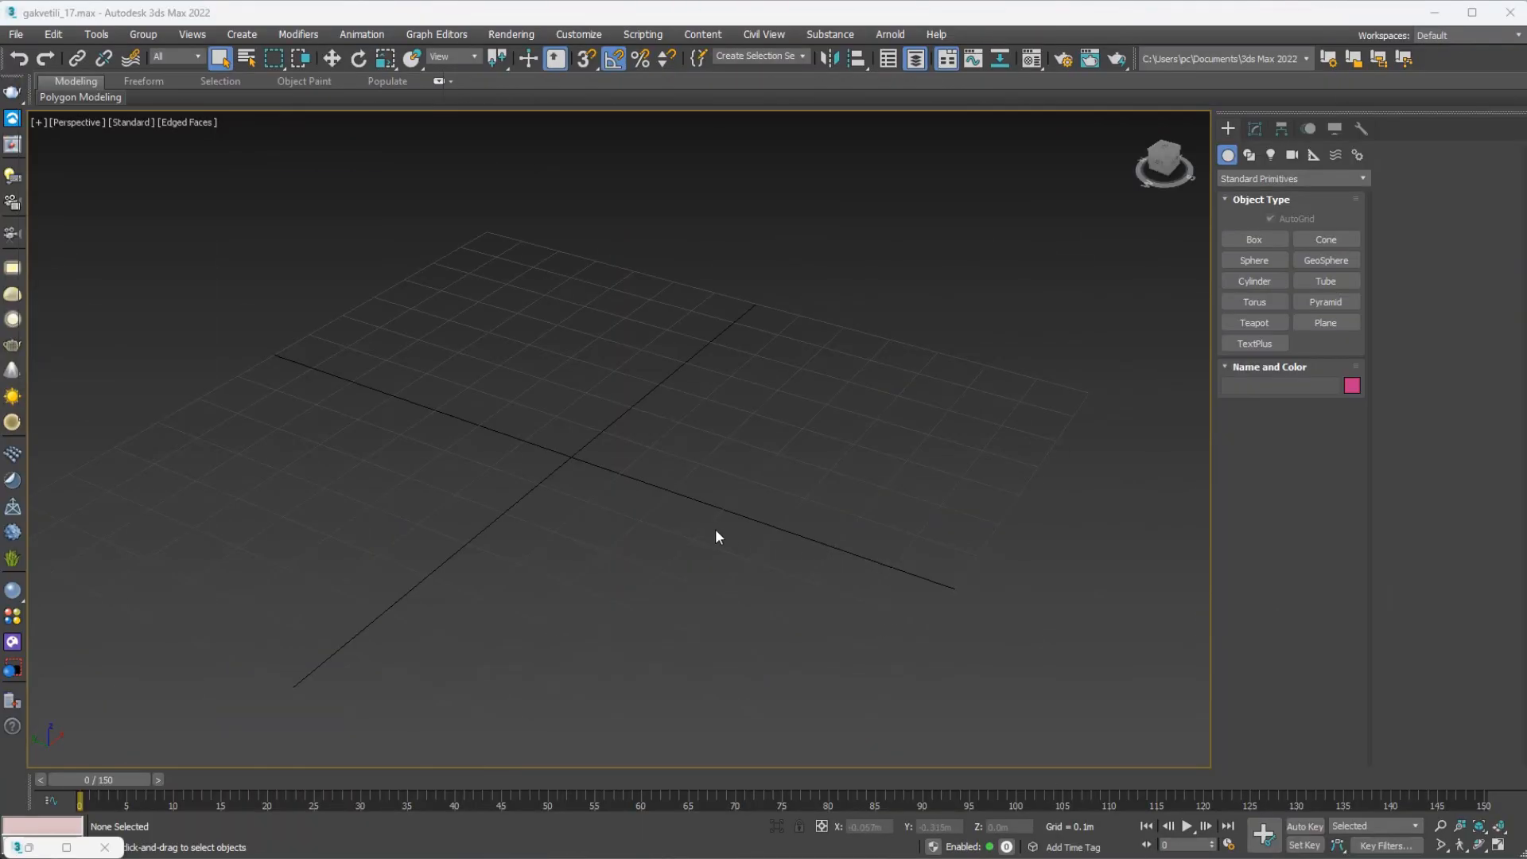
Create a box on the grid, about 0.826 m long, 0.574 m wide and 0.064 m high.
middle_click_drag(709, 536, 739, 533, "alt")
left_click(1253, 240)
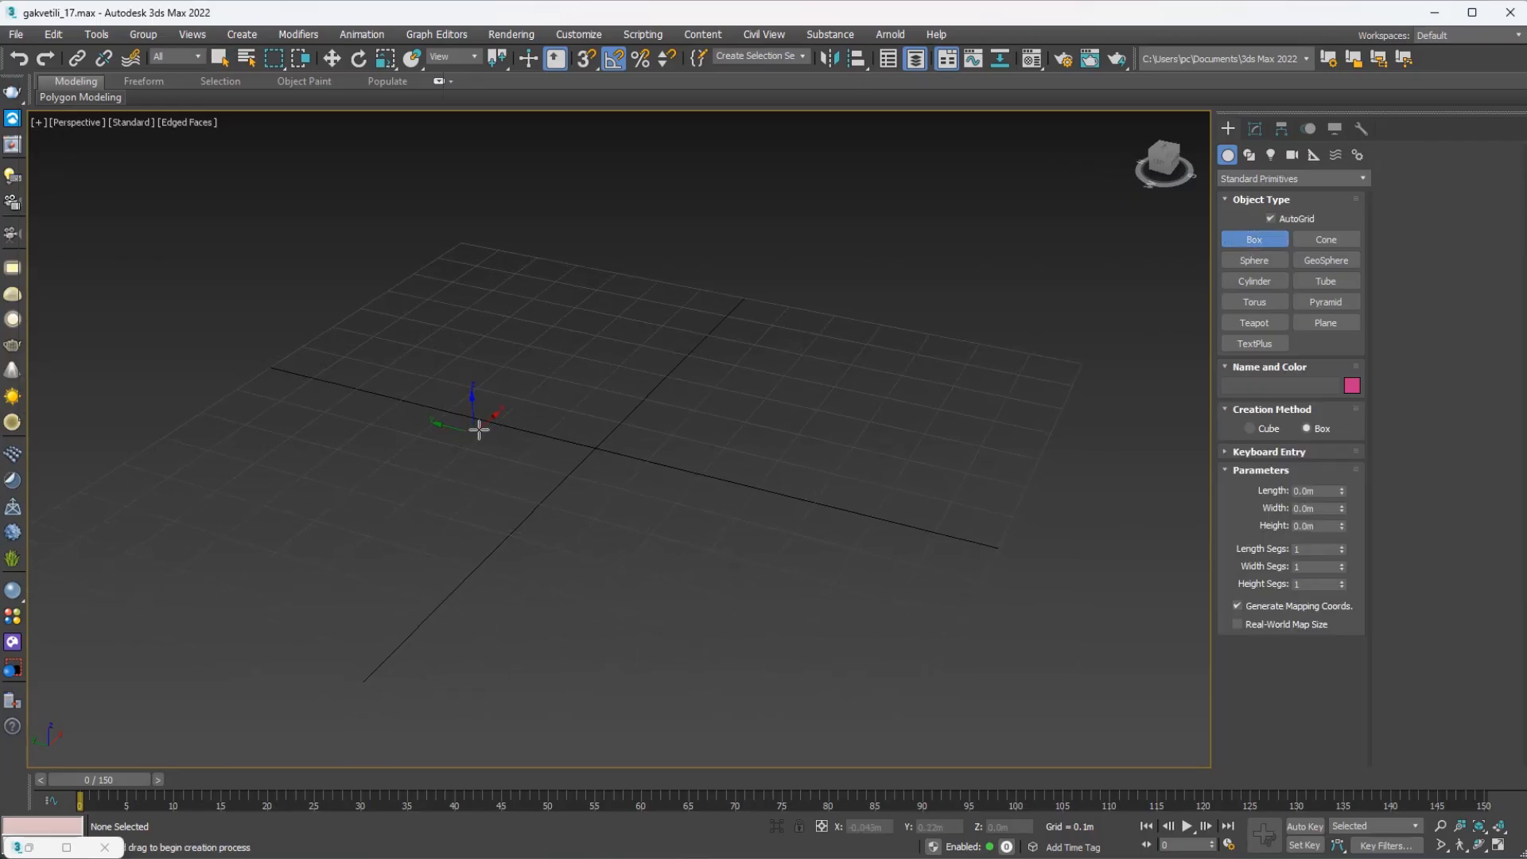
left_click_drag(482, 347, 770, 611)
left_click(766, 598)
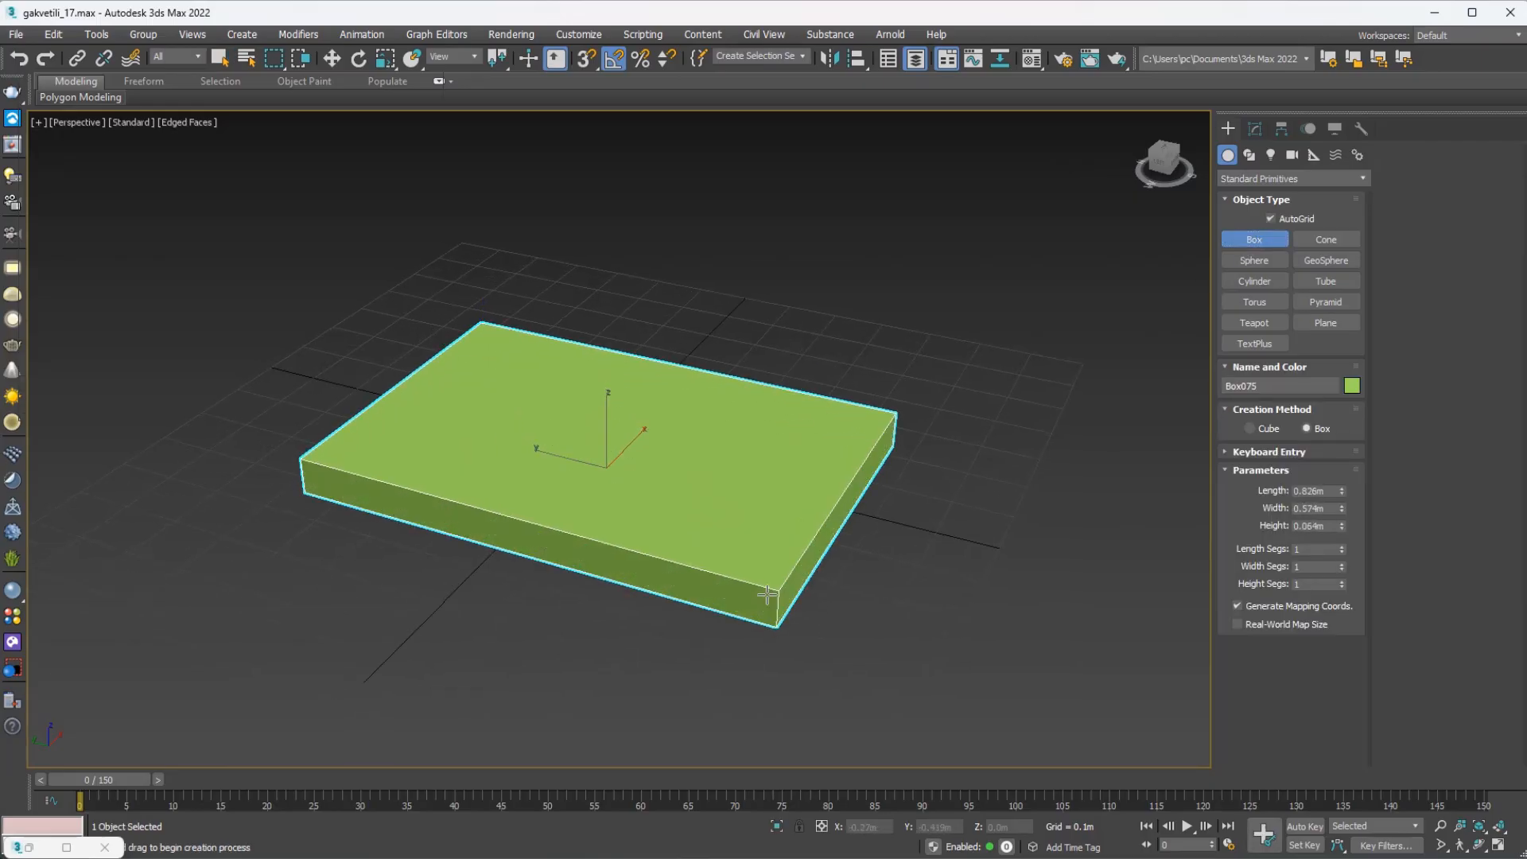
Set the box's length to 0.47 m, width to 0.4 m and height to 0.024 m.
left_click(1255, 128)
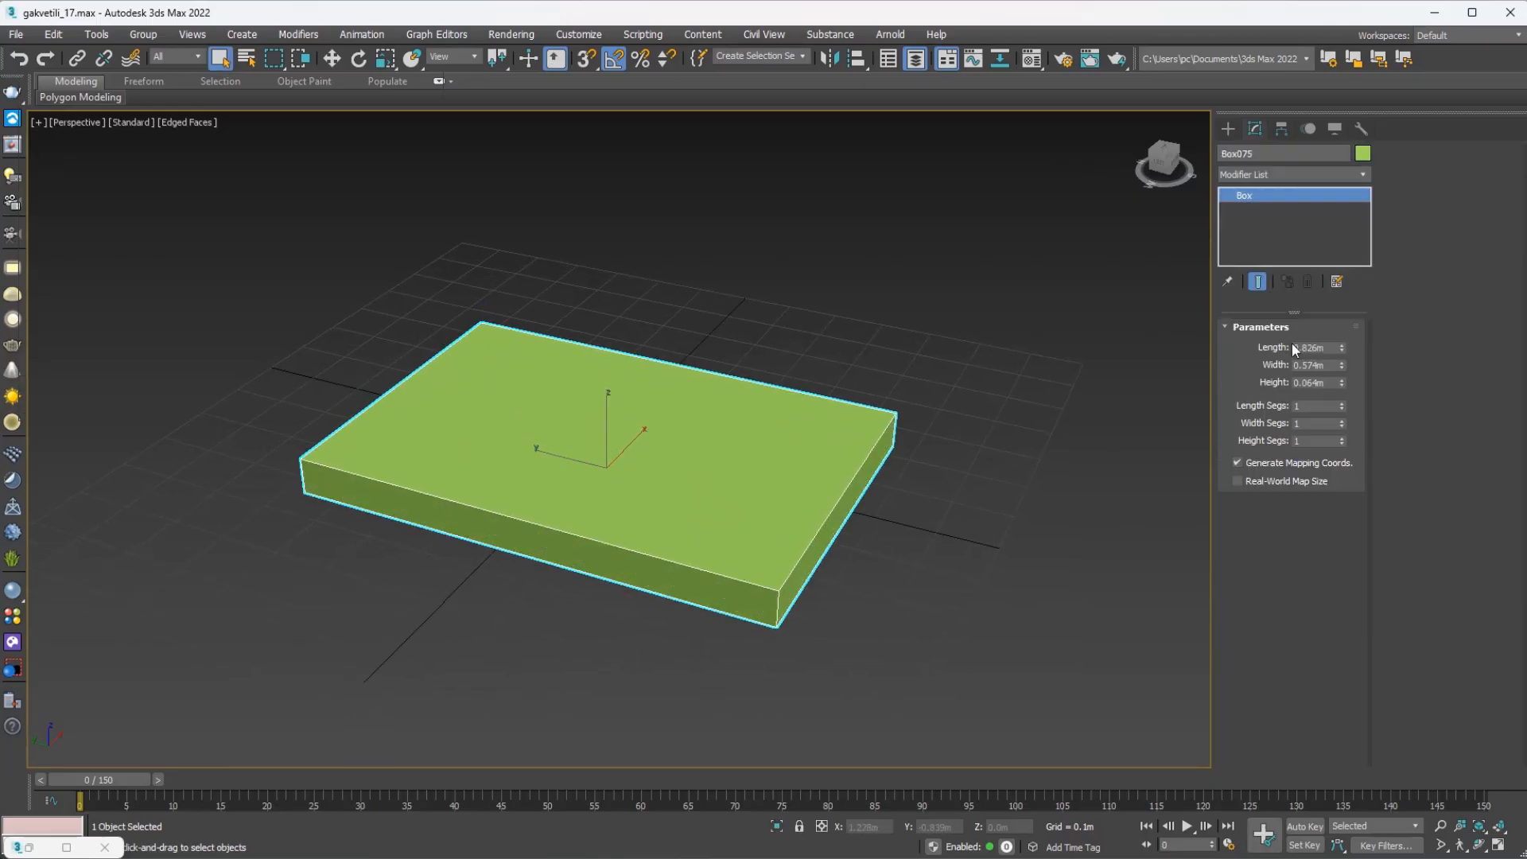
left_click(1334, 347)
left_click(1327, 364)
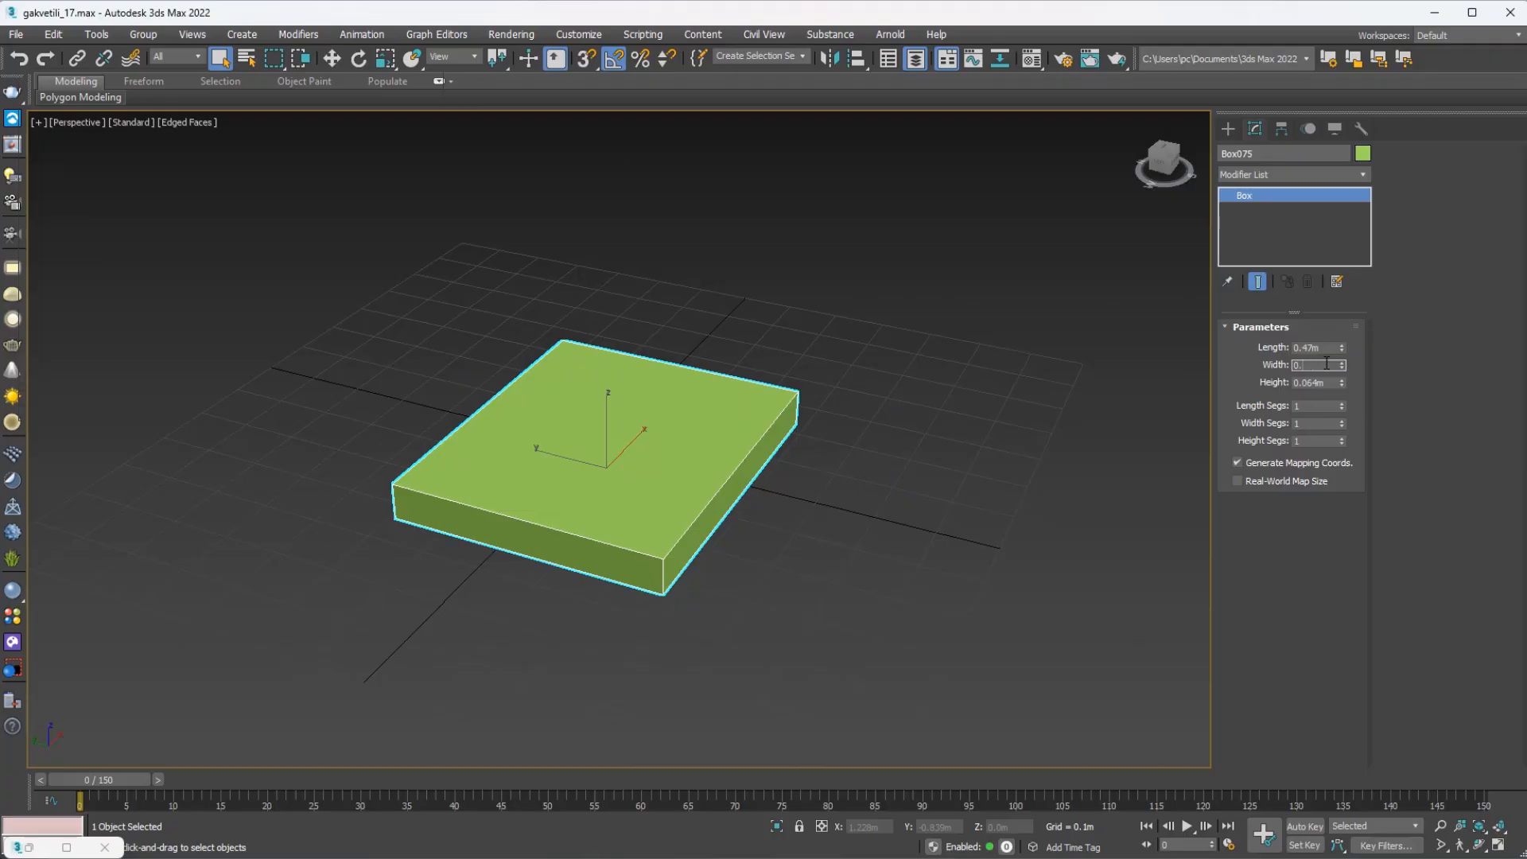
key("Return")
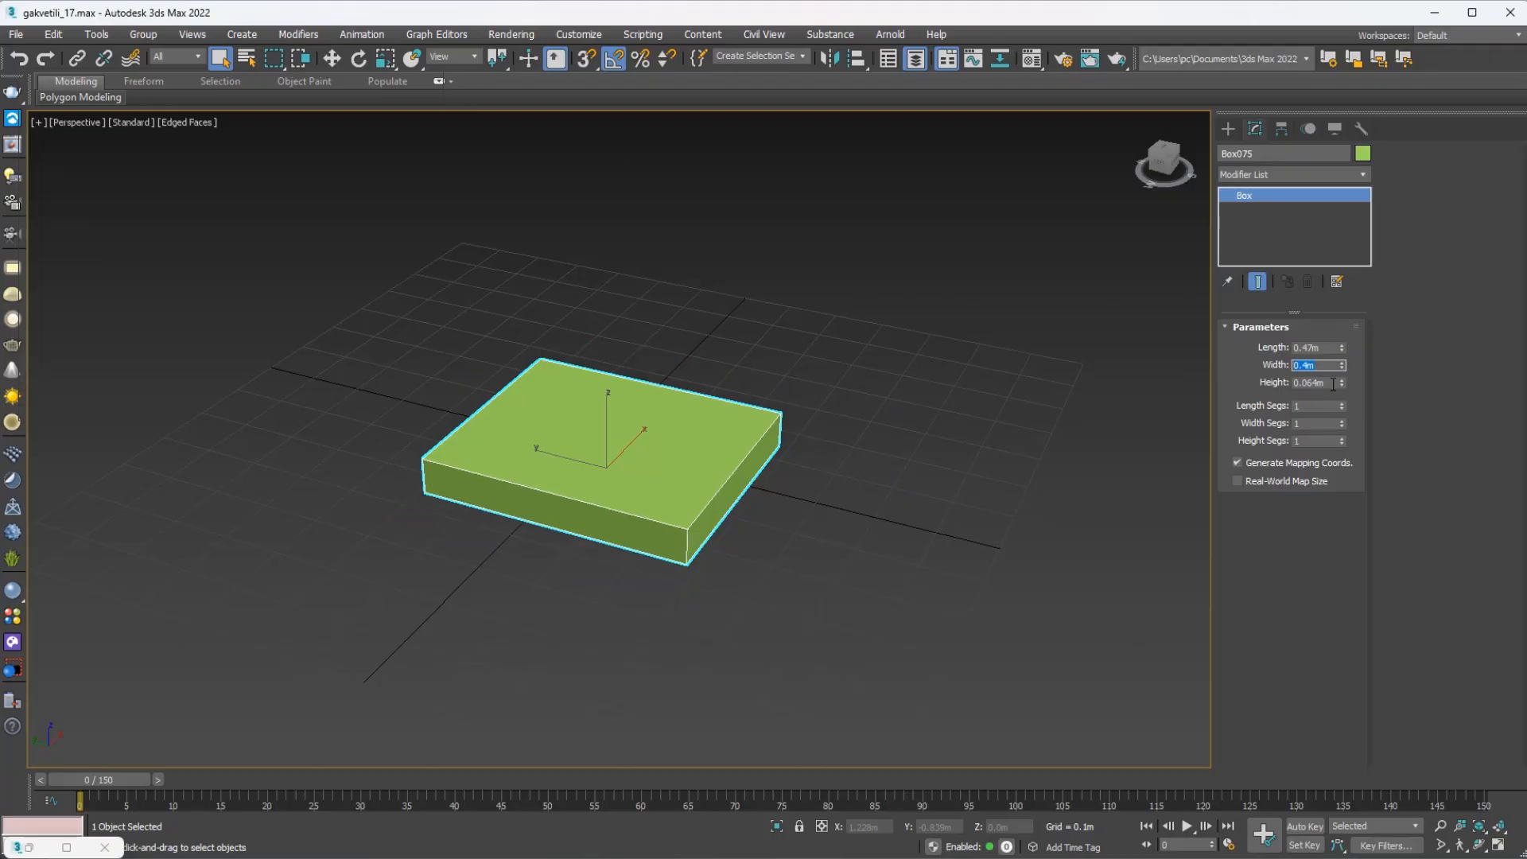
left_click(1332, 384)
key("Return")
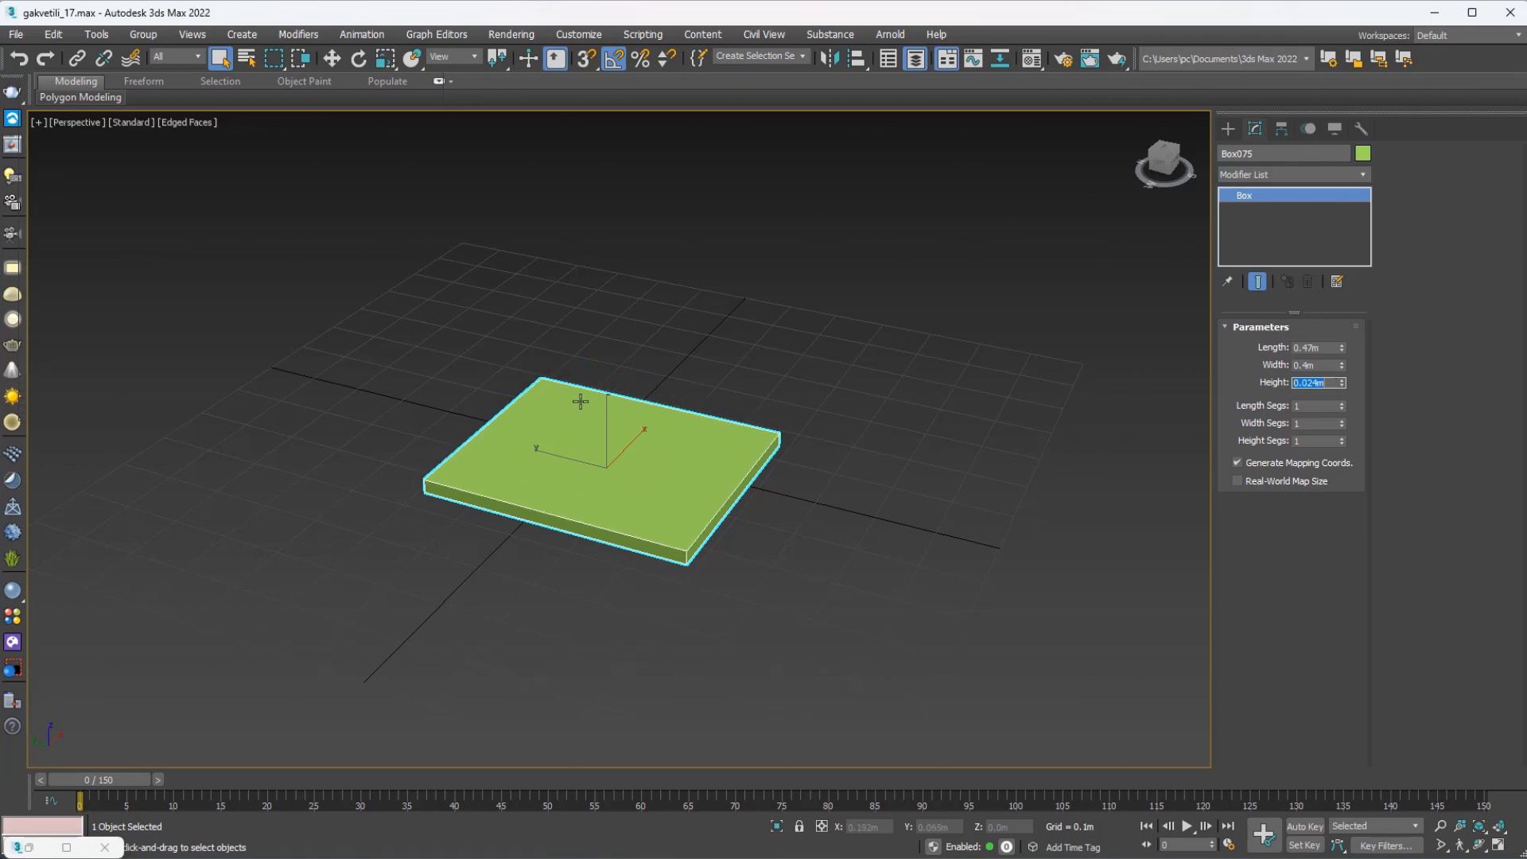
Change the box's object color to dark grey.
key("w")
mouse_move(618, 419)
middle_mouse_down("alt")
mouse_move(657, 470)
mouse_move(629, 443)
middle_mouse_up("alt")
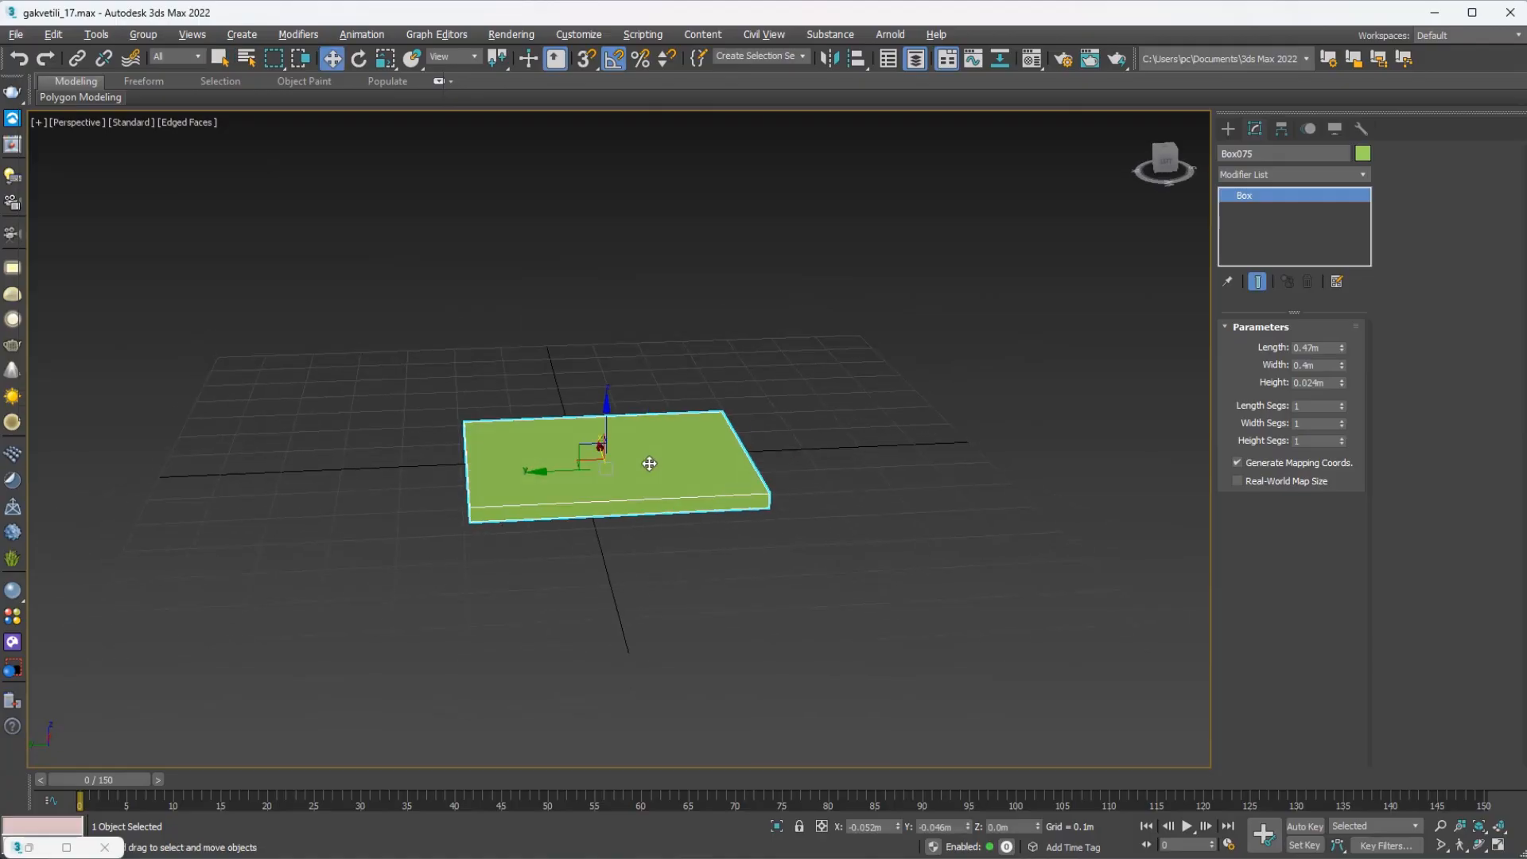
key("z")
left_click(1362, 153)
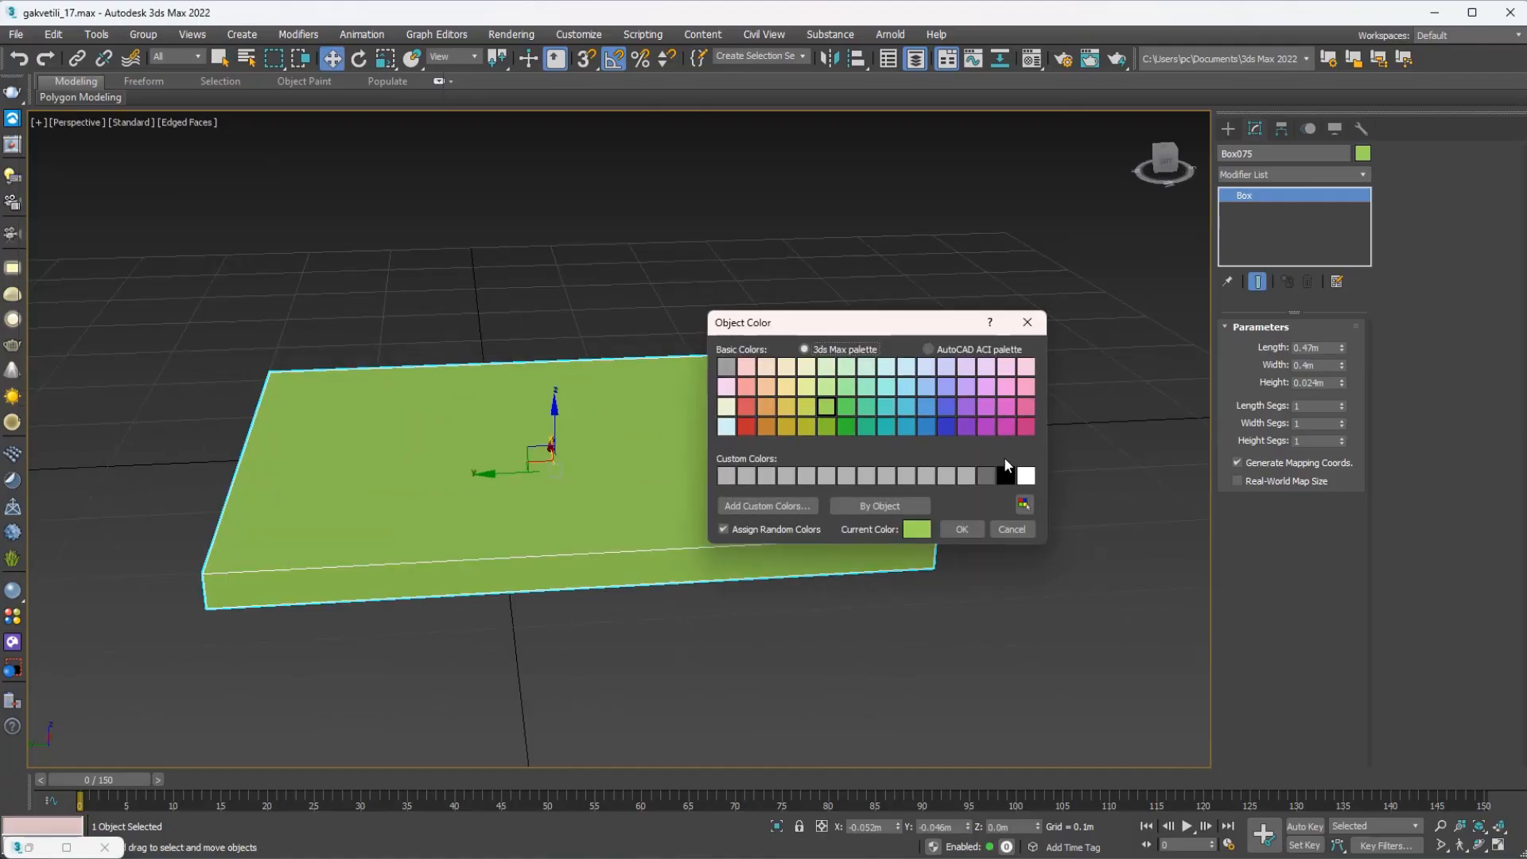
left_click(1003, 457)
left_click(978, 523)
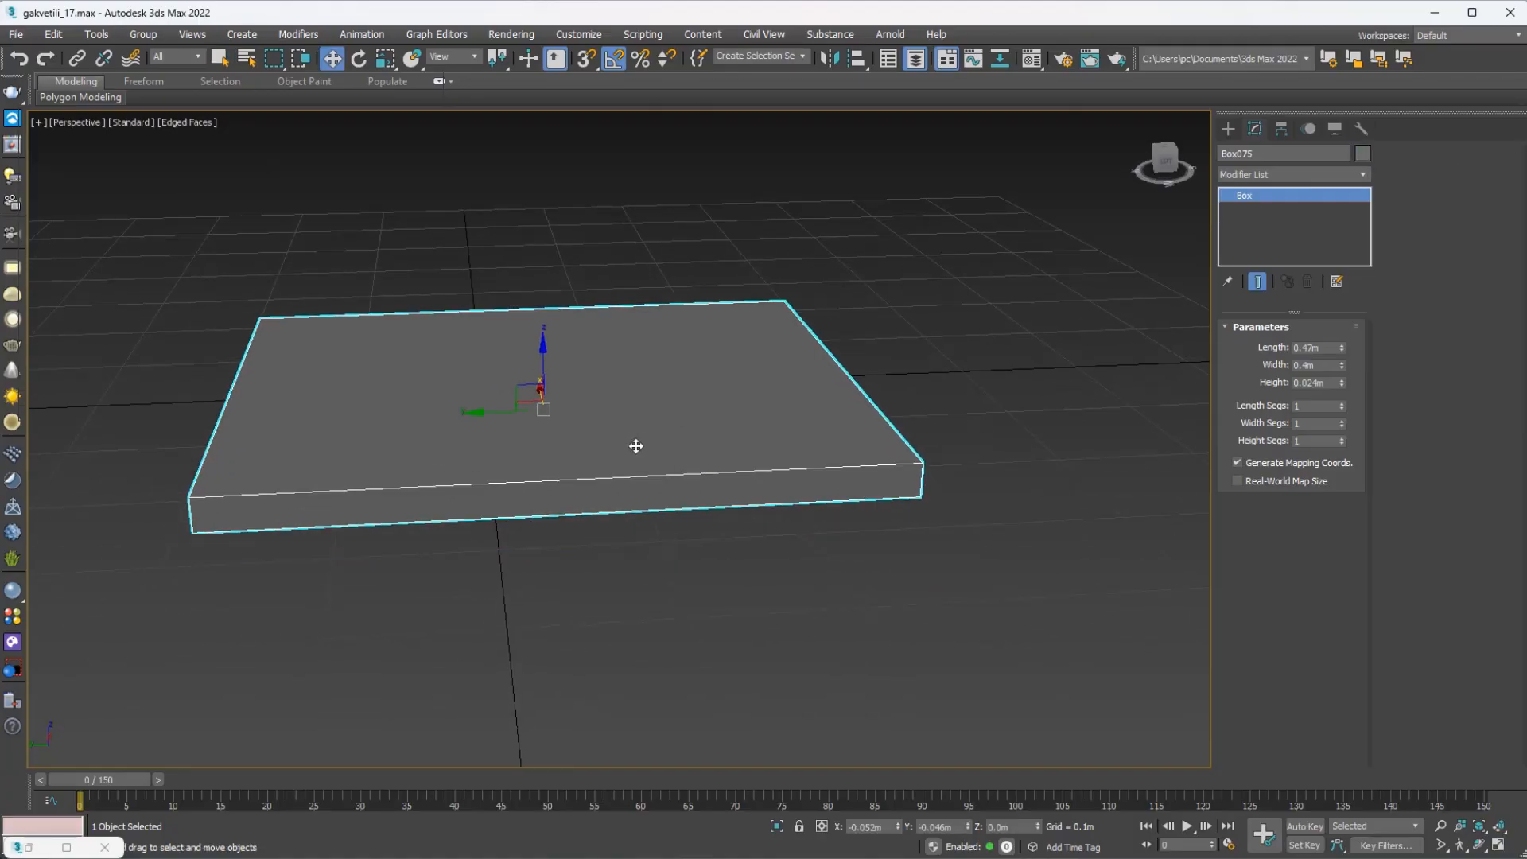
Convert the grey box to an Editable Poly.
middle_click_drag(635, 446, 641, 419, "alt")
right_click(641, 417)
mouse_move(787, 598)
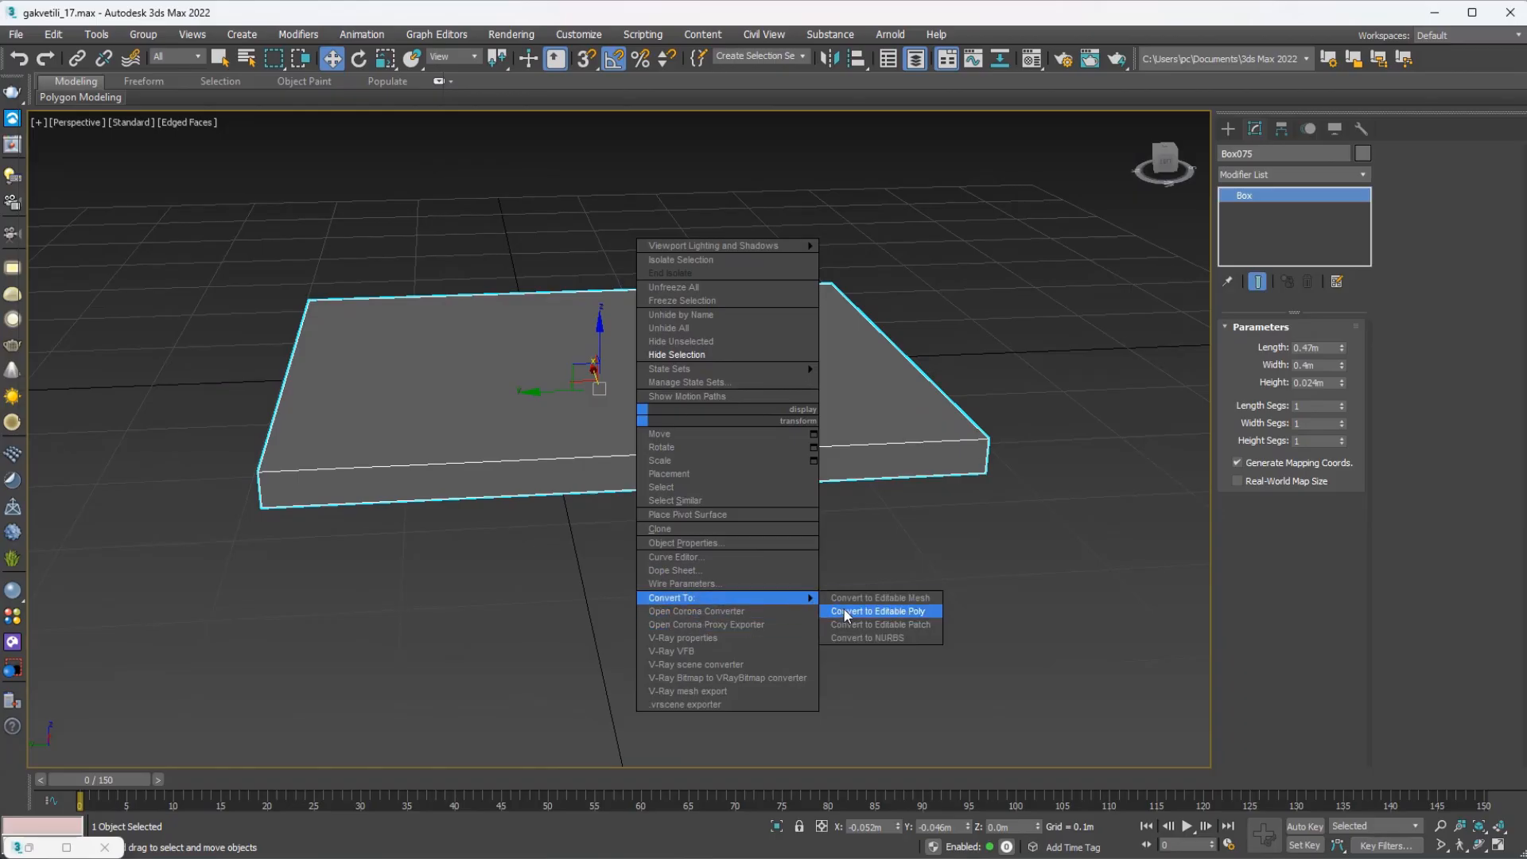
left_click(846, 611)
Select the four top corner vertices and scale them outward along Y so the short ends slope.
left_click(1247, 347)
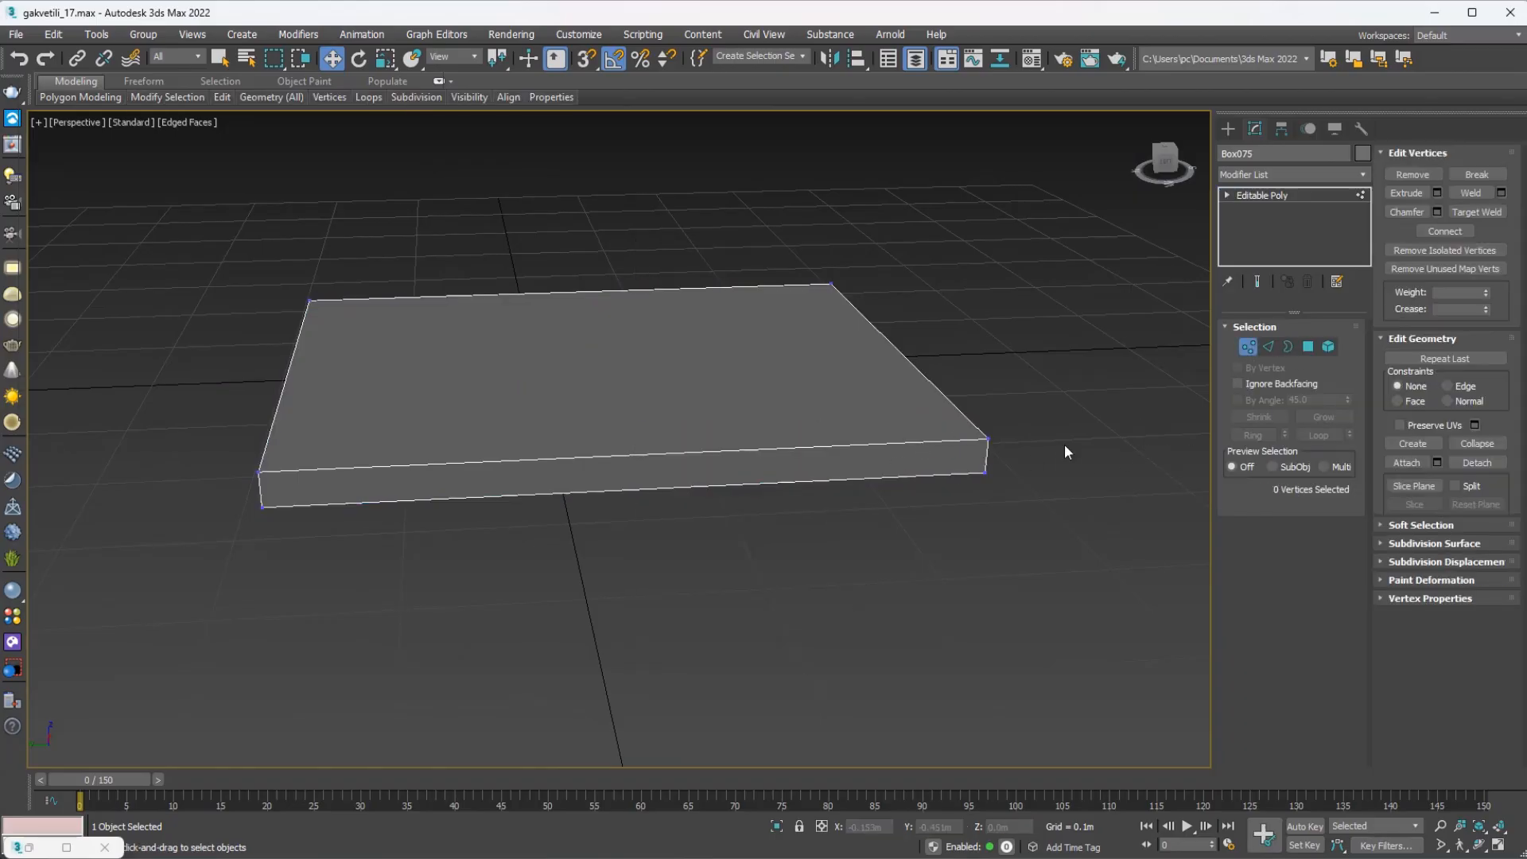
left_click(987, 438)
left_click(833, 284, "ctrl")
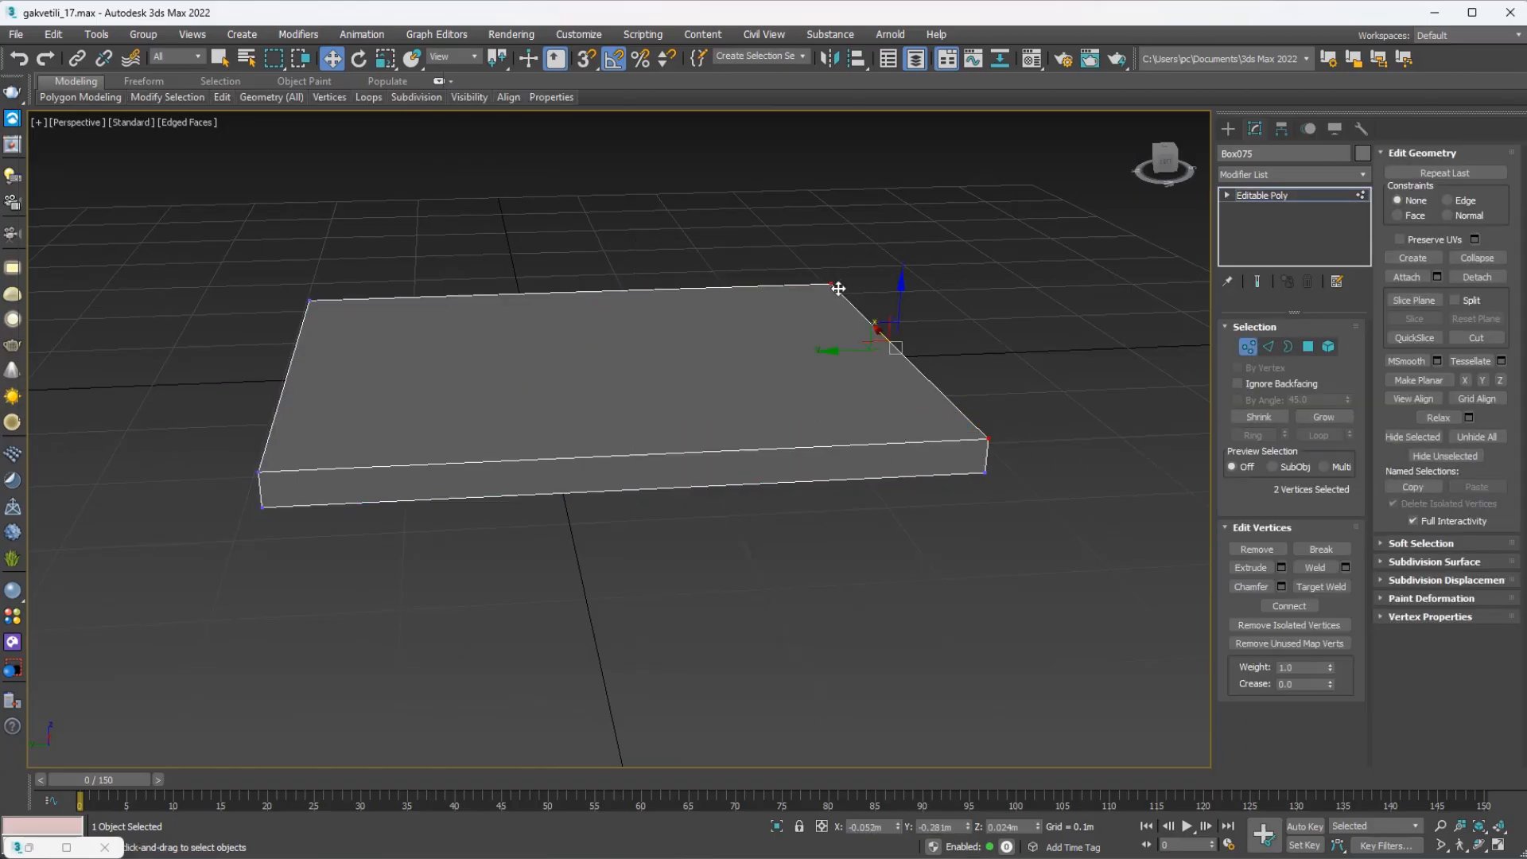
left_click(260, 472, "ctrl")
left_click(309, 302, "ctrl")
key("r")
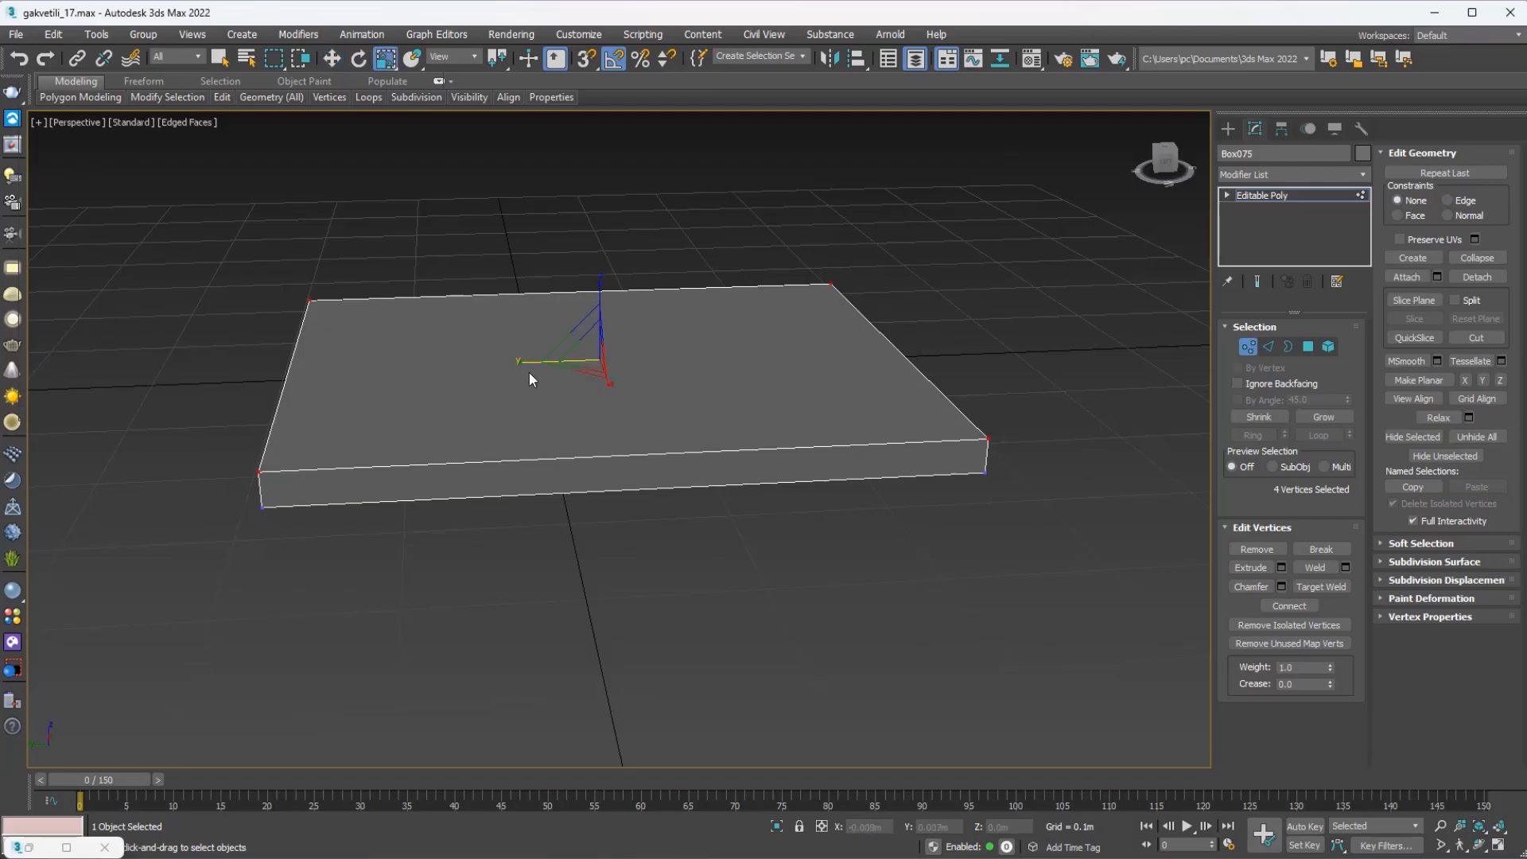
left_click_drag(528, 359, 524, 359)
middle_click_drag(523, 359, 534, 364, "alt")
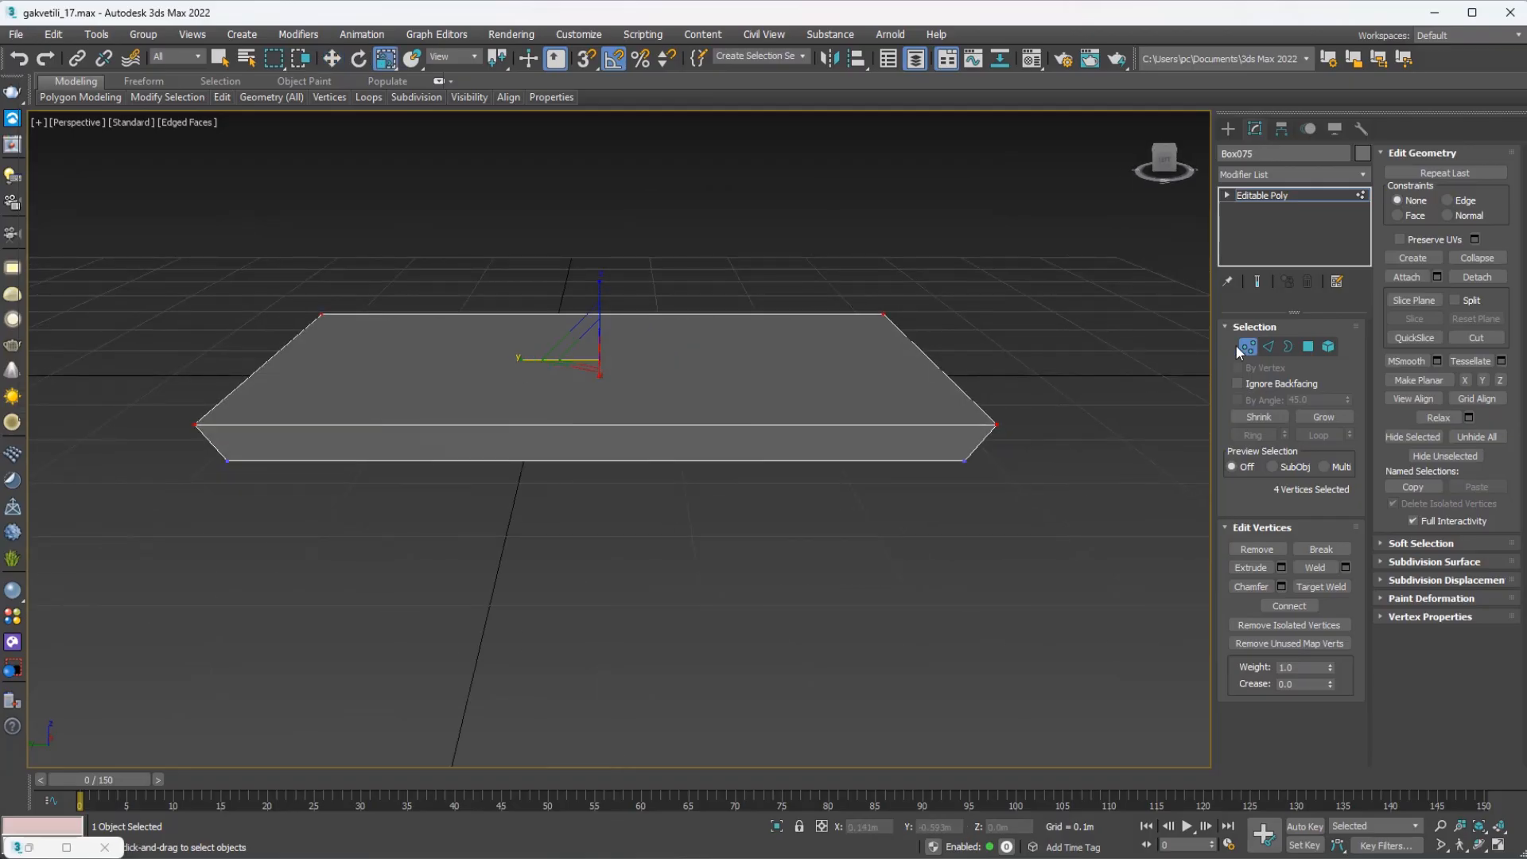
Connect the two long top edges with a single edge across the middle of the top face.
key("2")
left_click(761, 425)
left_click(708, 315, "ctrl")
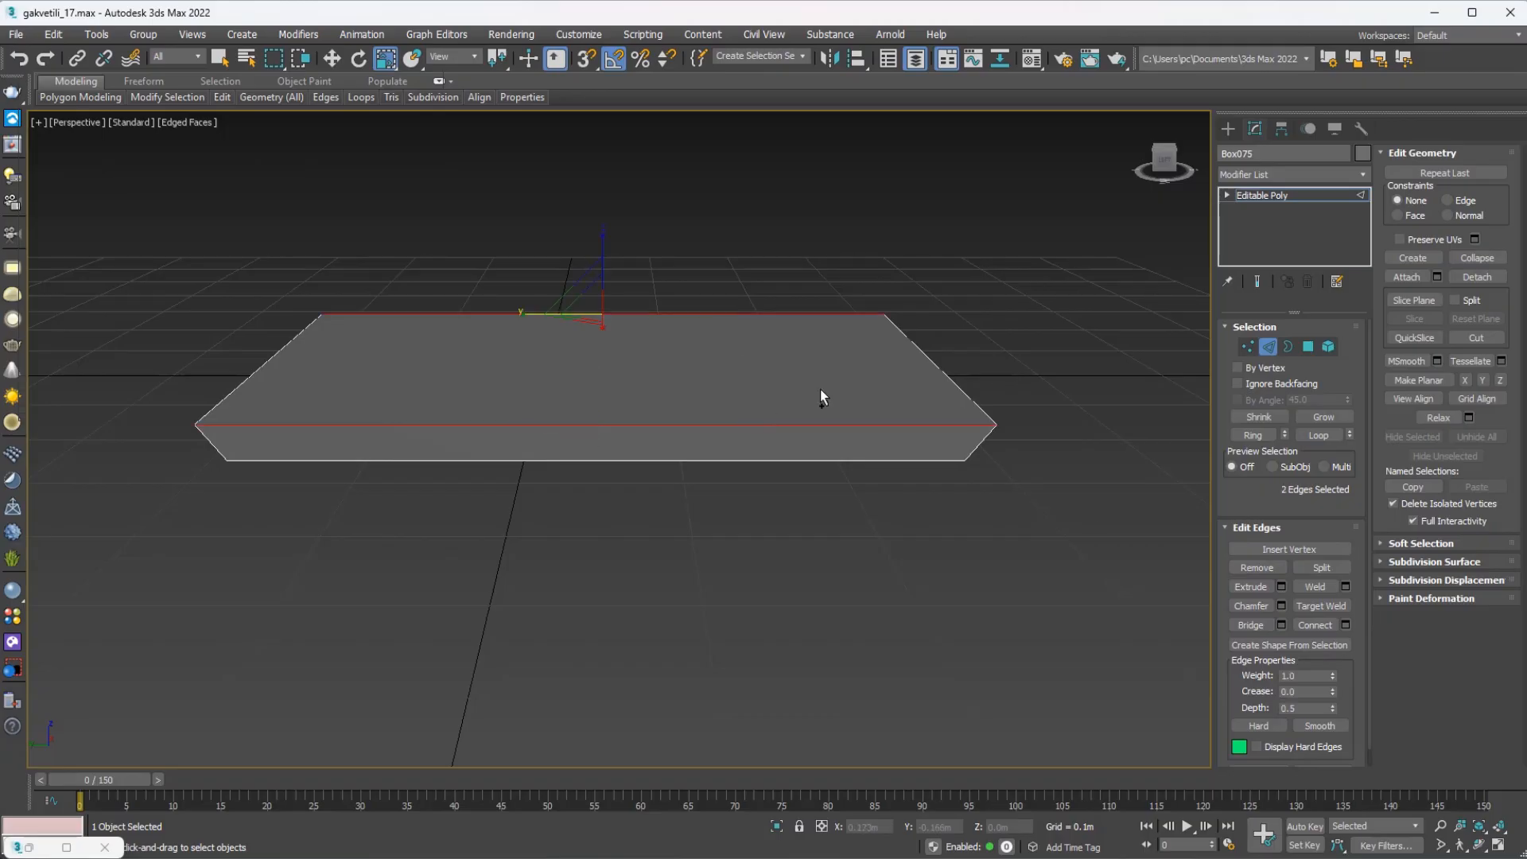
left_click(1315, 625)
middle_click_drag(628, 414, 647, 427, "alt")
Raise the middle top edge along Z to about 0.057 m to form a ridge.
key("w")
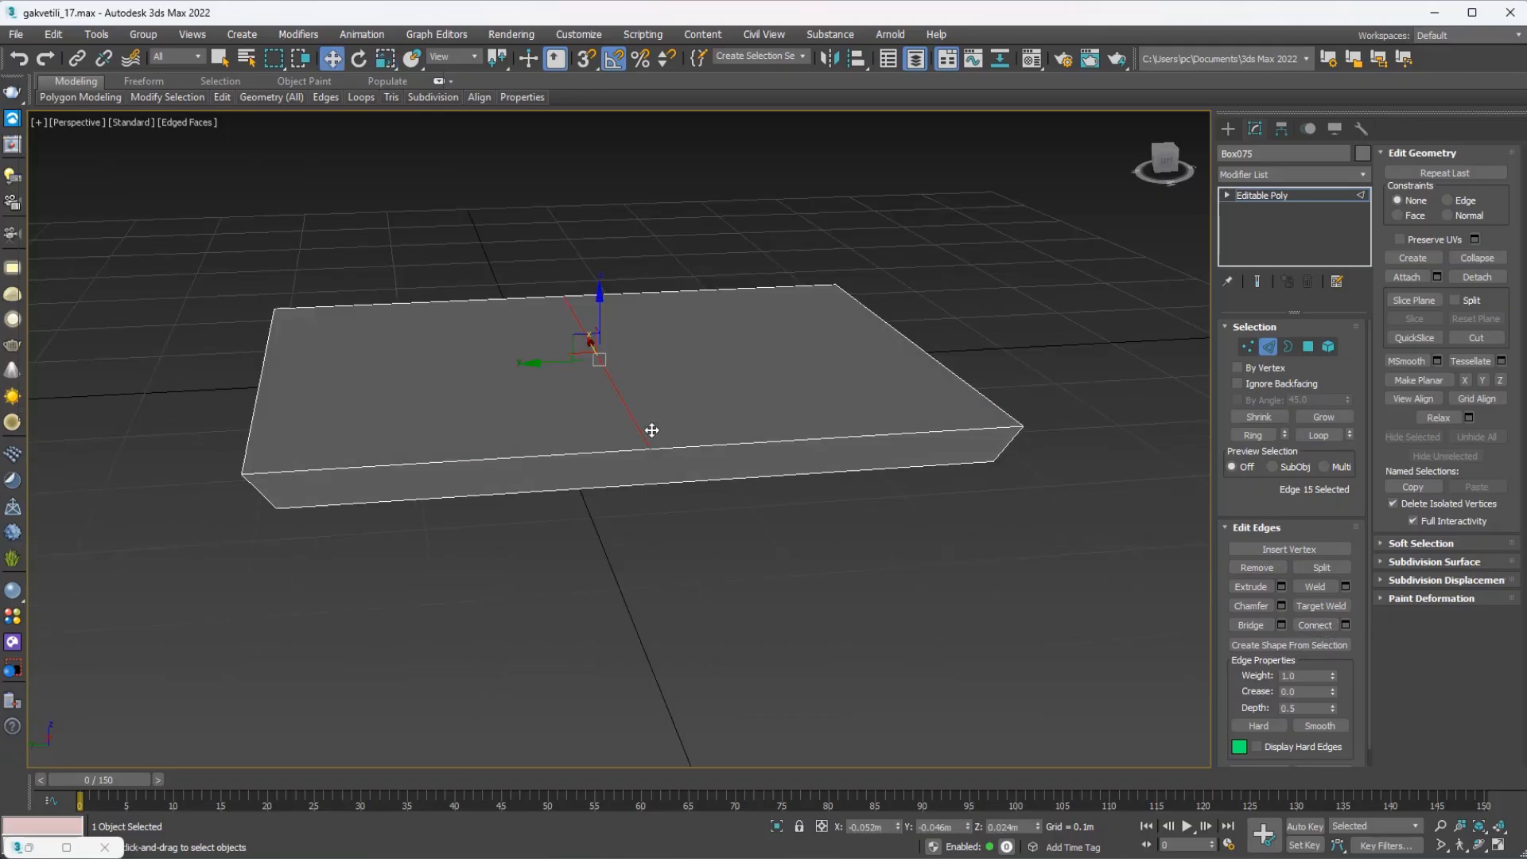
left_click_drag(601, 309, 599, 274)
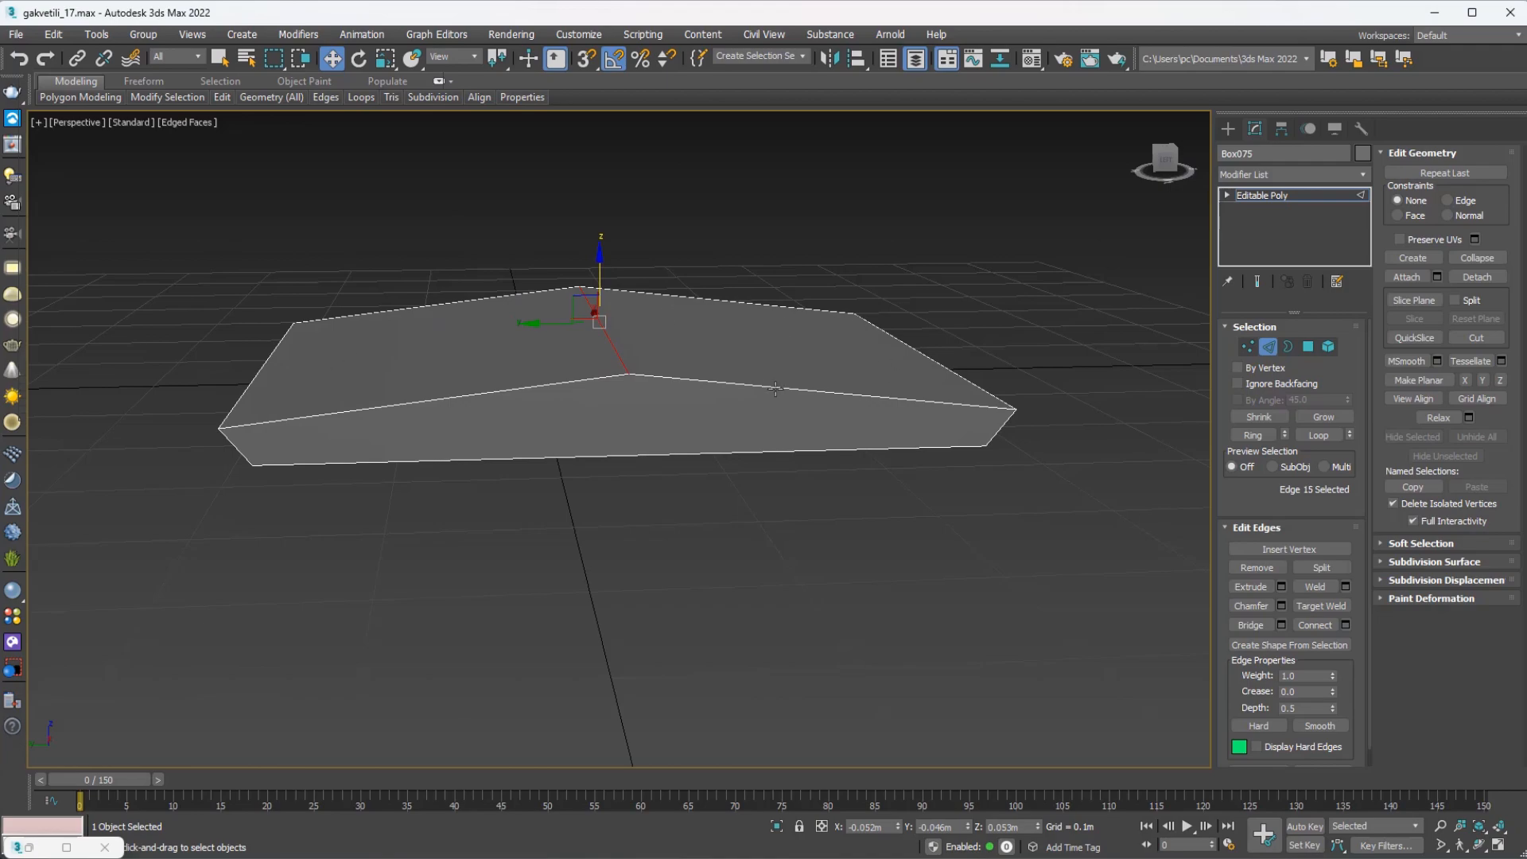
middle_click_drag(717, 375, 706, 365, "alt")
left_click_drag(598, 270, 598, 263)
middle_click_drag(608, 310, 638, 375, "alt")
Chamfer the ridge edge by 0.225 m with 8 segments, adjusting its height to shape a smooth, shallow arch.
left_click(1280, 605)
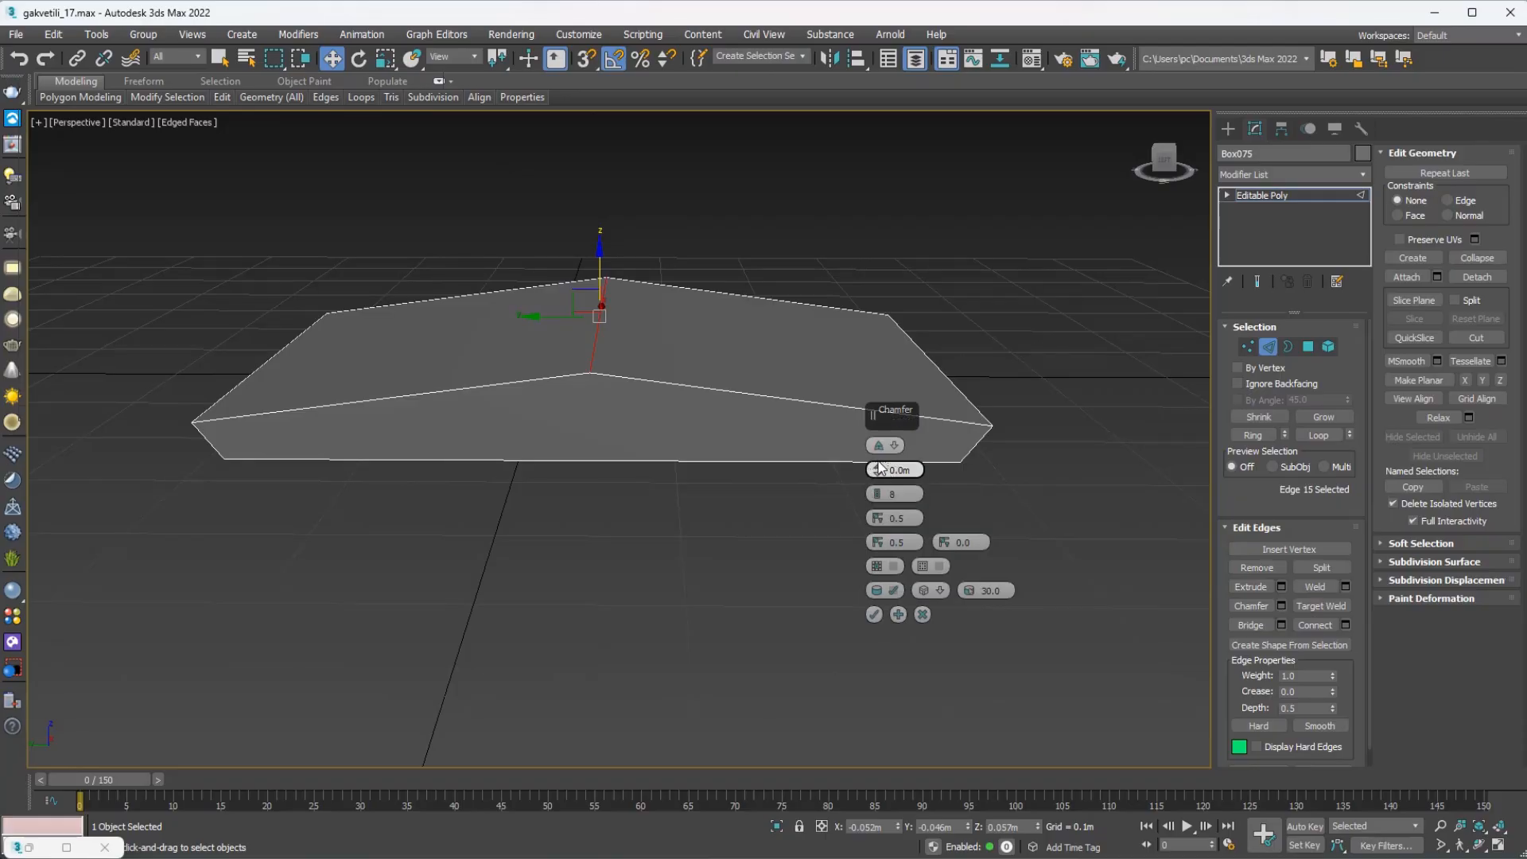
left_click_drag(911, 469, 885, 304)
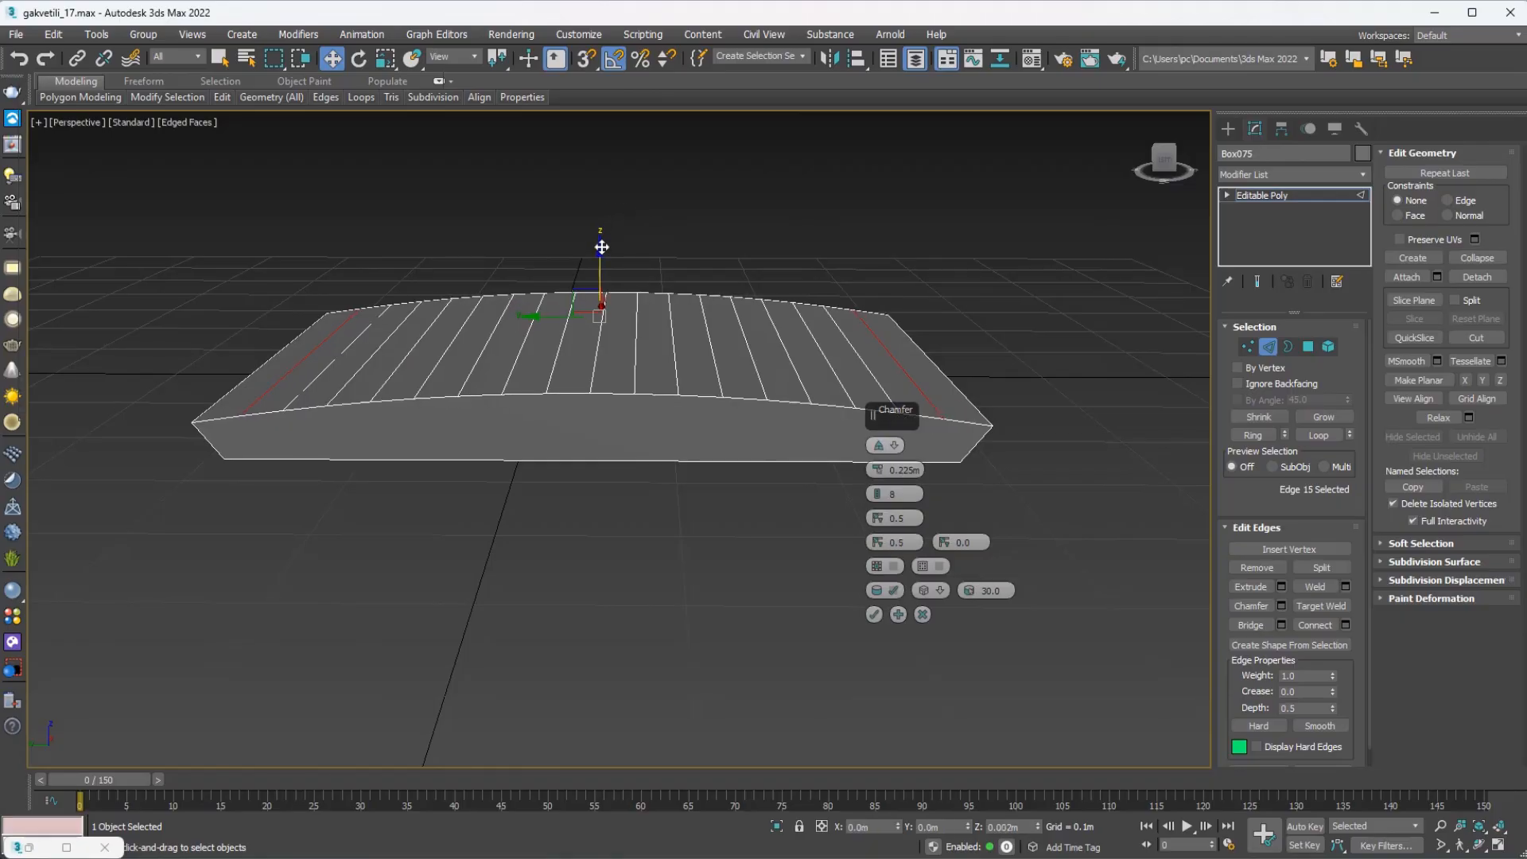
left_click_drag(602, 247, 601, 239)
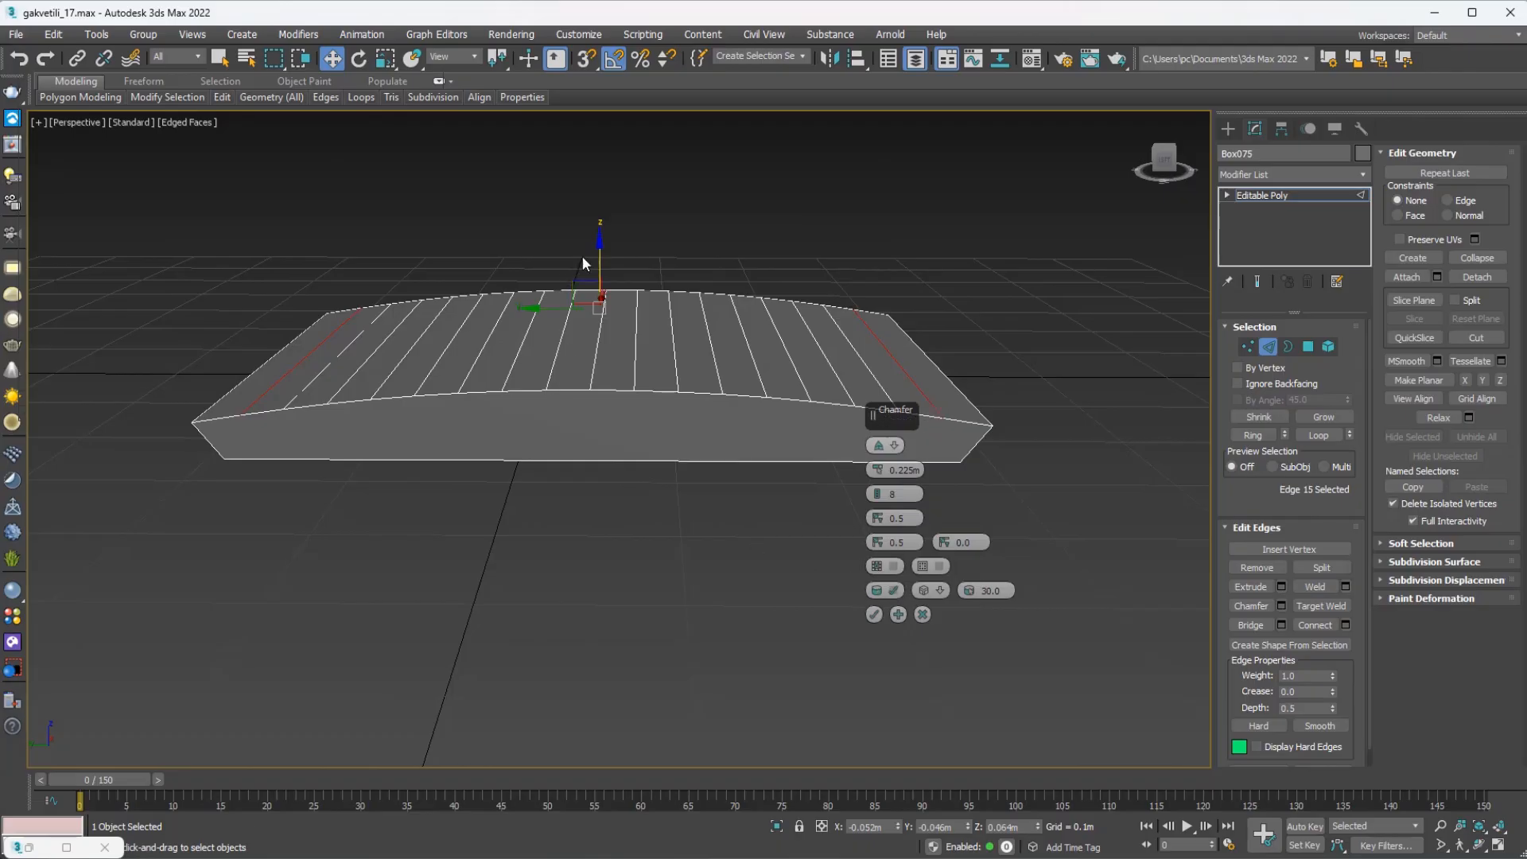
mouse_move(600, 247)
left_mouse_down()
mouse_move(540, 269)
mouse_move(601, 259)
left_mouse_up()
left_click(871, 616)
middle_click_drag(523, 452, 488, 430, "alt")
middle_click_drag(802, 425, 817, 421, "alt")
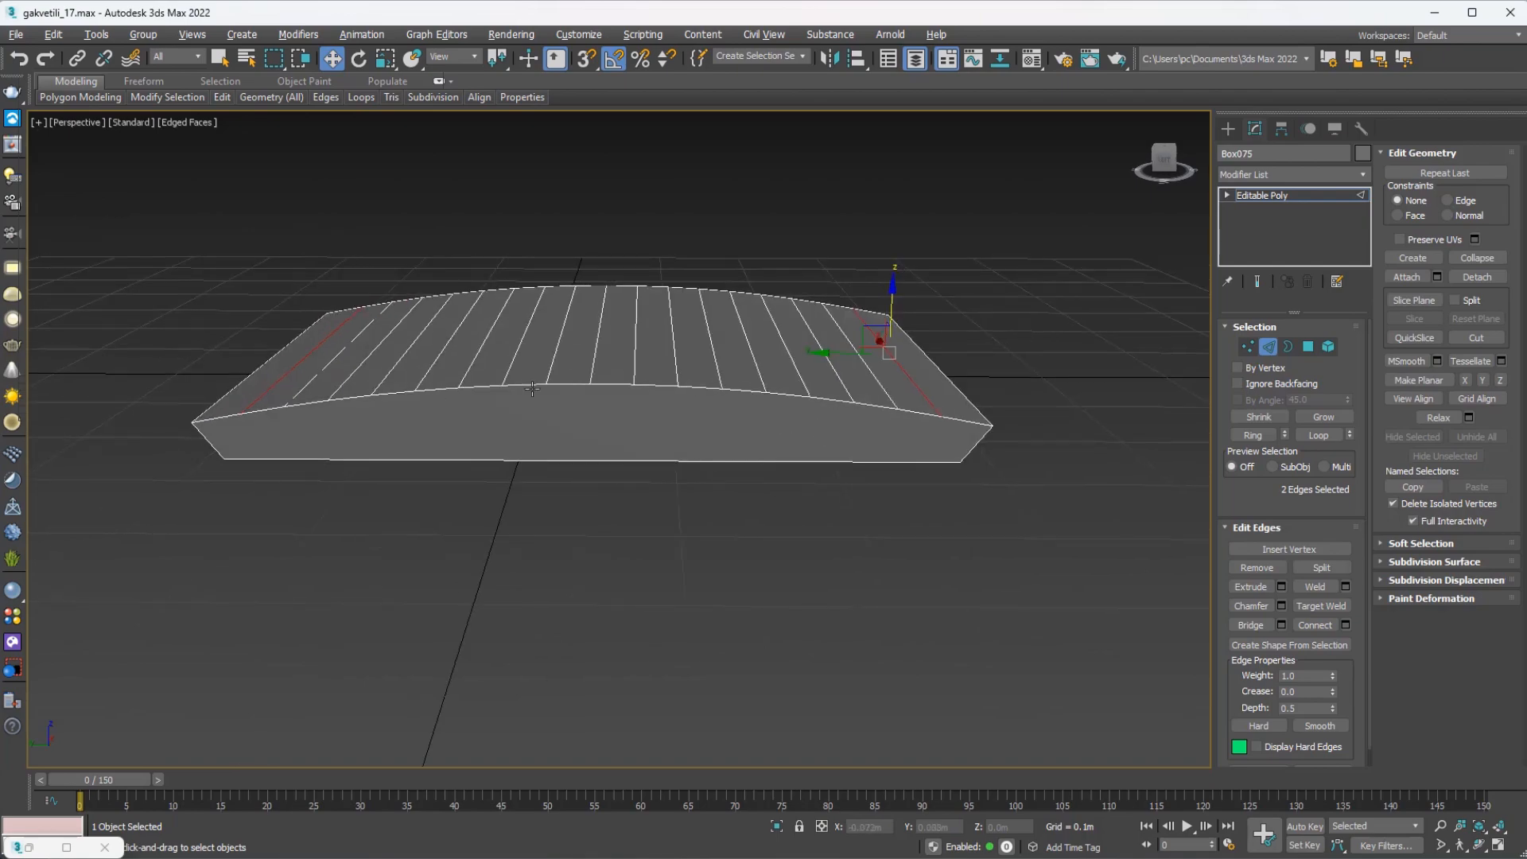
middle_click_drag(532, 389, 300, 368, "alt")
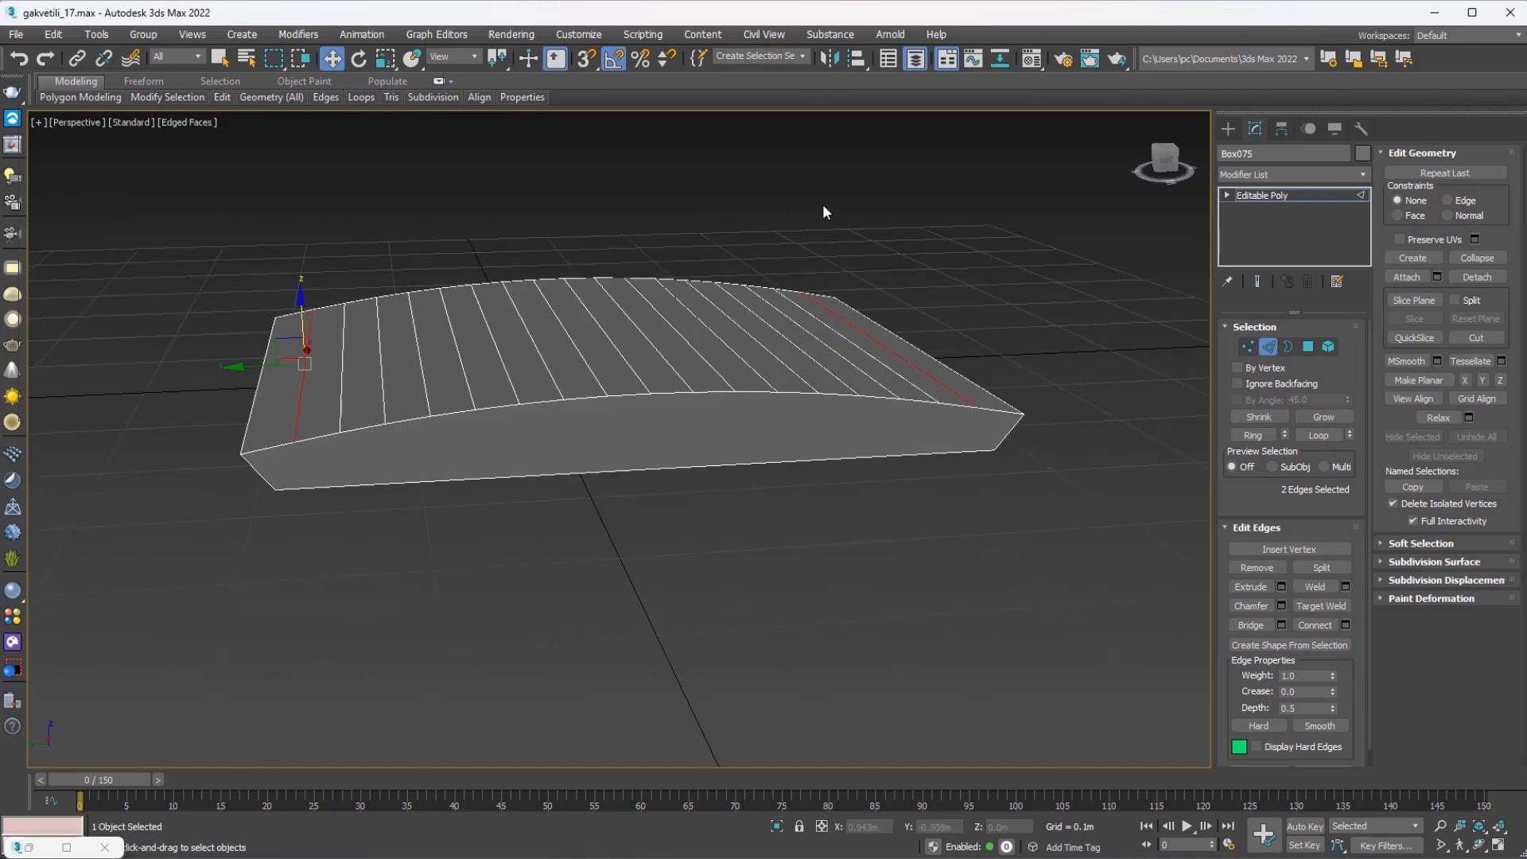
Select the whole curved top surface by a 45° angle and detach it as a clone named Object002.
left_click(1306, 347)
middle_click_drag(814, 428, 674, 348, "alt")
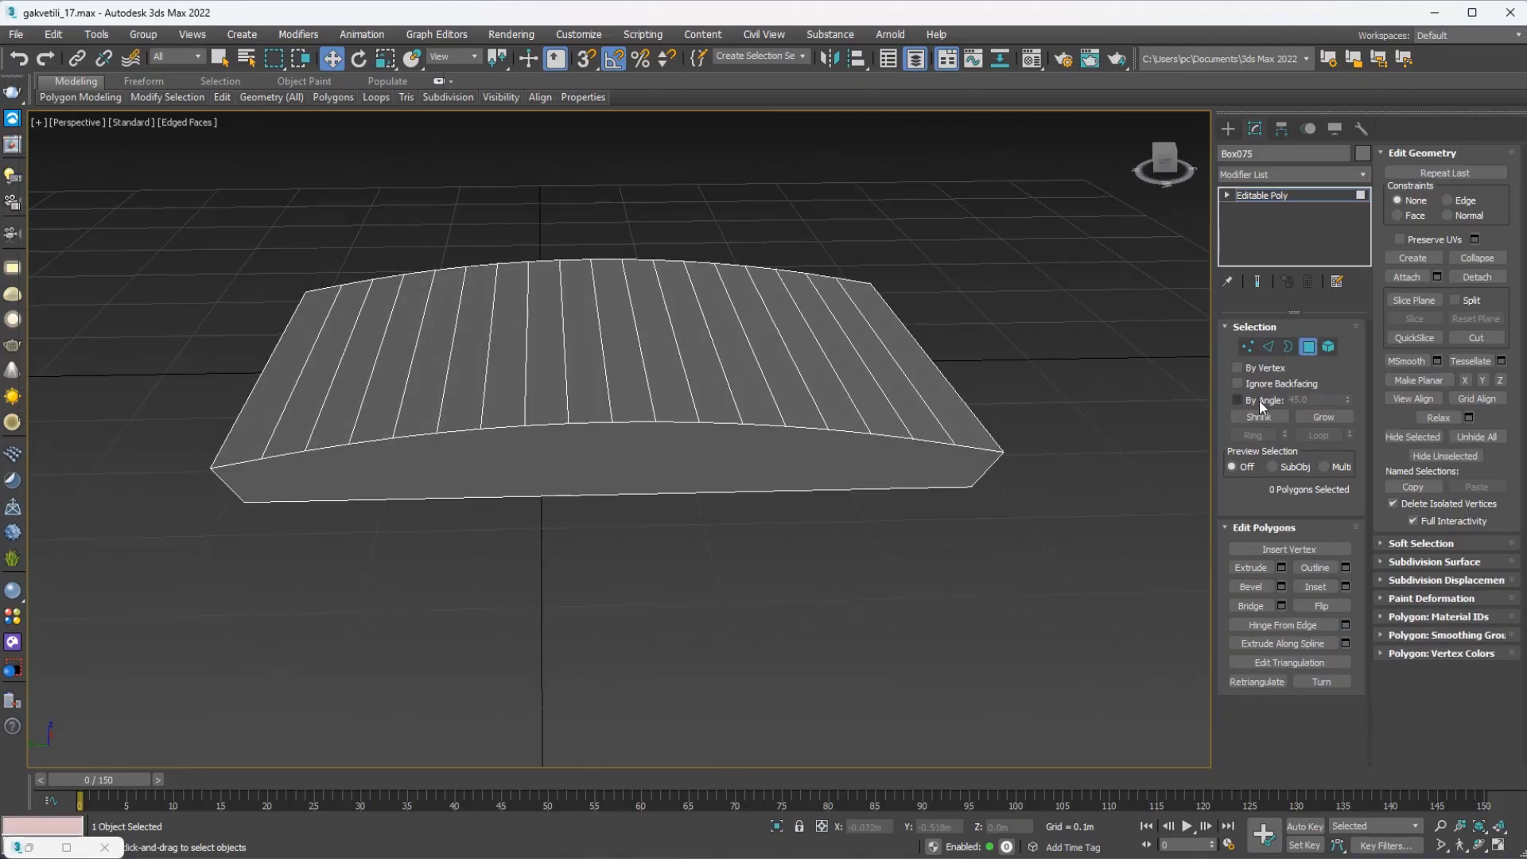
left_click(1238, 400)
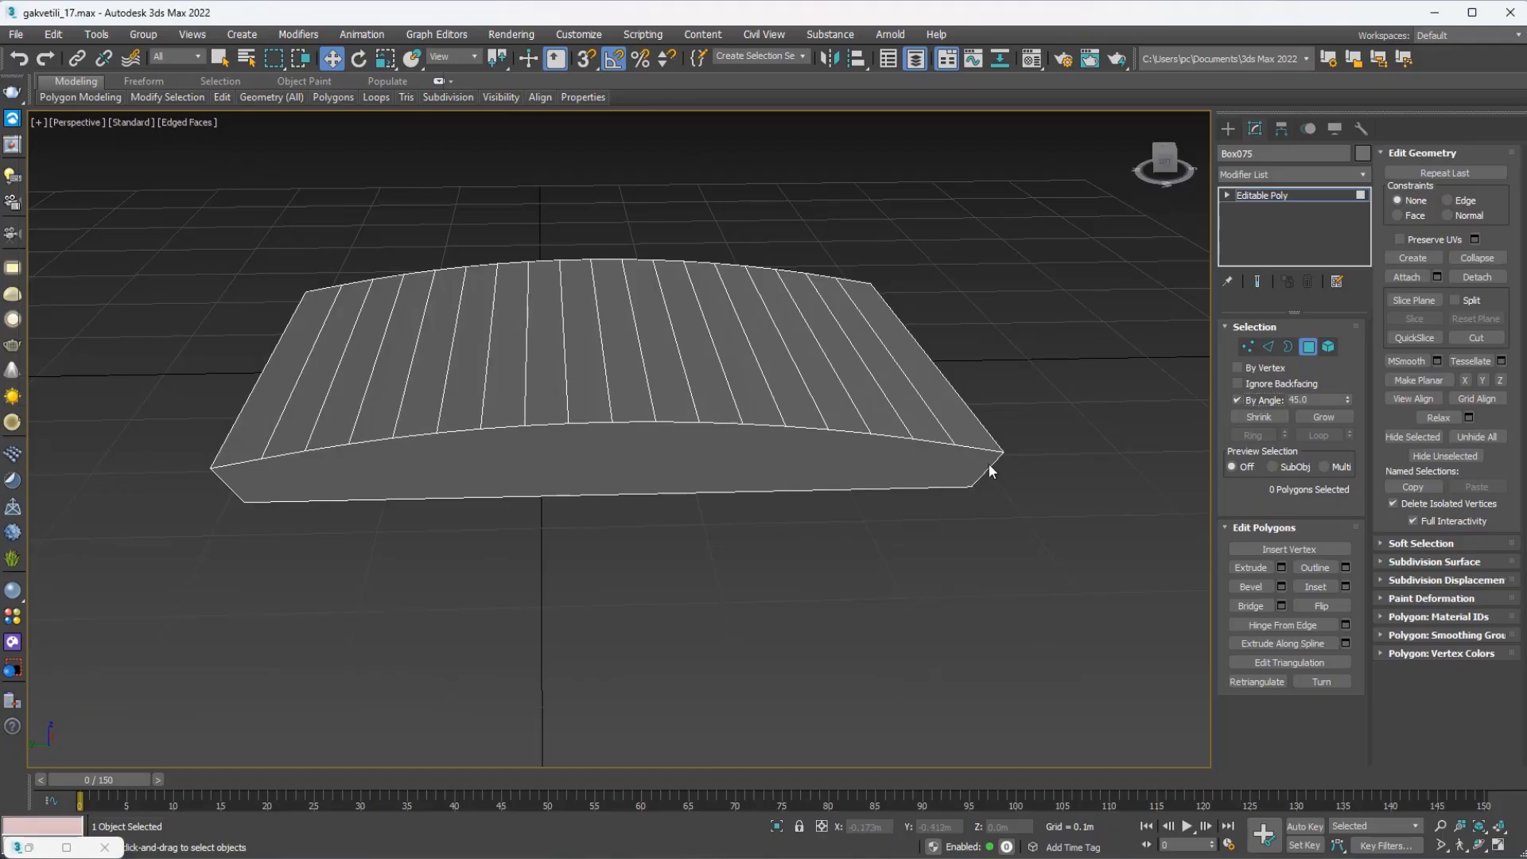
left_click(624, 343)
middle_click_drag(627, 382, 732, 434, "alt")
left_click(702, 347)
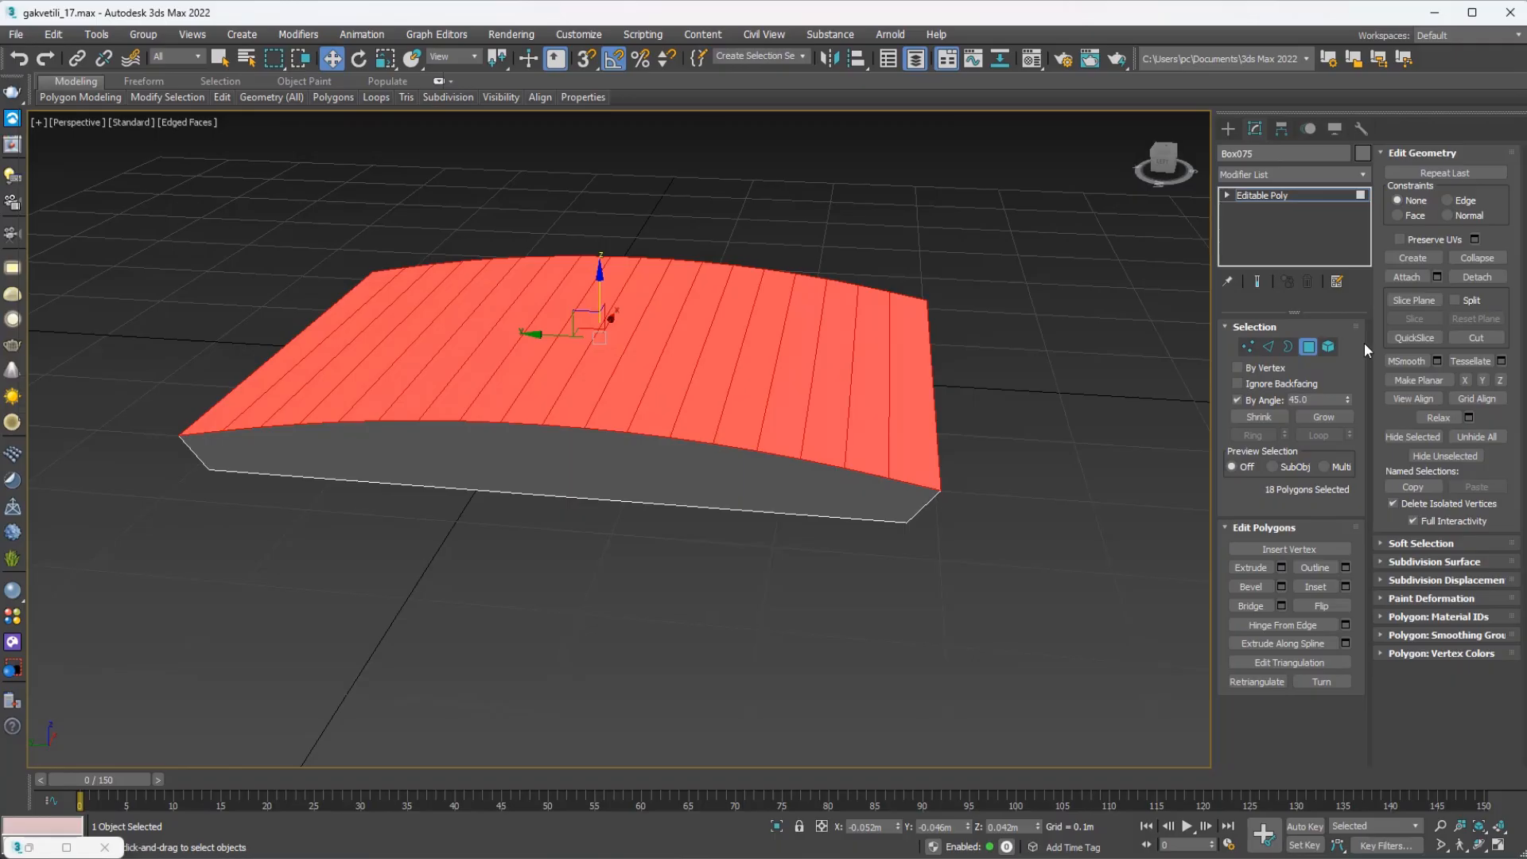
left_click(1476, 275)
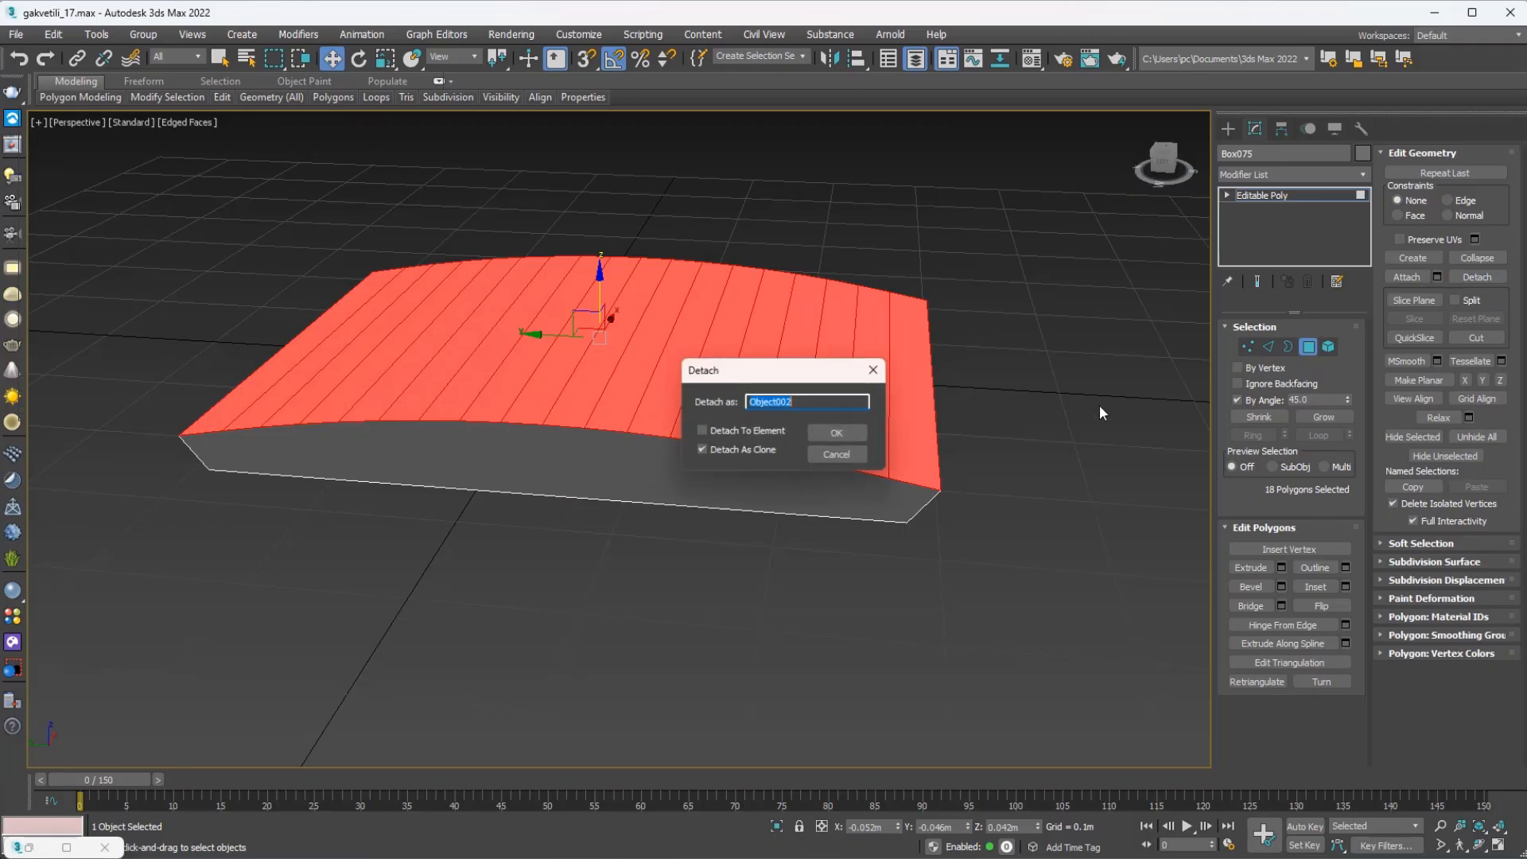
left_click_drag(760, 377, 776, 370)
left_click(734, 444)
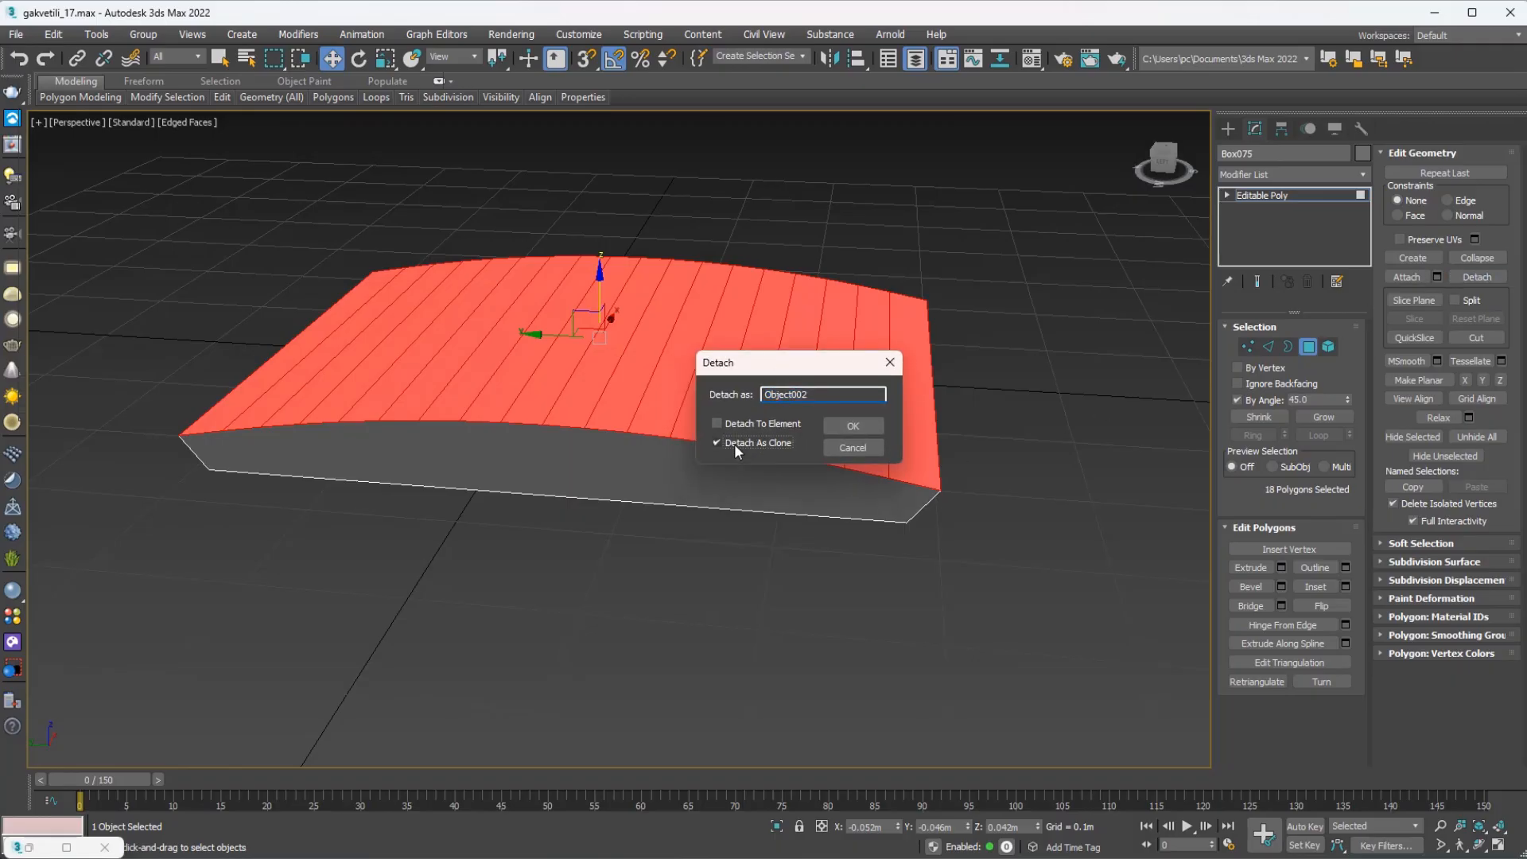
left_click(853, 426)
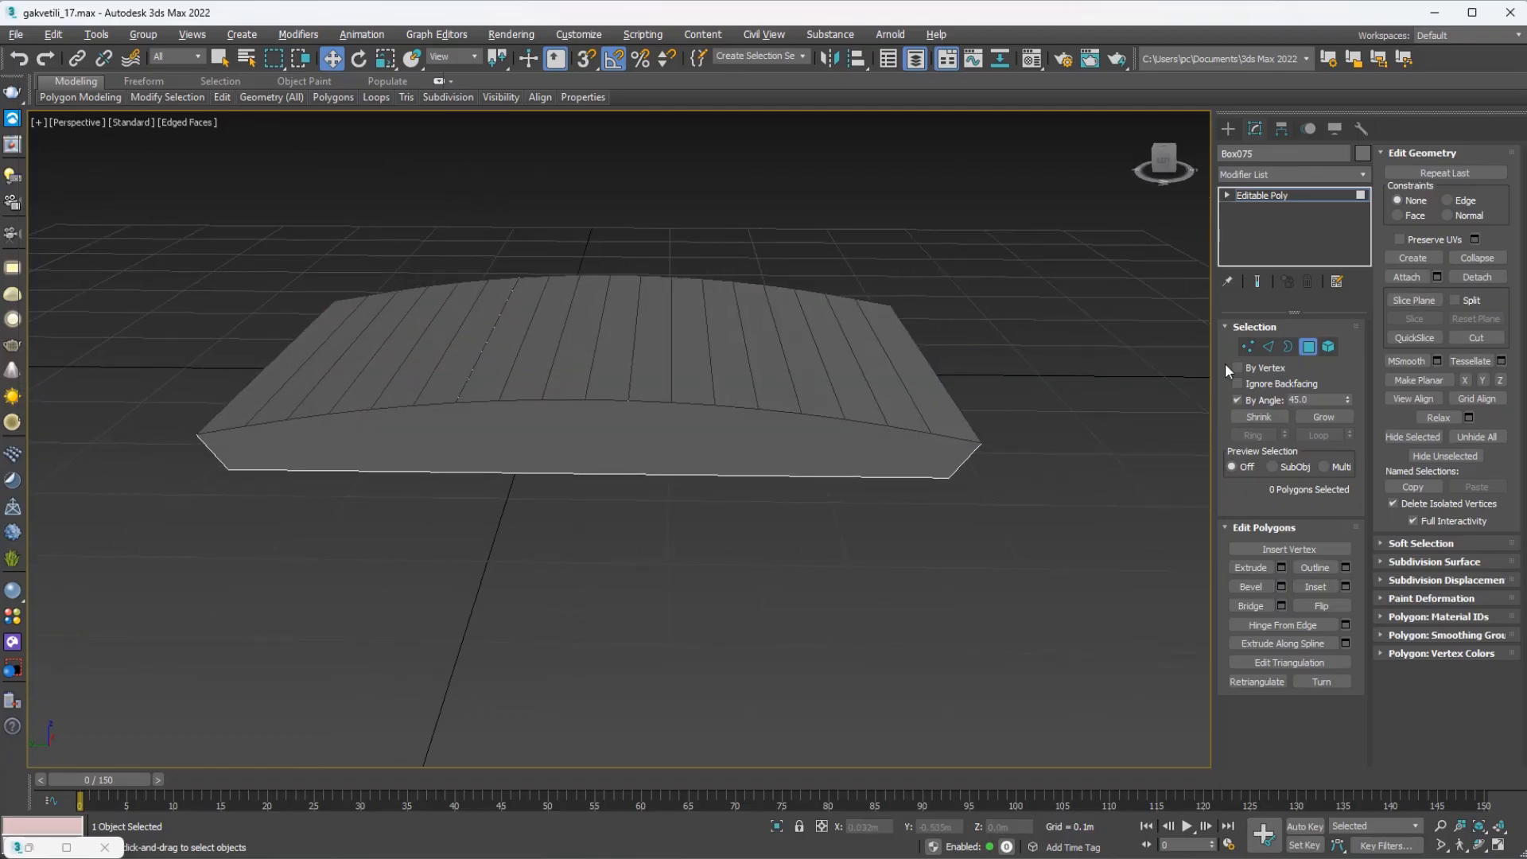
Select the four outer end vertices of the detached curved surface and scale them outward along Y past the block's ends.
left_click(1309, 345)
left_click(787, 370)
middle_click_drag(637, 368, 647, 350, "alt")
left_click(1248, 346)
middle_click_drag(978, 410, 962, 318, "alt")
left_click_drag(928, 430, 929, 431)
middle_click_drag(929, 431, 515, 408, "alt")
left_click_drag(478, 443, 480, 456, "ctrl")
middle_click_drag(481, 456, 554, 446, "alt")
key("r")
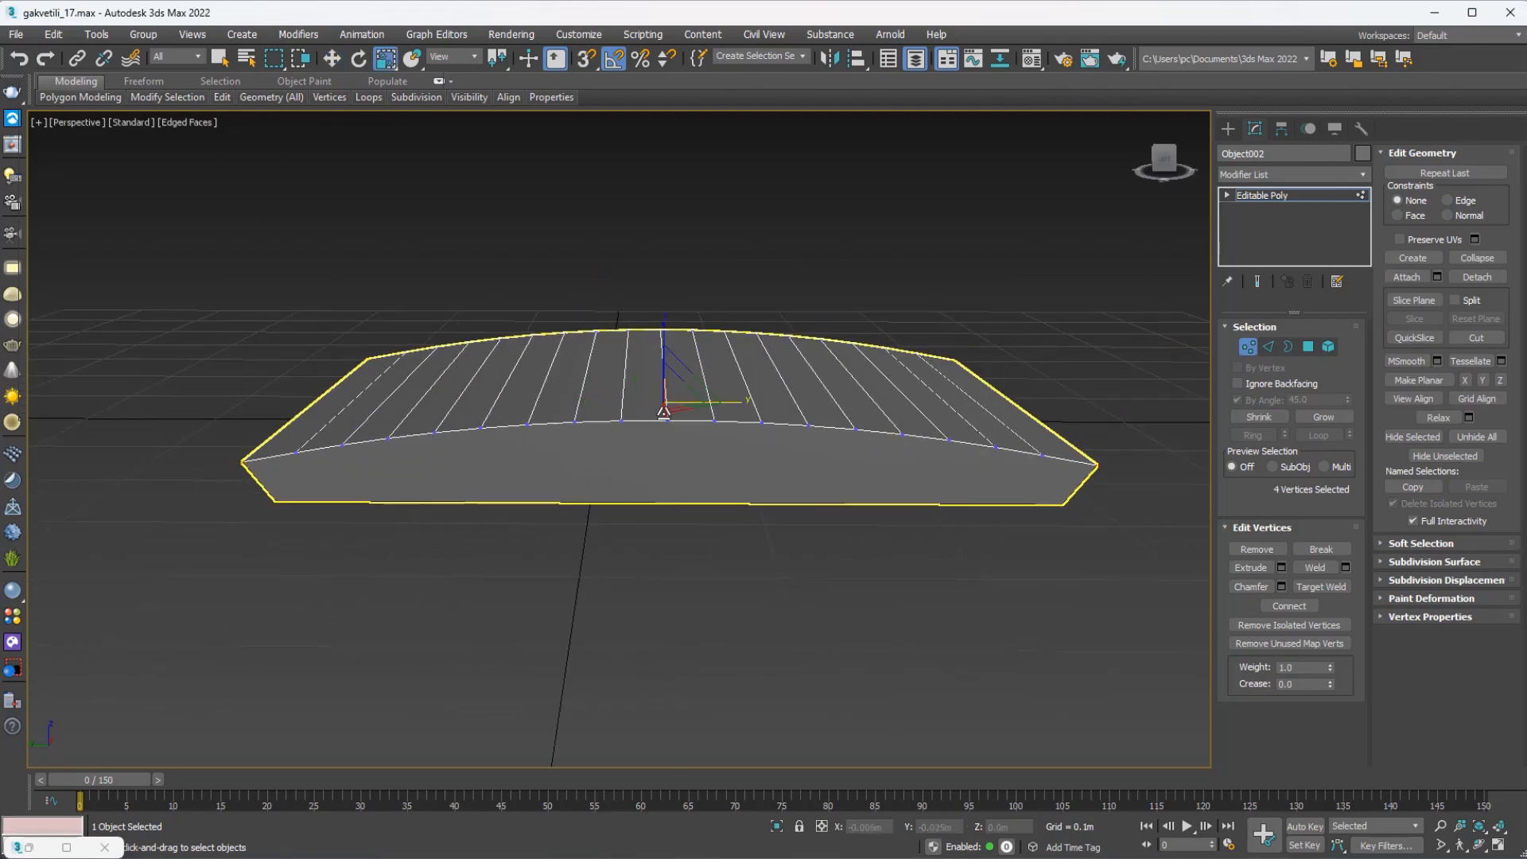
left_click_drag(731, 400, 739, 399)
Lower the extended end vertices along Z so the overhangs follow the arch's slope.
middle_click_drag(738, 399, 562, 386, "alt")
scroll(726, 393, "up", 2)
key("w")
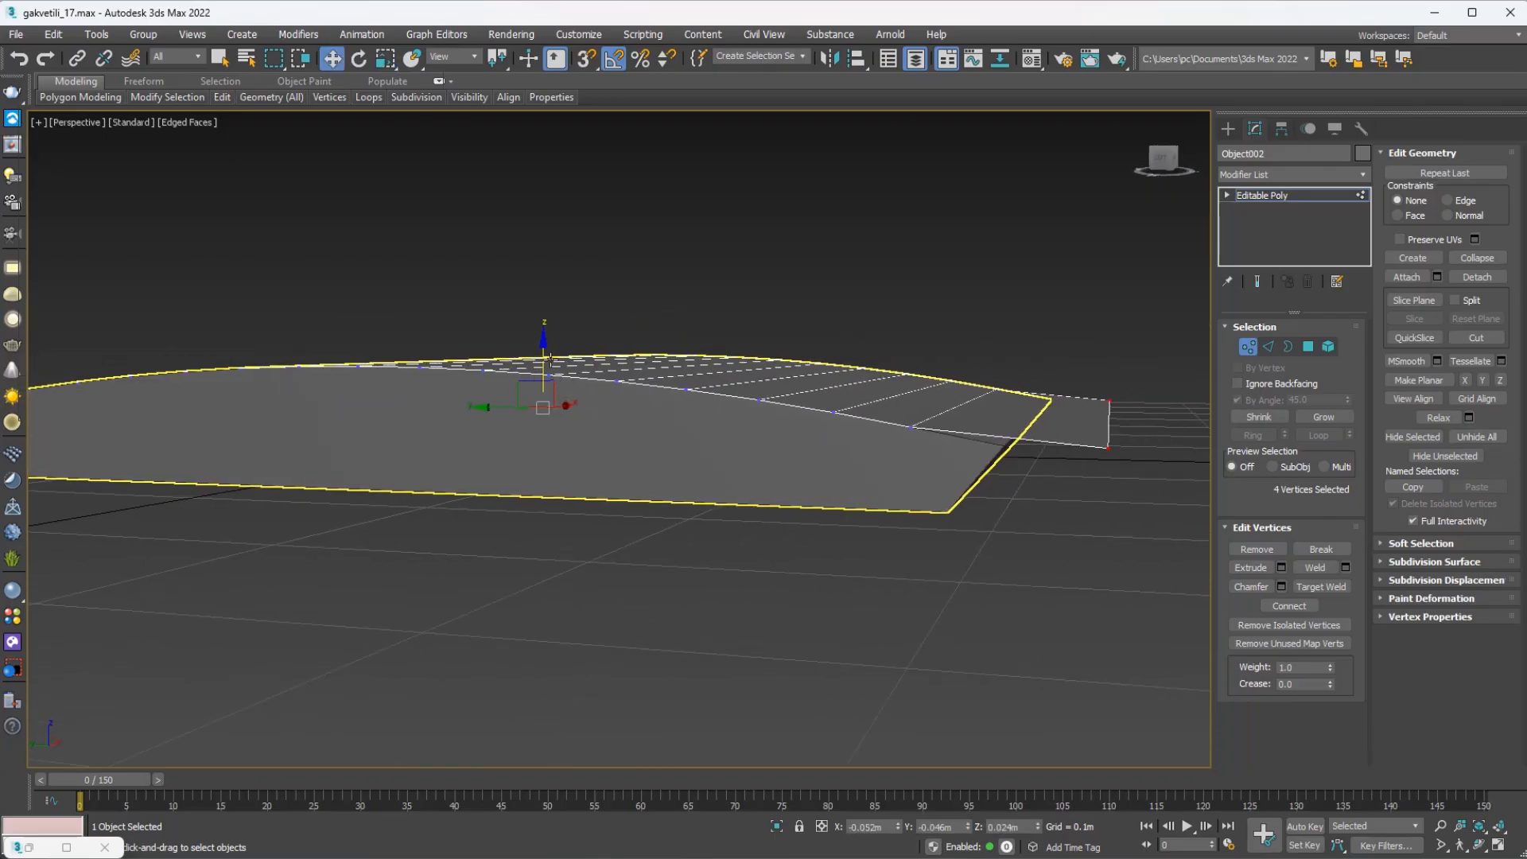
left_click_drag(545, 350, 548, 367)
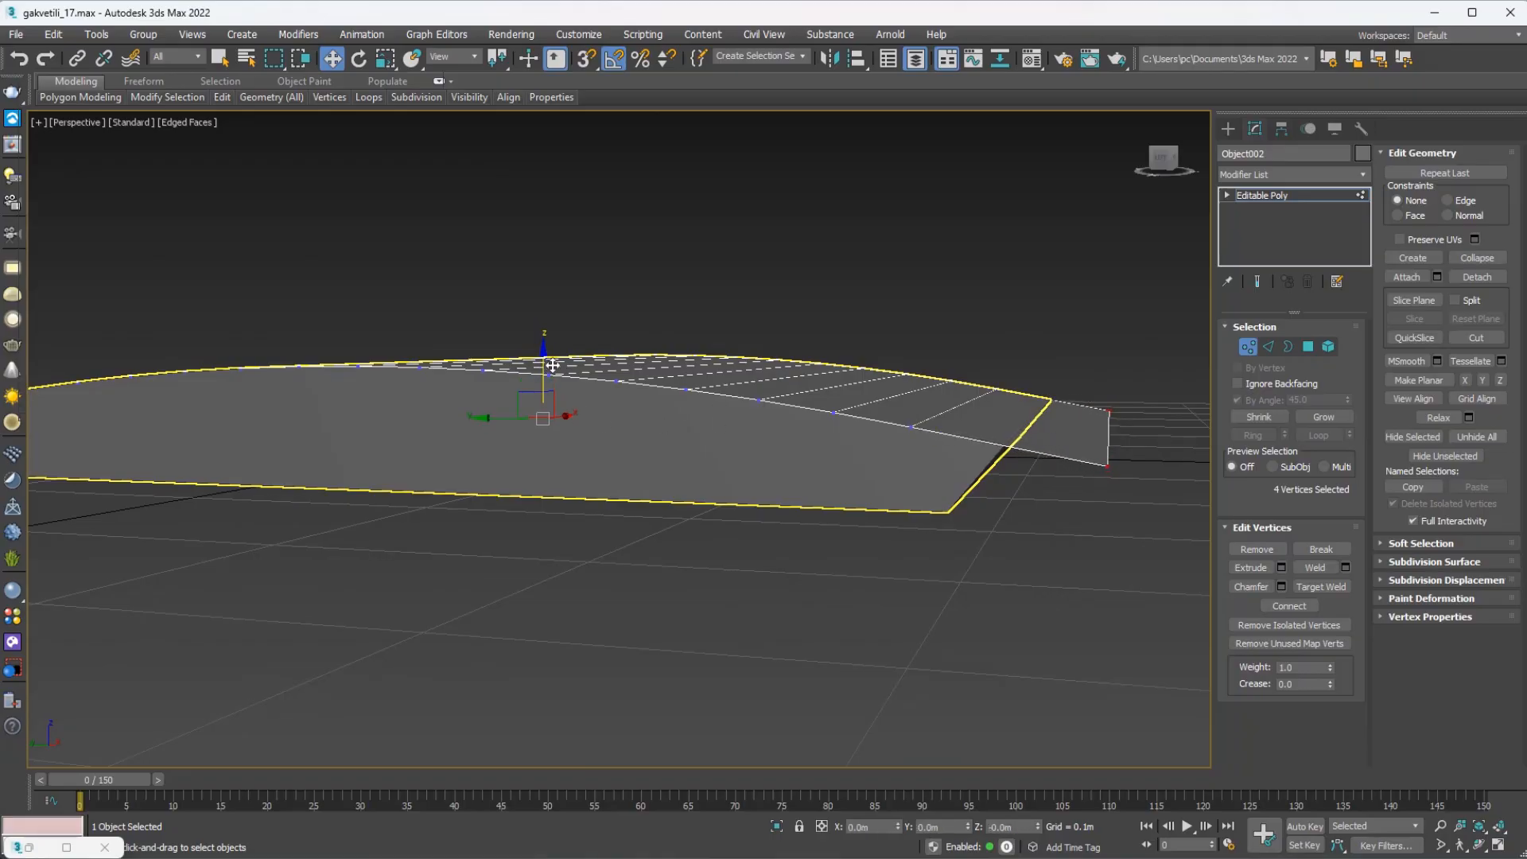
key("1")
middle_click_drag(867, 405, 829, 430, "alt")
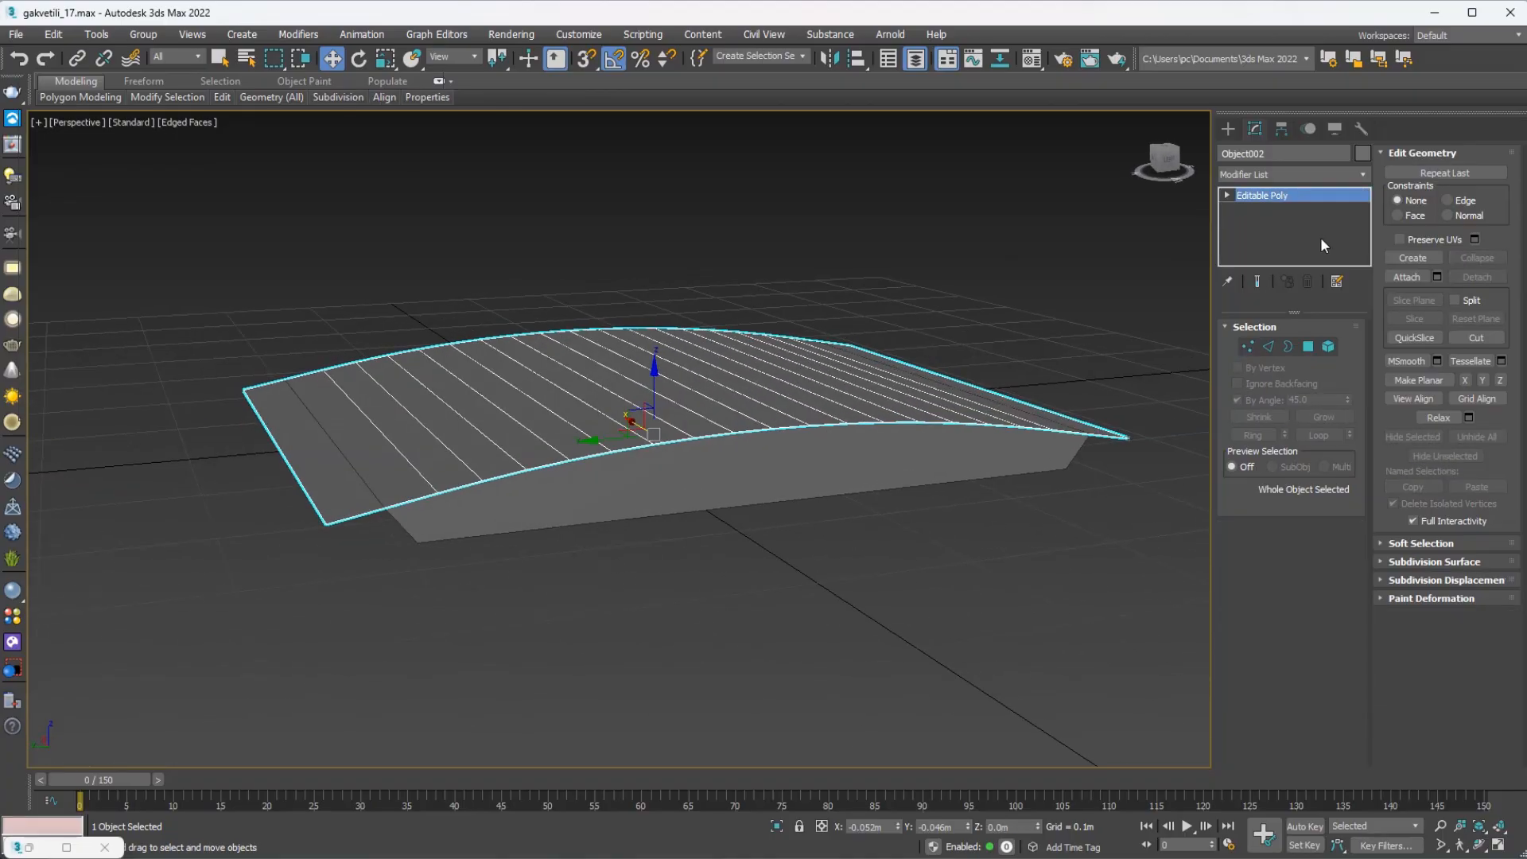
Apply a Shell modifier to the detached curved surface with an outer amount of 0.006 m.
left_click(1363, 174)
key("s")
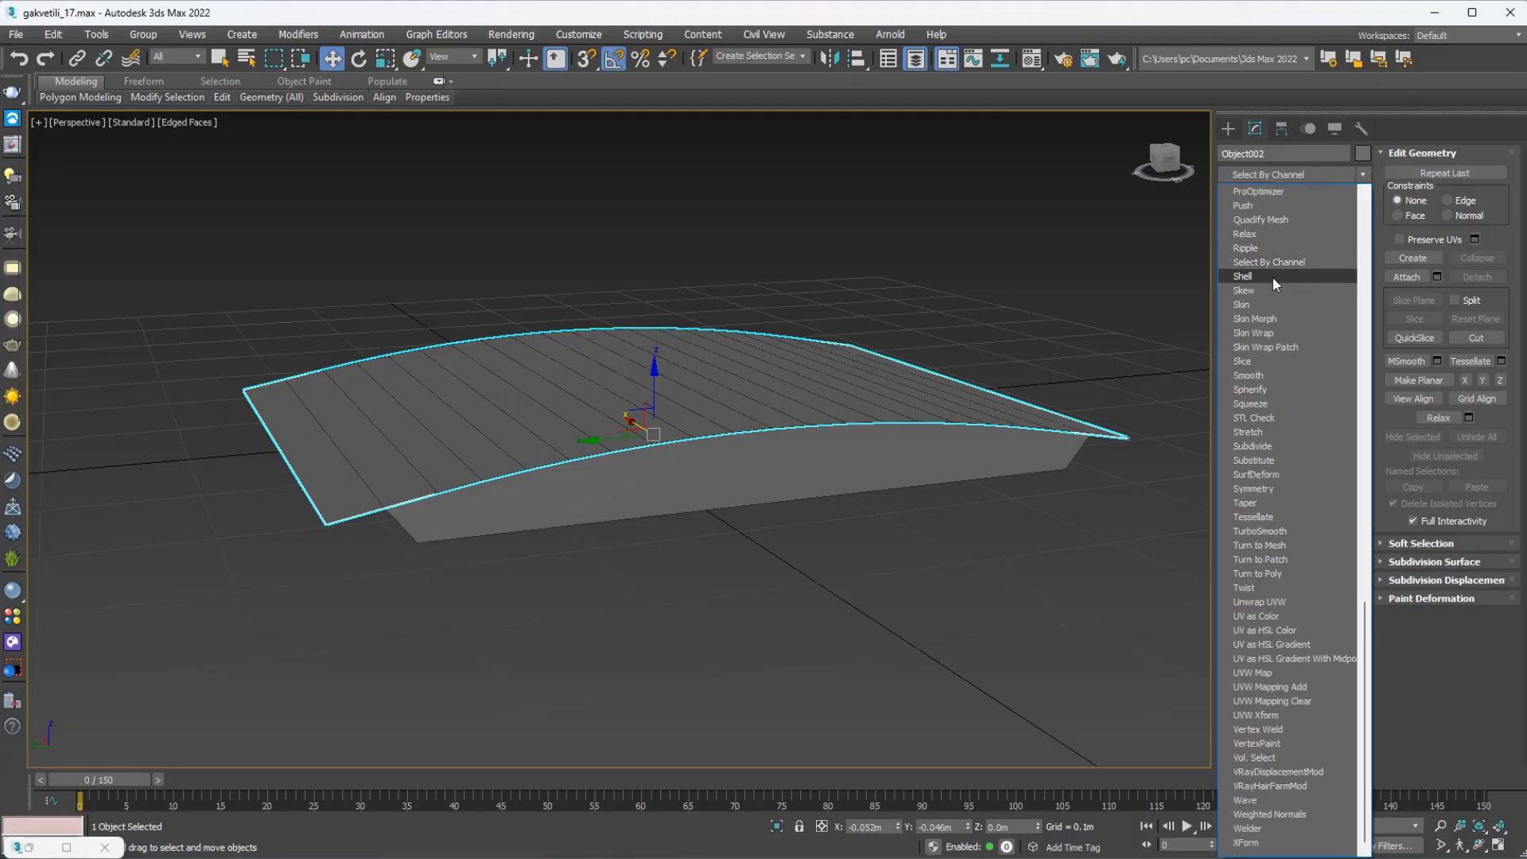
left_click(1272, 275)
middle_click_drag(808, 453, 1121, 422, "alt")
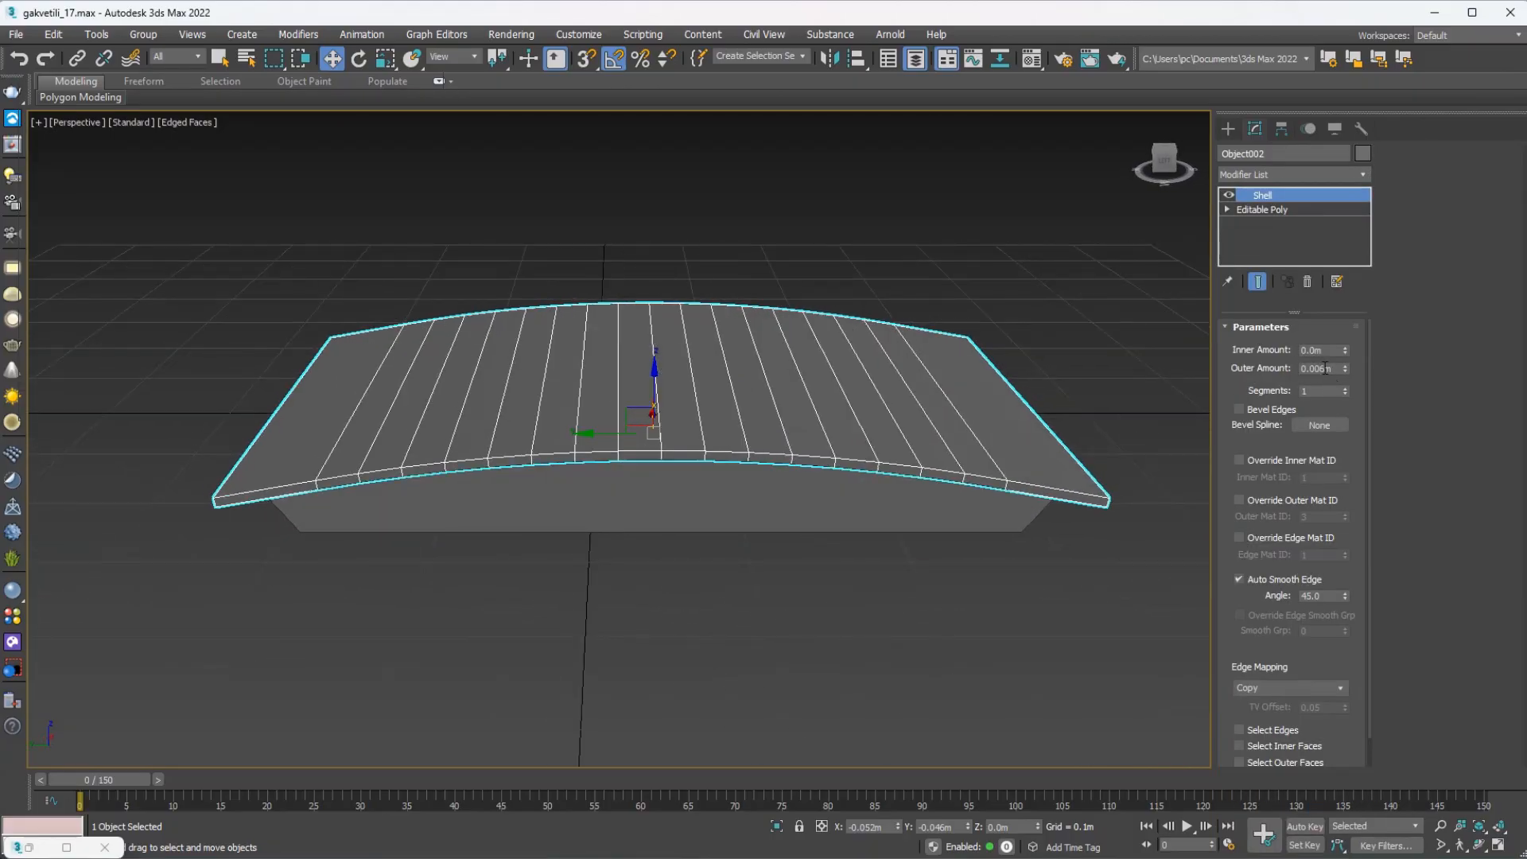
Convert the shelled curved panel to an Editable Poly.
mouse_move(891, 478)
middle_mouse_down("alt")
mouse_move(951, 463)
mouse_move(899, 469)
middle_mouse_up("alt")
right_click(738, 392)
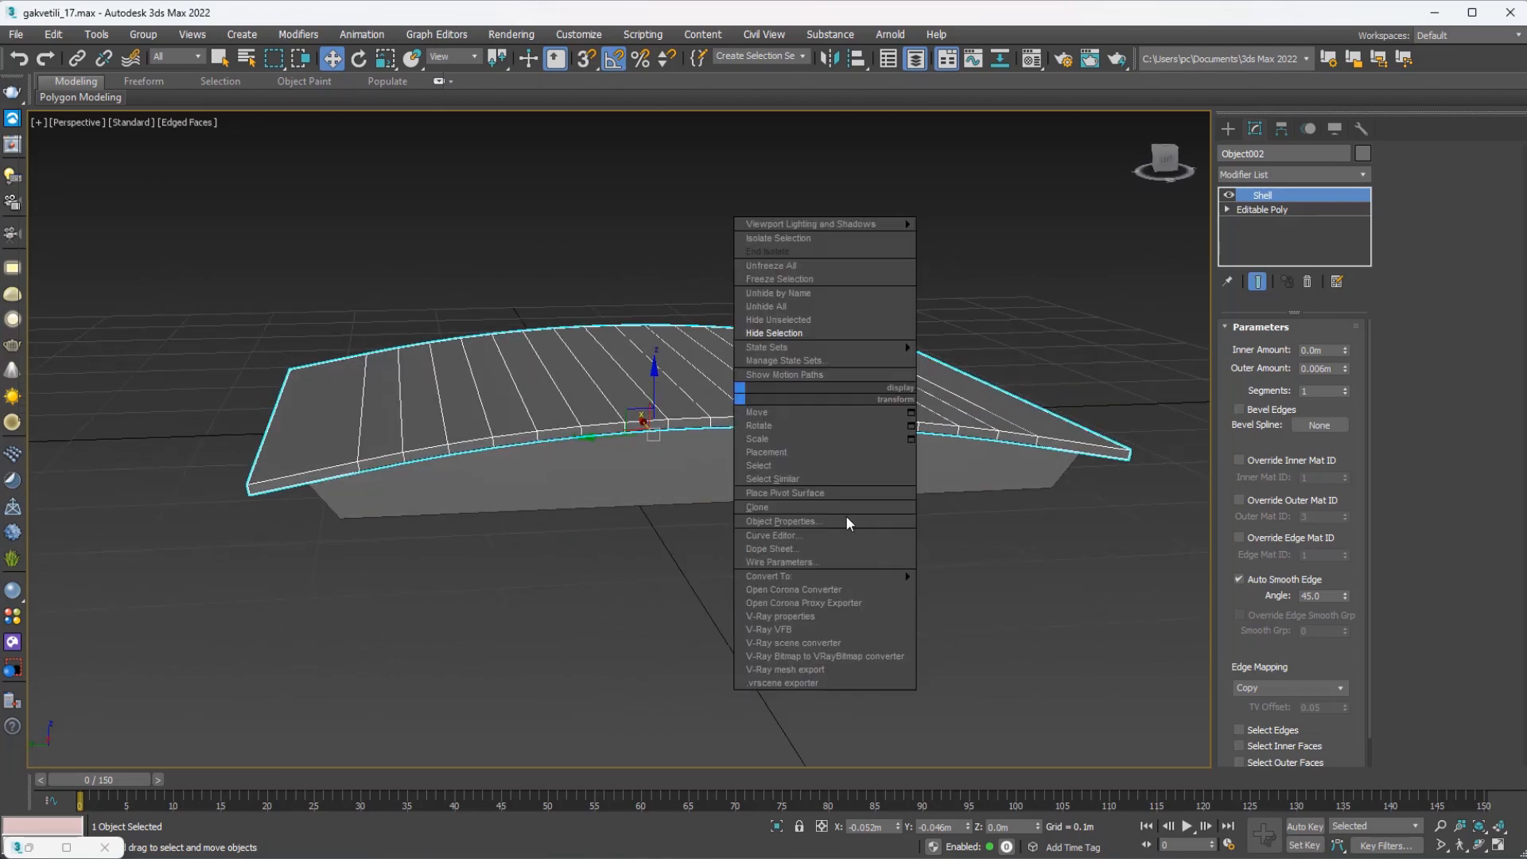
mouse_move(867, 575)
left_click(960, 589)
Select the upper and lower edge loops along one curved side of the panel plus both edges of the adjacent straight end.
scroll(958, 456, "up", 3)
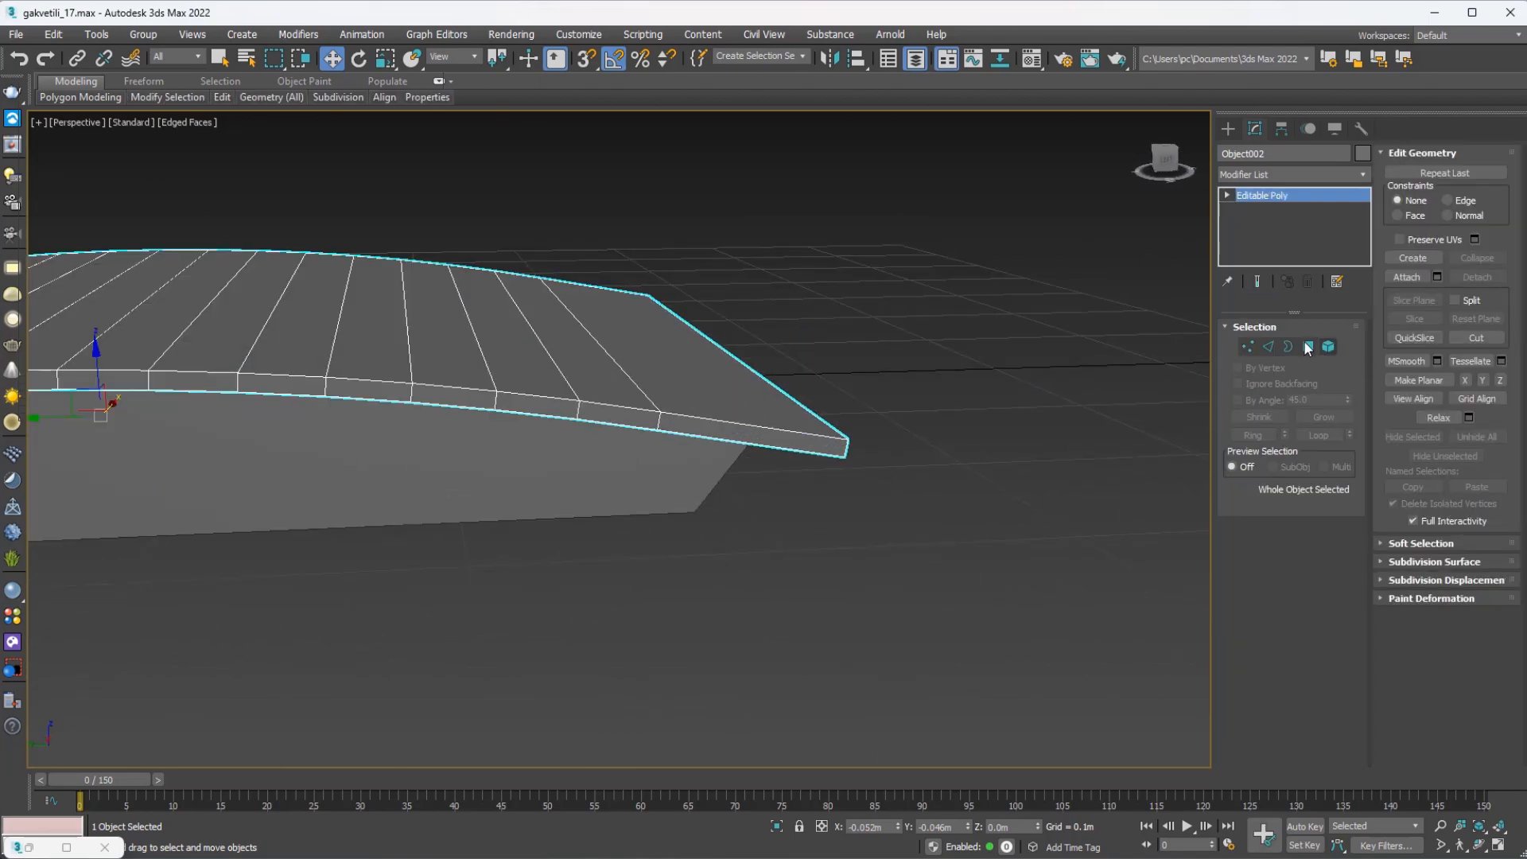
left_click(1268, 346)
left_click(756, 426)
scroll(737, 471, "down", 3)
middle_click_drag(737, 471, 769, 449, "alt")
scroll(739, 463, "up", 3)
left_click(775, 459, "ctrl")
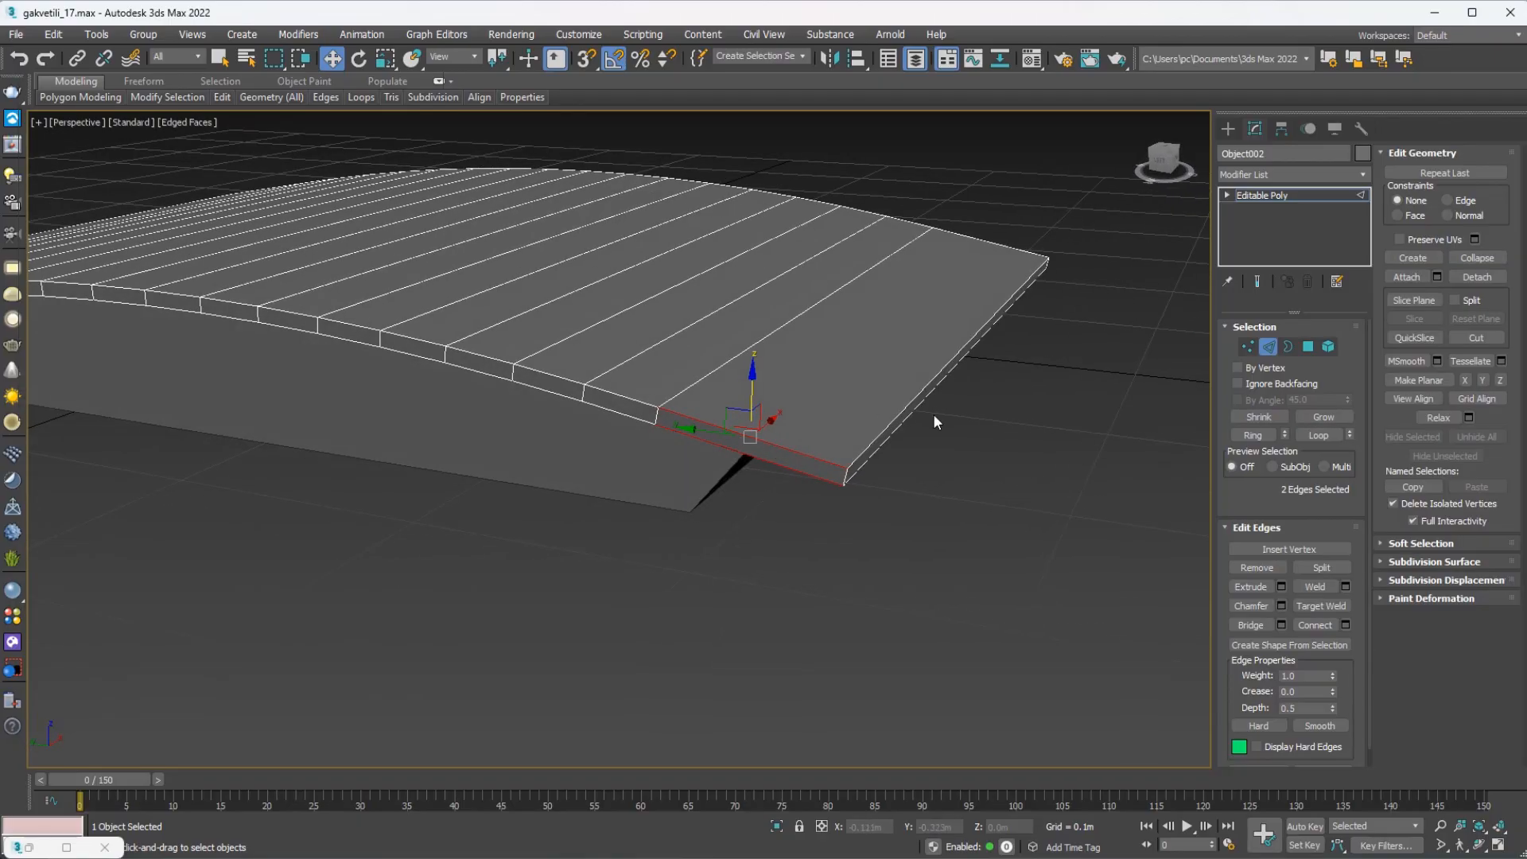
left_click(1319, 435)
left_click(892, 421, "ctrl")
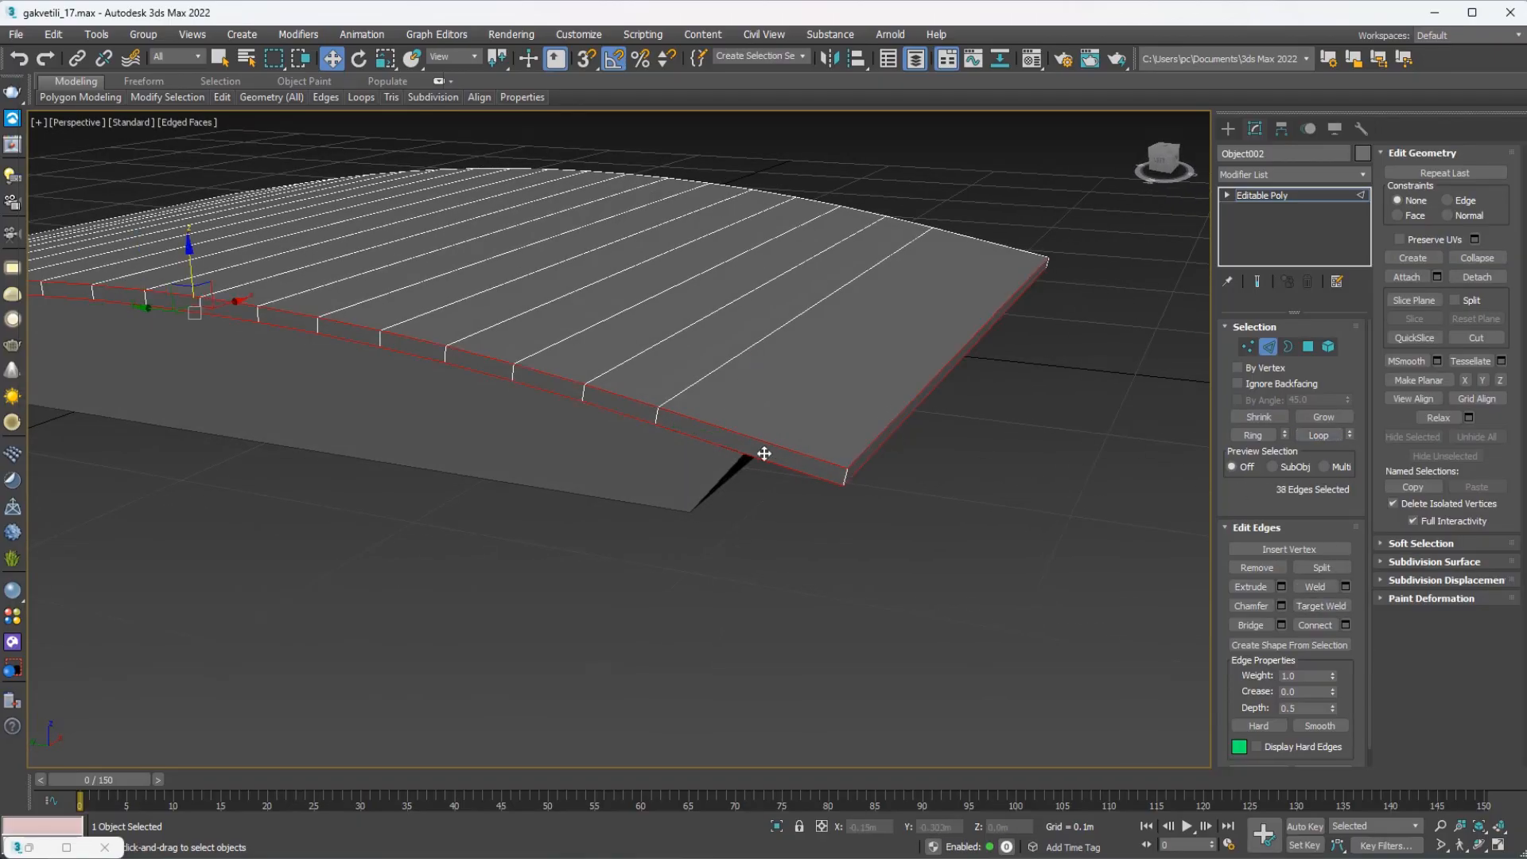
Add the upper and lower edges of the opposite end and the other curved side to complete the panel's perimeter selection.
middle_click_drag(894, 428, 637, 465, "alt")
left_click(588, 558, "ctrl")
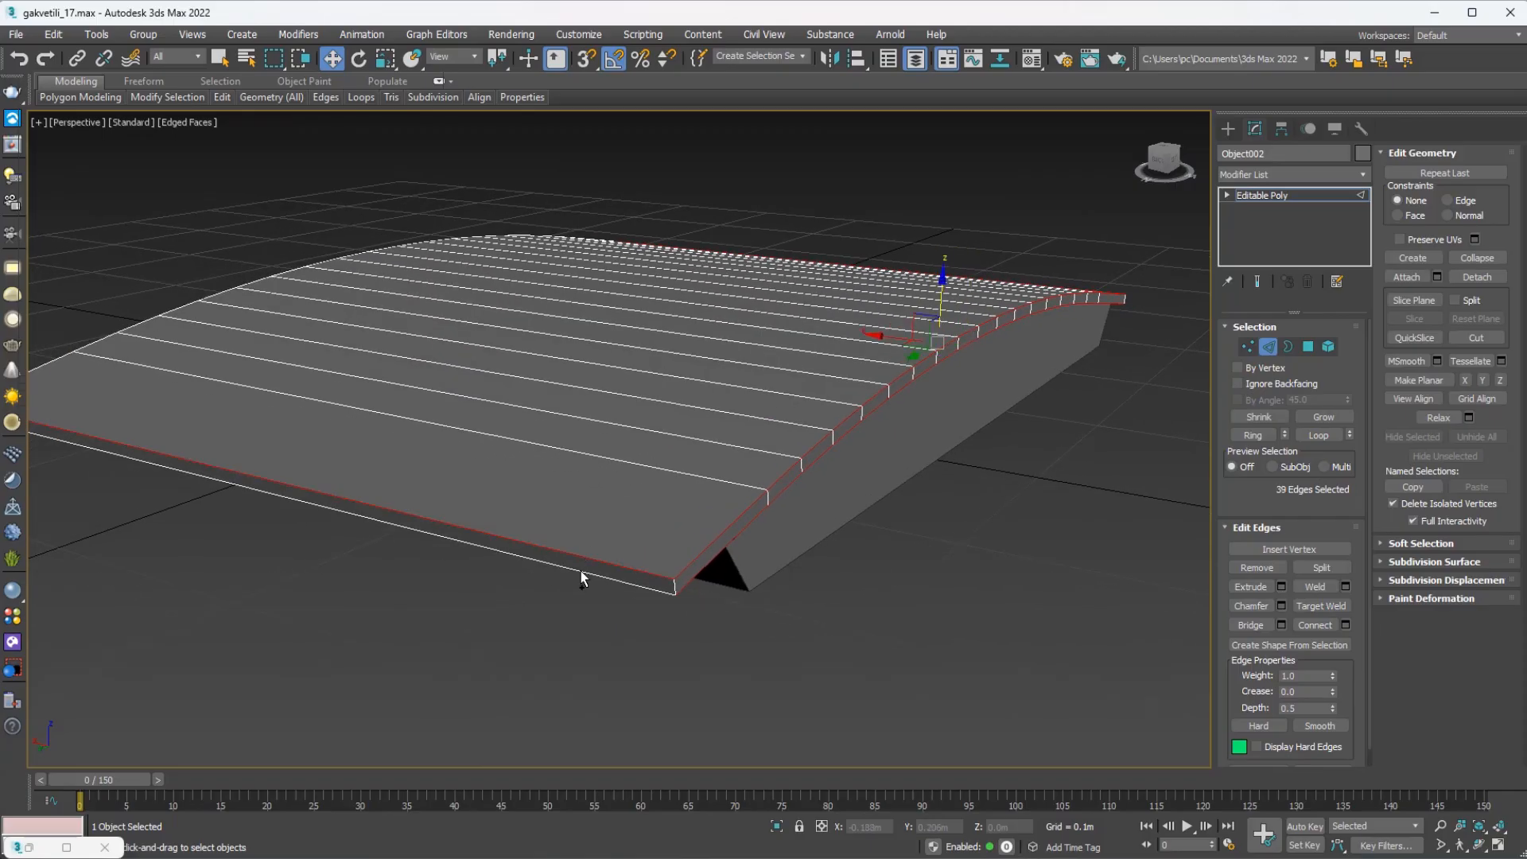
left_click(581, 573, "ctrl")
scroll(569, 565, "down", 2)
middle_click_drag(570, 565, 659, 572, "alt")
scroll(471, 665, "up", 2)
left_click(488, 671, "ctrl")
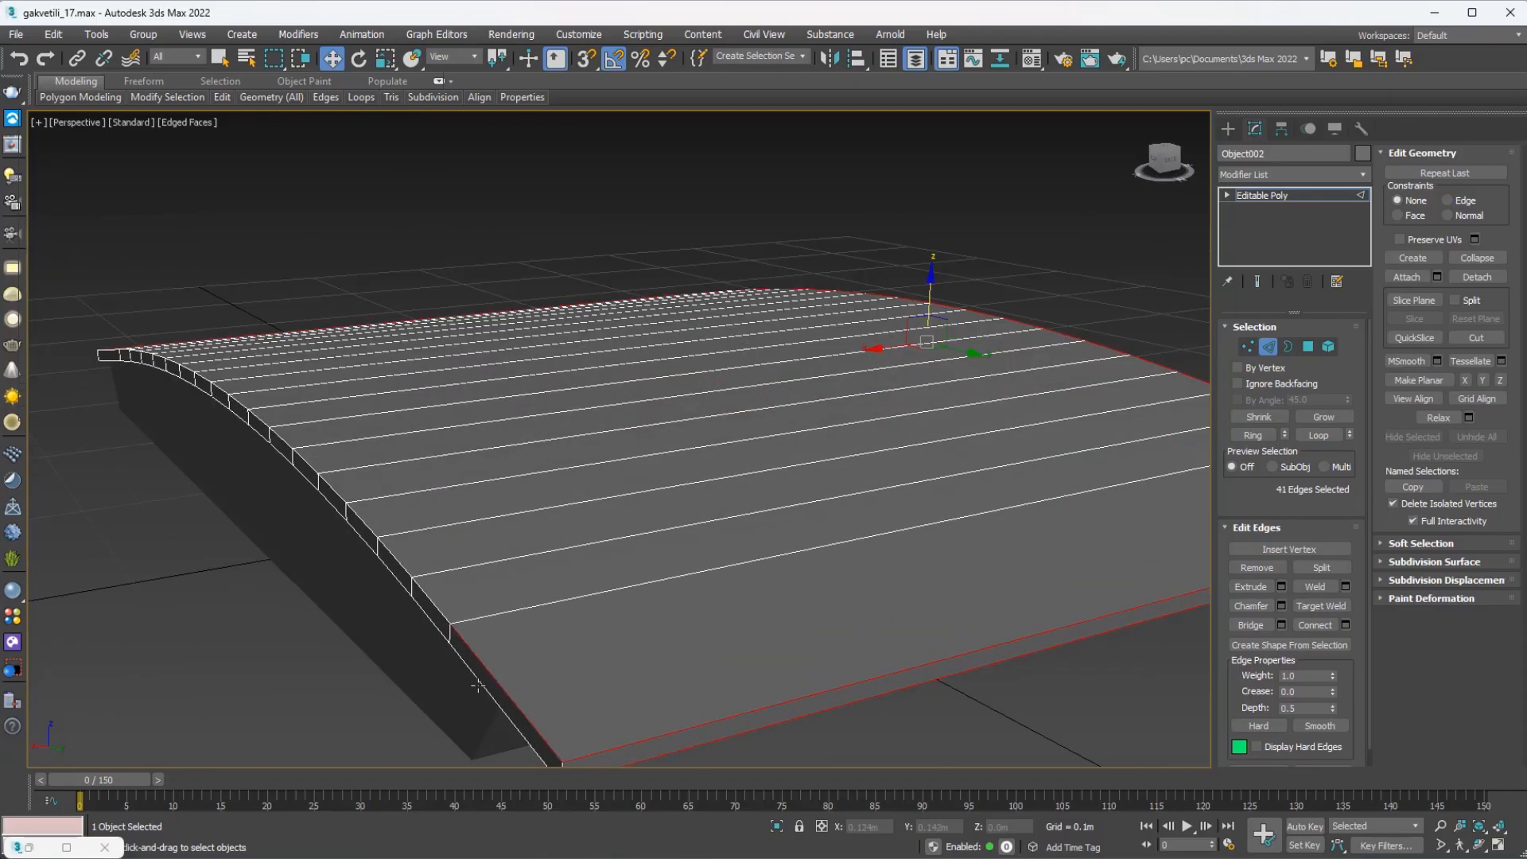
left_click(478, 685, "ctrl")
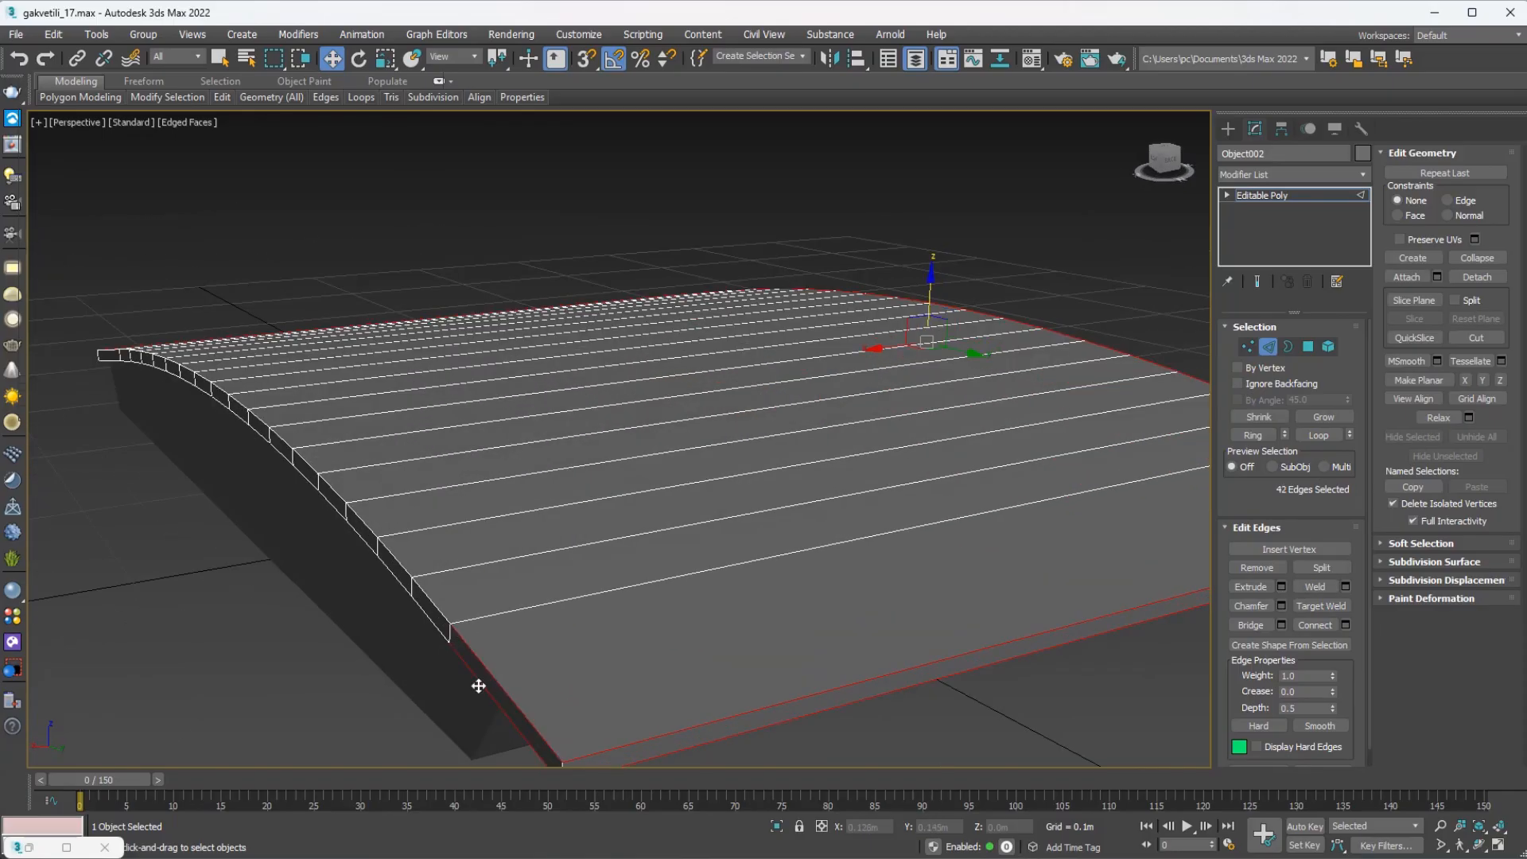
left_click(1318, 435)
Chamfer the selected perimeter edges of the panel by 0.002 m with 2 segments.
scroll(603, 444, "down", 3)
middle_click_drag(602, 444, 481, 449, "alt")
scroll(619, 499, "up", 4)
scroll(485, 507, "down", 1)
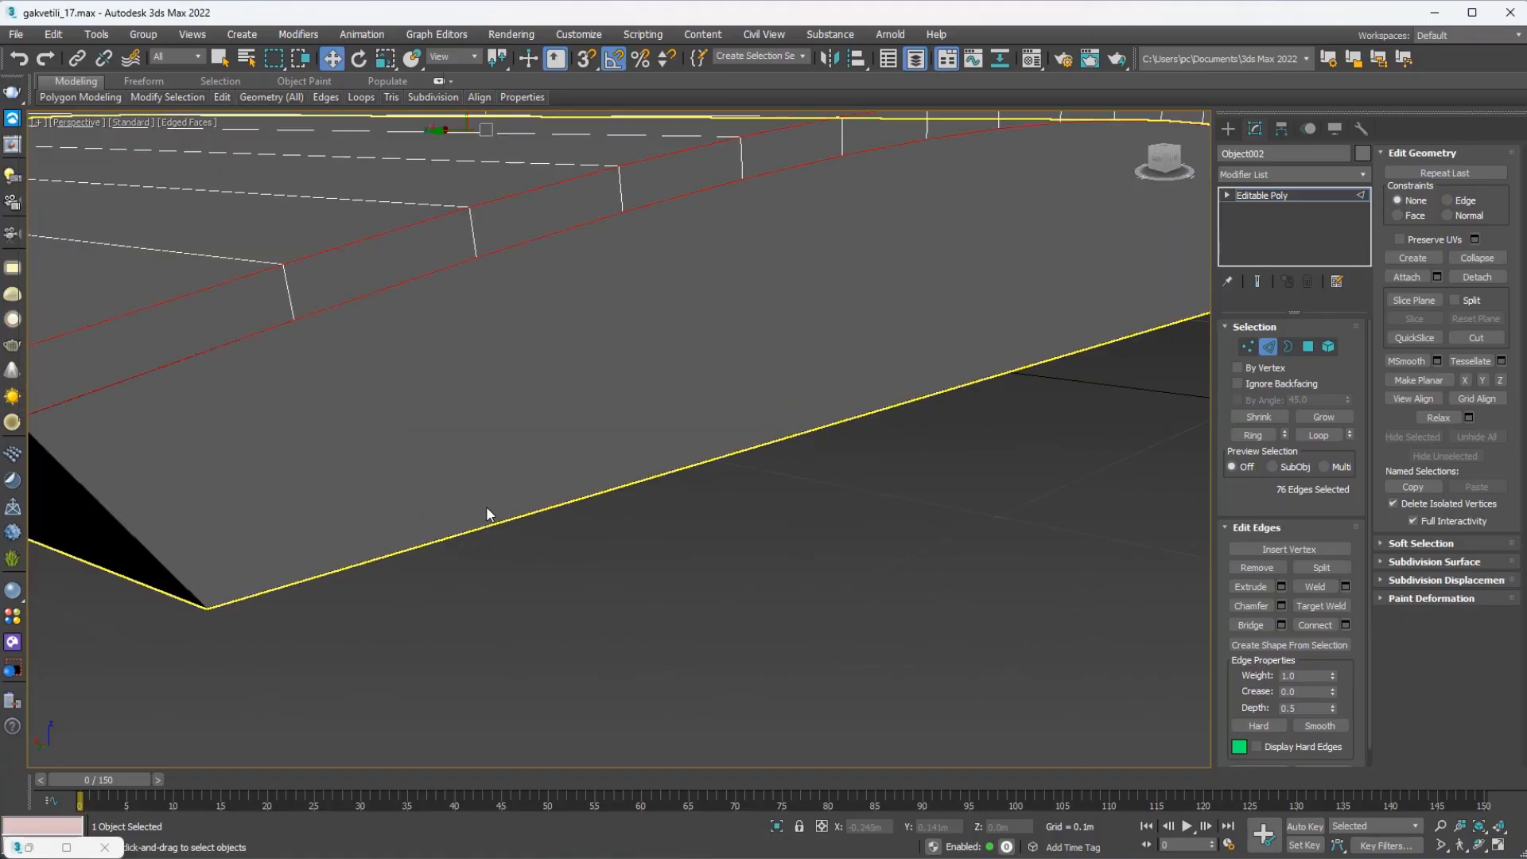
middle_click_drag(485, 510, 674, 508)
scroll(675, 509, "down", 1)
middle_click_drag(437, 518, 557, 516)
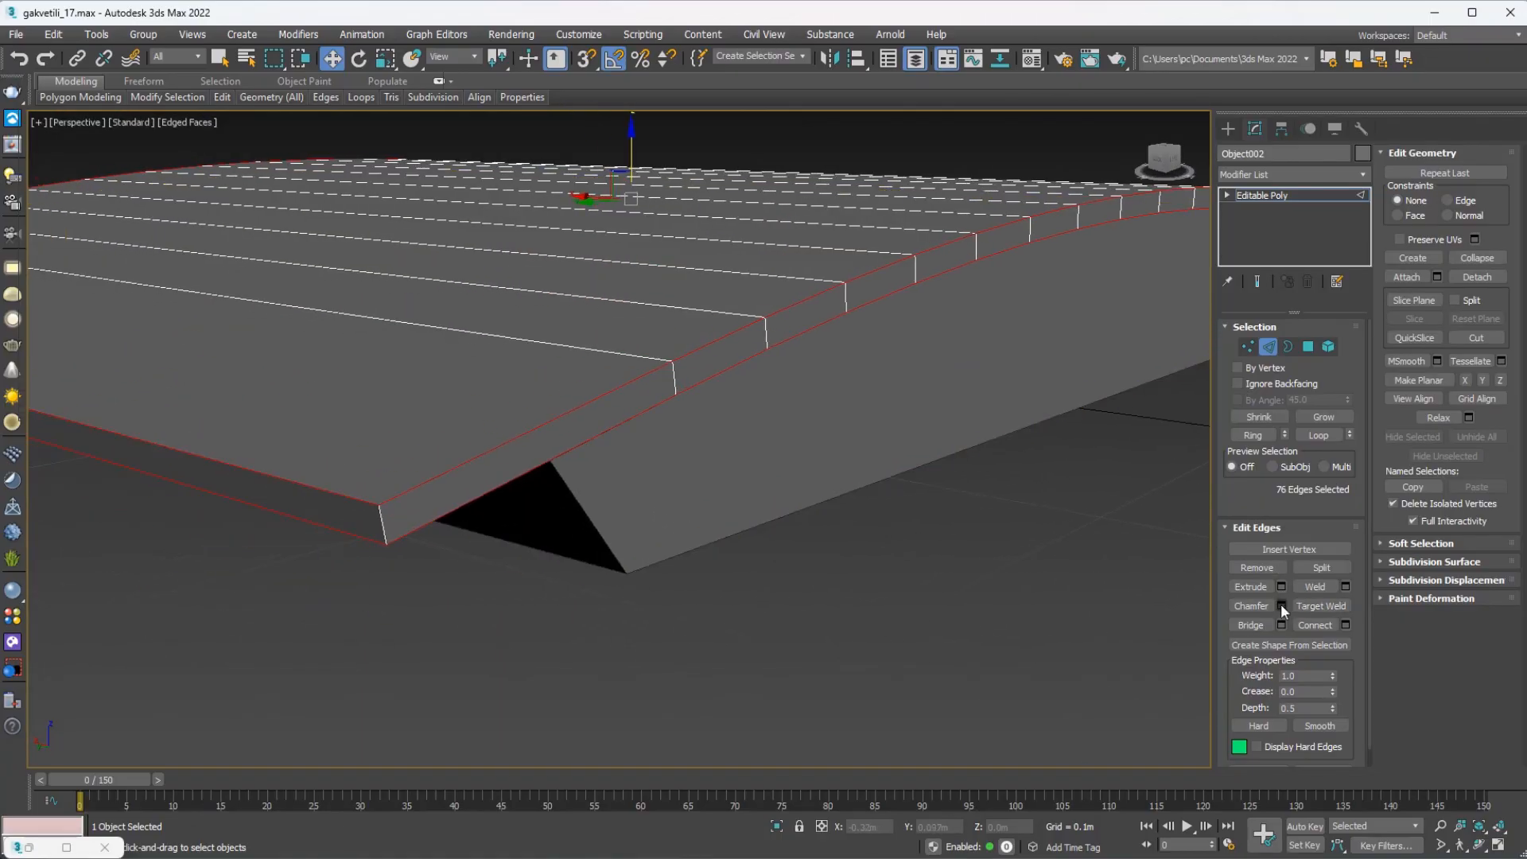
left_click(1282, 605)
left_click_drag(881, 474, 882, 471)
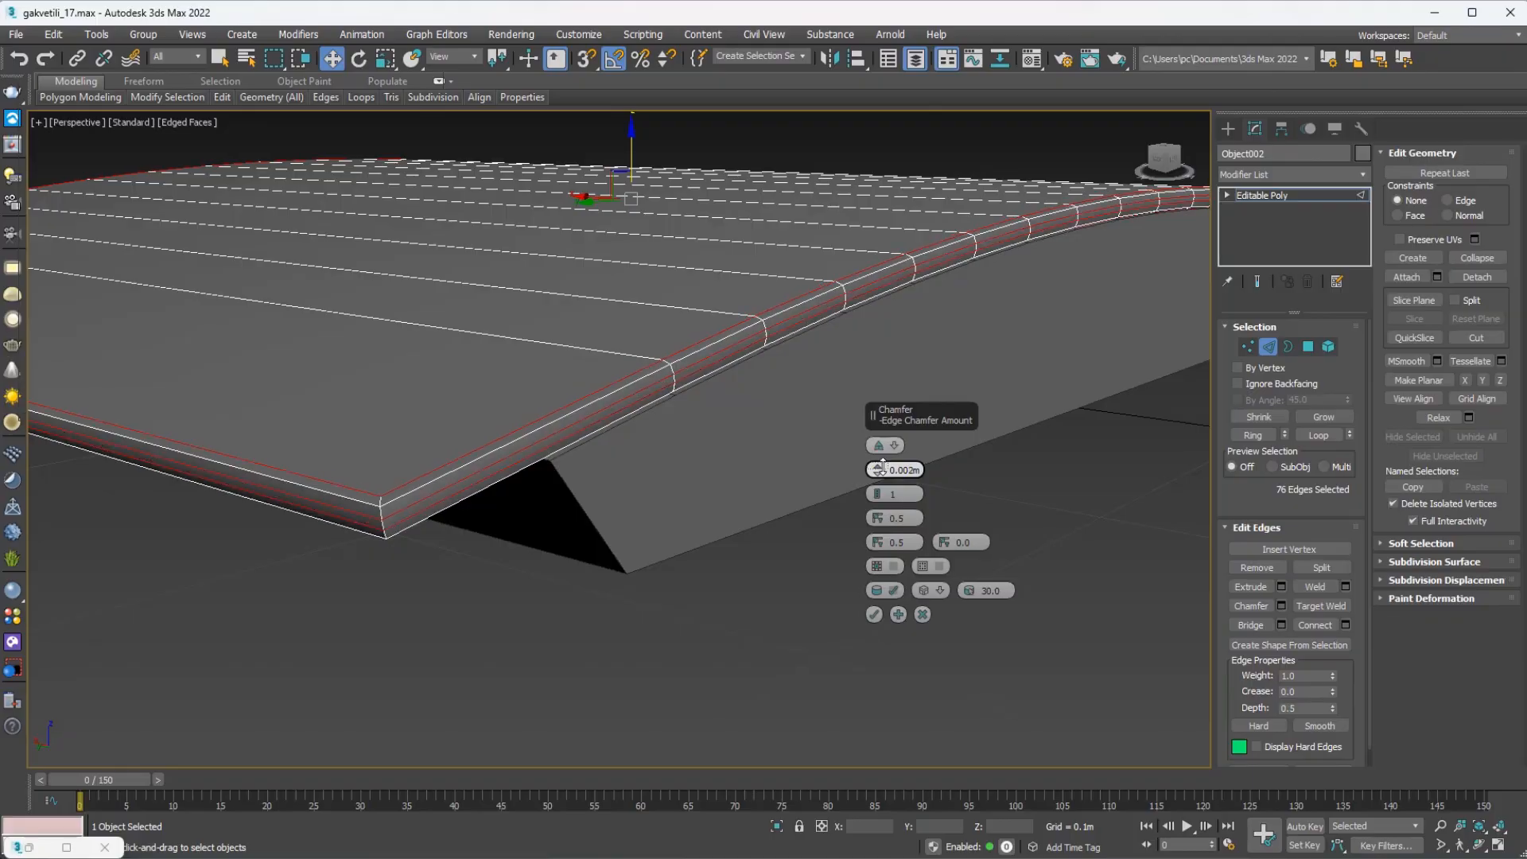
left_click(878, 490)
middle_click_drag(800, 504, 631, 517, "alt")
left_click(871, 614)
scroll(603, 546, "up", 2)
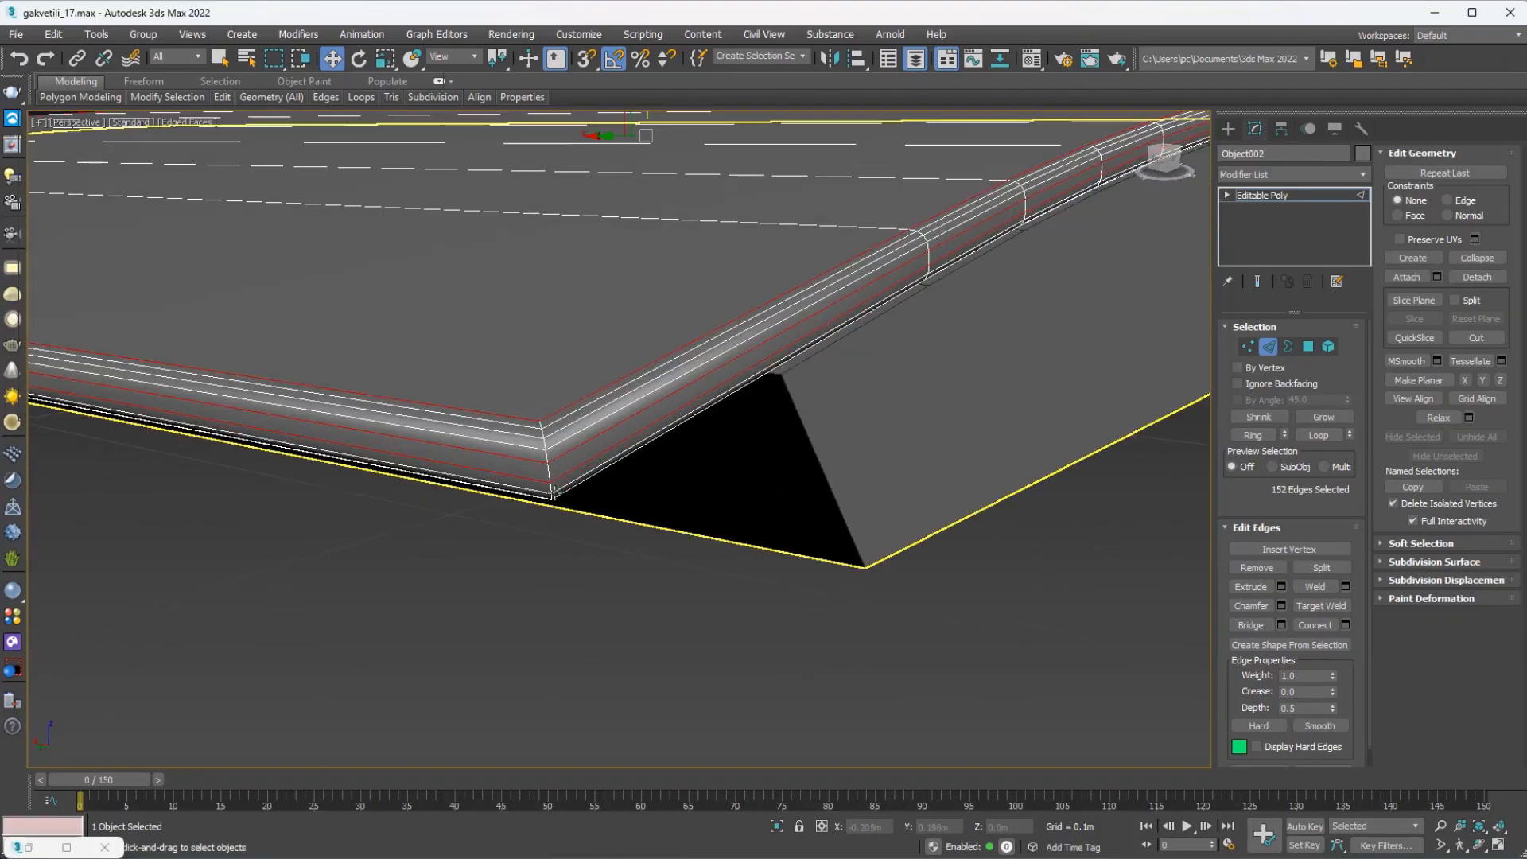
Select one short vertical edge at each of three corners of the panel's chamfered rim.
left_click(552, 480)
scroll(549, 474, "down", 3)
middle_click_drag(545, 474, 501, 524, "alt")
scroll(244, 588, "up", 5)
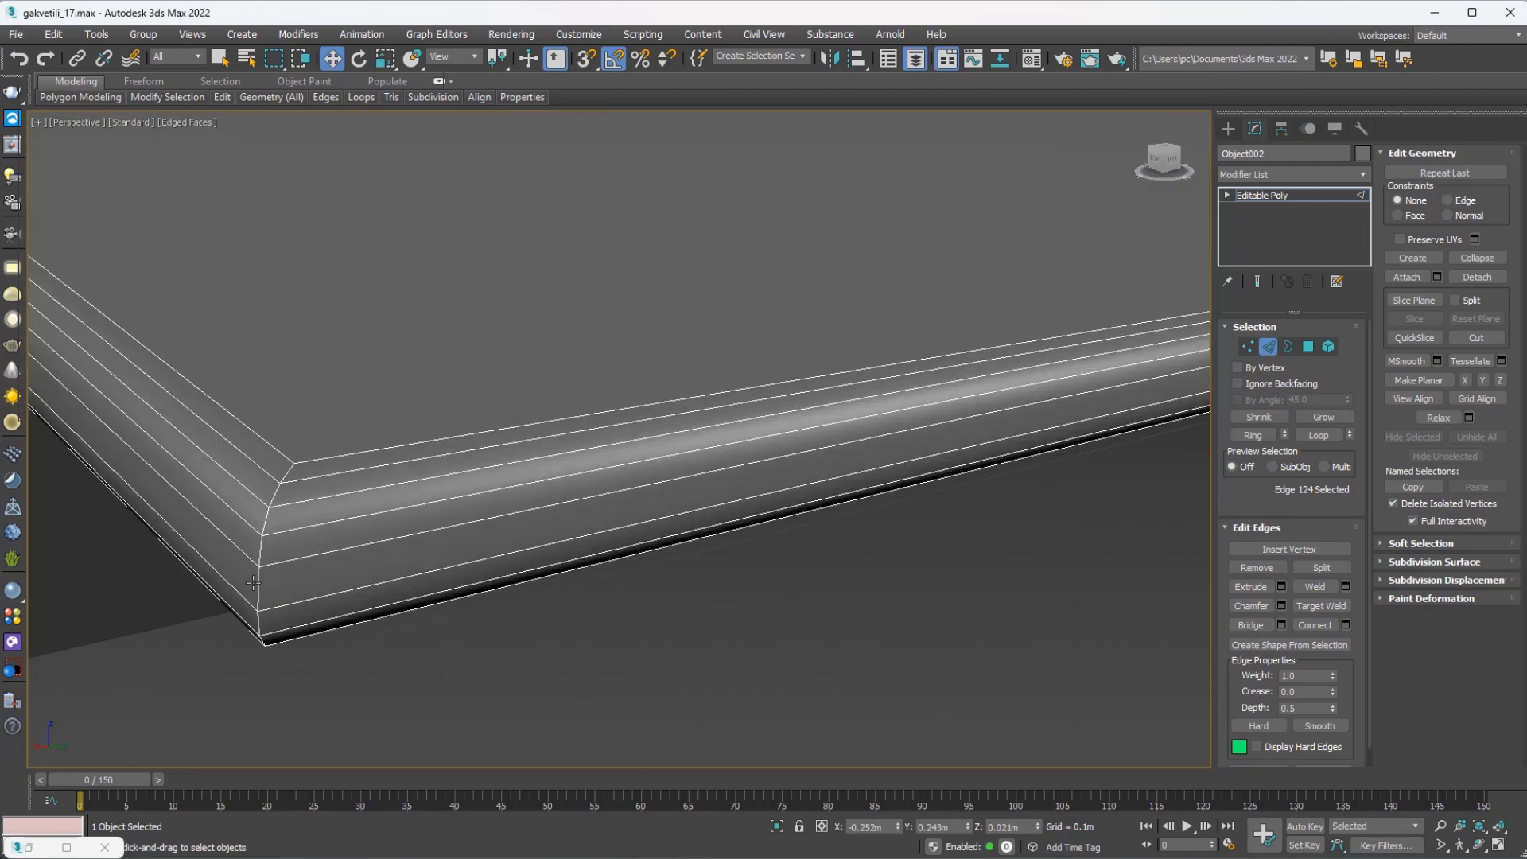
left_click(253, 583, "ctrl")
scroll(252, 583, "down", 5)
middle_click_drag(255, 580, 565, 572)
scroll(565, 573, "down", 2)
middle_click_drag(310, 528, 432, 544, "alt")
middle_click_drag(432, 544, 612, 509, "alt")
scroll(613, 509, "down", 2)
scroll(508, 563, "up", 4)
middle_click_drag(400, 630, 688, 538)
scroll(509, 563, "up", 2)
left_click(443, 571, "ctrl")
Add the fourth corner's vertical edge and extend the selection to the full edge loops at all four corners.
scroll(443, 571, "down", 4)
scroll(260, 588, "up", 5)
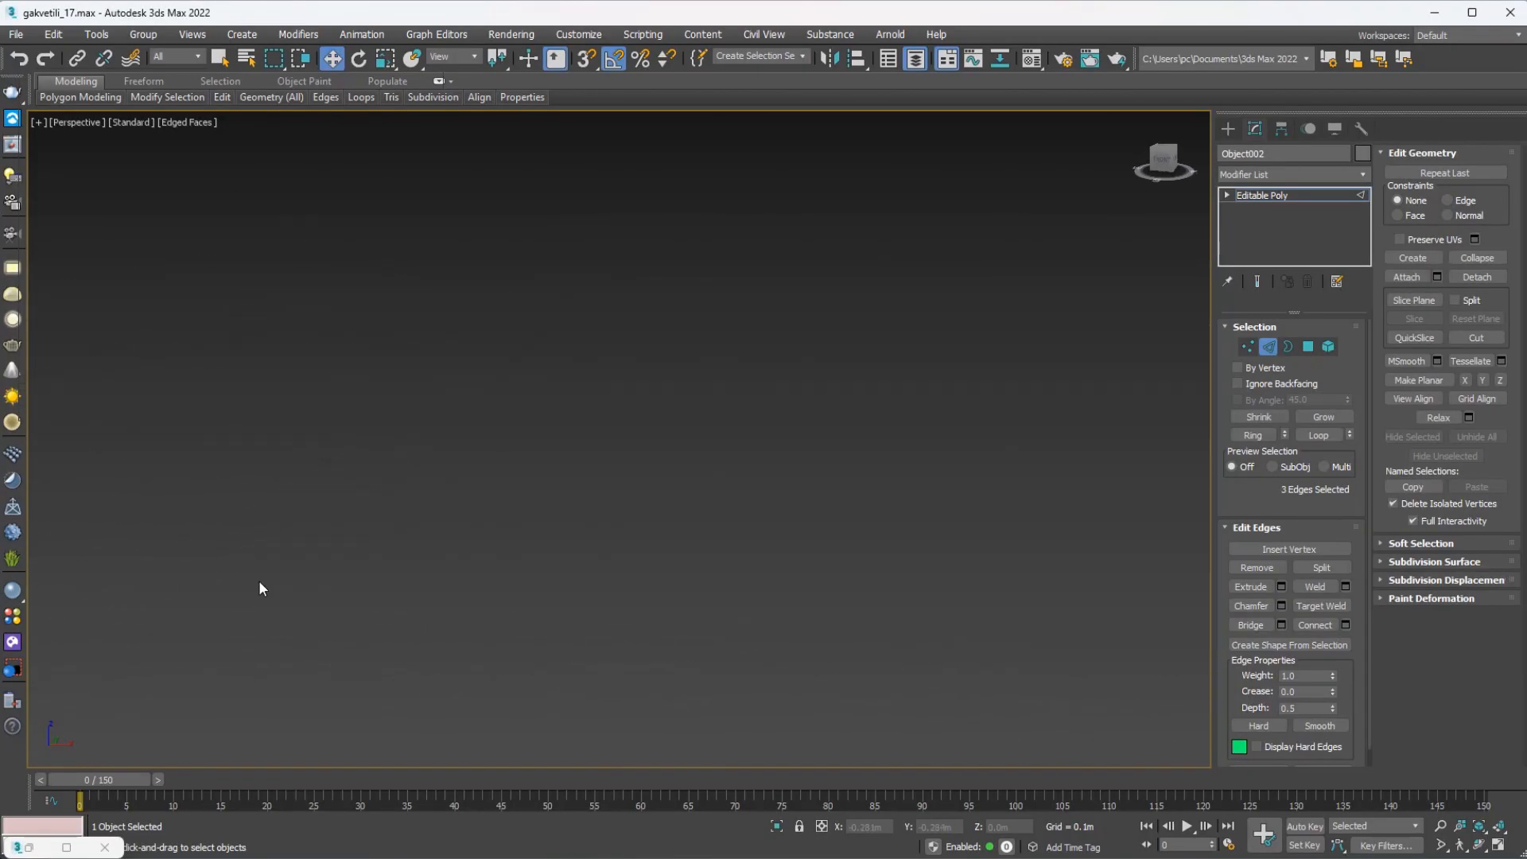
scroll(335, 577, "down", 4)
middle_click_drag(336, 578, 419, 625, "alt")
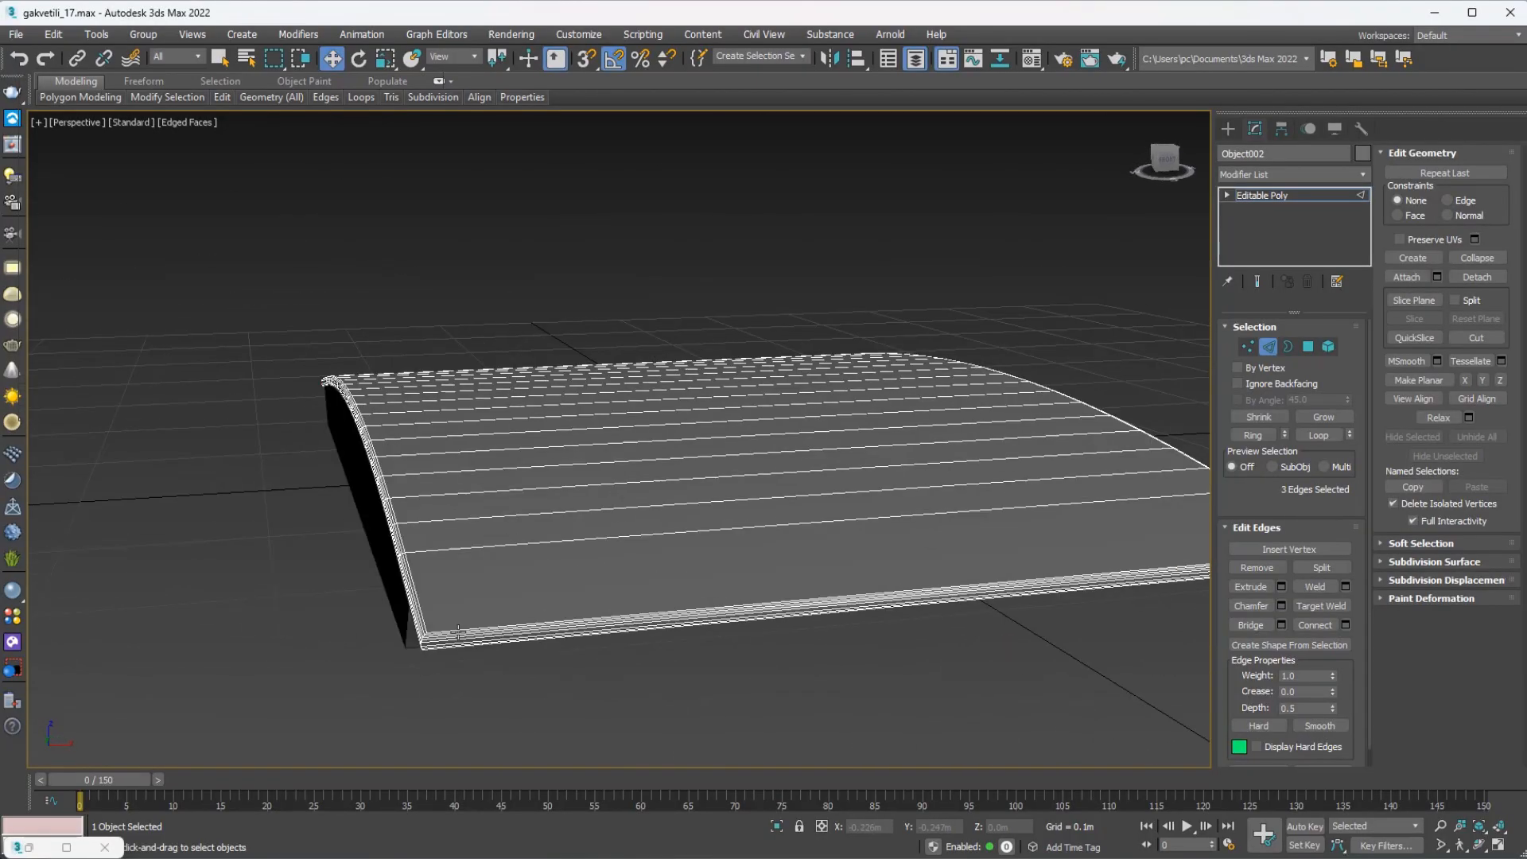
scroll(416, 630, "up", 3)
left_click(399, 646, "ctrl")
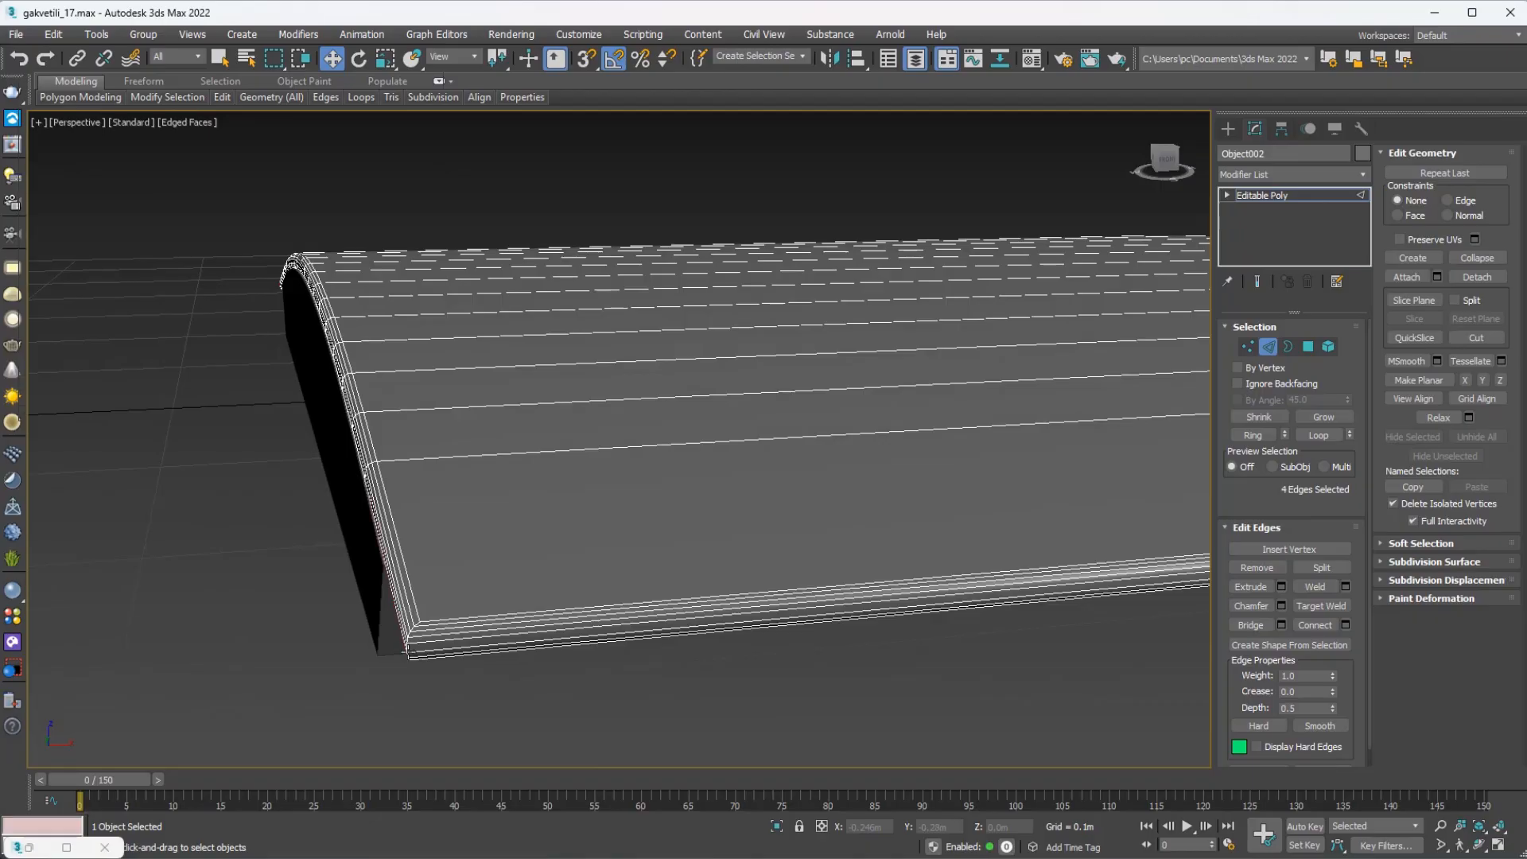
scroll(405, 650, "up", 1)
left_click(408, 646, "alt")
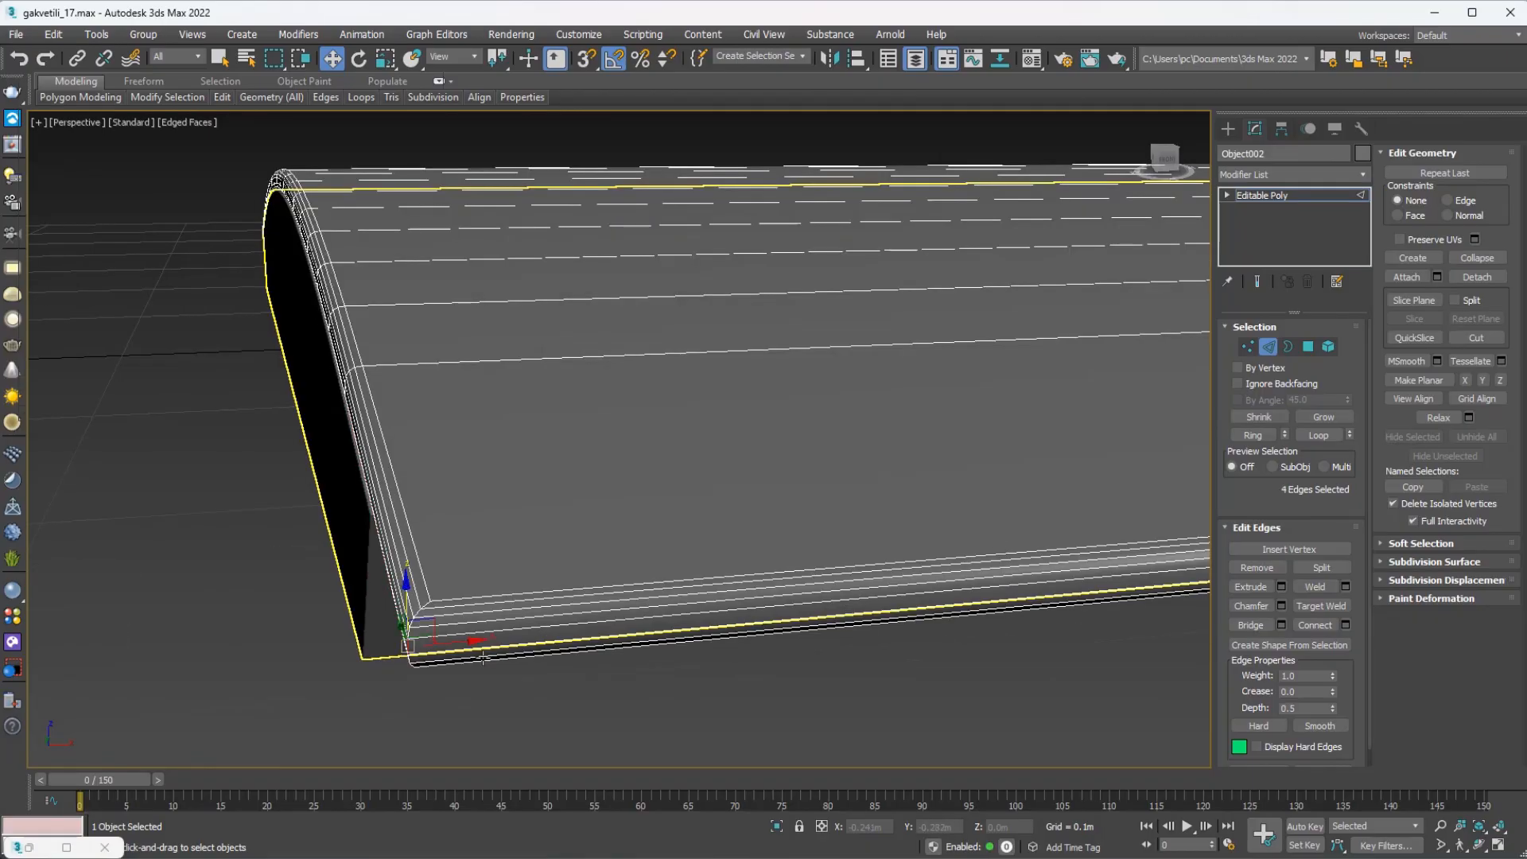
left_click(1318, 435)
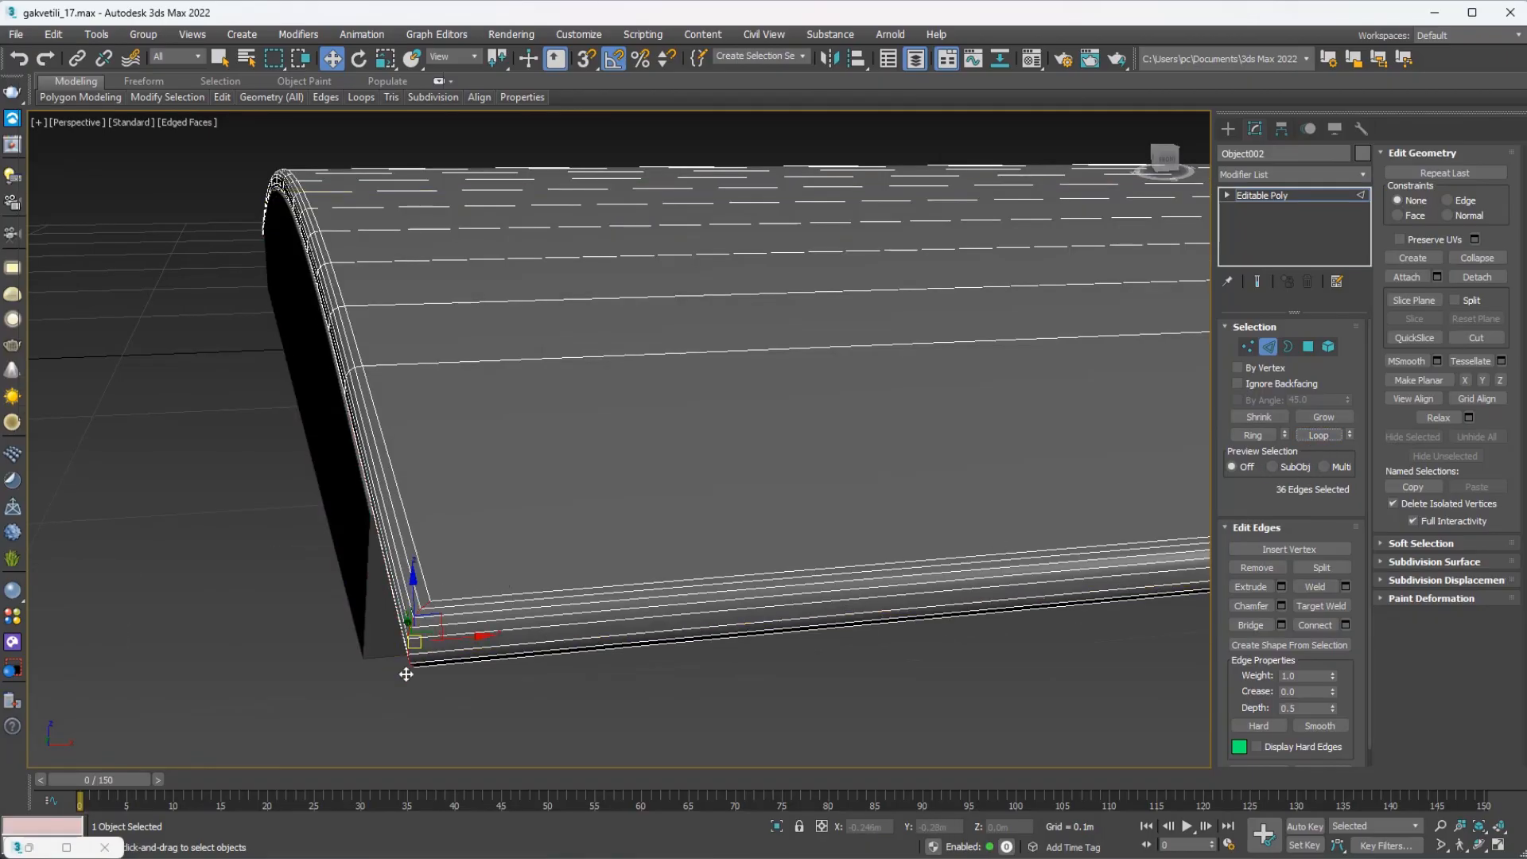
Start a chamfer on the four corner edge loops and set its amount to 0.004 m.
middle_click_drag(406, 670, 430, 636, "alt")
middle_click_drag(579, 617, 381, 595)
scroll(381, 595, "down", 5)
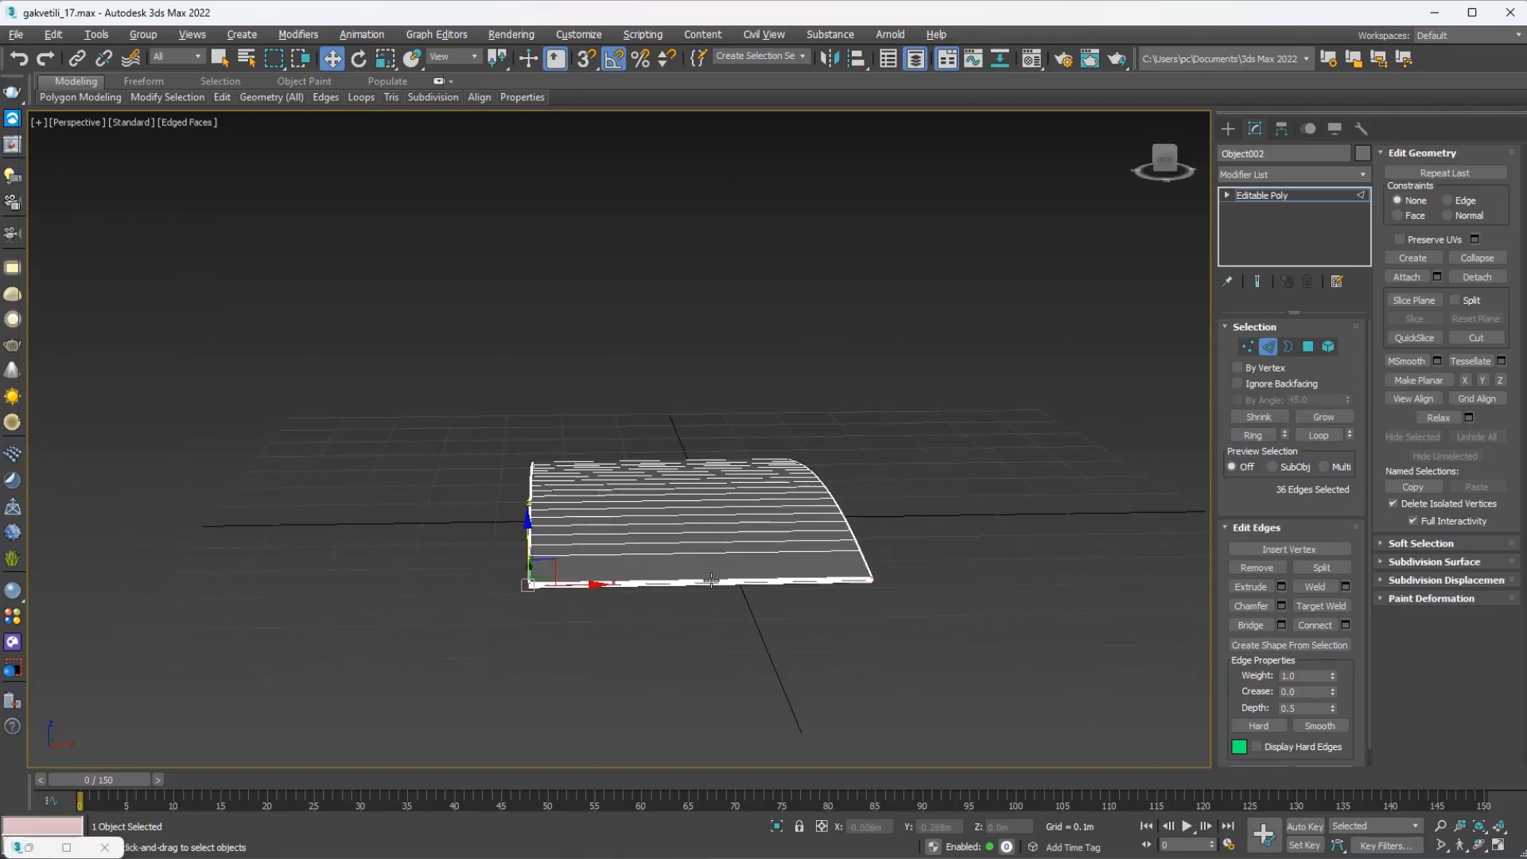
middle_click_drag(477, 588, 549, 556, "alt")
scroll(547, 579, "up", 4)
right_click(541, 563)
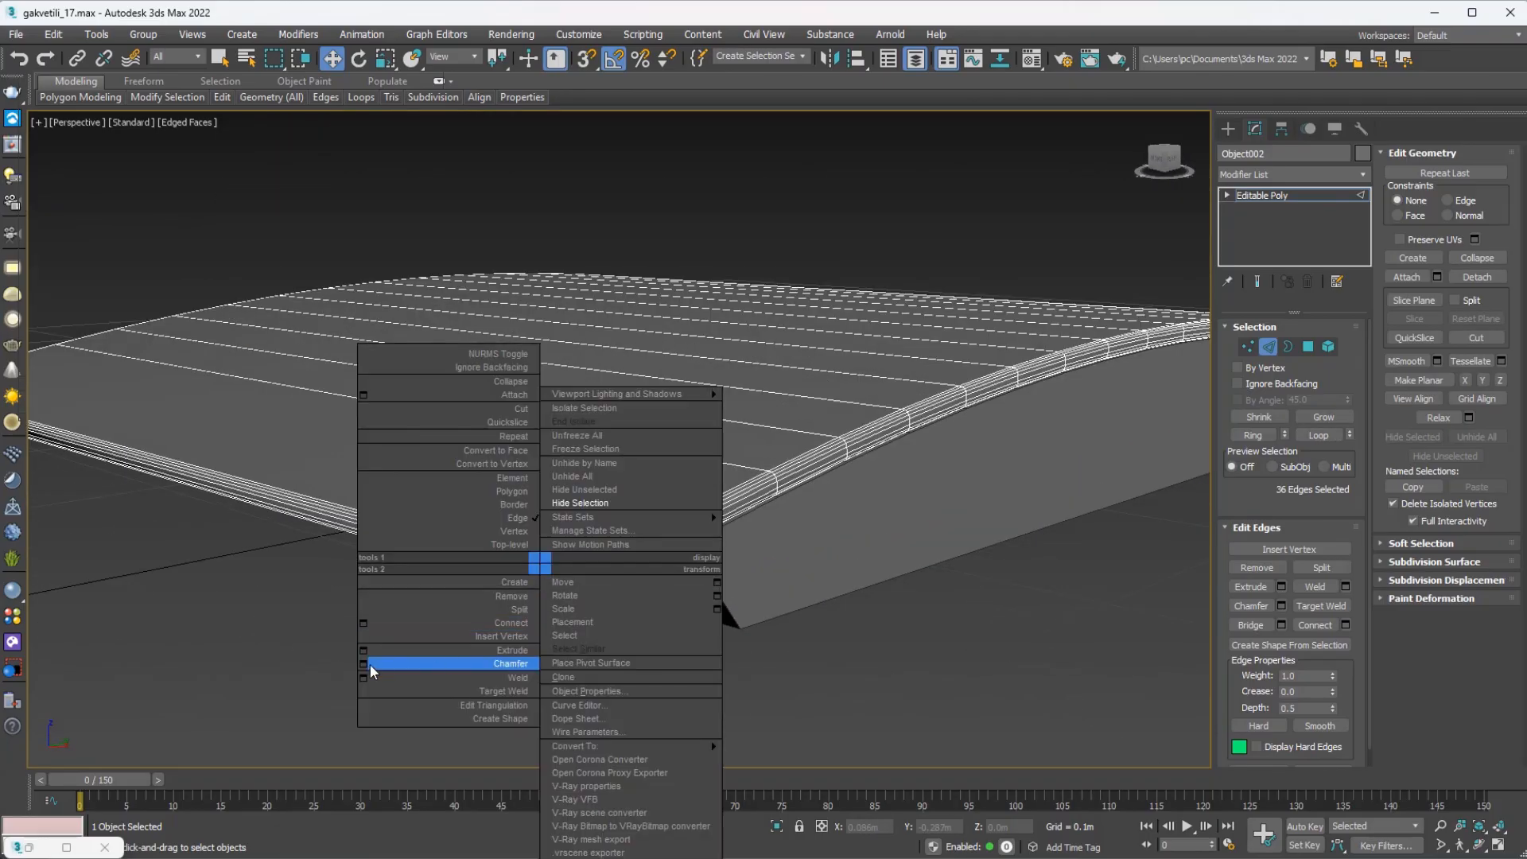
left_click(418, 665)
scroll(489, 596, "up", 4)
scroll(494, 585, "up", 1)
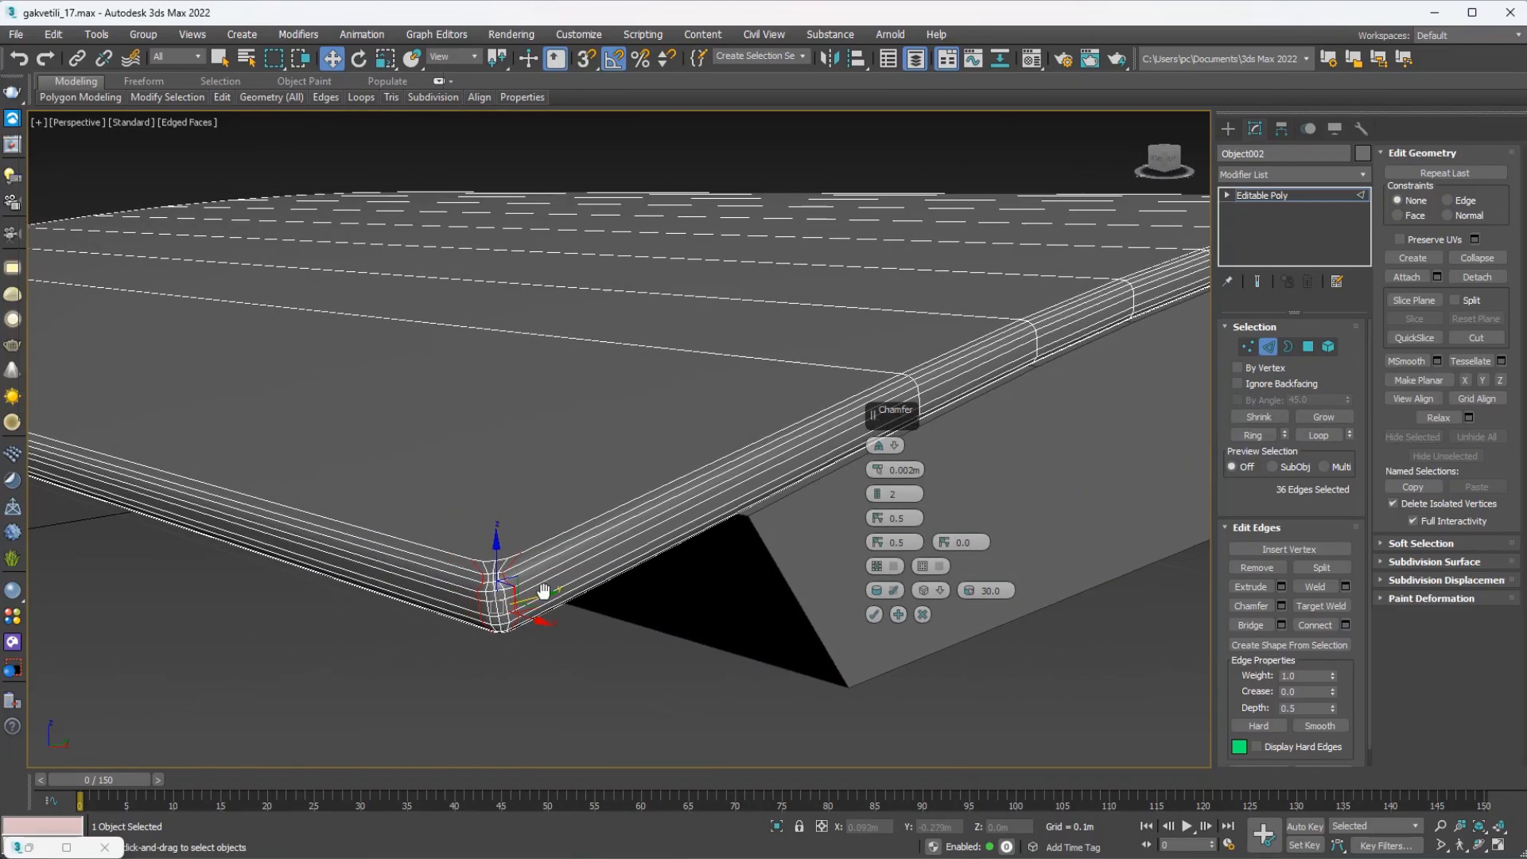
scroll(553, 579, "up", 1)
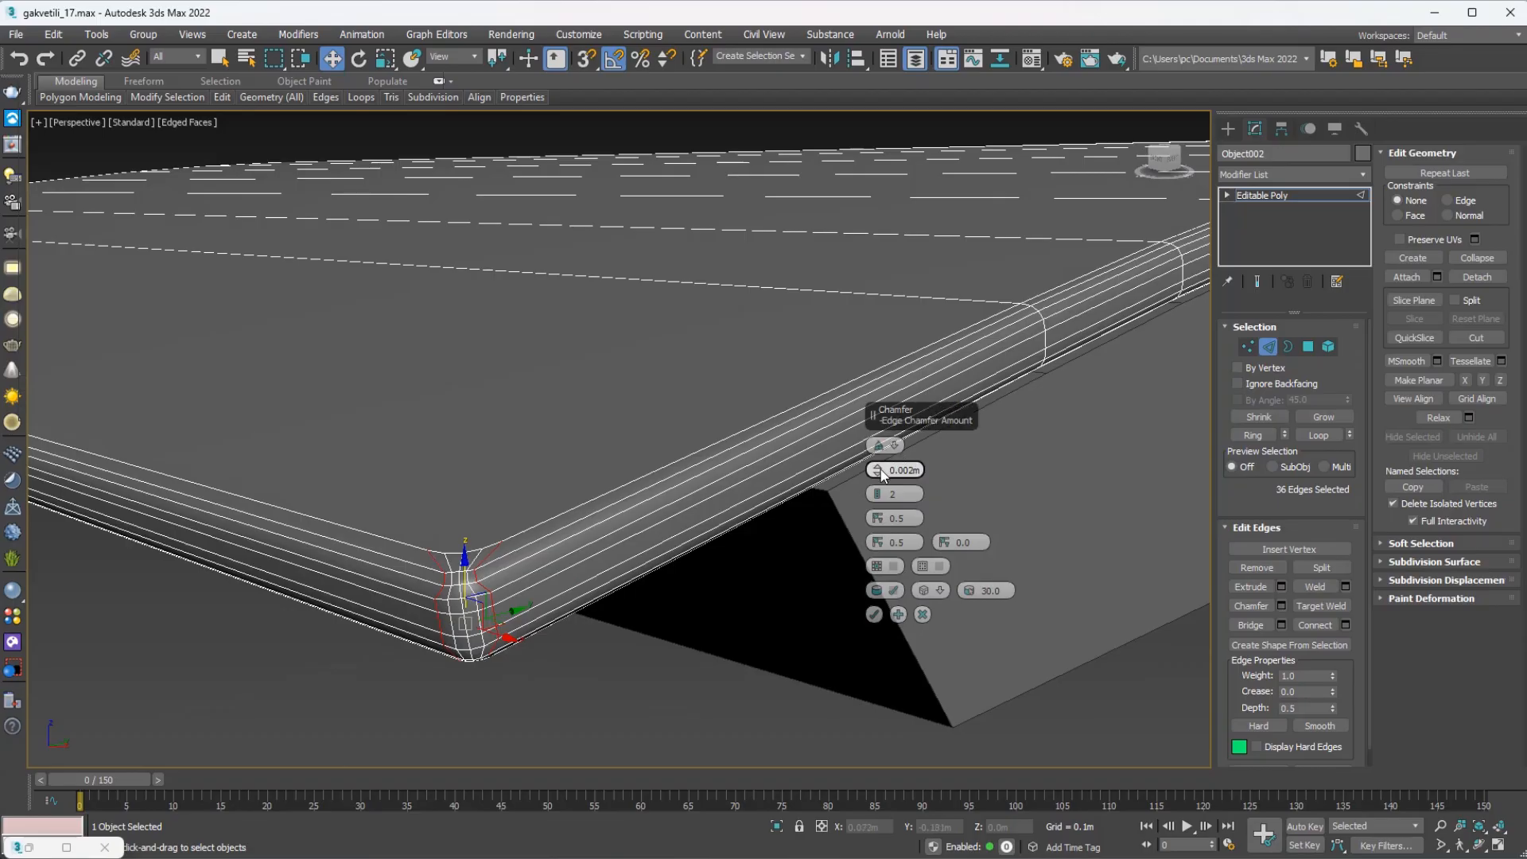
left_click_drag(878, 470, 886, 462)
left_click_drag(883, 468, 883, 468)
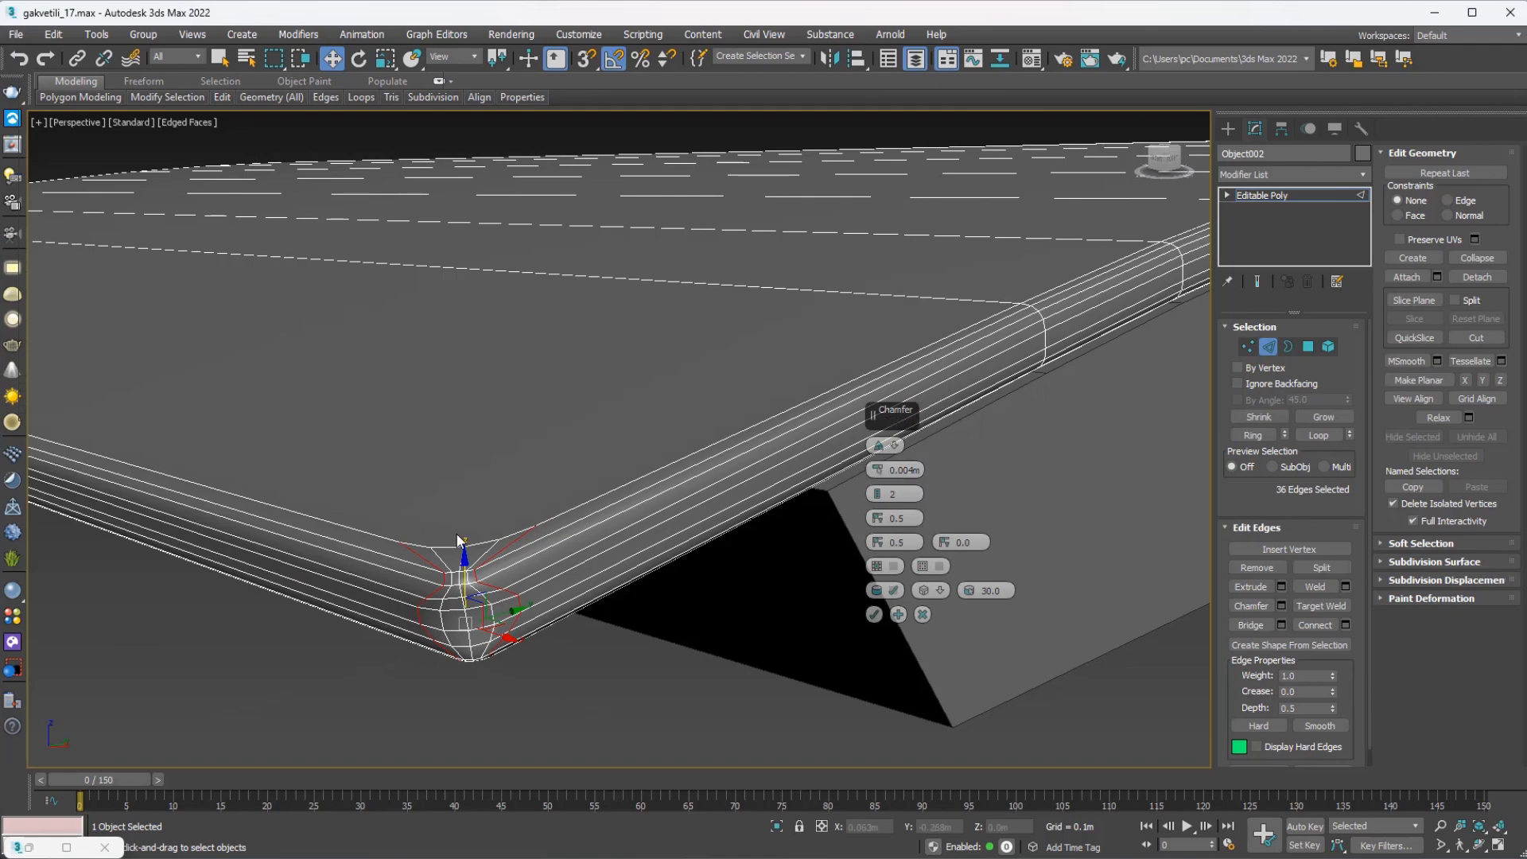
Switch the corner chamfer to the Tri type, set it to 0.013 m with 4 segments, and apply it.
left_click(892, 447)
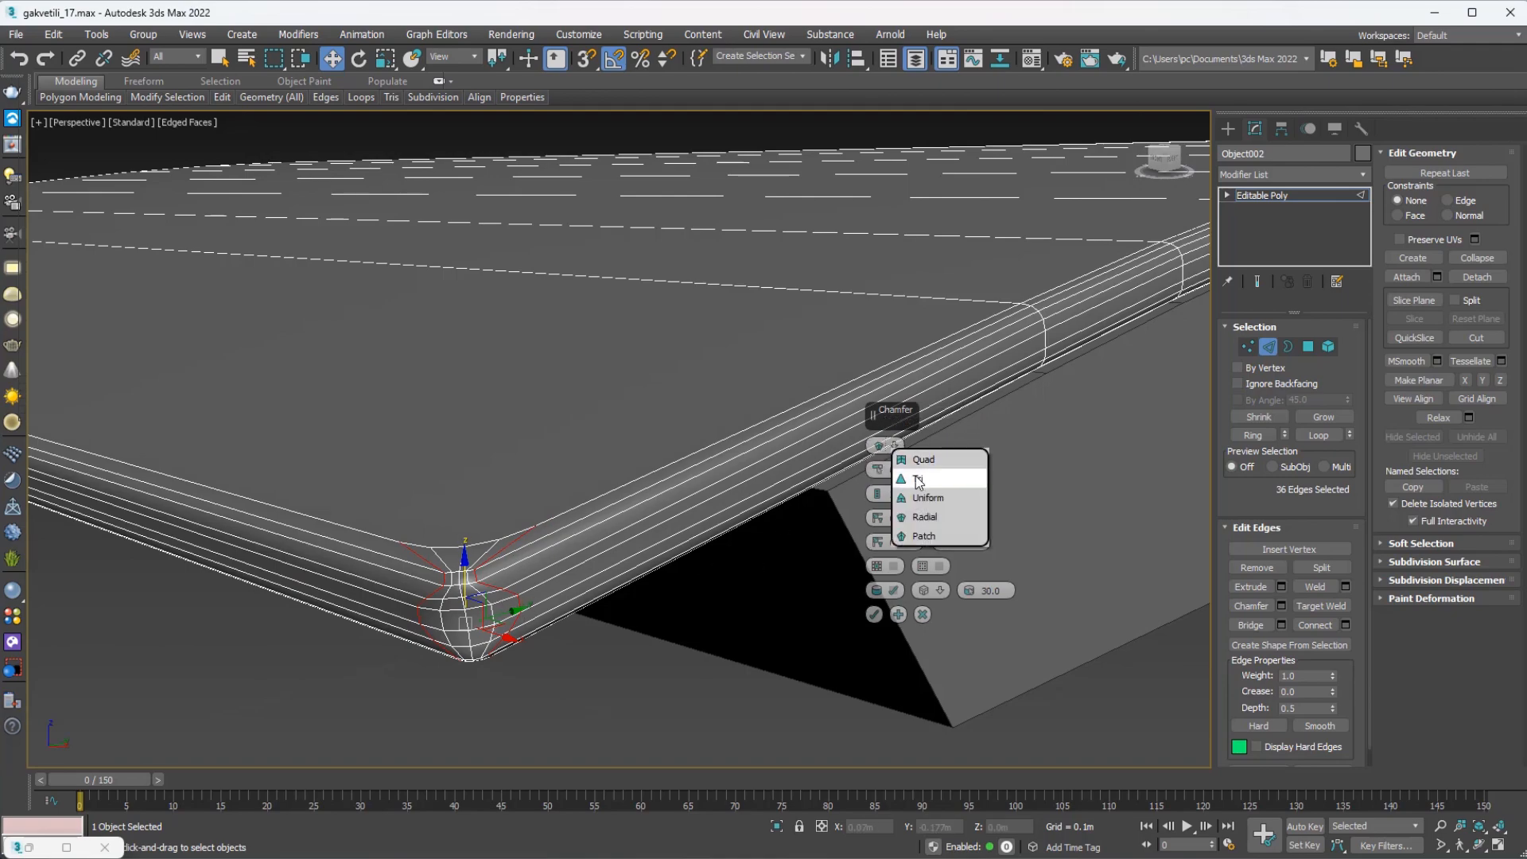
left_click(921, 479)
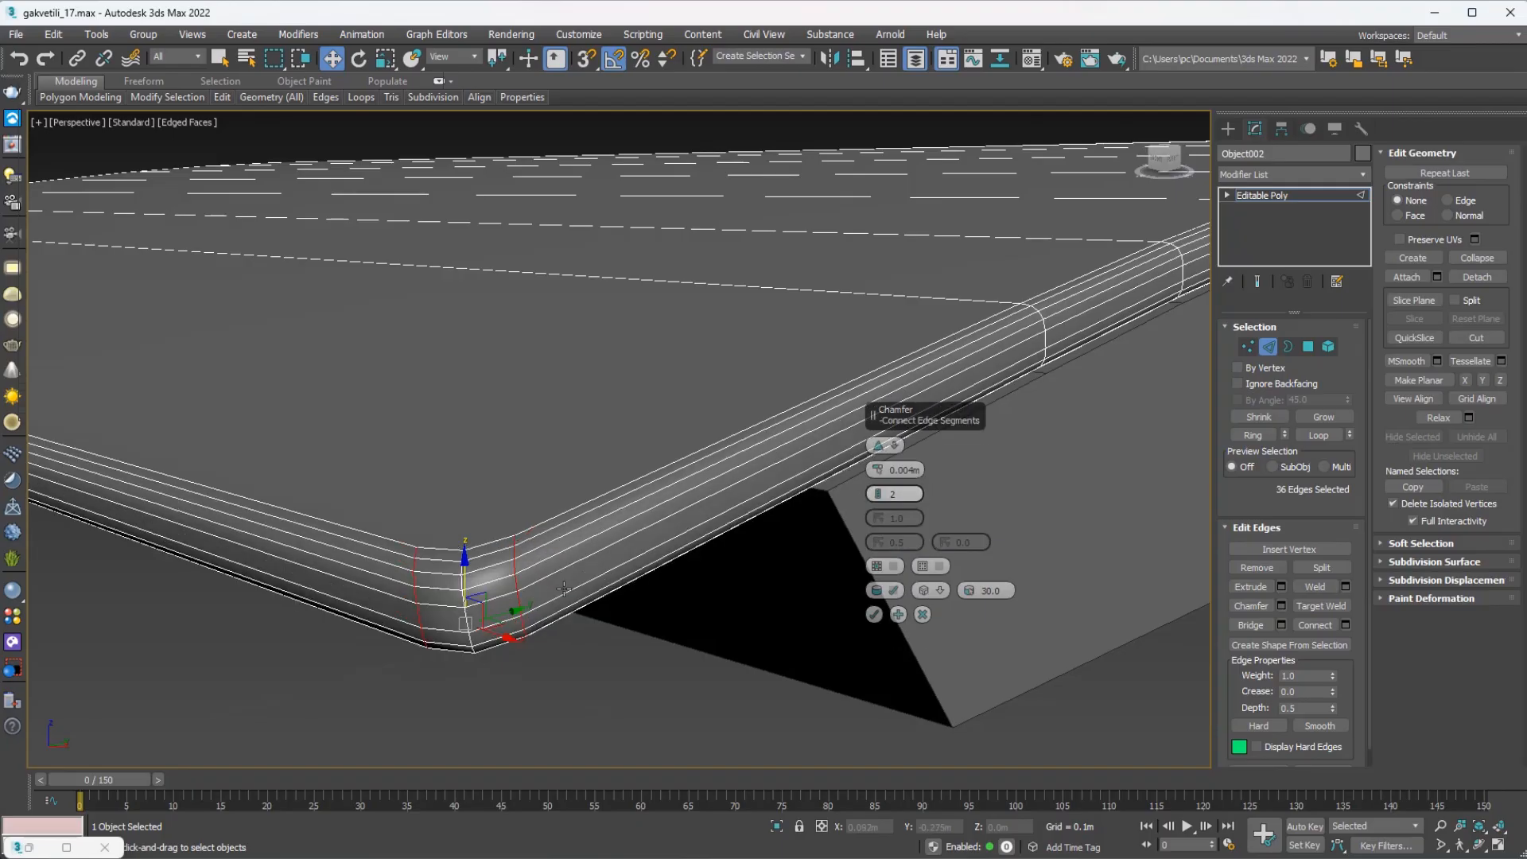
mouse_move(883, 475)
left_mouse_down()
mouse_move(885, 455)
mouse_move(889, 492)
left_mouse_up()
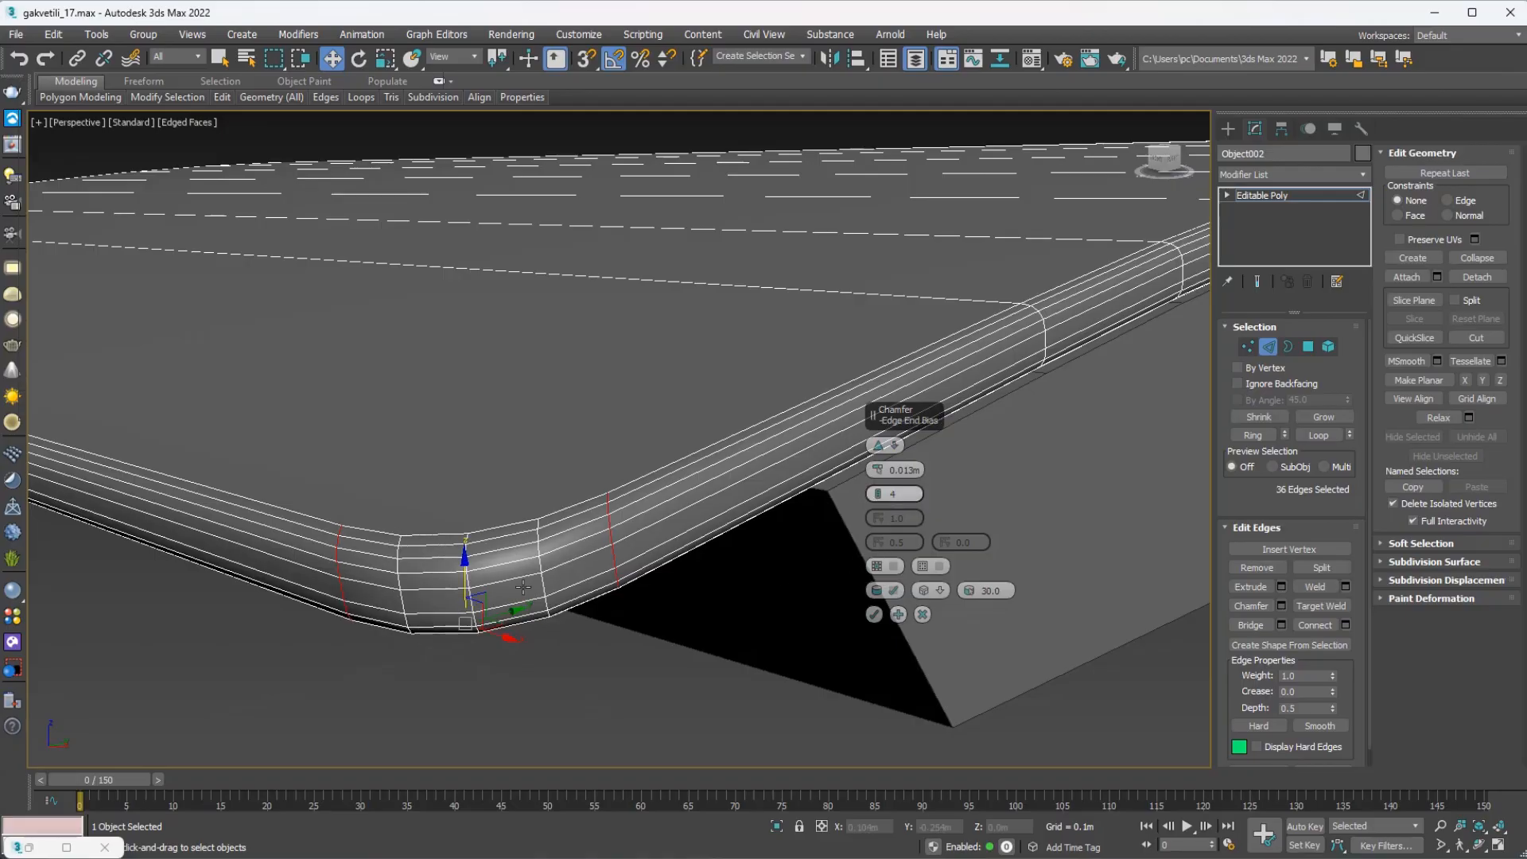
middle_click_drag(239, 556, 445, 554)
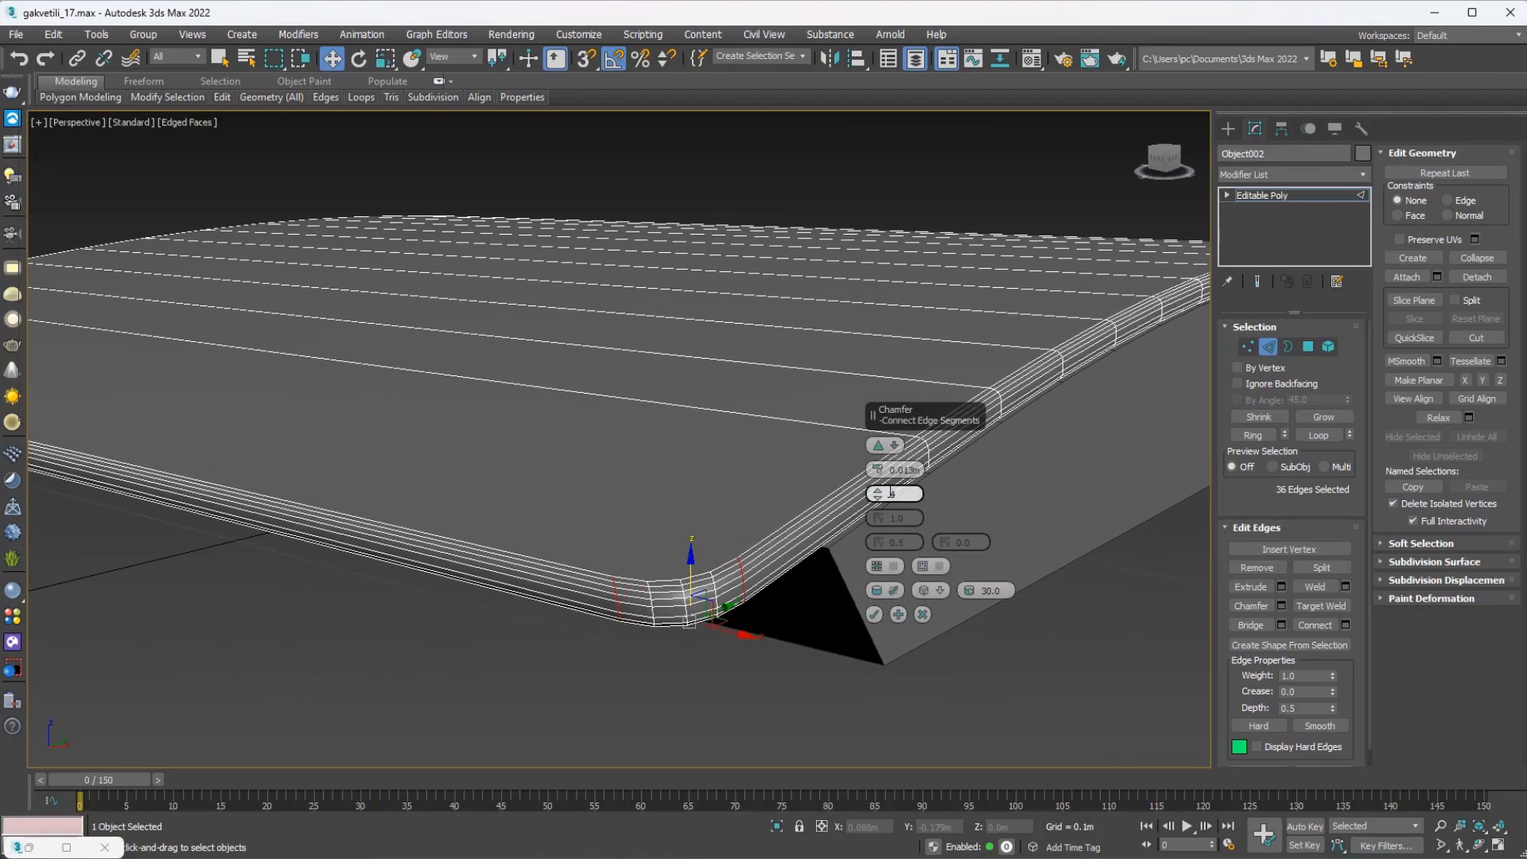
middle_click_drag(714, 578, 874, 465)
left_click(874, 613)
Select all vertices along one curved side of the panel and move them outward along X to overhang the block.
scroll(556, 525, "down", 5)
left_click(1247, 347)
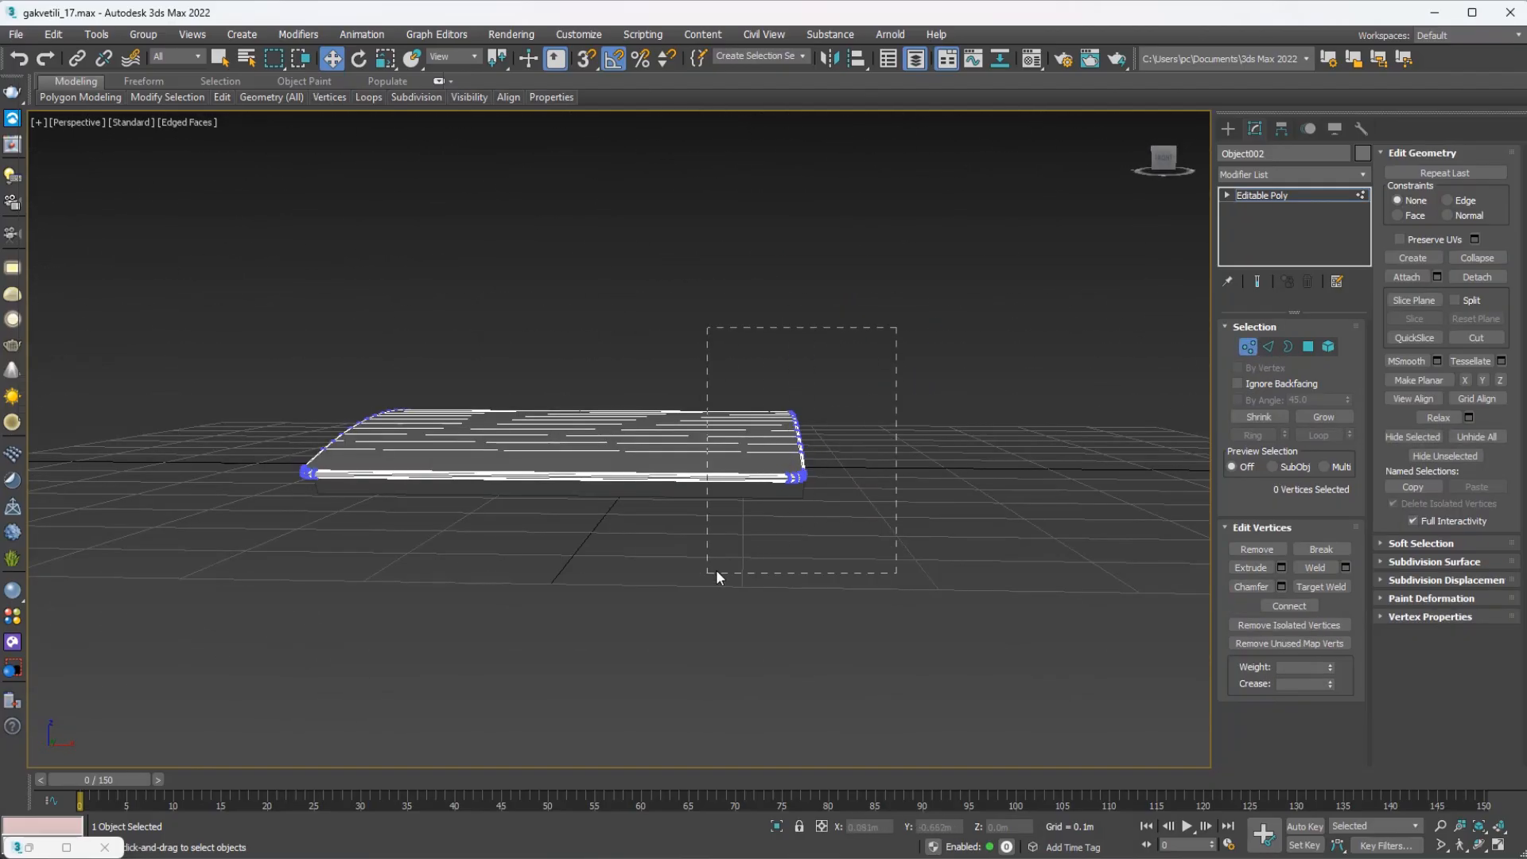
left_click_drag(716, 569, 717, 569)
scroll(783, 446, "up", 5)
left_click_drag(835, 426, 893, 426)
middle_click_drag(899, 430, 740, 456, "alt")
key("1")
Disable the perspective viewport and hide its grid while viewing the block from below.
scroll(740, 456, "down", 3)
scroll(675, 471, "up", 3)
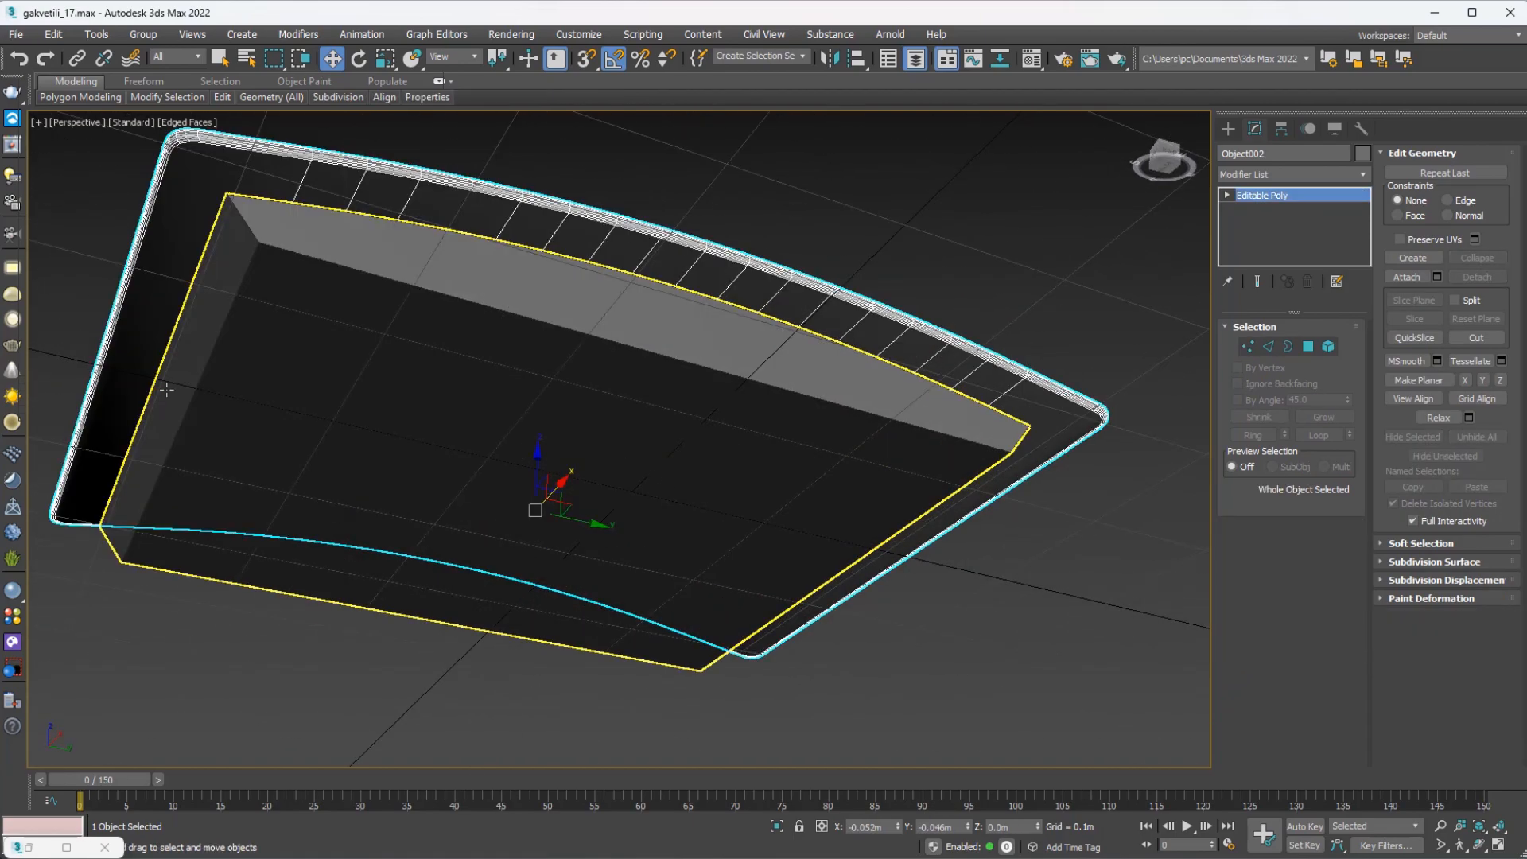
middle_click_drag(536, 410, 509, 382, "alt")
left_click(37, 122)
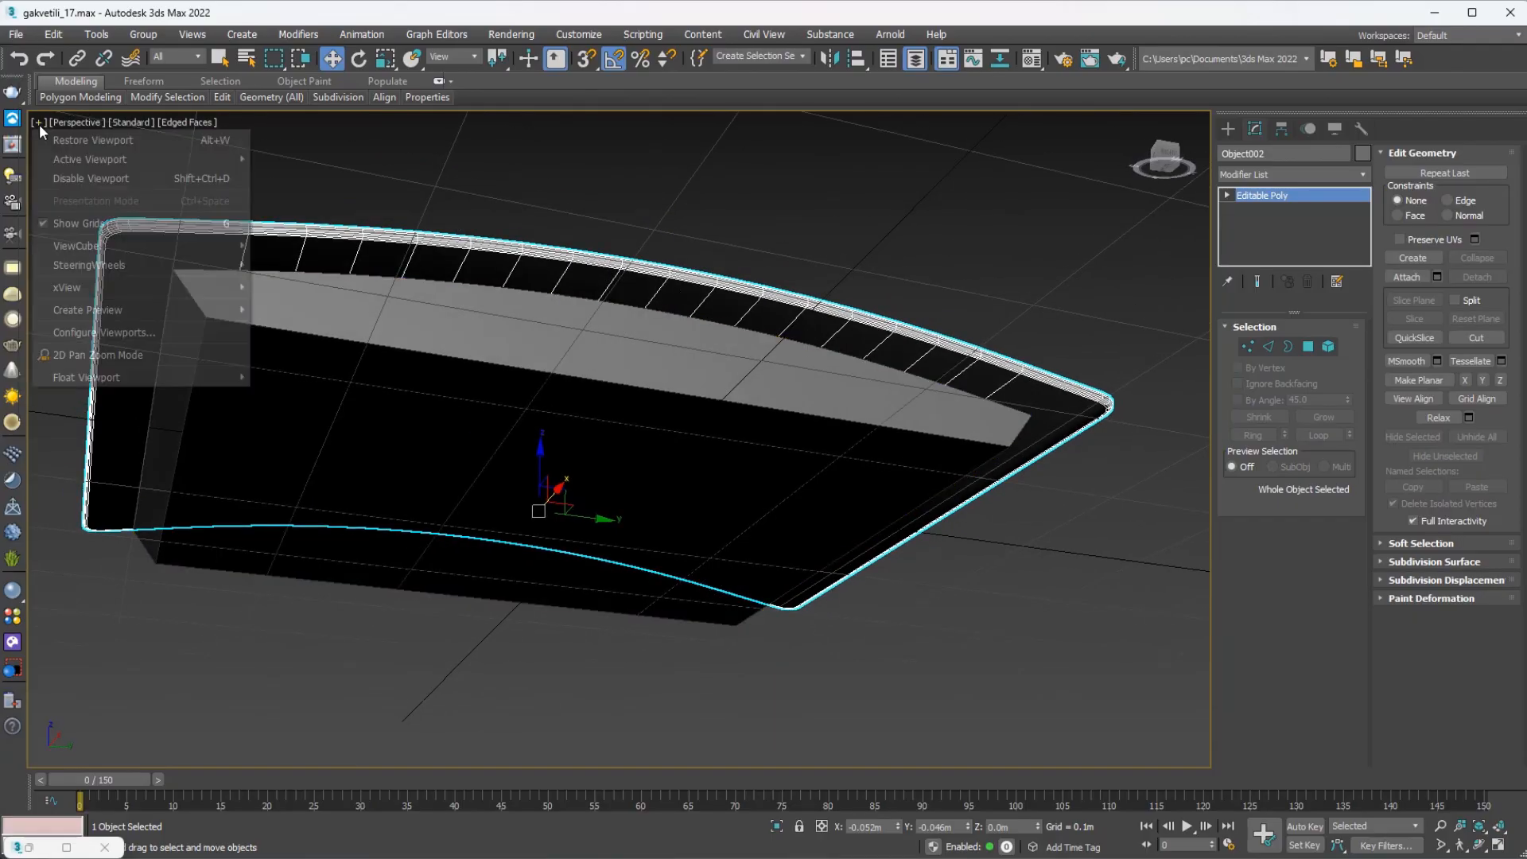
left_click(68, 168)
scroll(609, 432, "down", 4)
middle_click_drag(609, 433, 613, 350, "alt")
key("g")
scroll(624, 409, "up", 2)
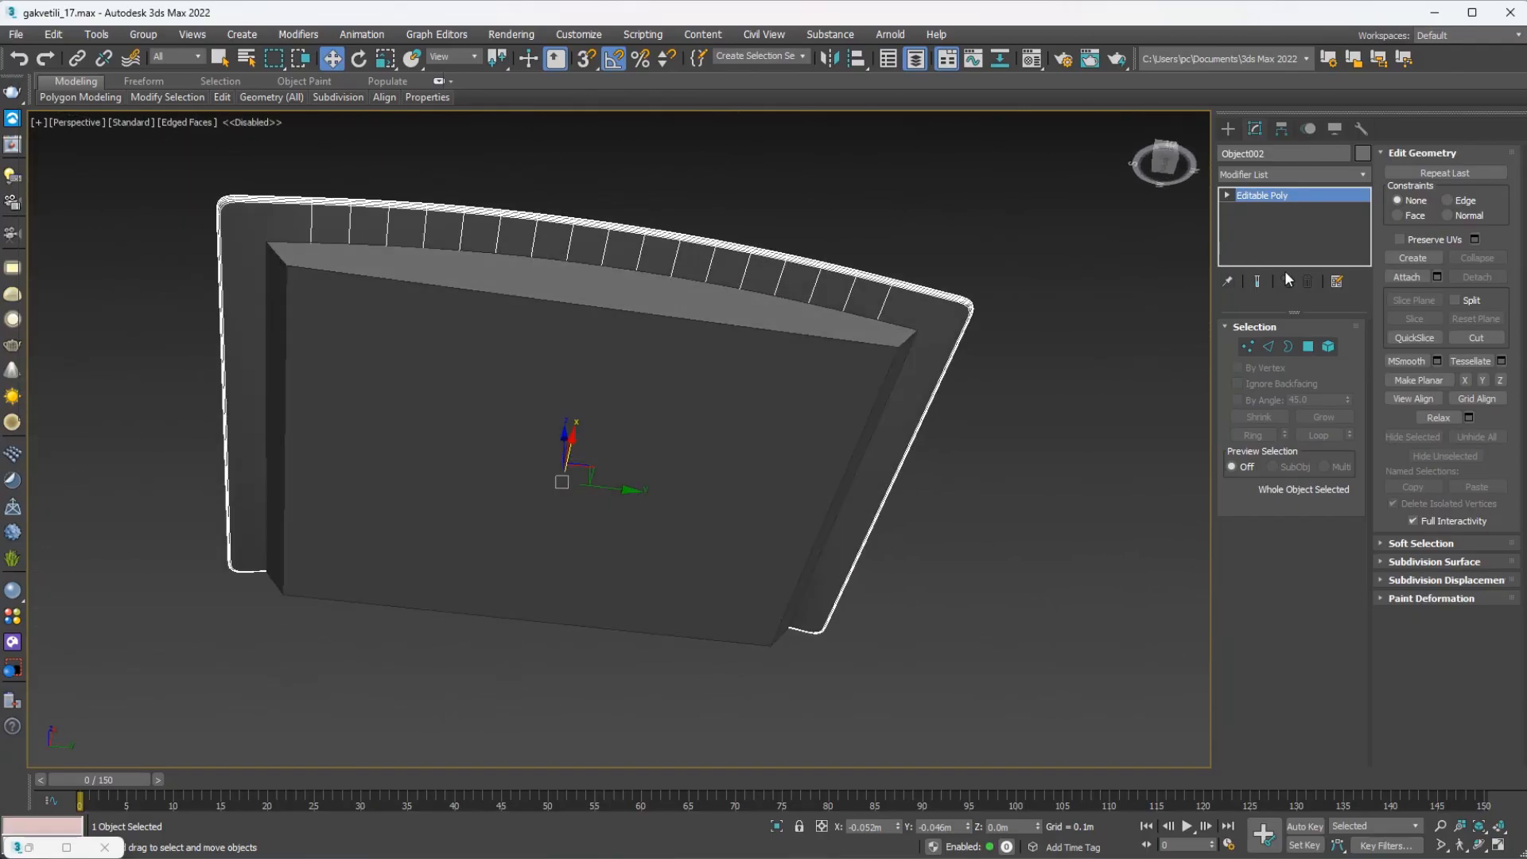
Draw a thin box about 0.27 m square on the block's underside with AutoGrid and move it toward the middle.
left_click(1228, 128)
left_click(1254, 239)
middle_click_drag(556, 398, 535, 423, "alt")
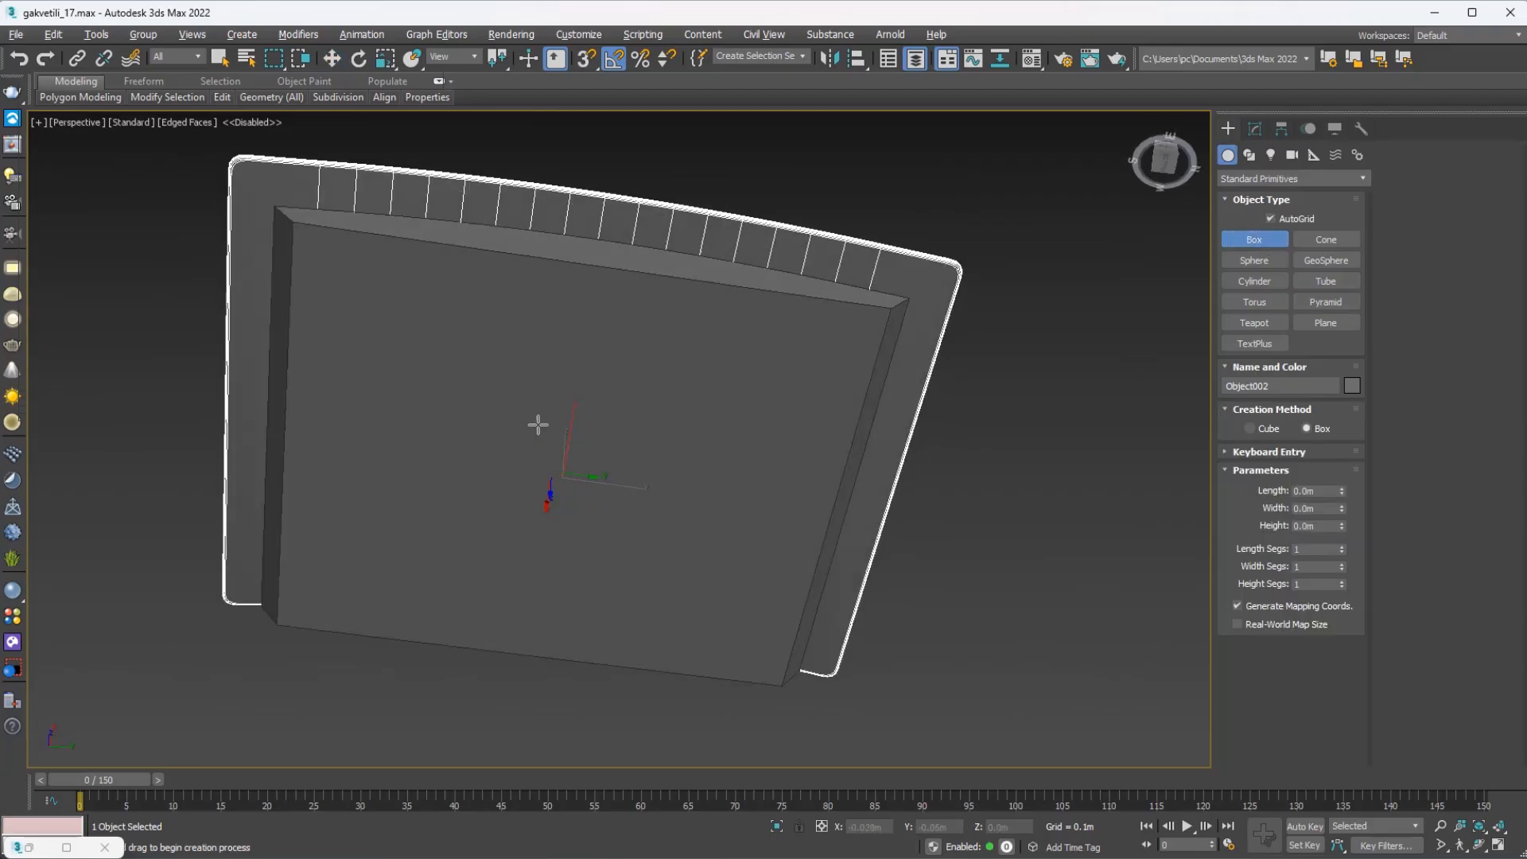
middle_click_drag(468, 554, 696, 447, "alt")
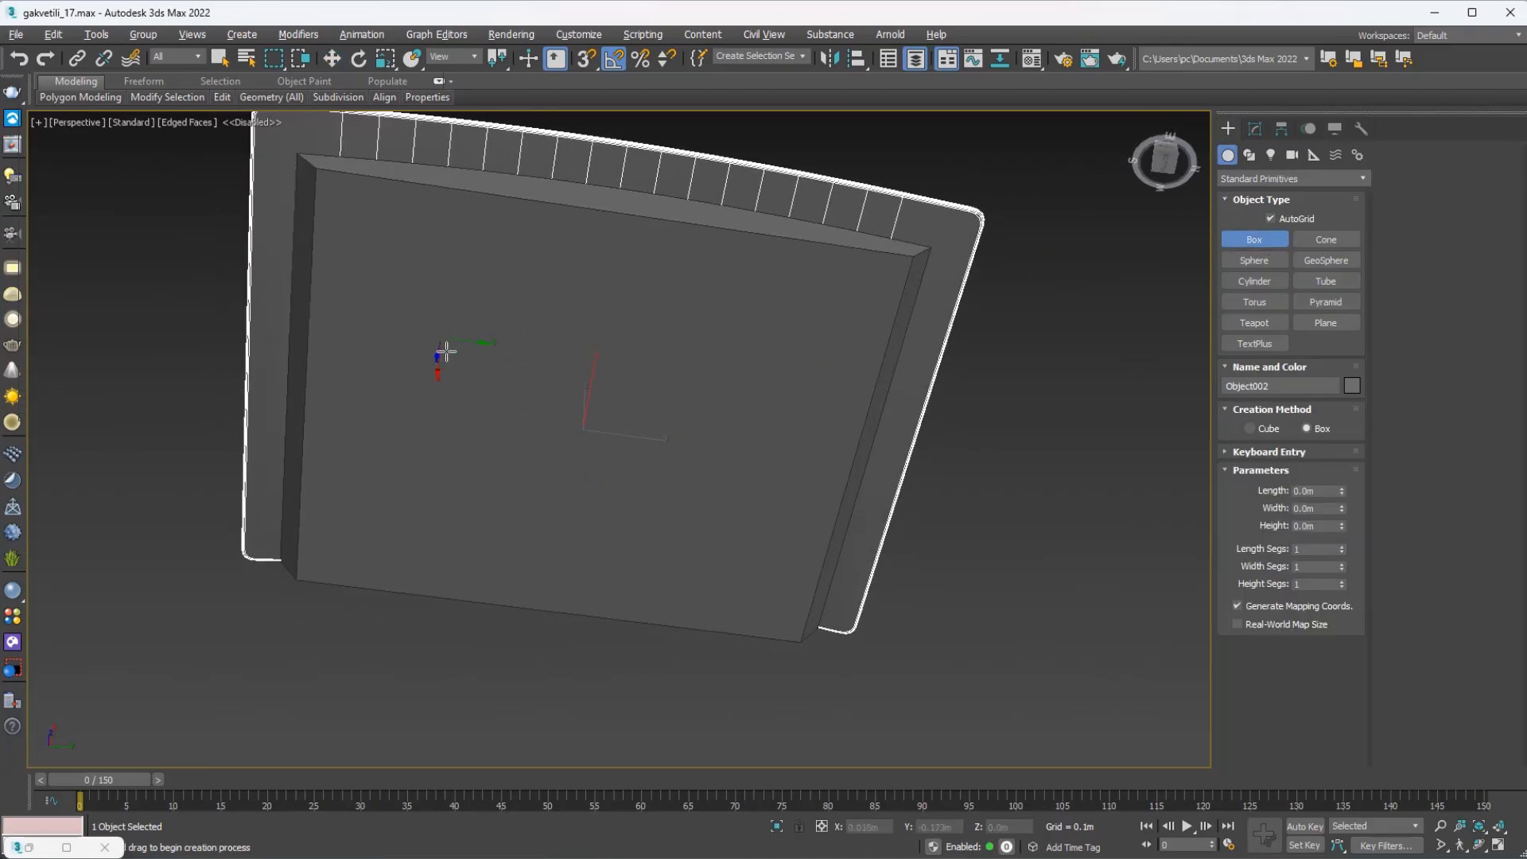
left_click_drag(442, 341, 706, 626)
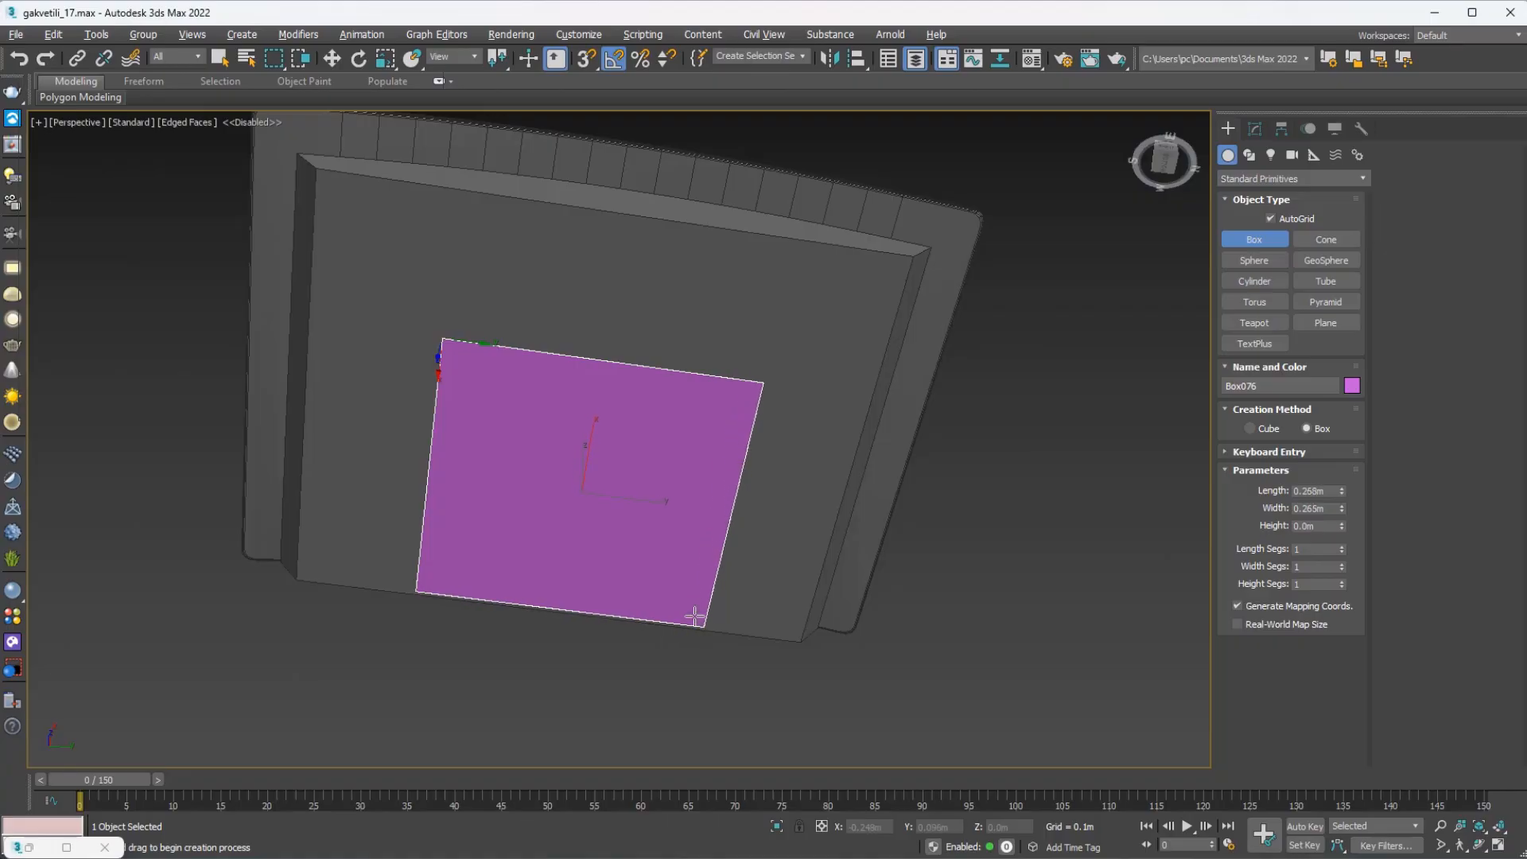
left_click(702, 644)
right_click(703, 644)
middle_click_drag(634, 558, 623, 518)
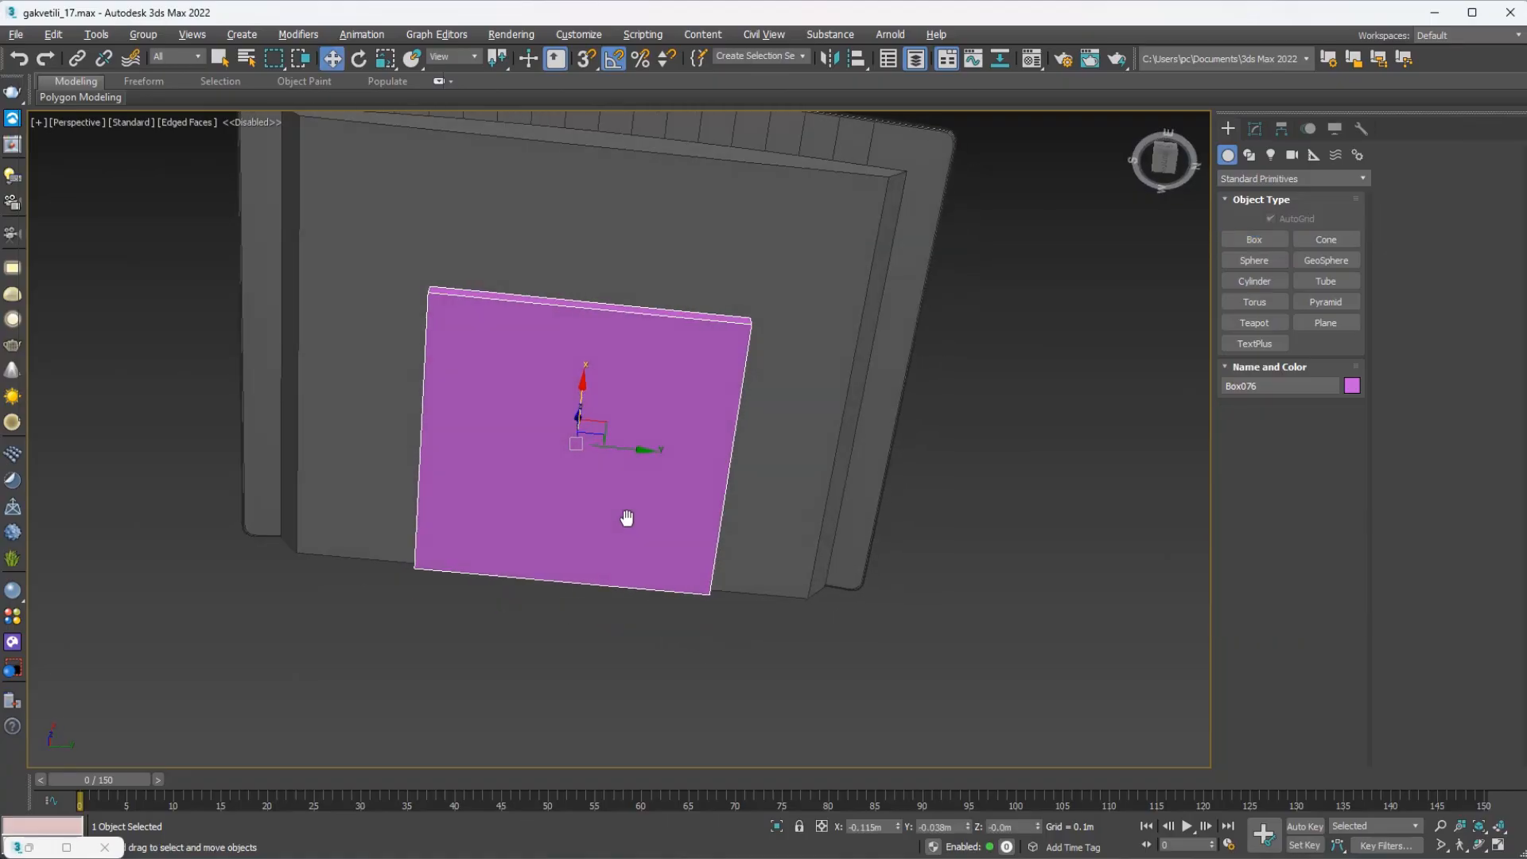
left_click_drag(596, 436, 591, 372)
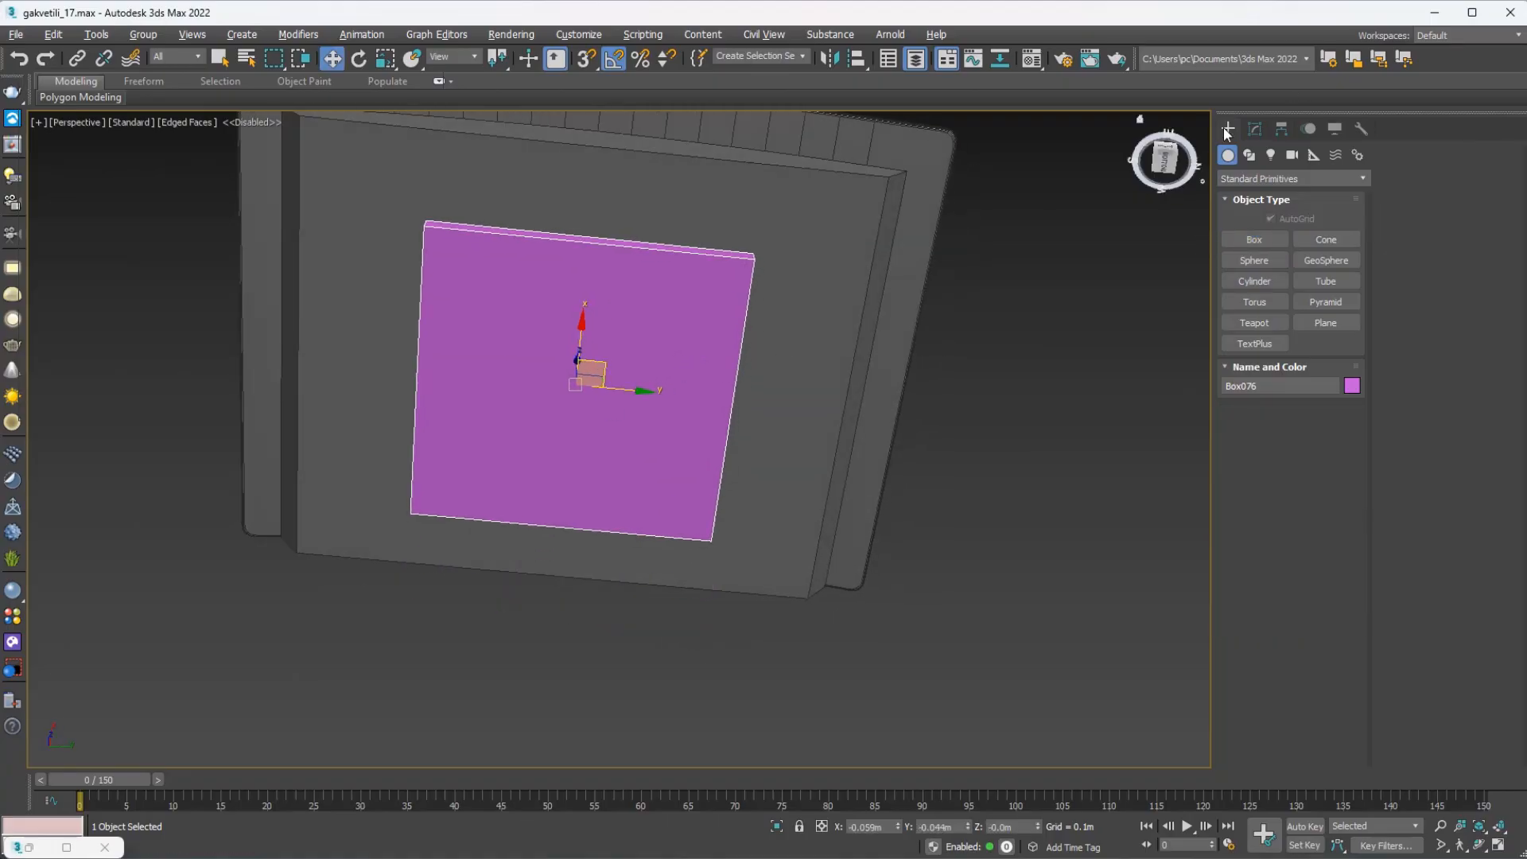
Set the length and width of the box on the block's underside to 0.32 m each.
left_click(1254, 129)
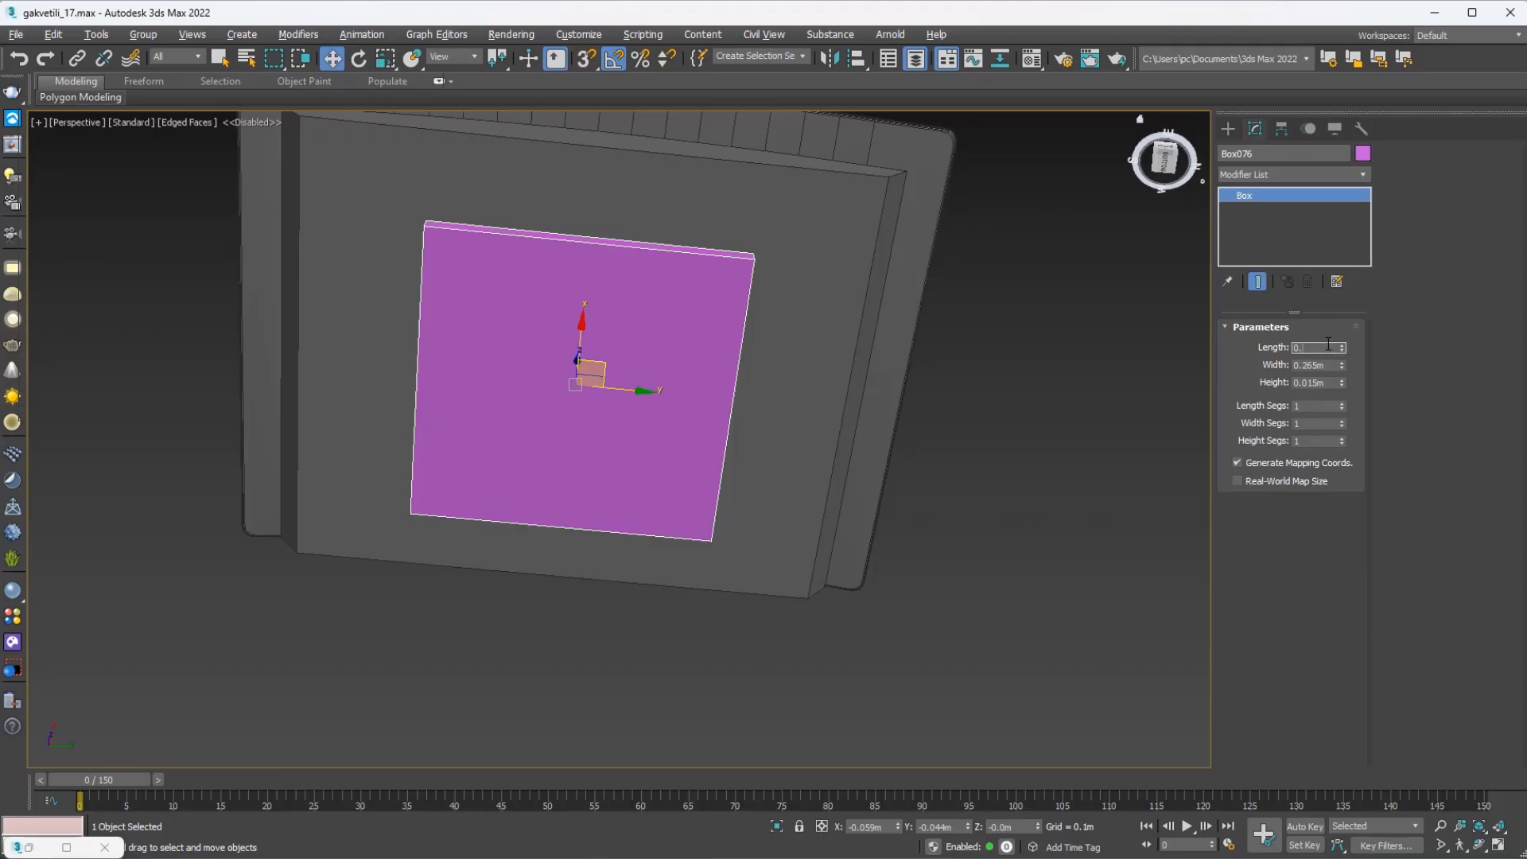
left_click(1330, 364)
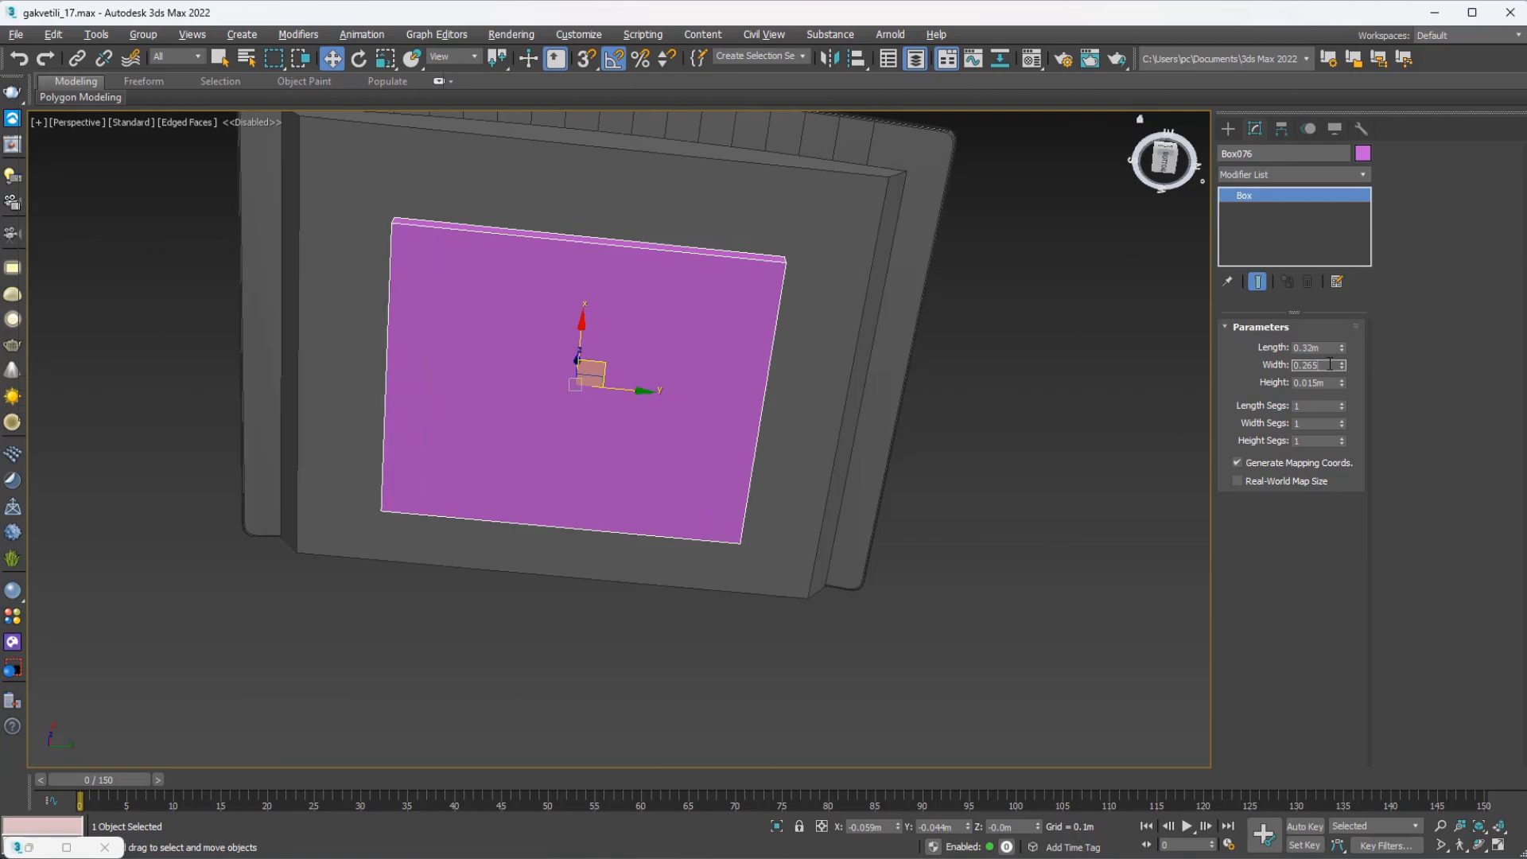
key("Return")
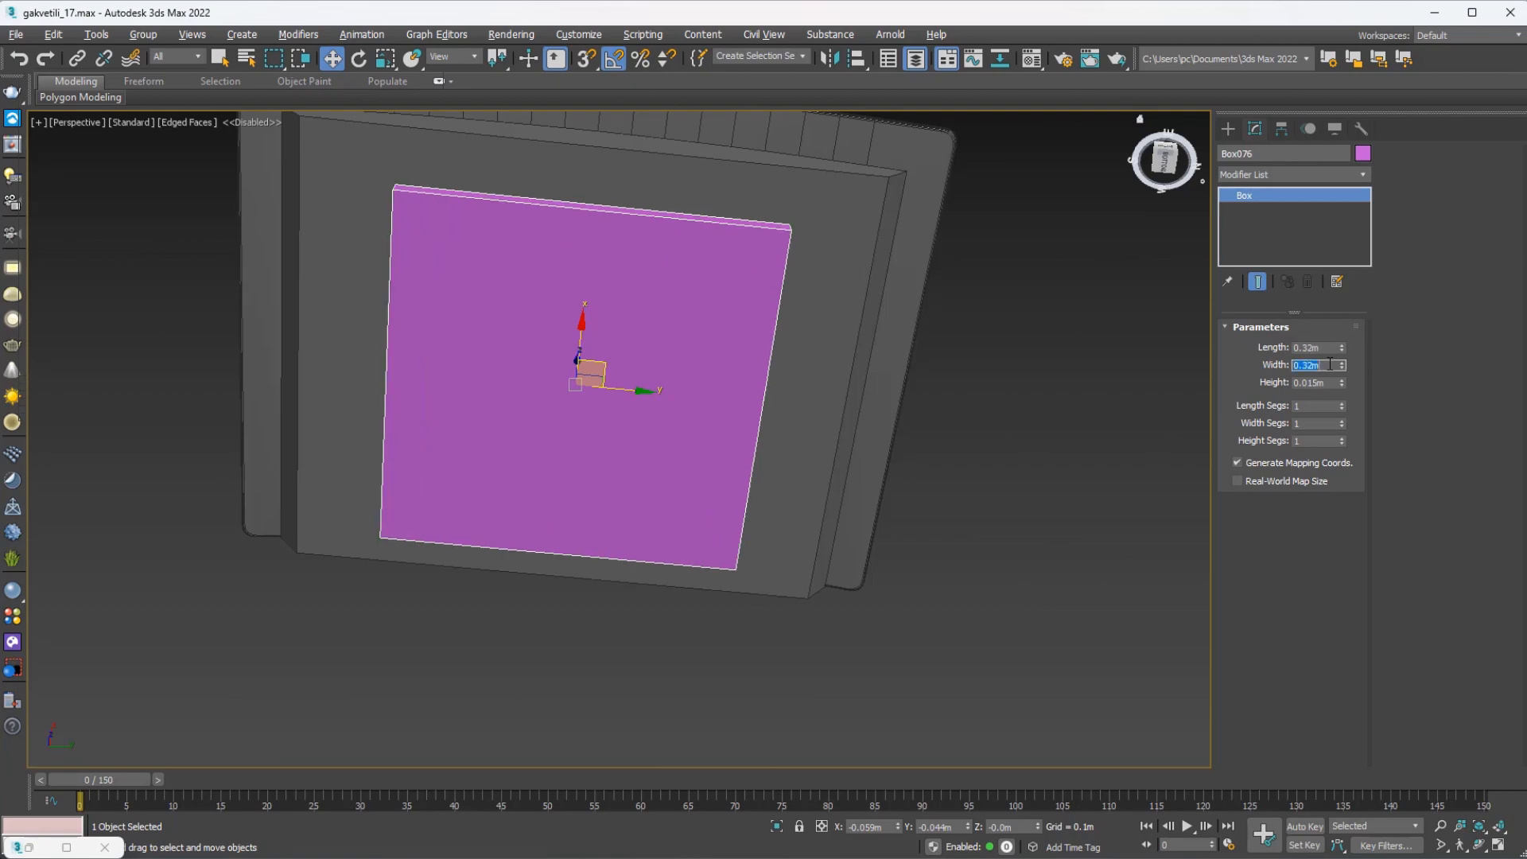
Increase the underside box's height to 0.027 m and raise it along Z so it sinks into the block.
scroll(536, 355, "down", 3)
middle_click_drag(531, 395, 1121, 455)
scroll(566, 325, "up", 3)
scroll(620, 410, "down", 2)
scroll(632, 372, "up", 2)
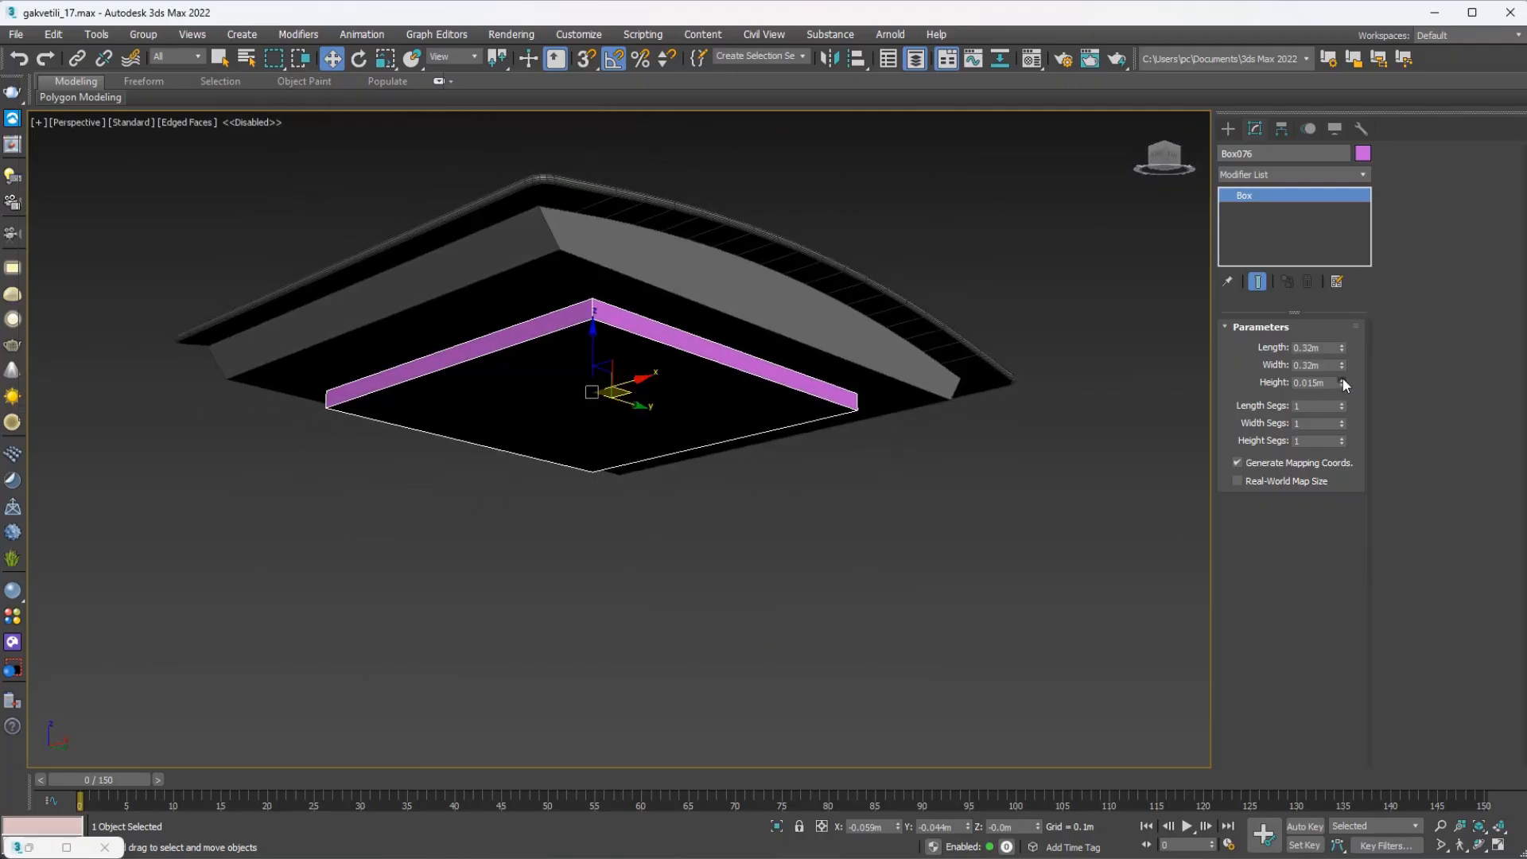
left_click_drag(1342, 380, 1343, 315)
scroll(552, 341, "up", 2)
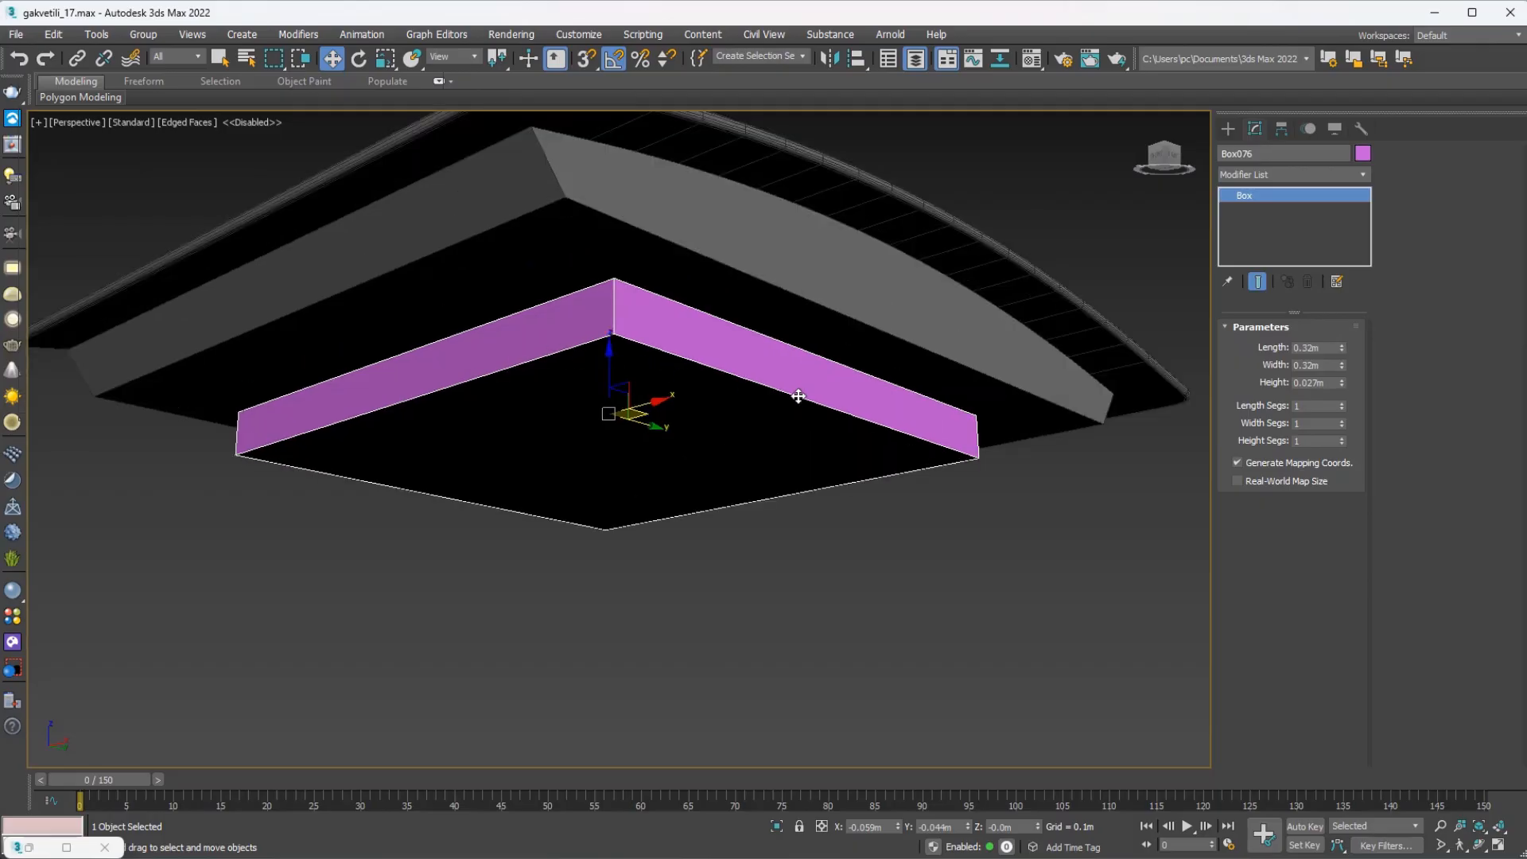
left_click_drag(614, 358, 677, 227)
Align the underside box to the block on the X and Y positions, center to center.
middle_click_drag(677, 227, 814, 288, "alt")
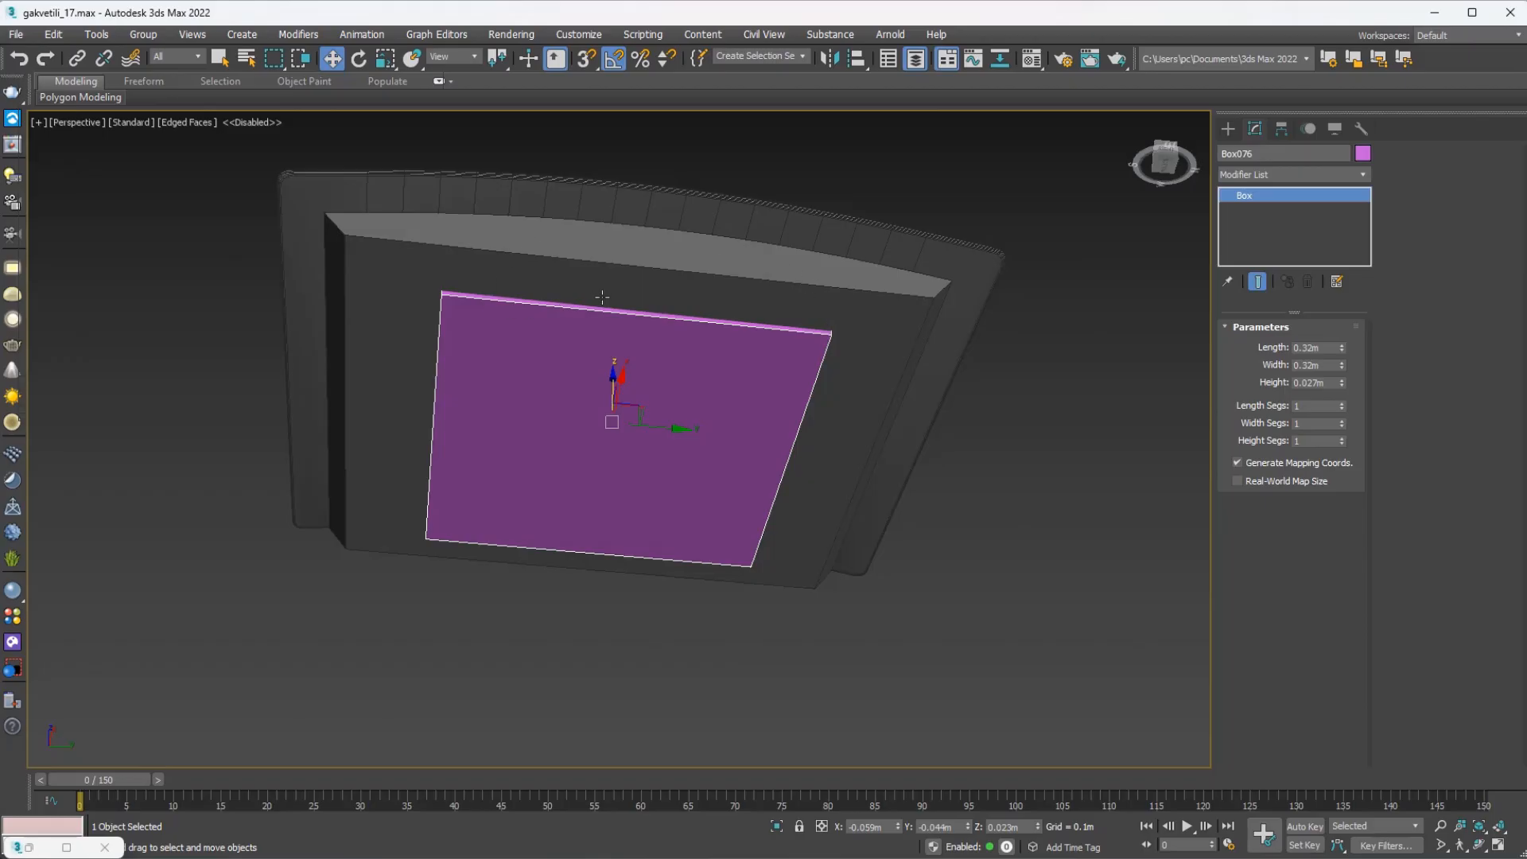
mouse_move(581, 369)
middle_mouse_down("alt")
mouse_move(610, 375)
mouse_move(617, 398)
mouse_move(580, 379)
mouse_move(600, 422)
mouse_move(582, 346)
middle_mouse_up("alt")
key("F3")
key("F3")
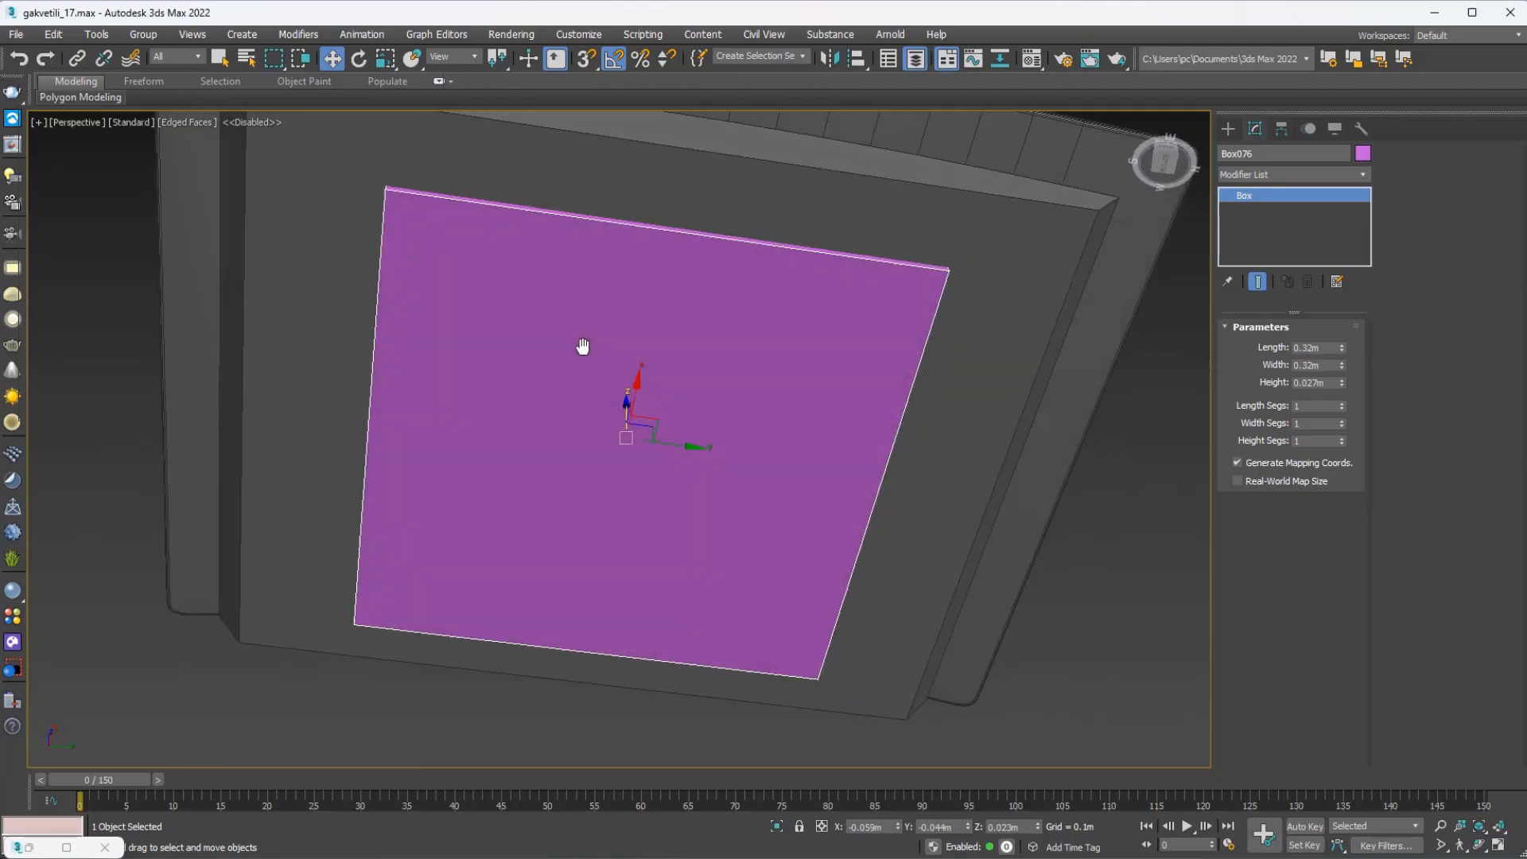
left_click(856, 62)
left_click(935, 216)
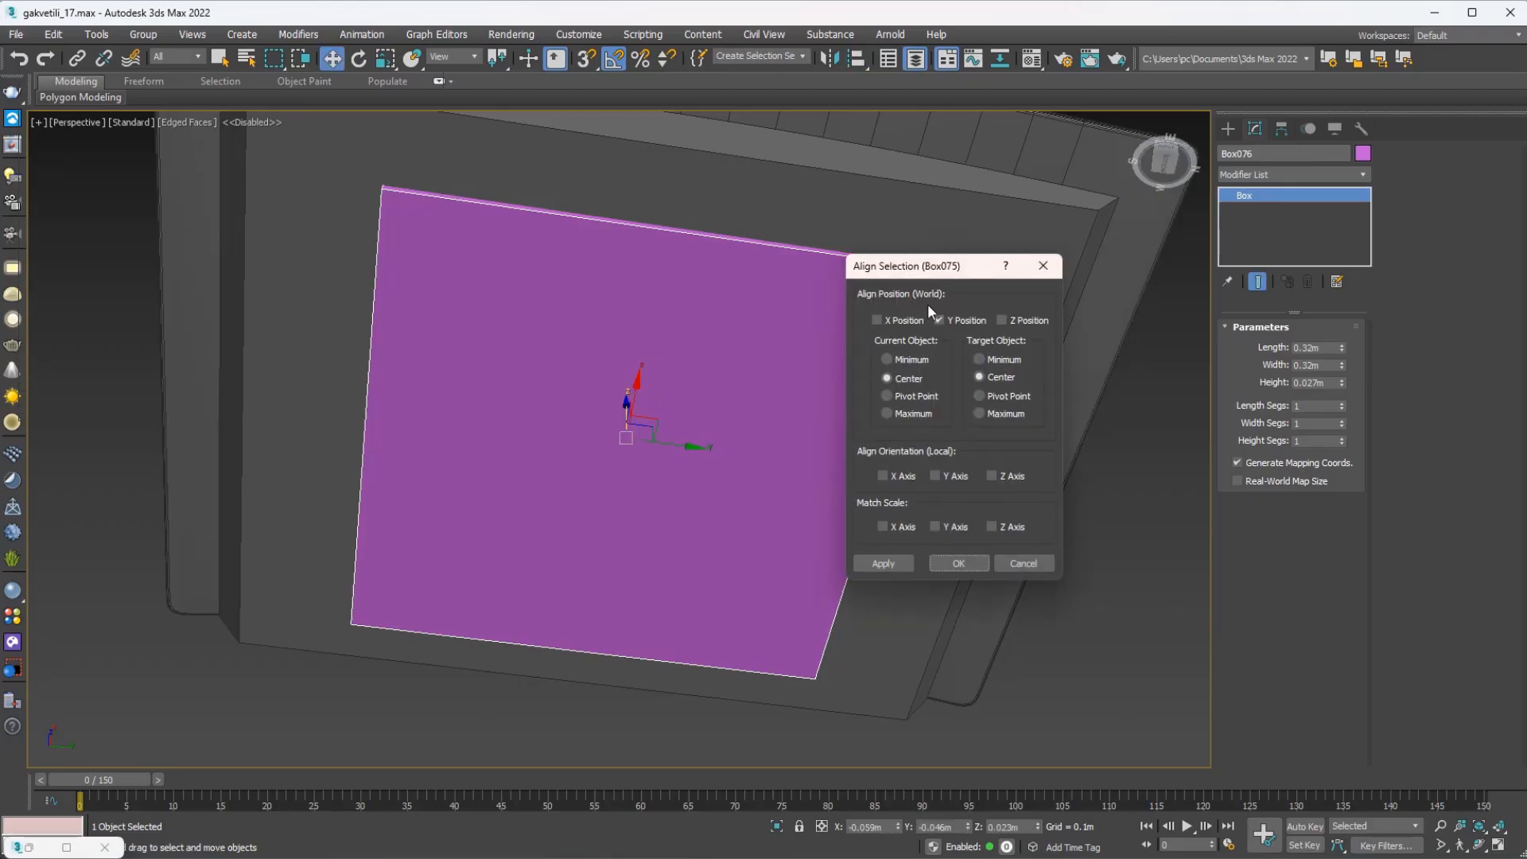
left_click_drag(858, 260, 914, 232)
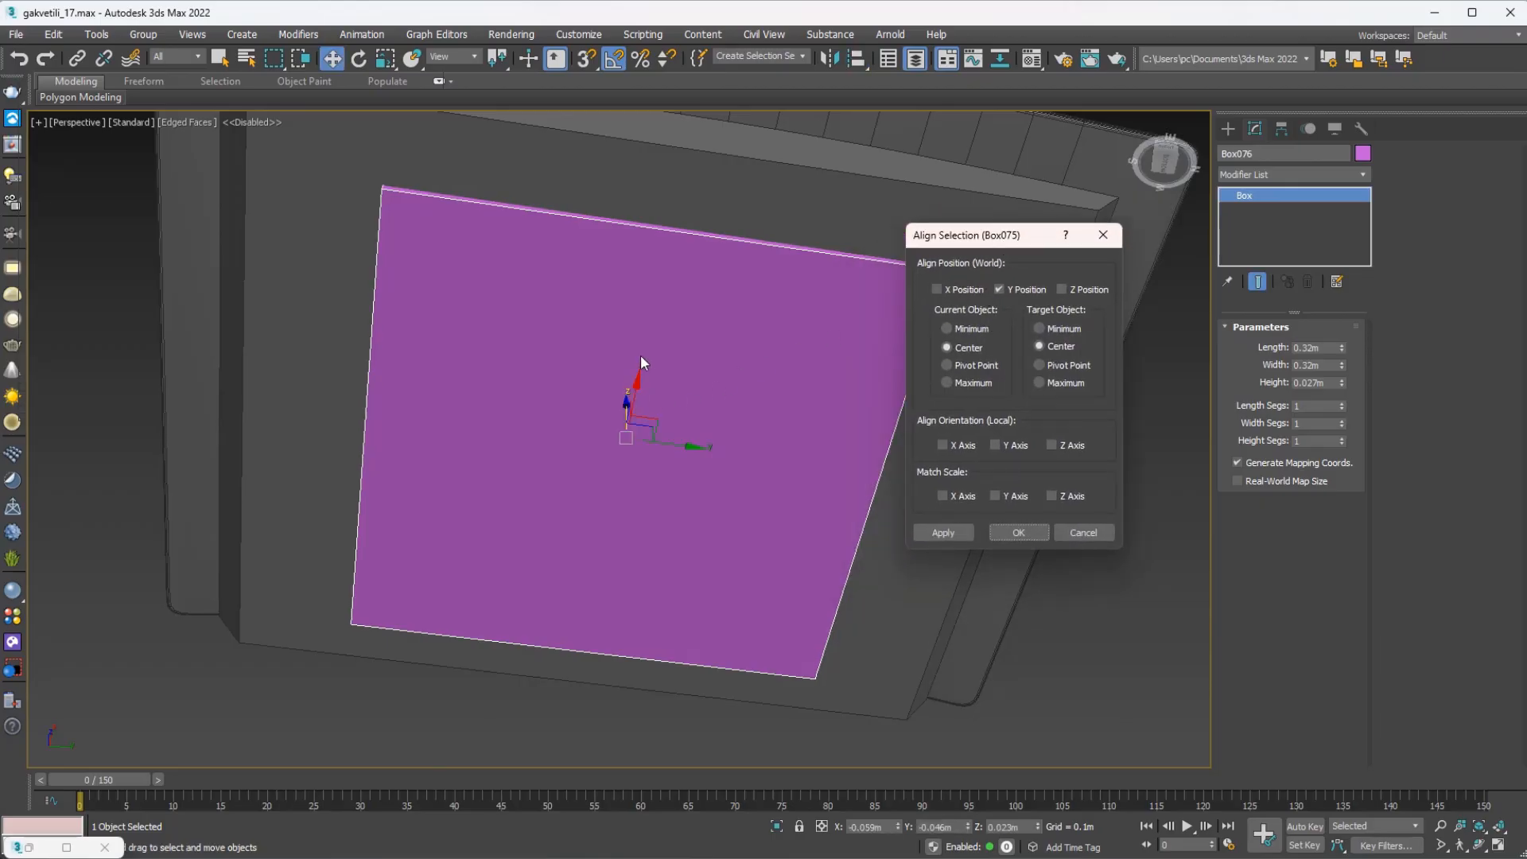
left_click(943, 289)
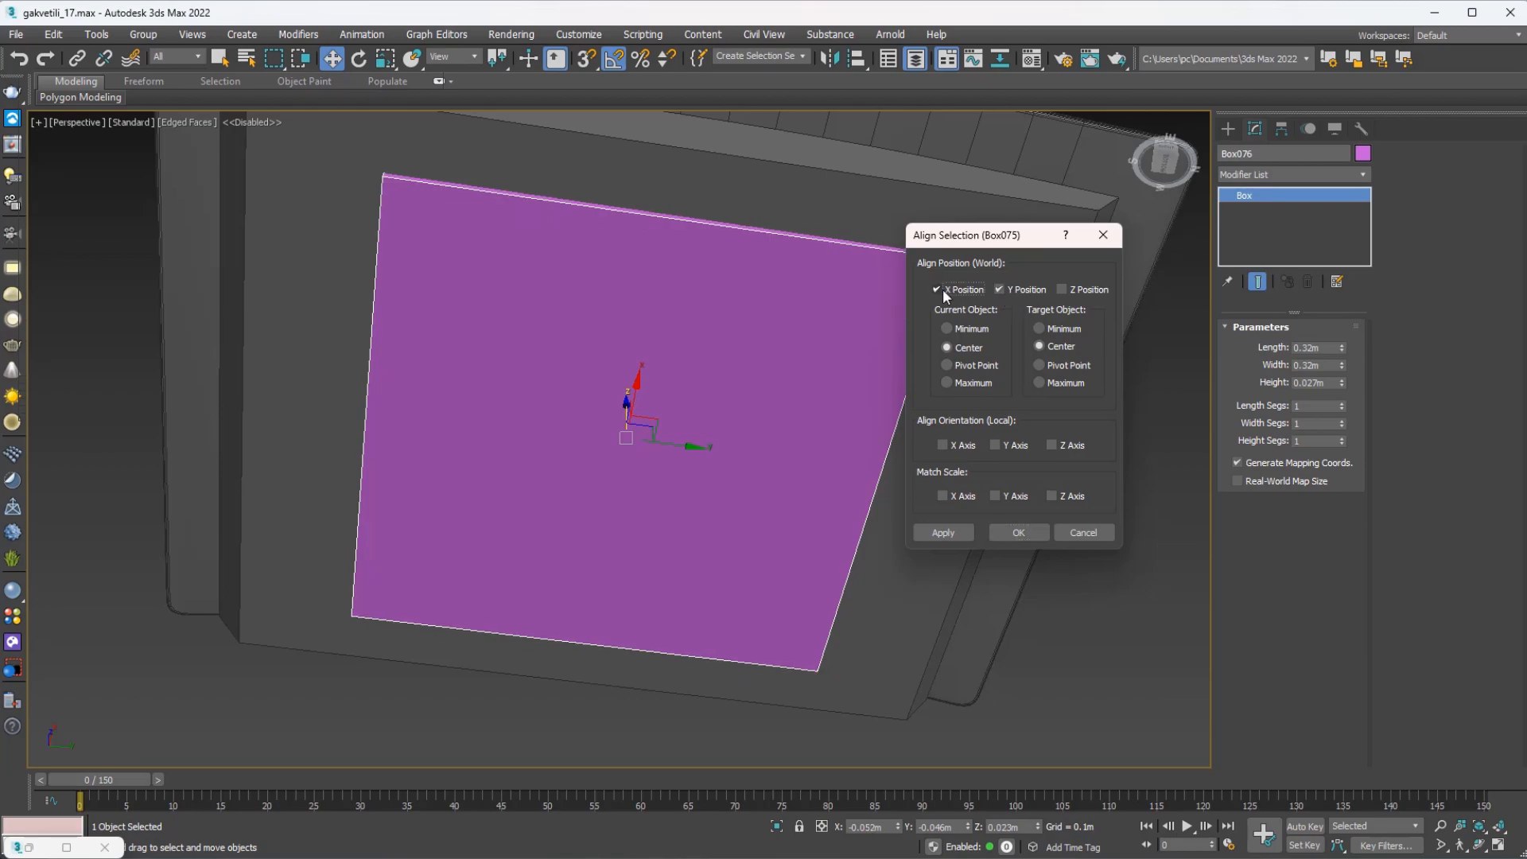
left_click(1009, 532)
Draw a cylinder about 0.058 m high with AutoGrid at a corner of the block's underside and set its radius to 0.03 m.
scroll(665, 477, "down", 4)
middle_click_drag(665, 477, 650, 436, "alt")
scroll(669, 362, "up", 2)
scroll(749, 317, "up", 2)
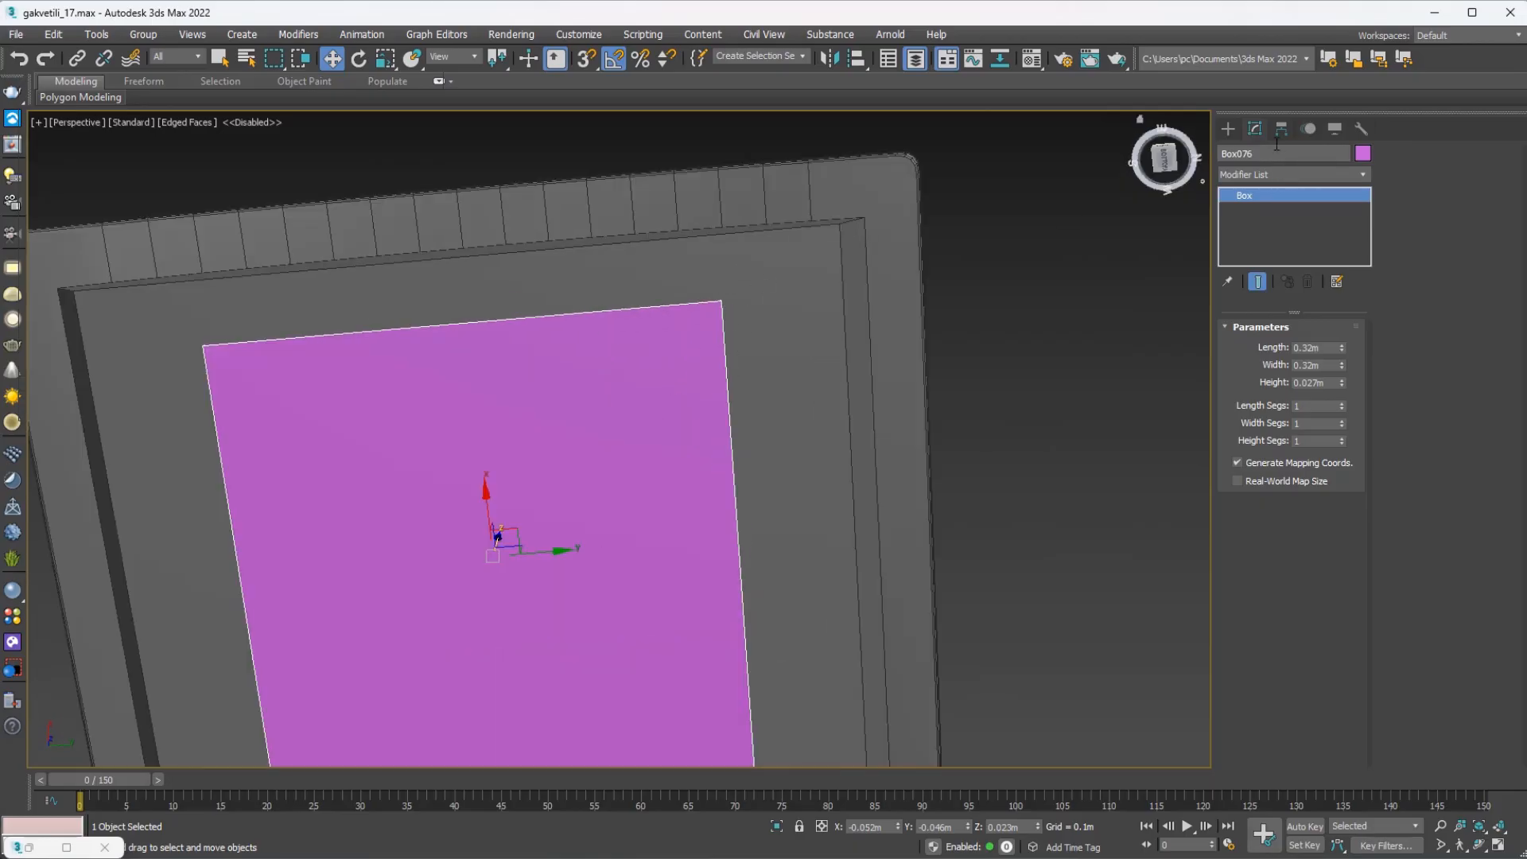
left_click(1228, 128)
left_click(1265, 278)
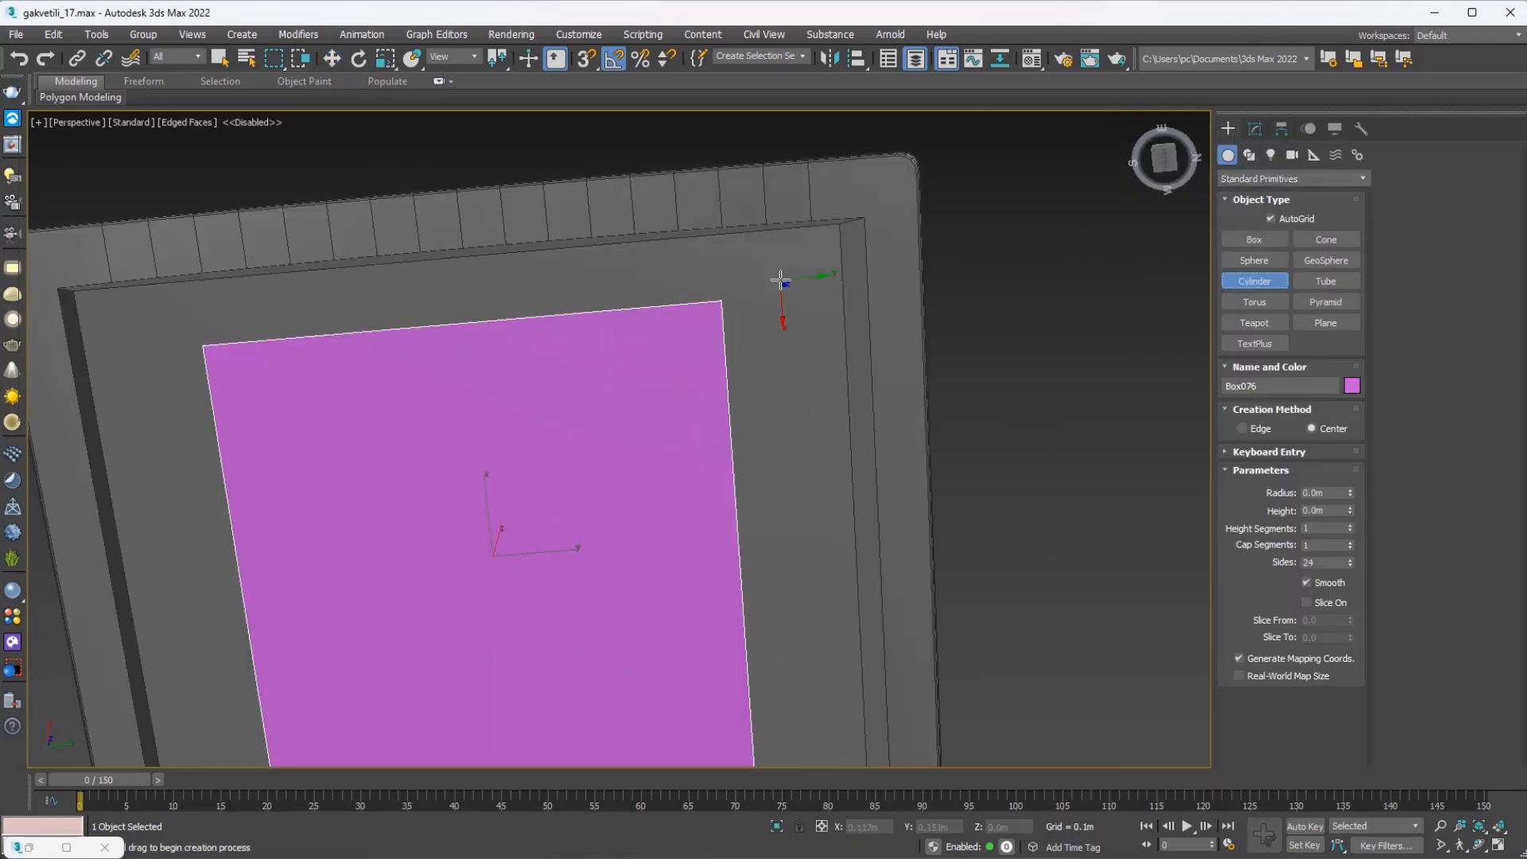
left_click_drag(783, 292, 791, 334)
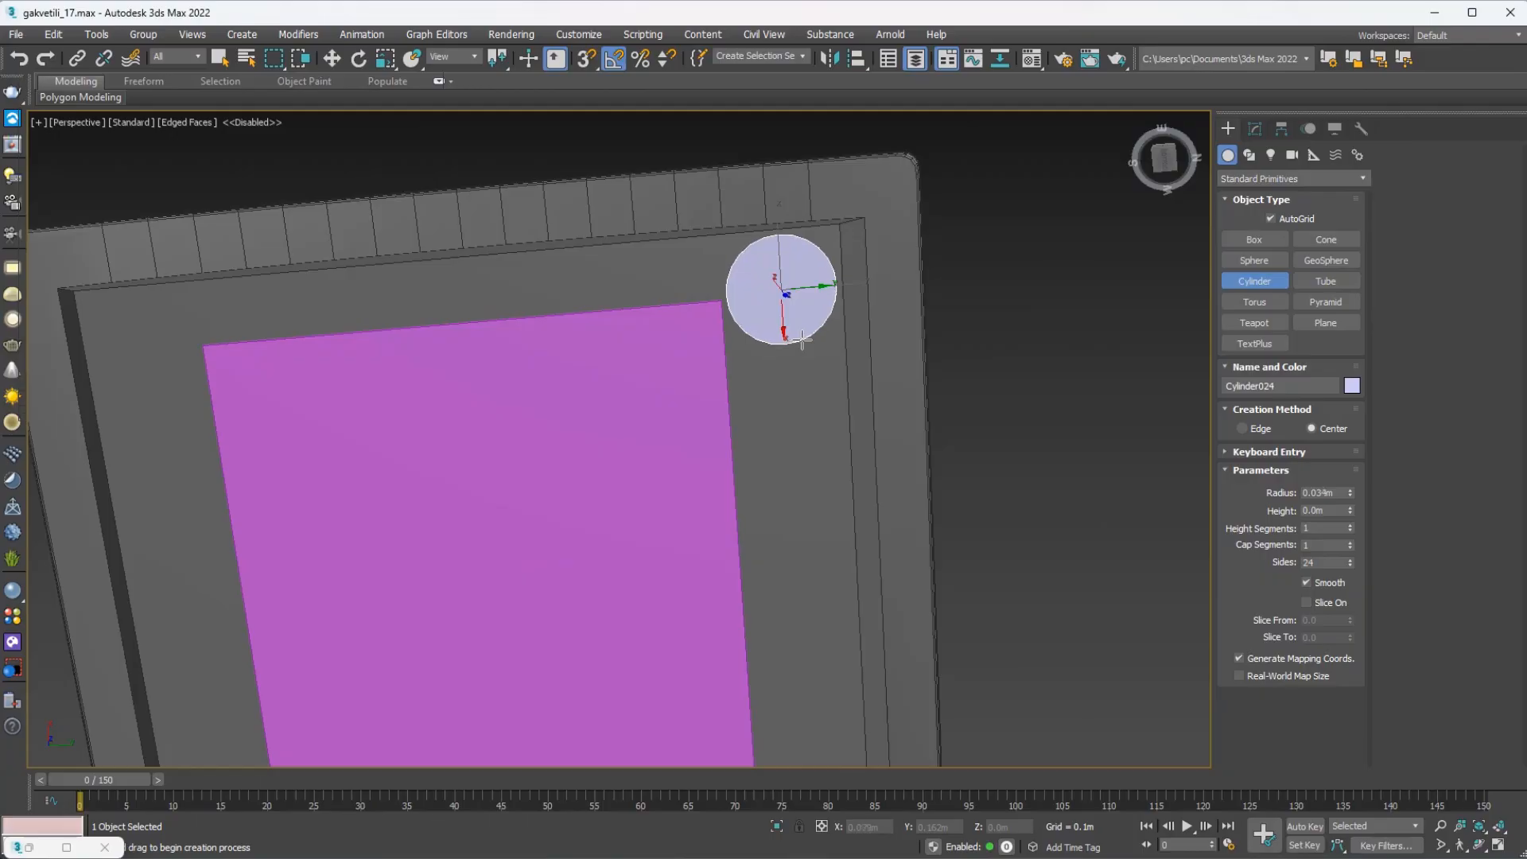
left_click(840, 433)
left_click(1255, 128)
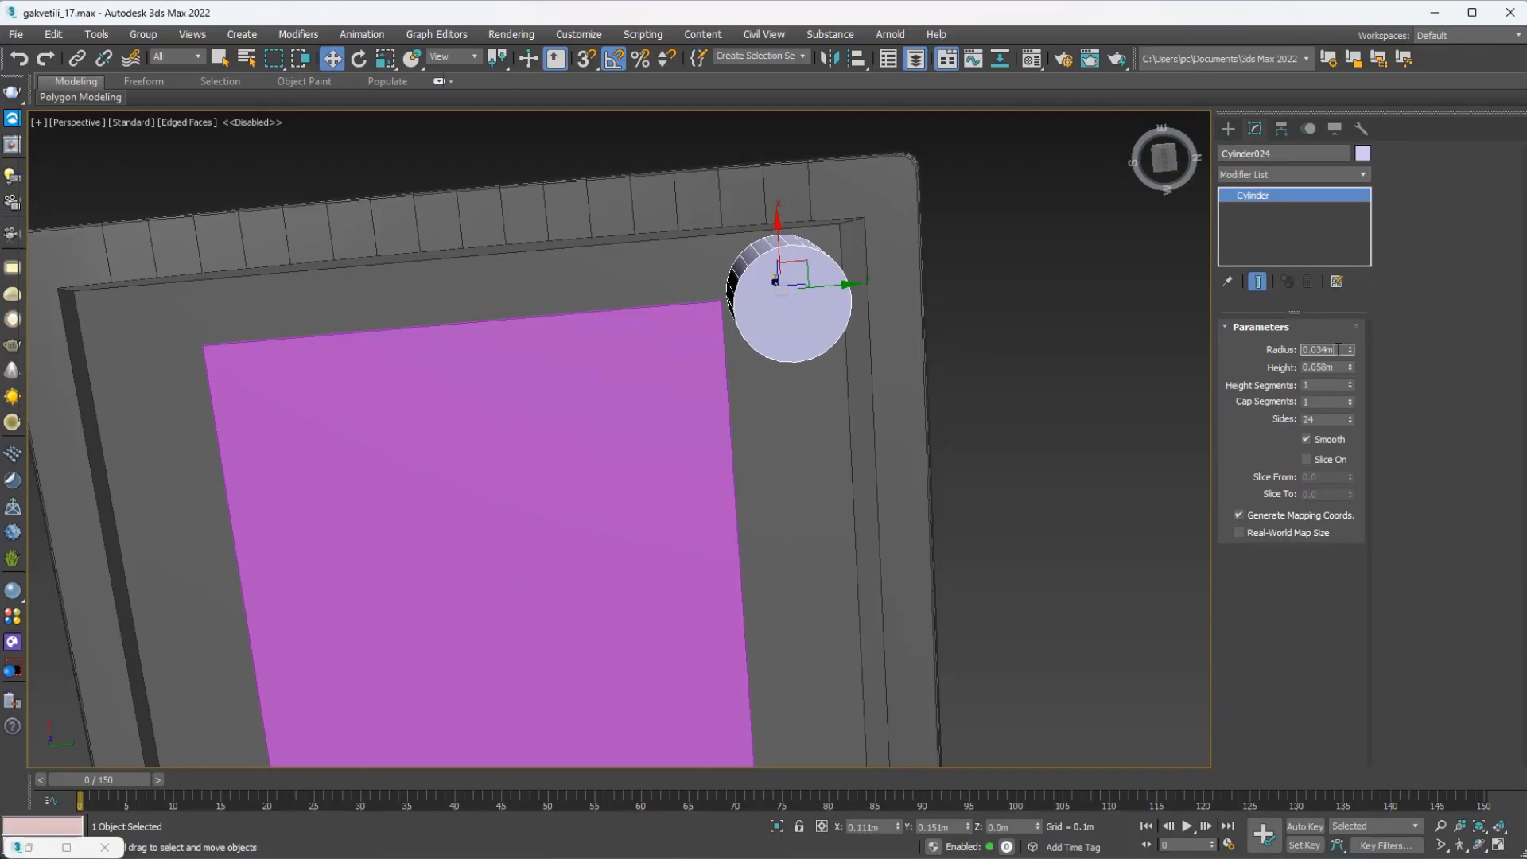
key("Return")
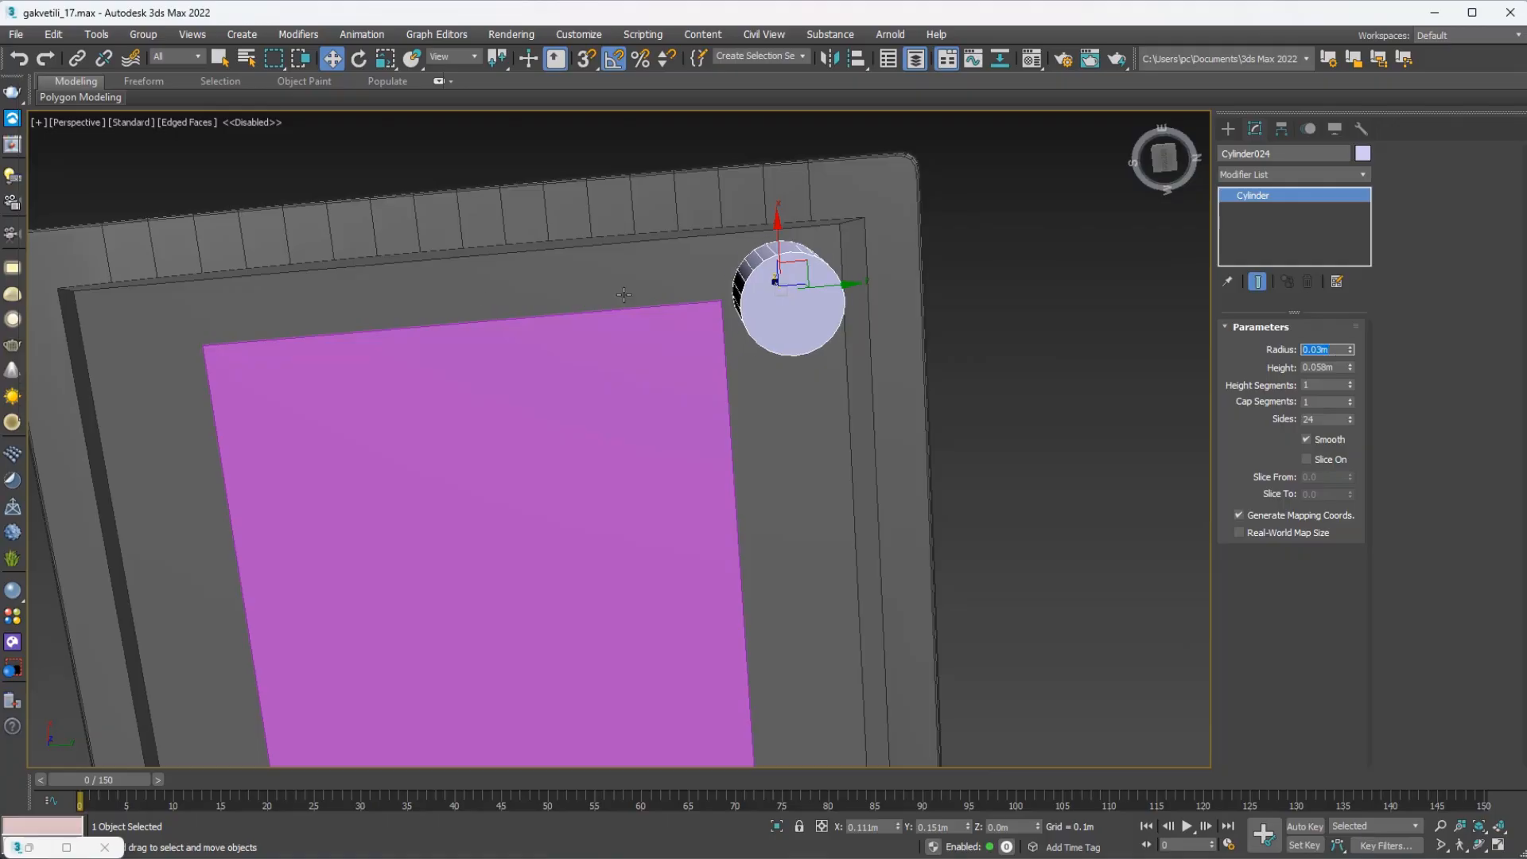
Move the corner cylinder up along Z to about 0.029 m, checking its overlap with the block in wireframe.
middle_click_drag(624, 294, 738, 272, "alt")
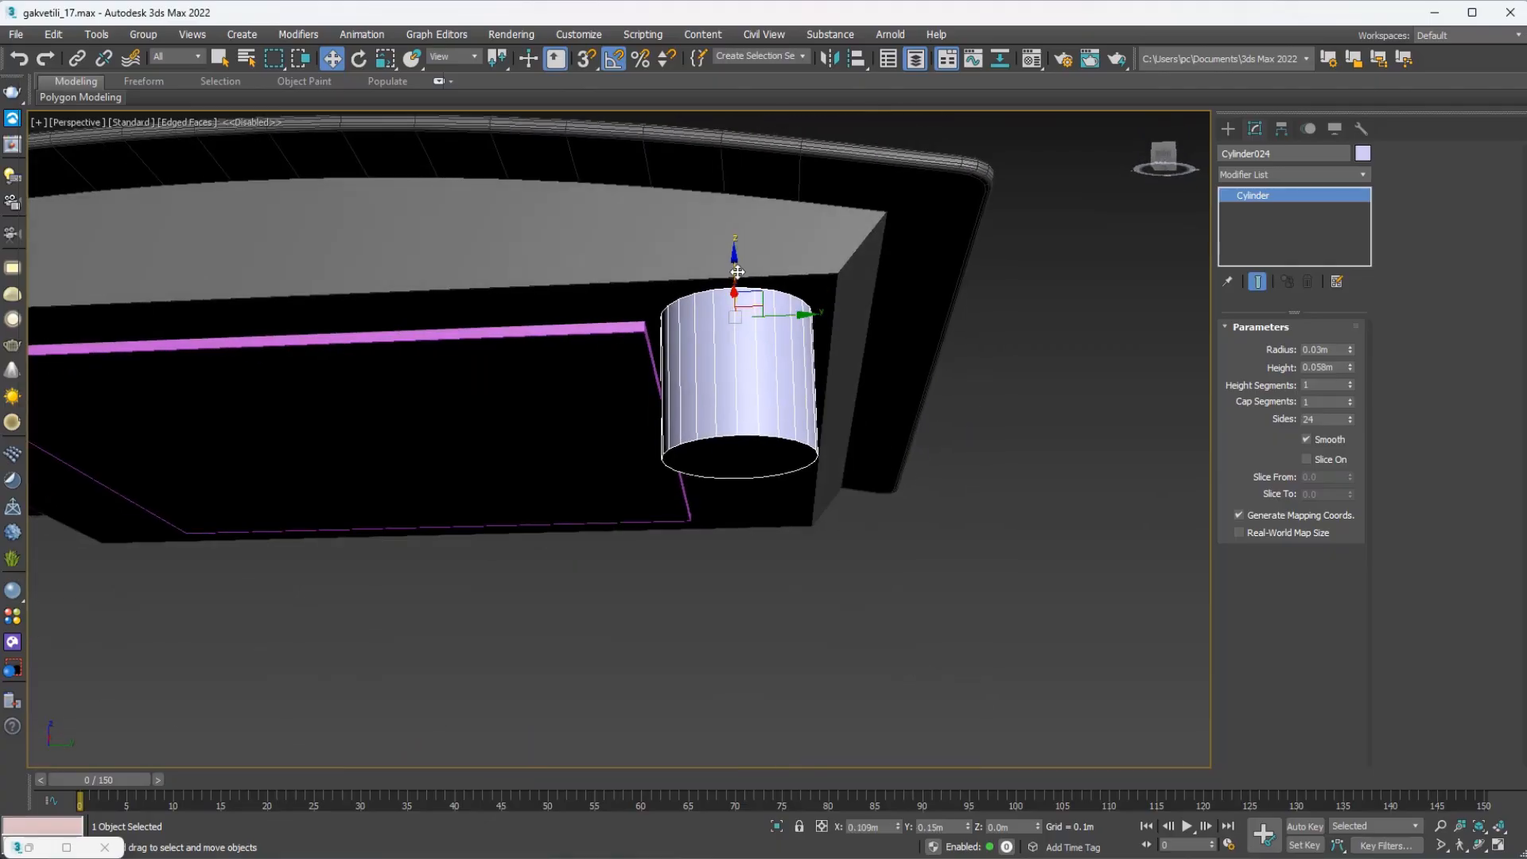
left_click_drag(738, 272, 735, 199)
middle_click_drag(736, 199, 747, 291, "alt")
key("F3")
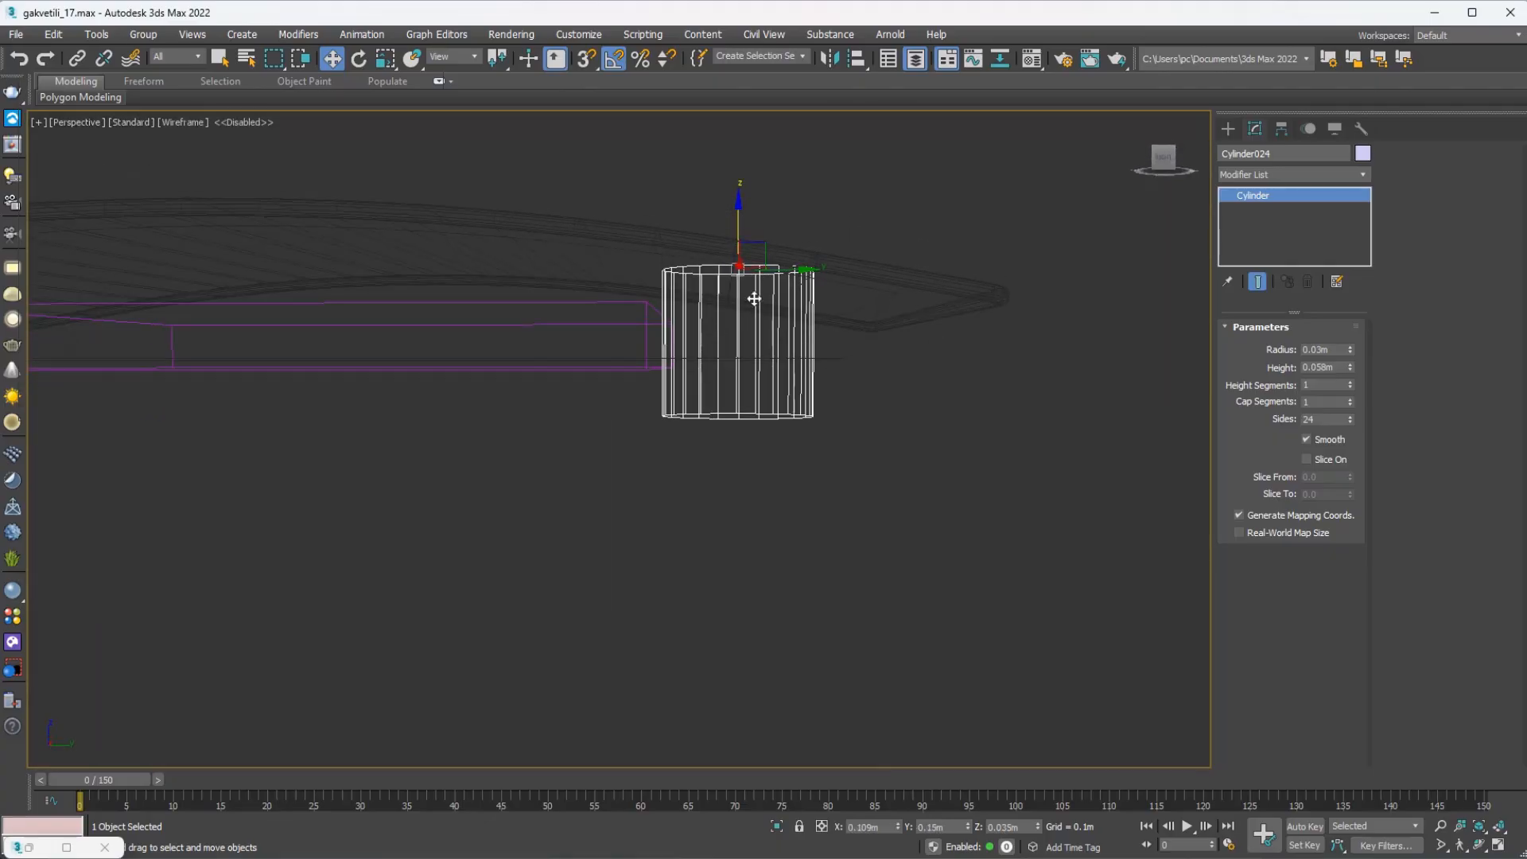
scroll(754, 299, "up", 2)
left_click_drag(730, 229, 736, 248)
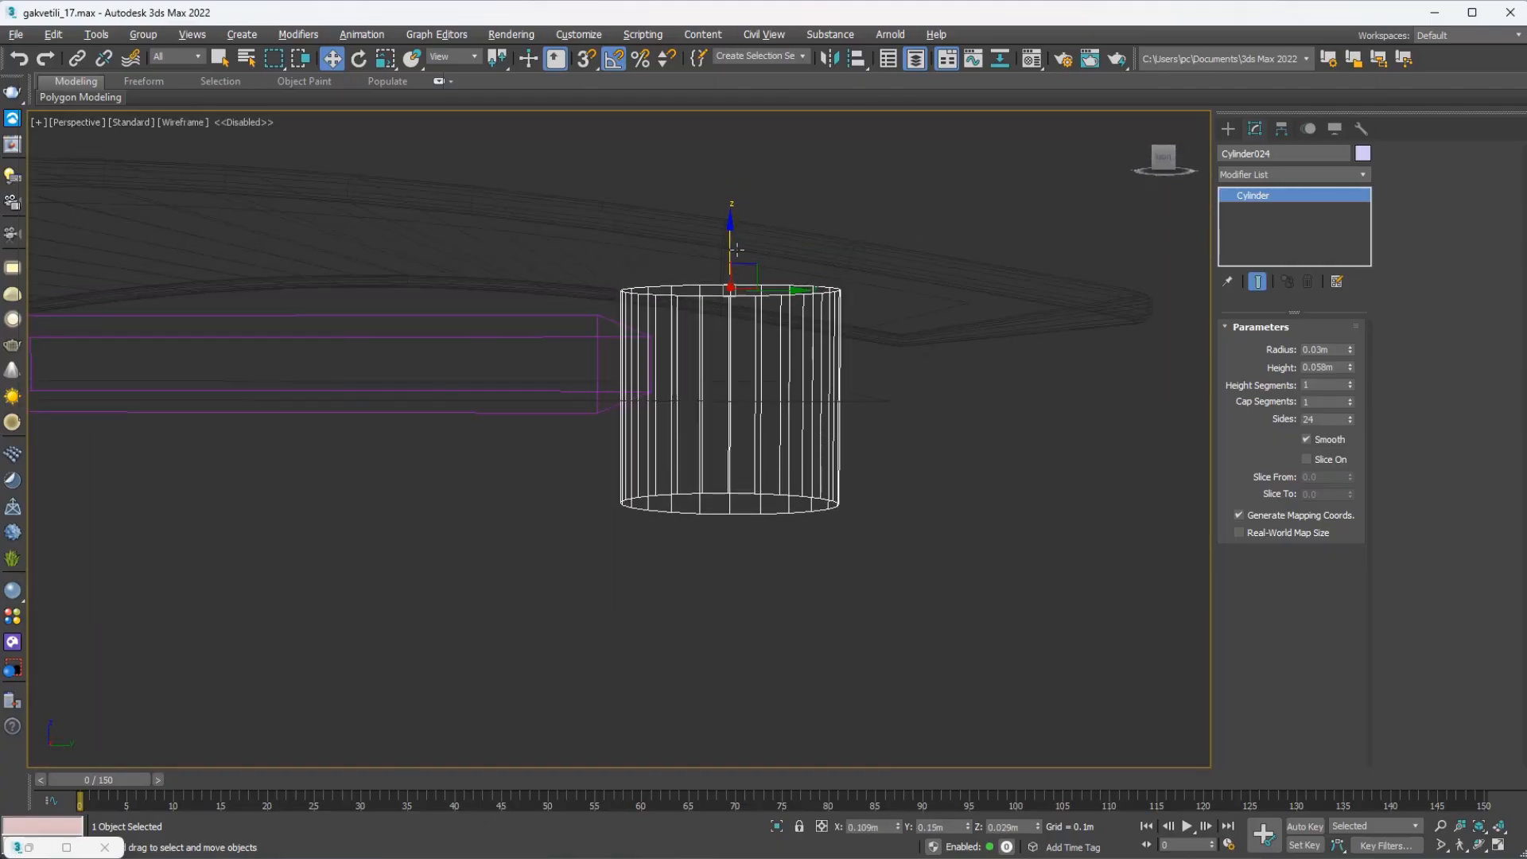
Fine-tune the cylinder's height to about Z 0.028 m in the left view and return to the perspective view.
middle_click_drag(736, 249, 739, 253, "alt")
key("f")
scroll(772, 398, "down", 4)
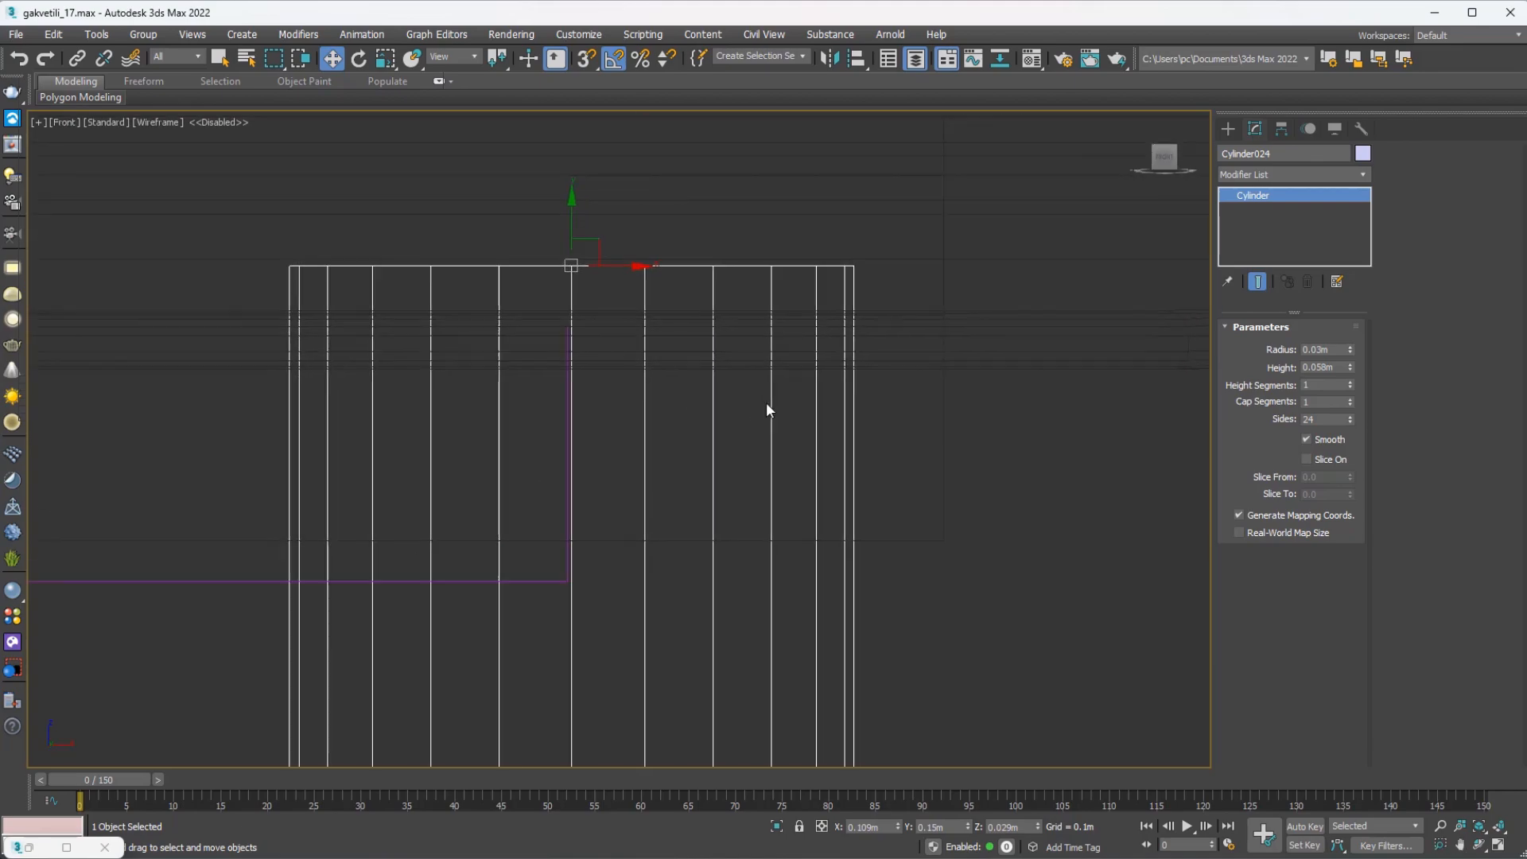
key("l")
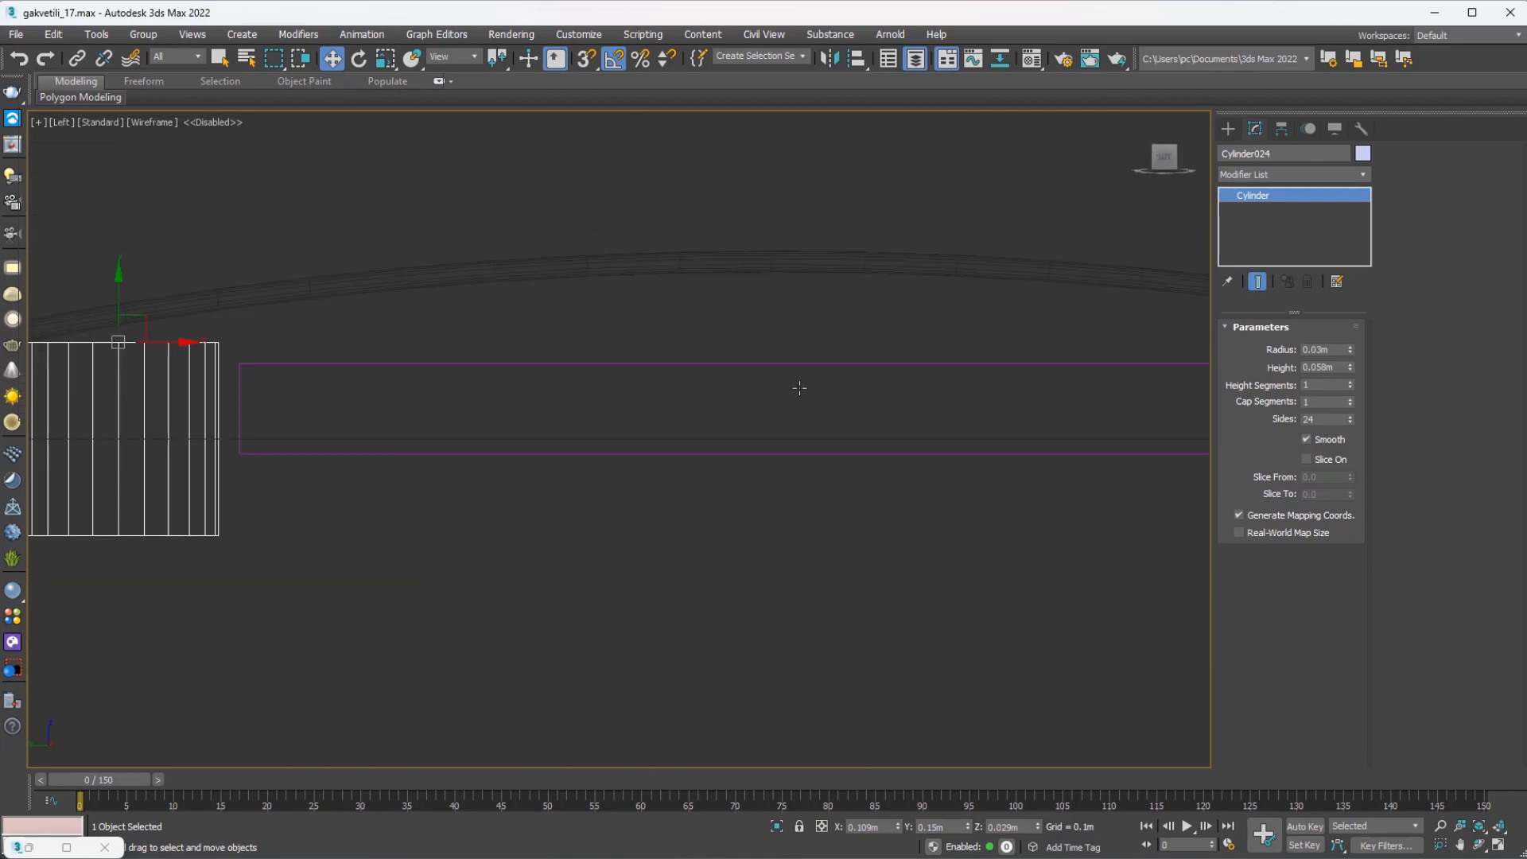
key("z")
scroll(703, 413, "down", 2)
mouse_move(706, 231)
left_mouse_down()
mouse_move(708, 250)
mouse_move(718, 237)
left_mouse_up()
key("p")
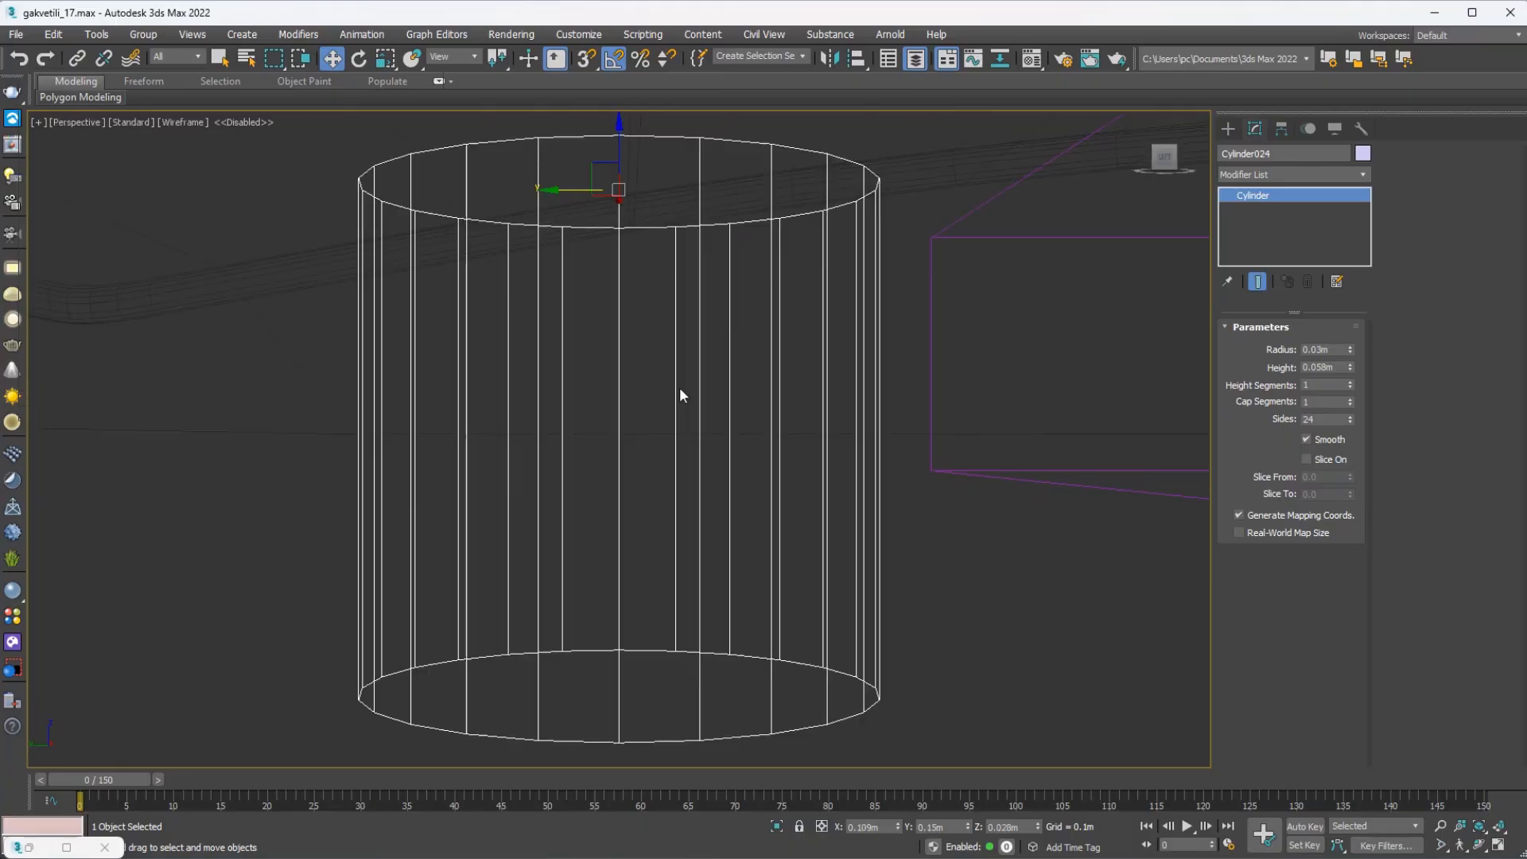
Restore shaded display and copy the cylinder about 0.39 m along negative Y to the neighbouring corner of the underside.
scroll(679, 388, "down", 5)
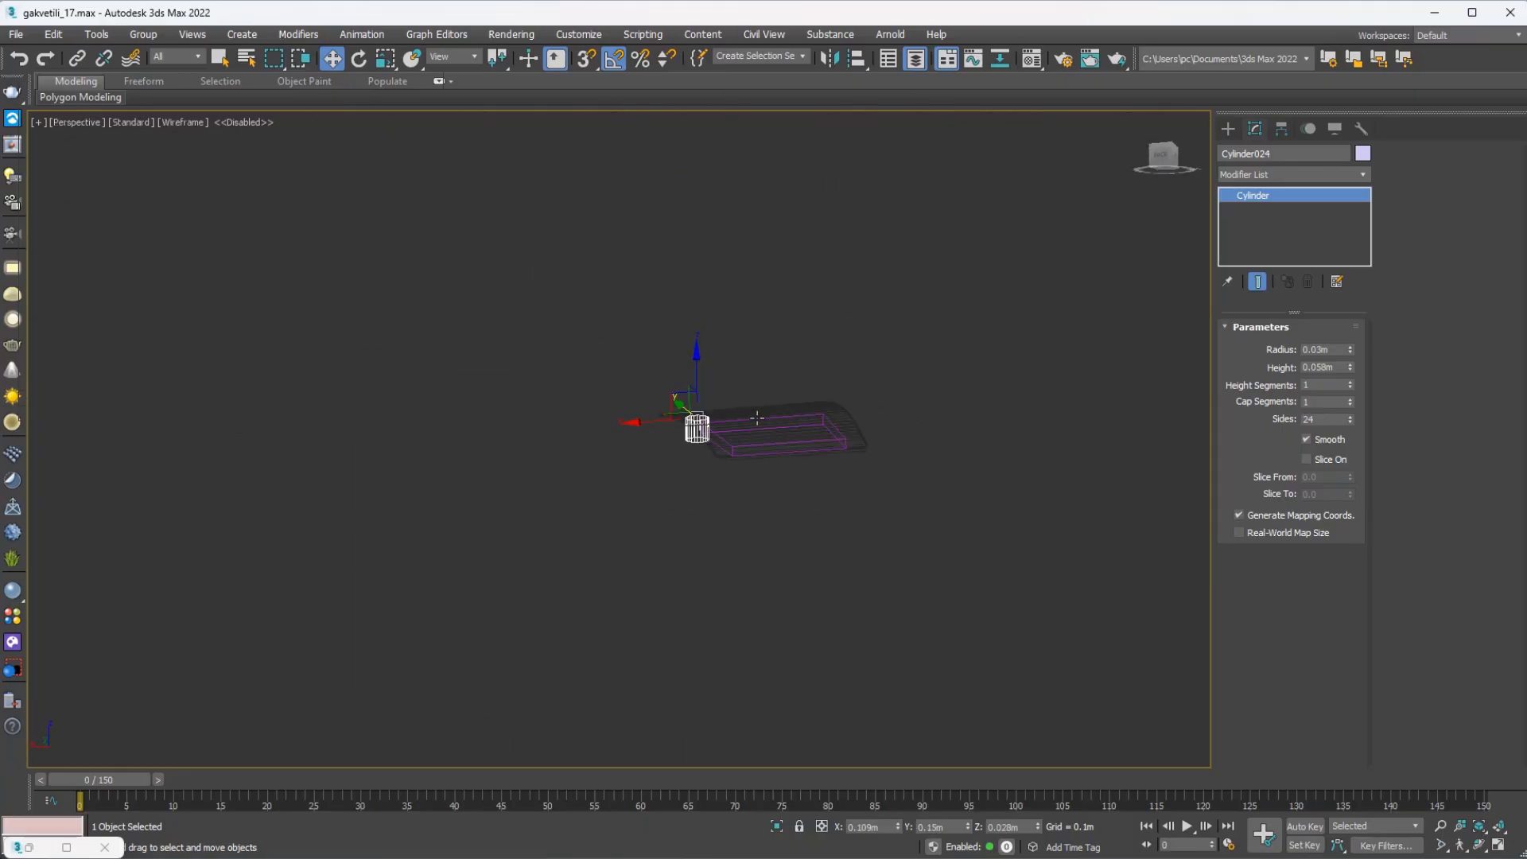
key("F3")
middle_click_drag(733, 427, 798, 422, "alt")
scroll(736, 411, "up", 3)
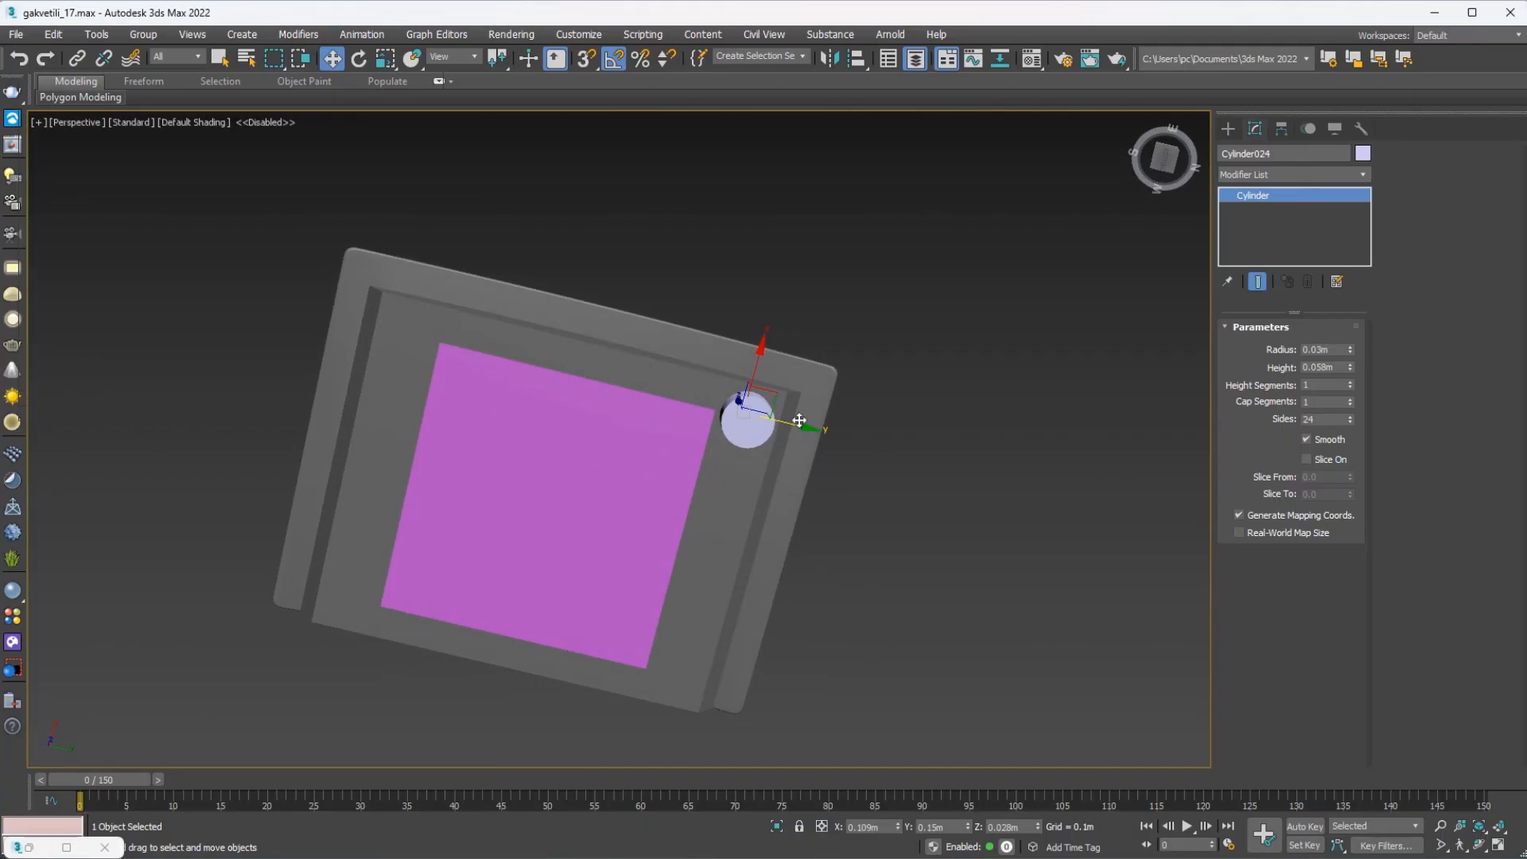
left_click_drag(798, 421, 464, 356, "shift")
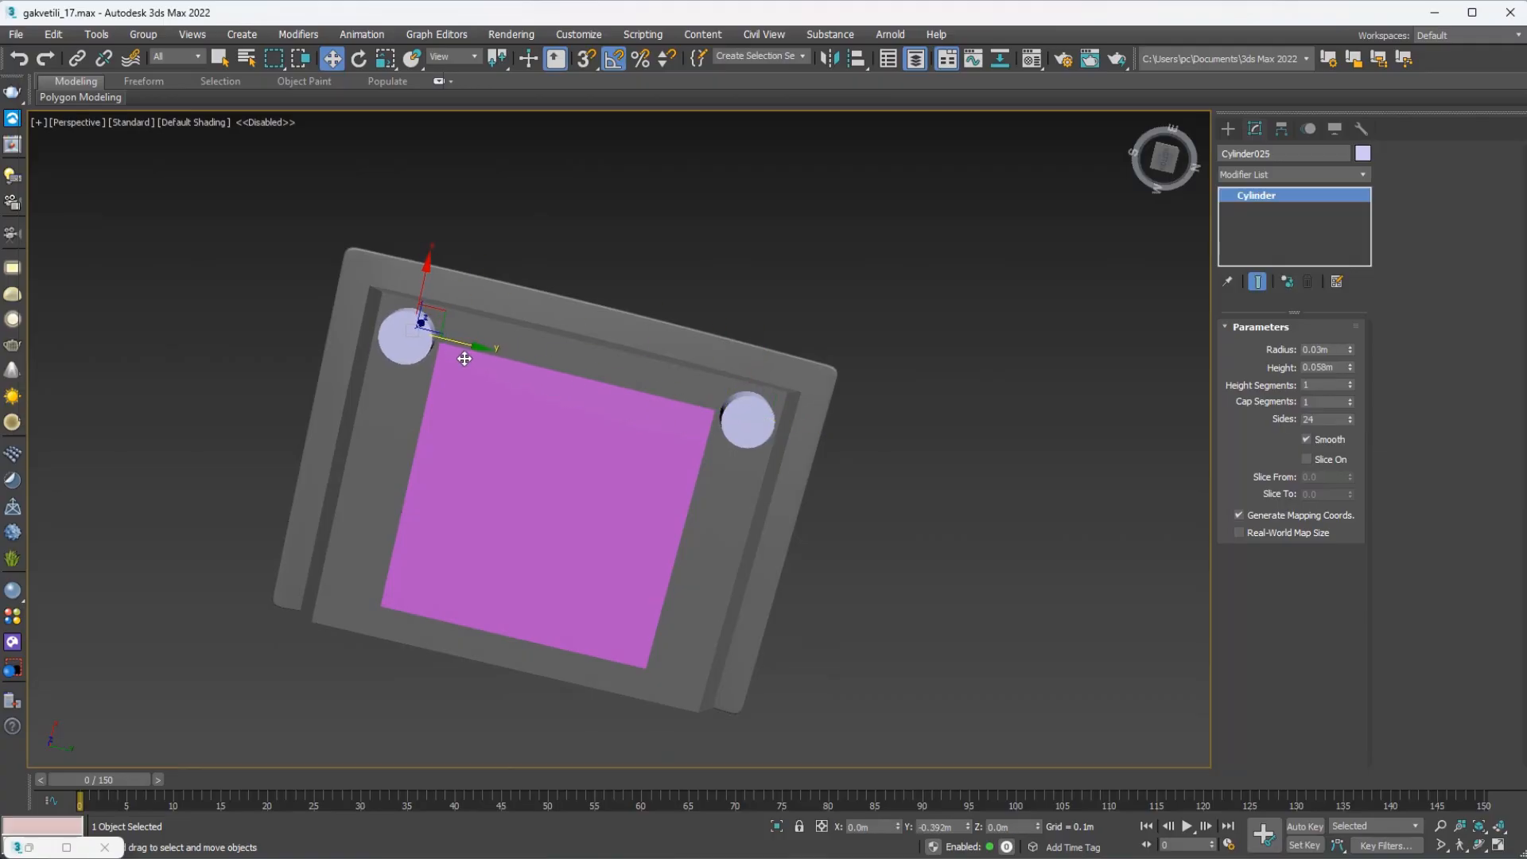
left_click(768, 508)
Draw a thin box about 0.092 m wide with AutoGrid near the middle of the block's arched side face.
middle_click_drag(768, 508, 731, 583, "alt")
scroll(732, 583, "up", 5)
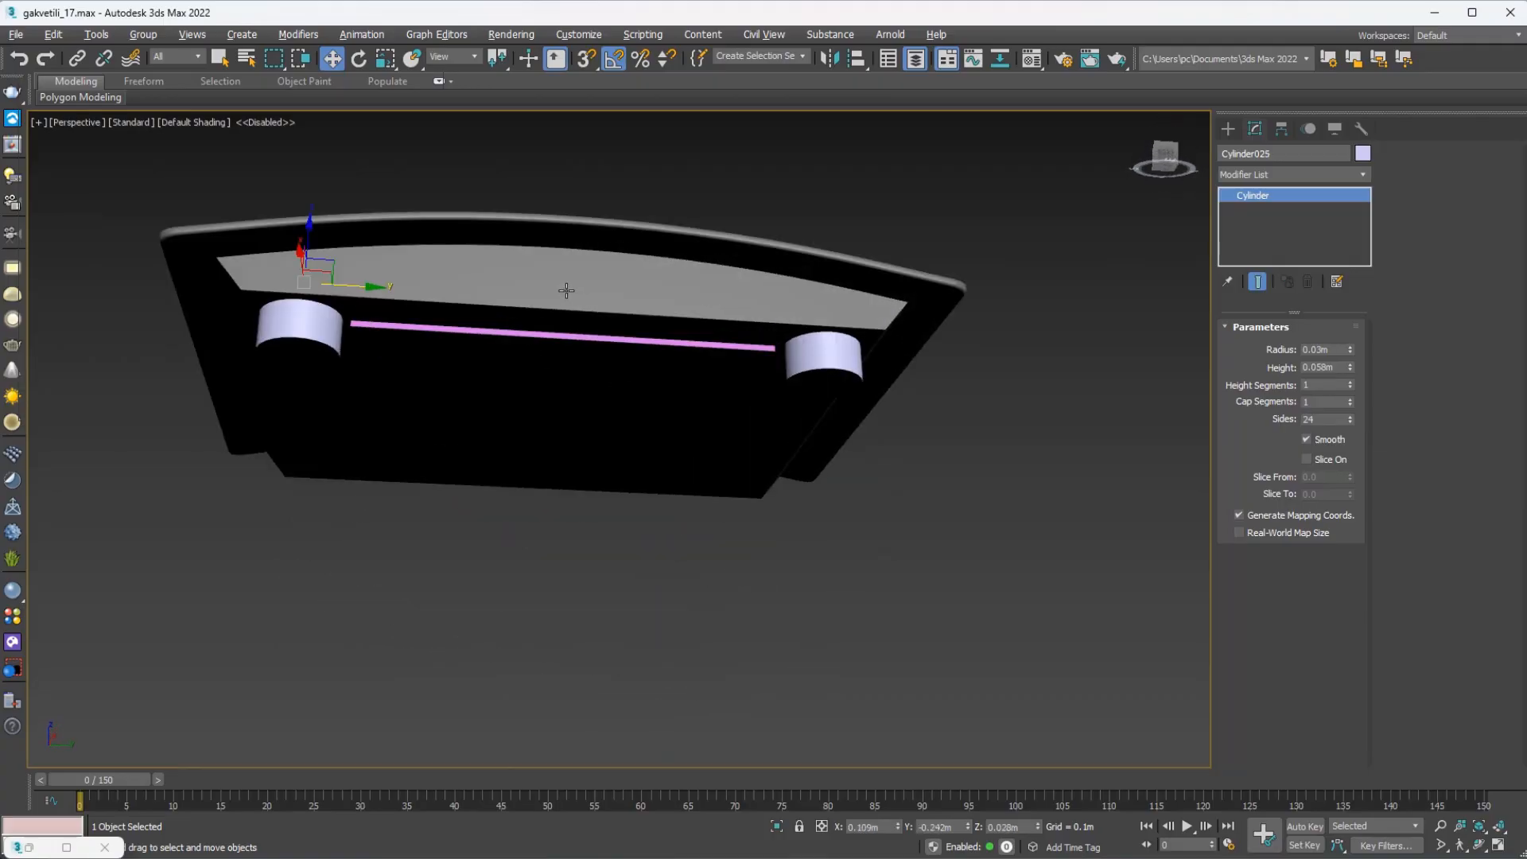
left_click(1231, 129)
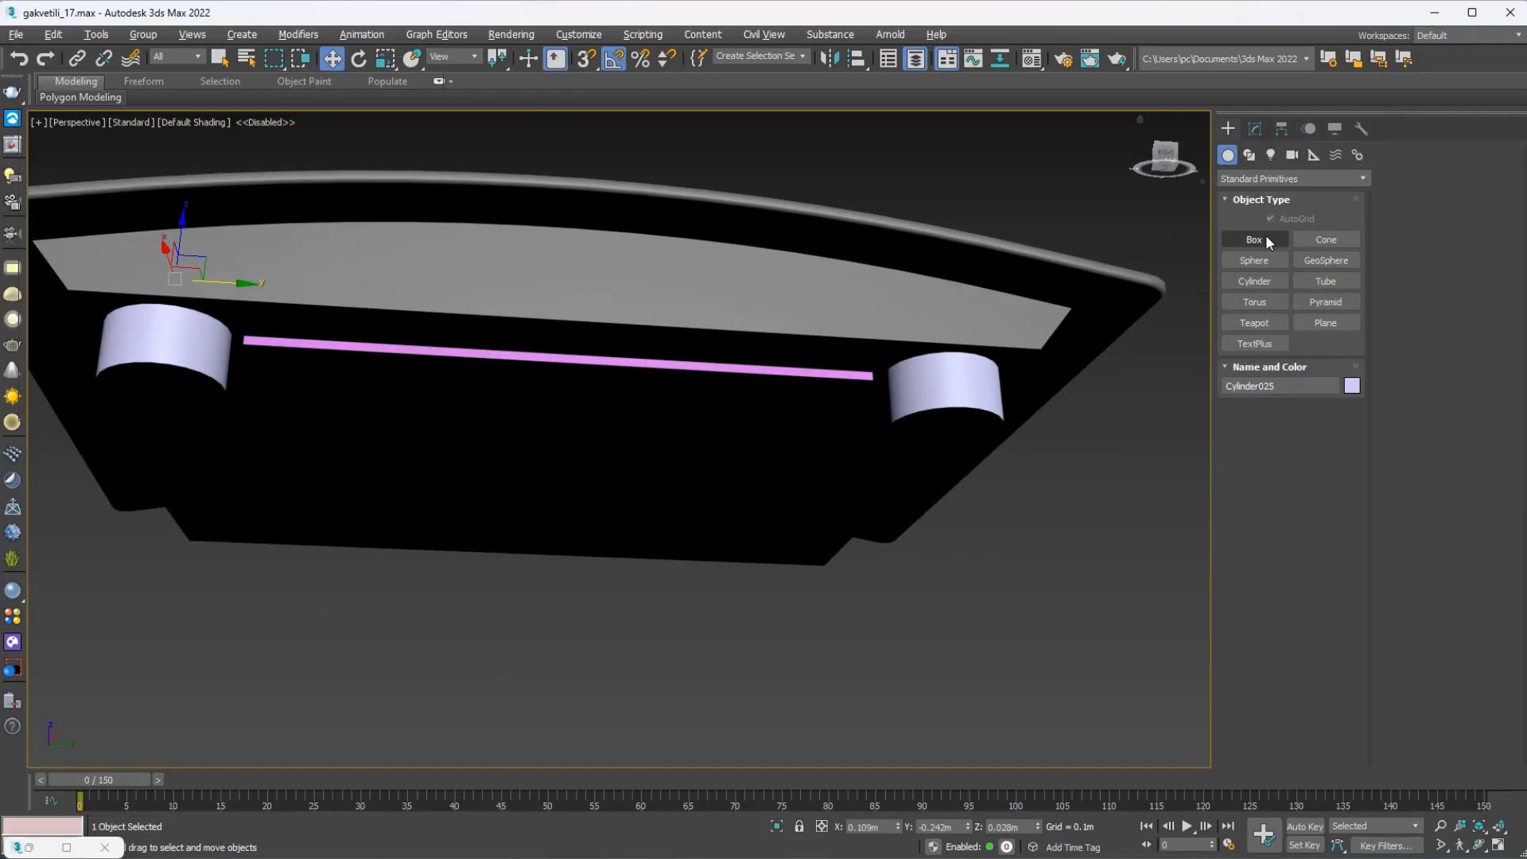
left_click(1264, 238)
middle_click_drag(532, 318, 536, 364)
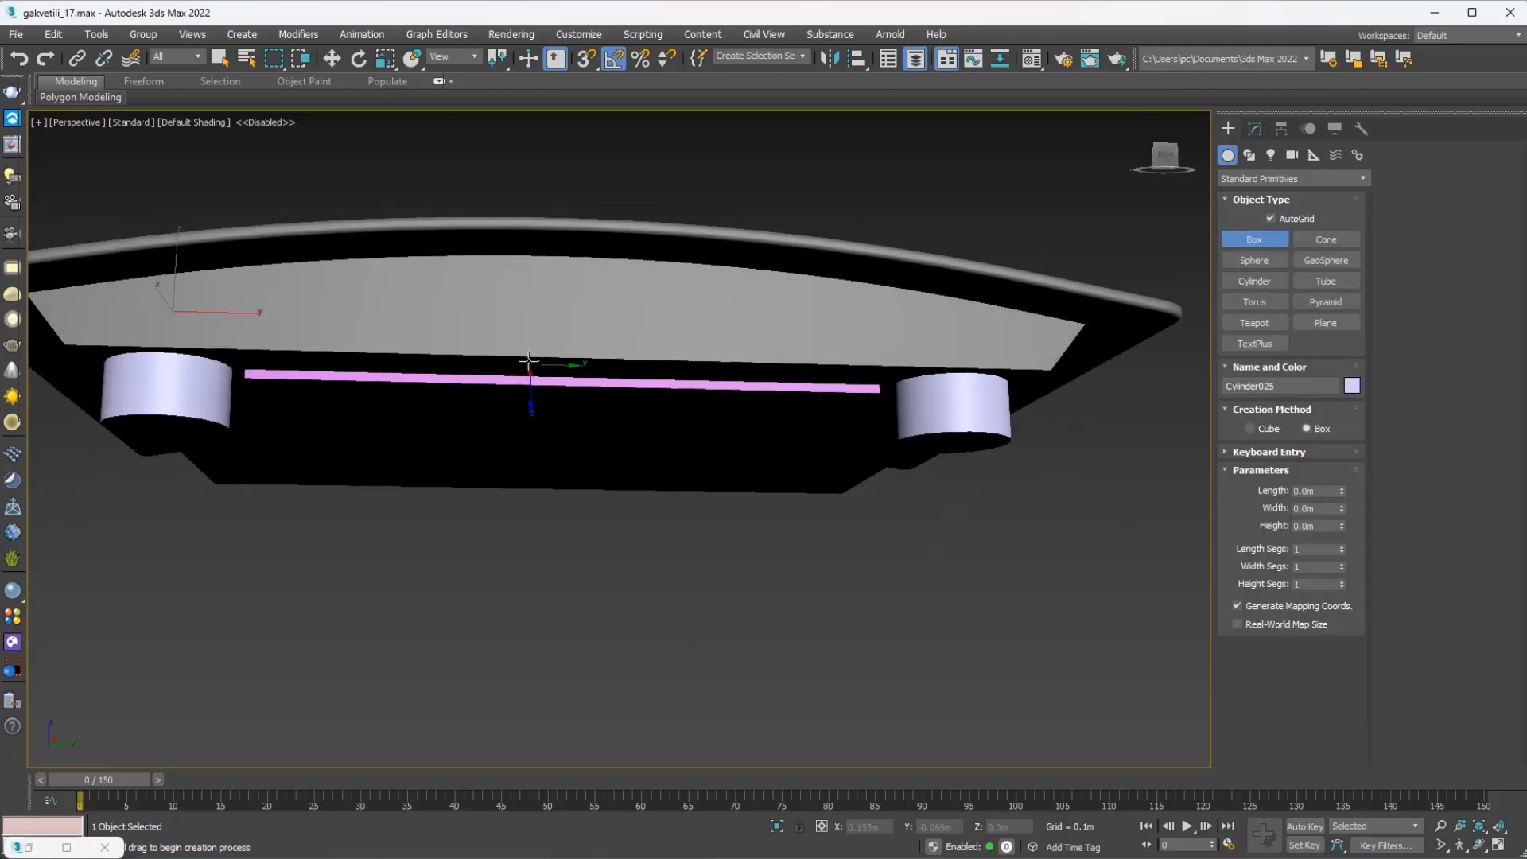
left_click_drag(472, 296, 664, 332)
left_click(645, 321)
middle_click_drag(469, 328, 517, 313, "alt")
scroll(518, 314, "up", 3)
right_click(627, 315)
key("r")
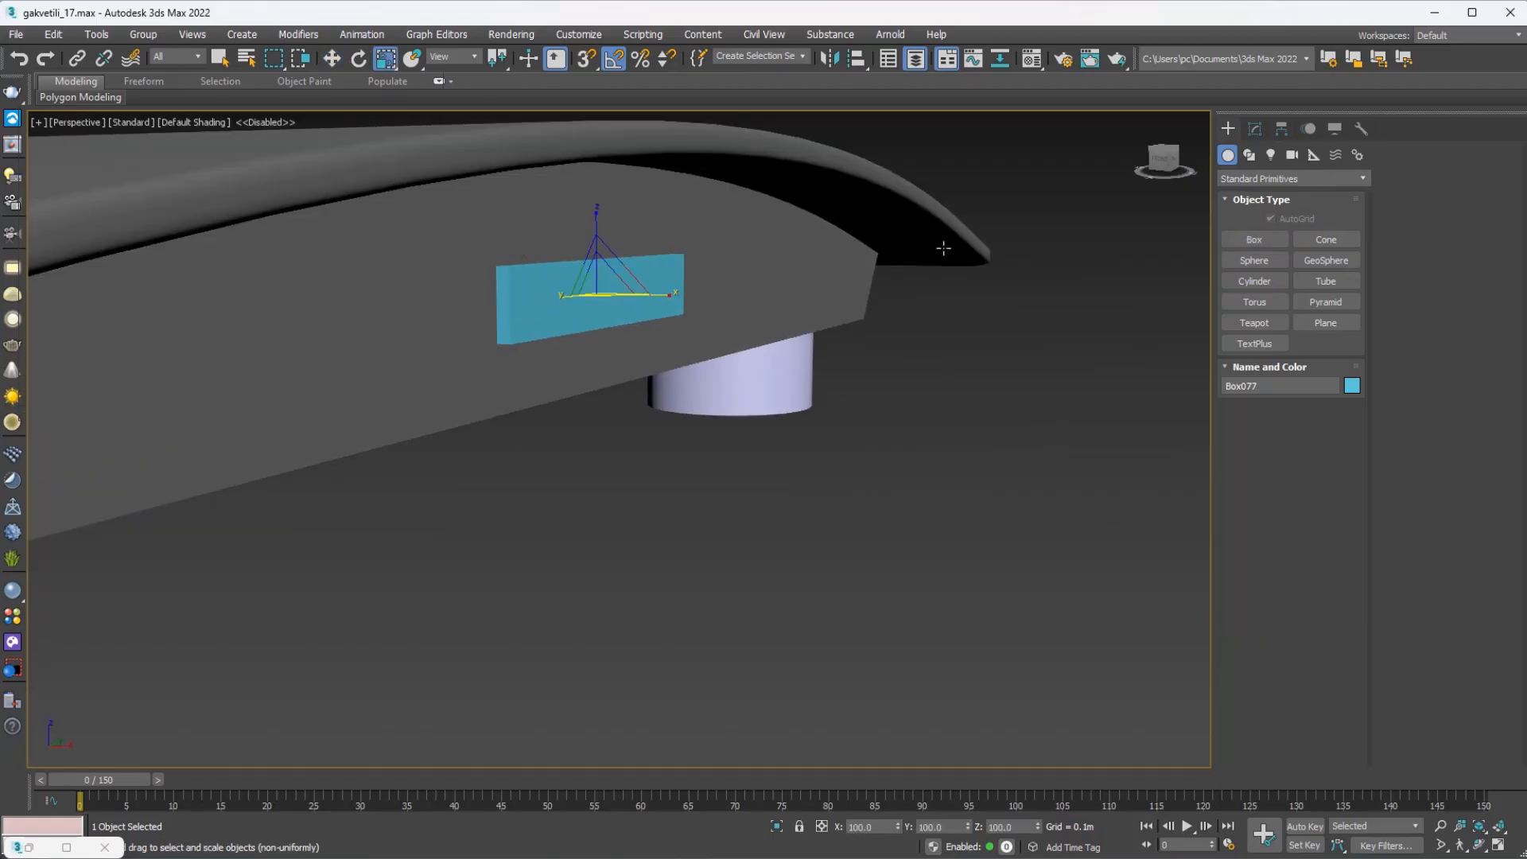
Set the side-face box's height to 0.005 m, its length to 0.013 m and its width to 0.103 m.
left_click(1255, 128)
left_click_drag(1338, 379, 1339, 363)
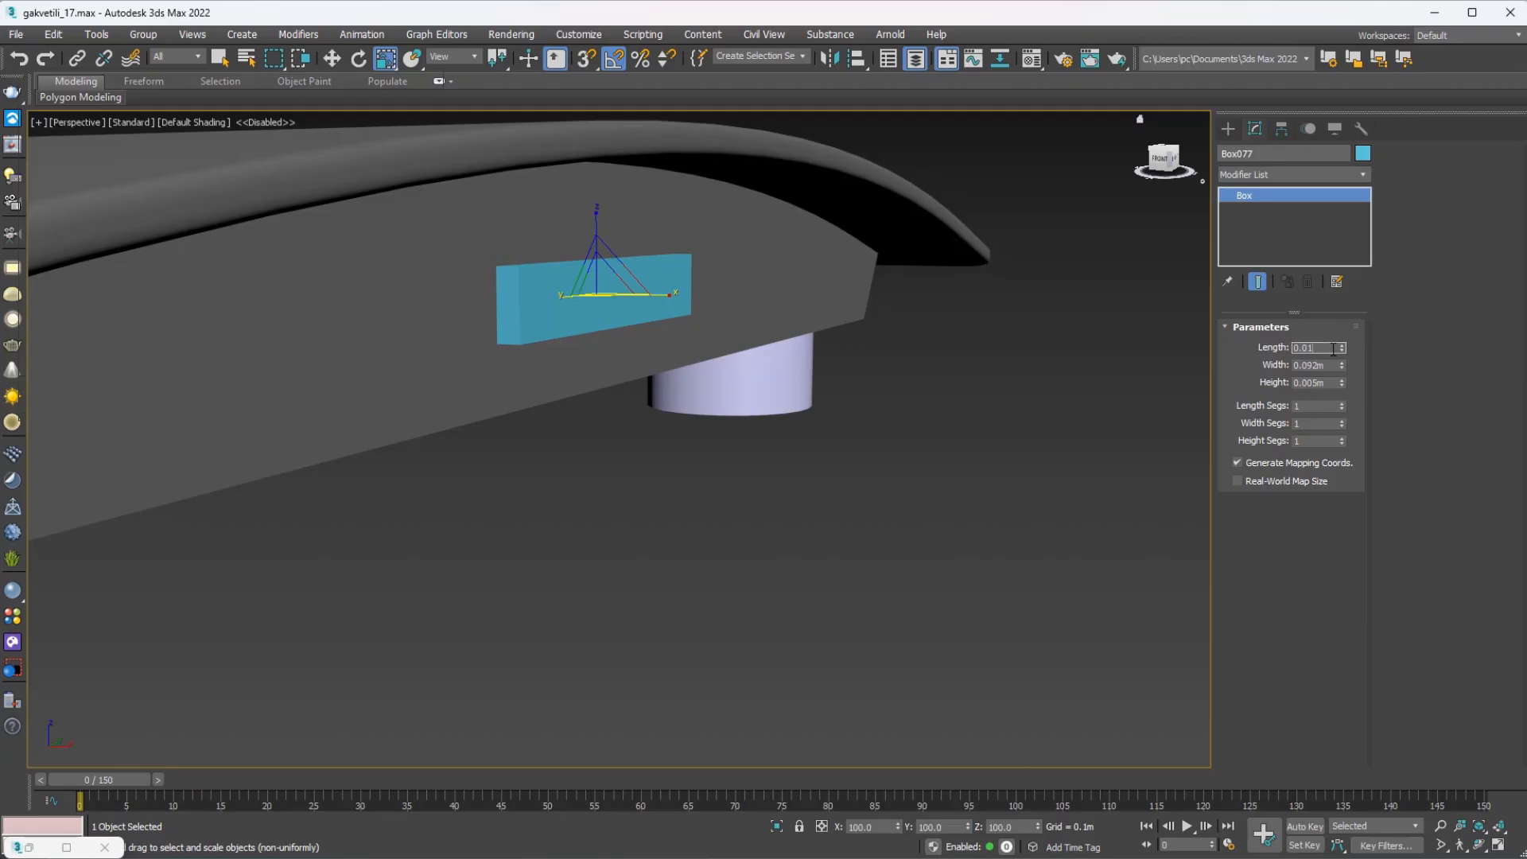
key("Tab")
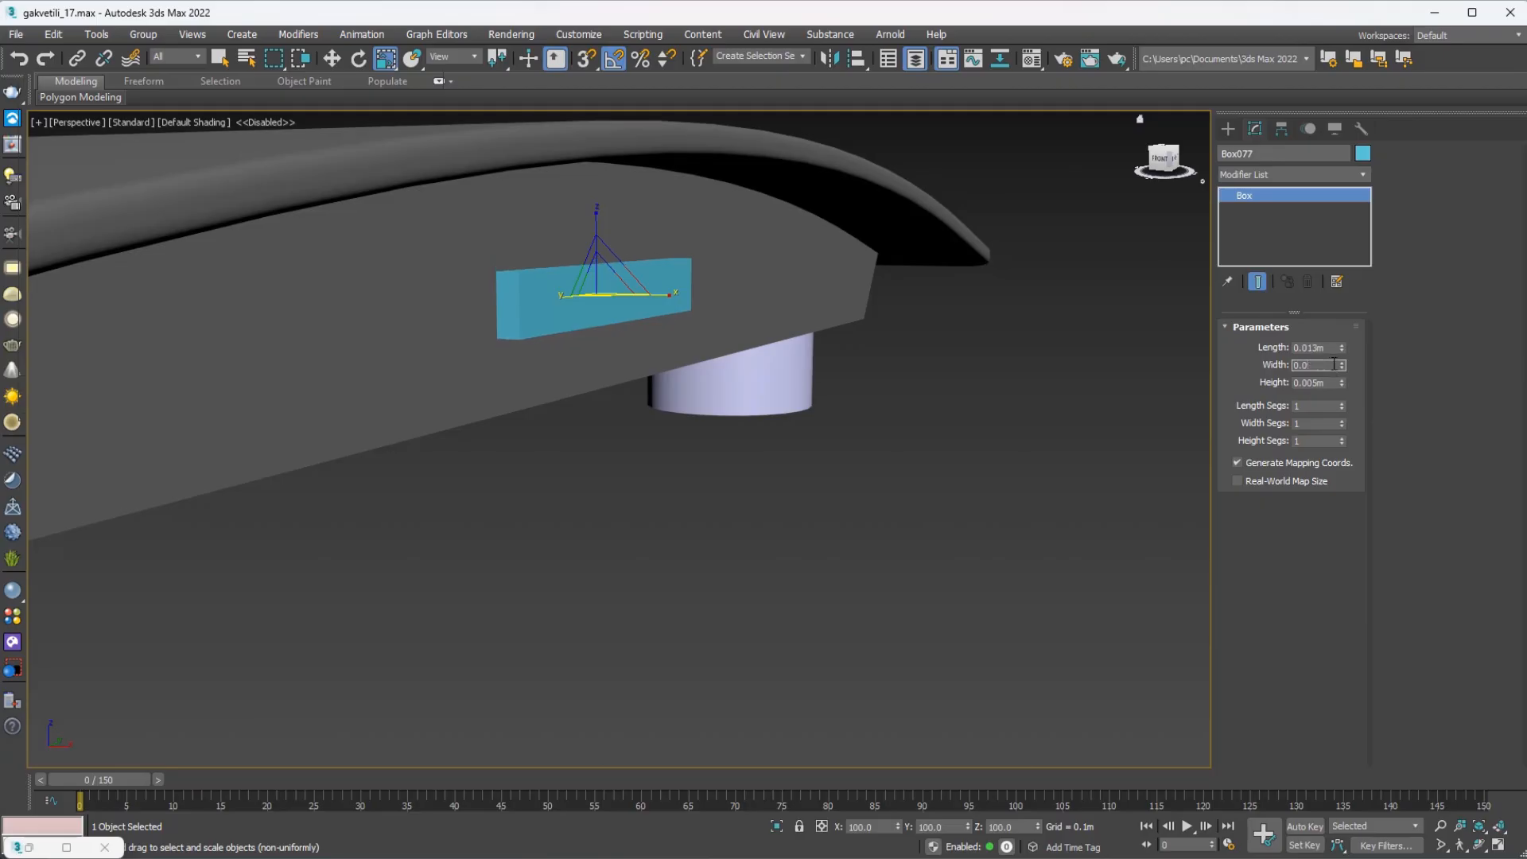
type("0.103")
key("Return")
Align the side-face box to the block on the Y position only, center to center.
mouse_move(654, 336)
middle_mouse_down()
mouse_move(694, 344)
mouse_move(651, 340)
mouse_move(672, 342)
middle_mouse_up()
scroll(695, 343, "down", 2)
middle_click_drag(671, 342, 908, 358)
scroll(554, 326, "down", 2)
scroll(655, 323, "up", 2)
scroll(907, 358, "down", 2)
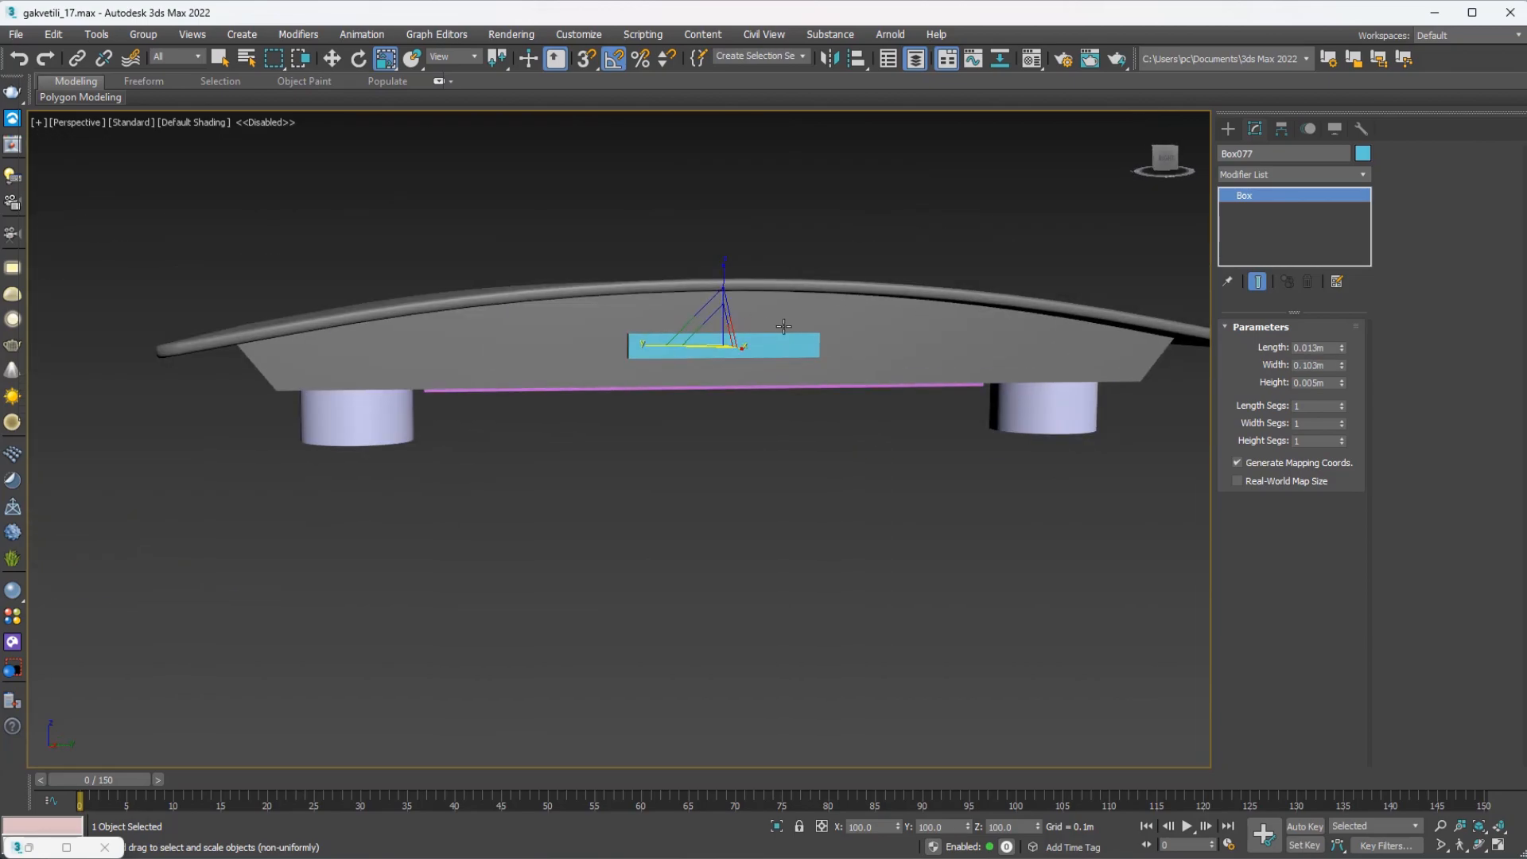
scroll(783, 326, "up", 3)
key("w")
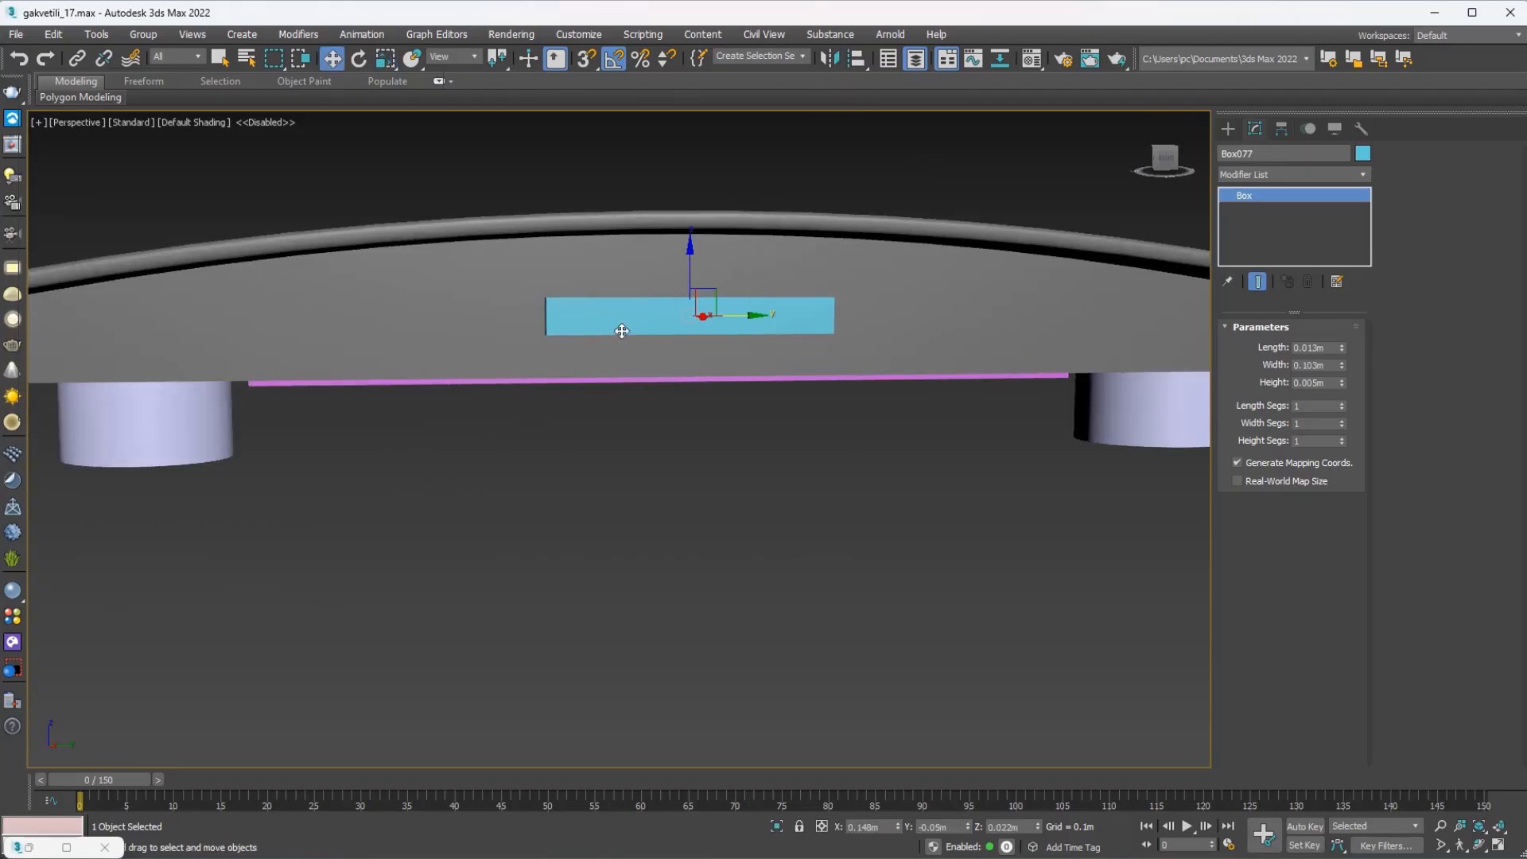
middle_click_drag(872, 294, 805, 294)
left_click(855, 58)
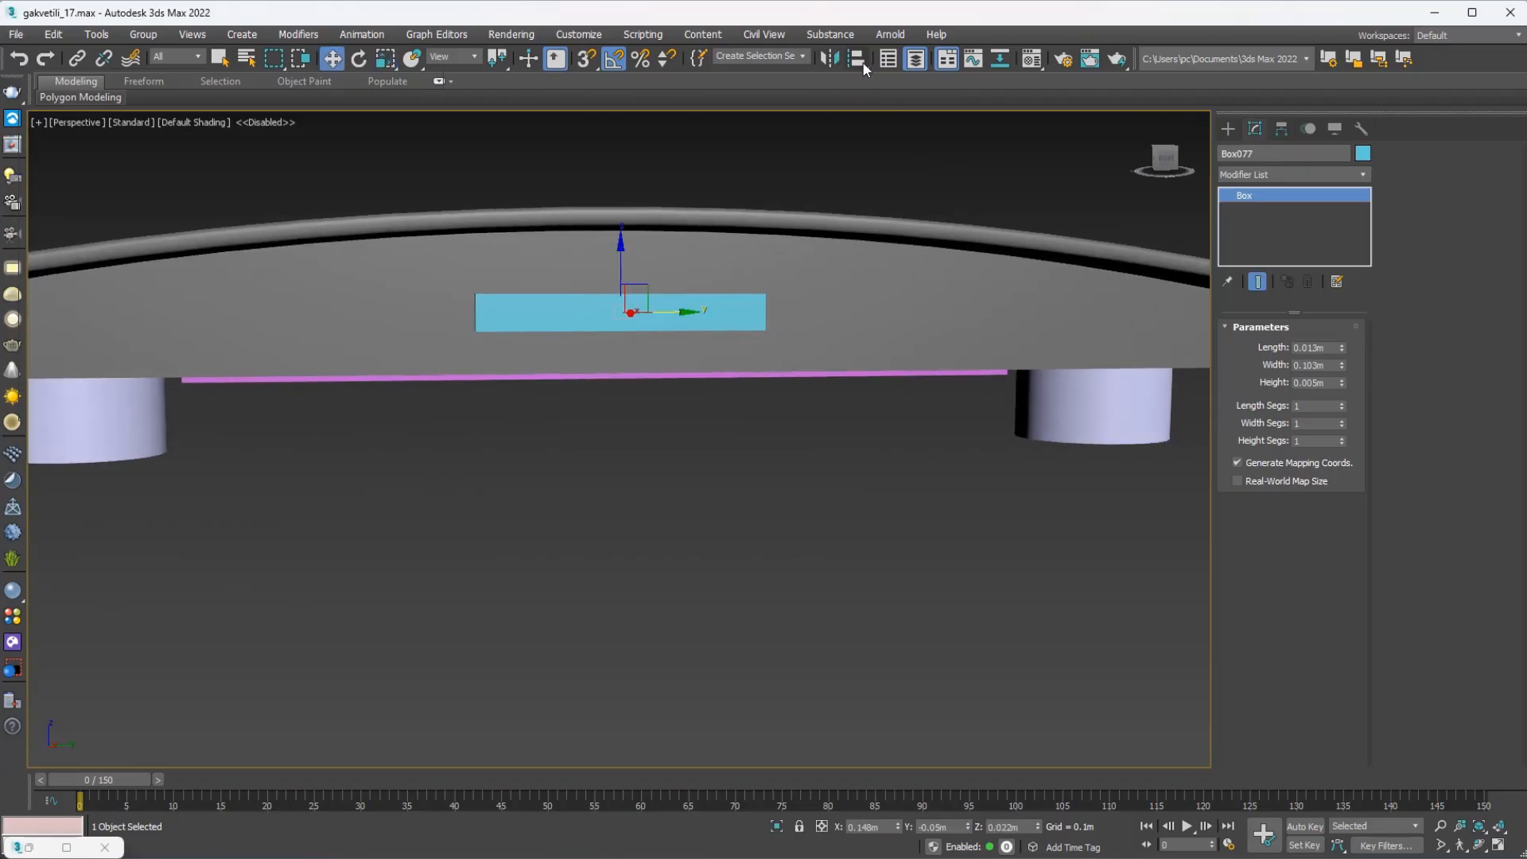
left_click(879, 307)
left_click(950, 291)
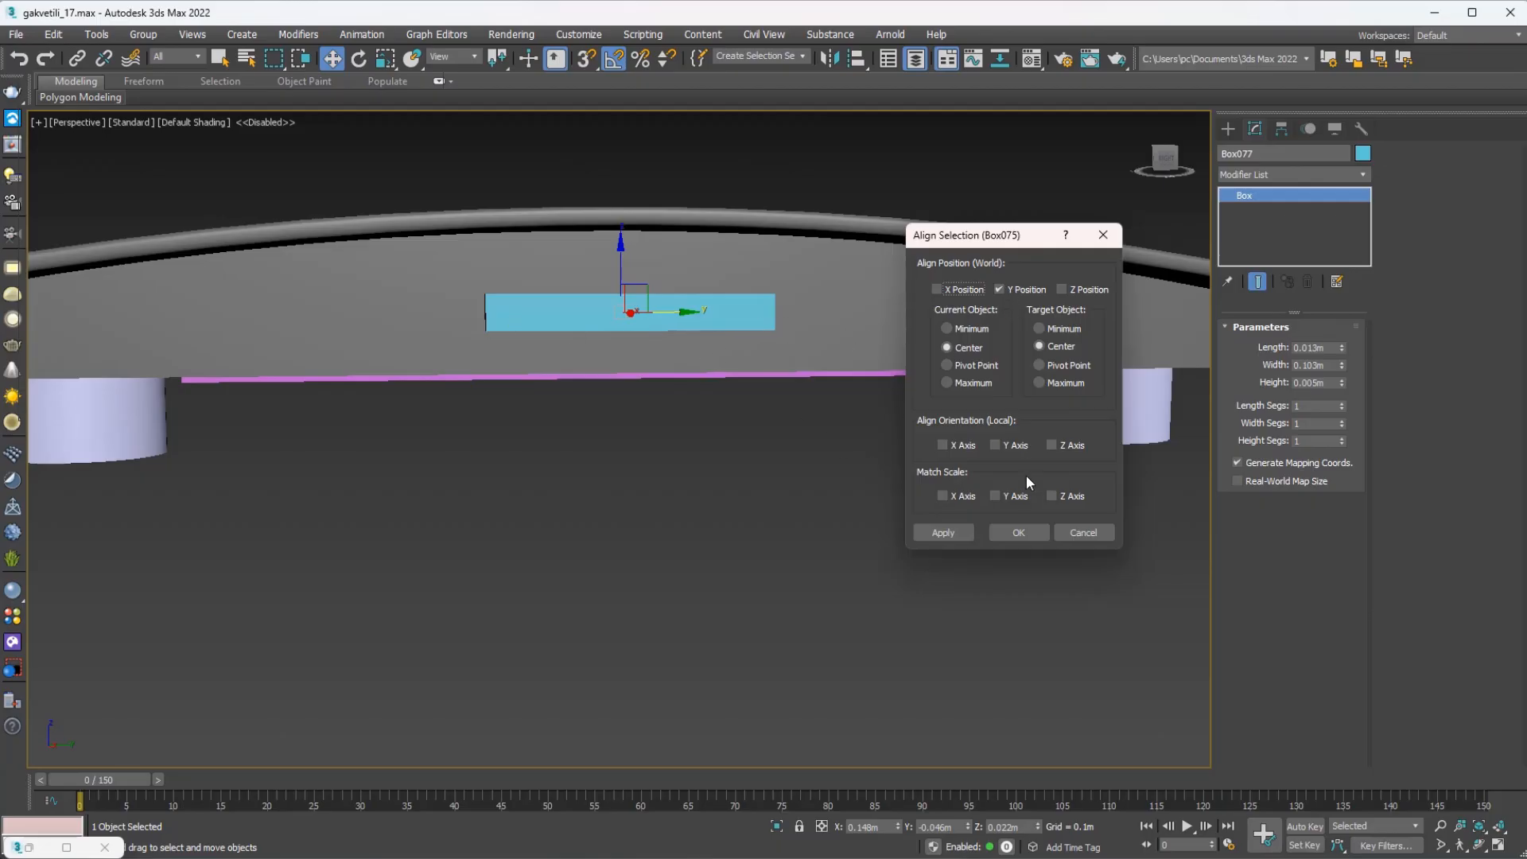
left_click(1018, 532)
middle_click_drag(1018, 532, 1005, 366, "alt")
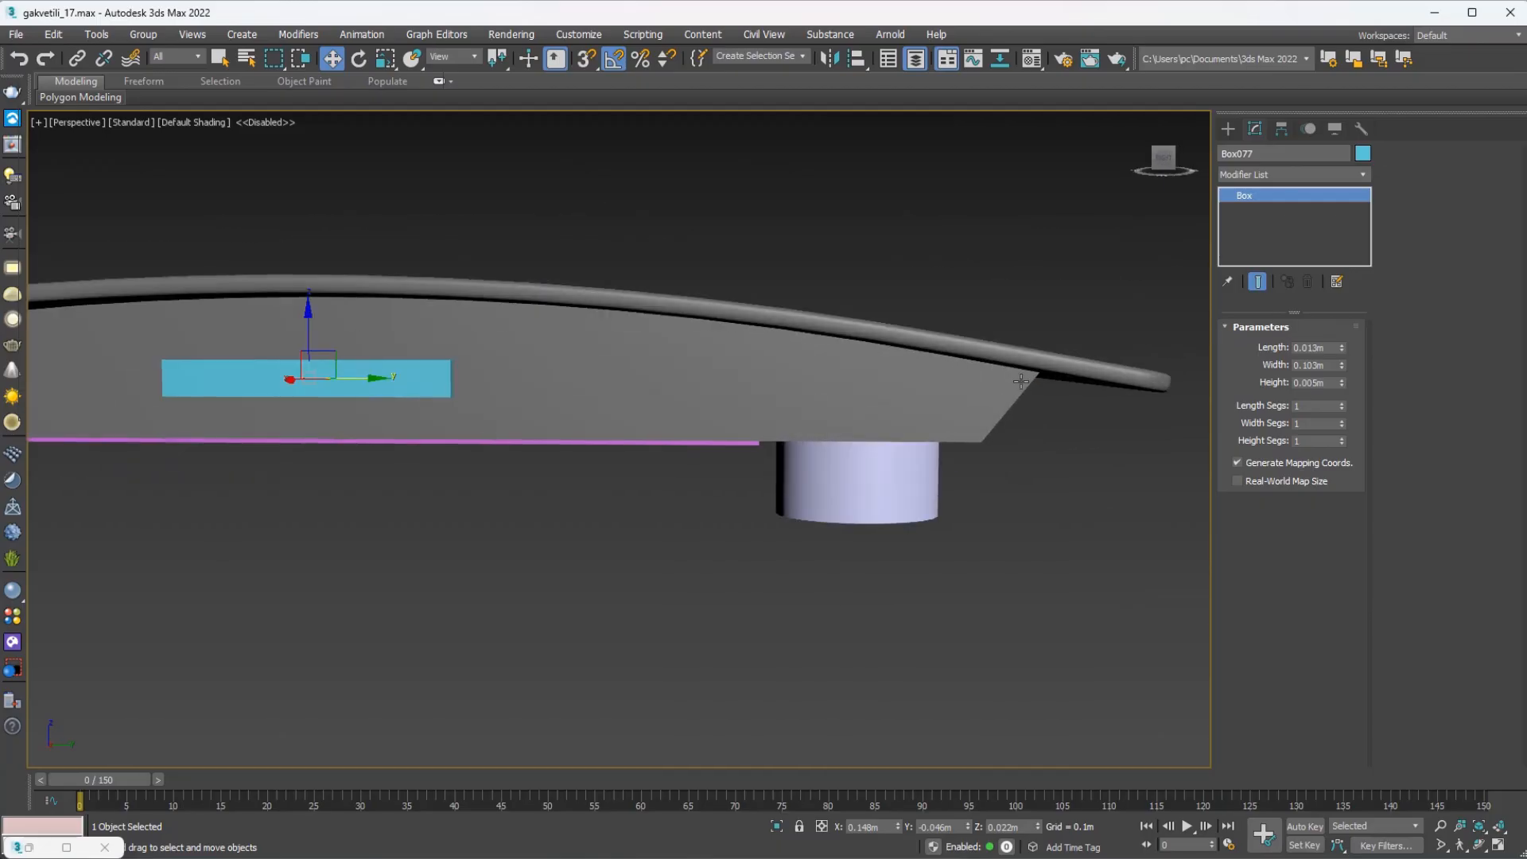
Isolate the arched block together with the side-face box and view them from the left in wireframe.
scroll(1038, 379, "up", 3)
scroll(1039, 366, "up", 4)
scroll(1026, 352, "down", 5)
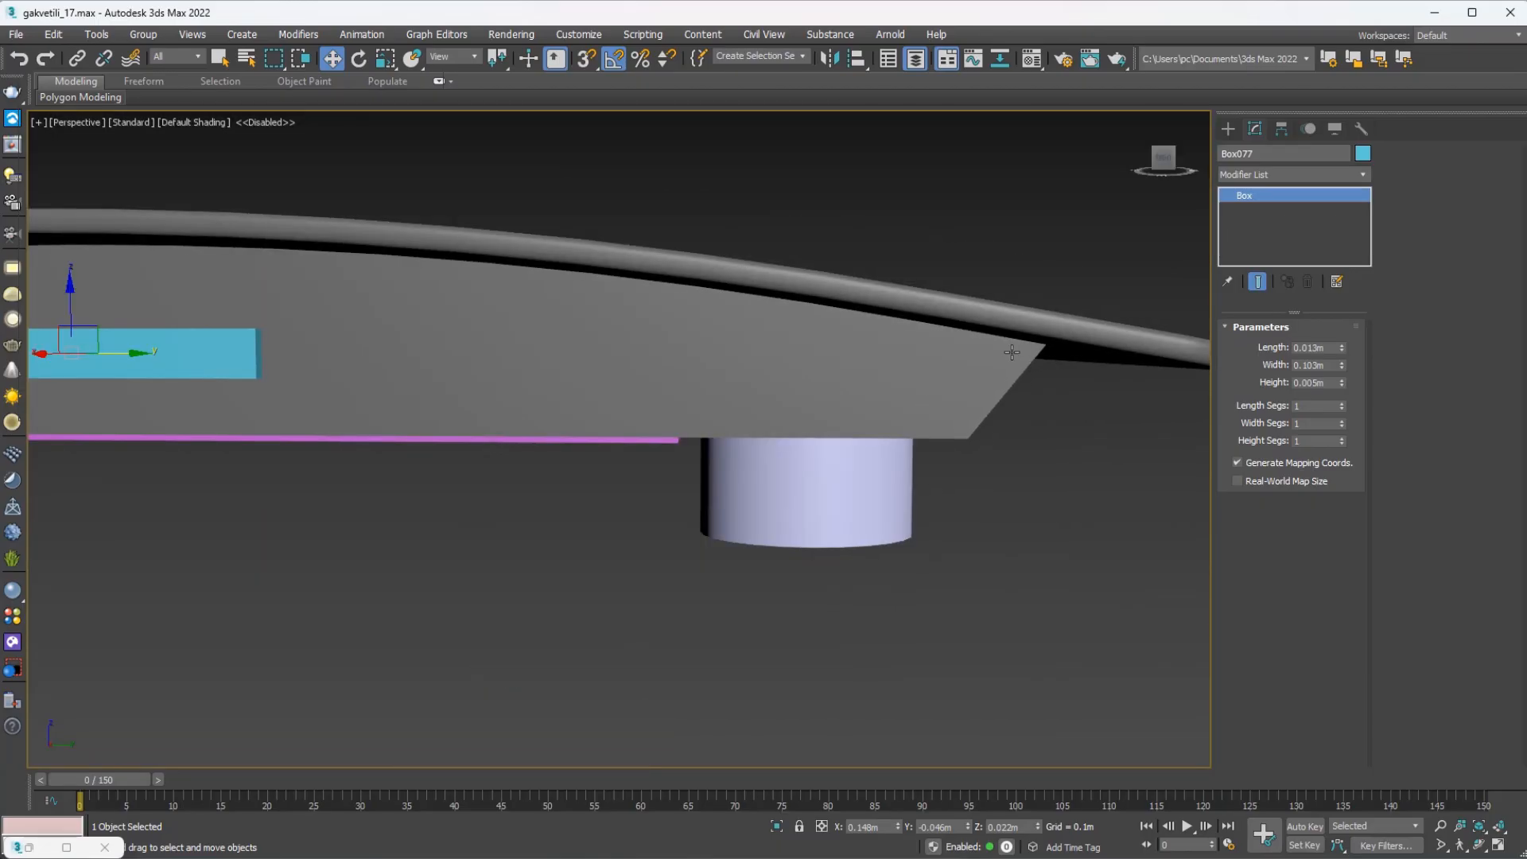
left_click(972, 369)
left_click(206, 358, "ctrl")
left_click(775, 826)
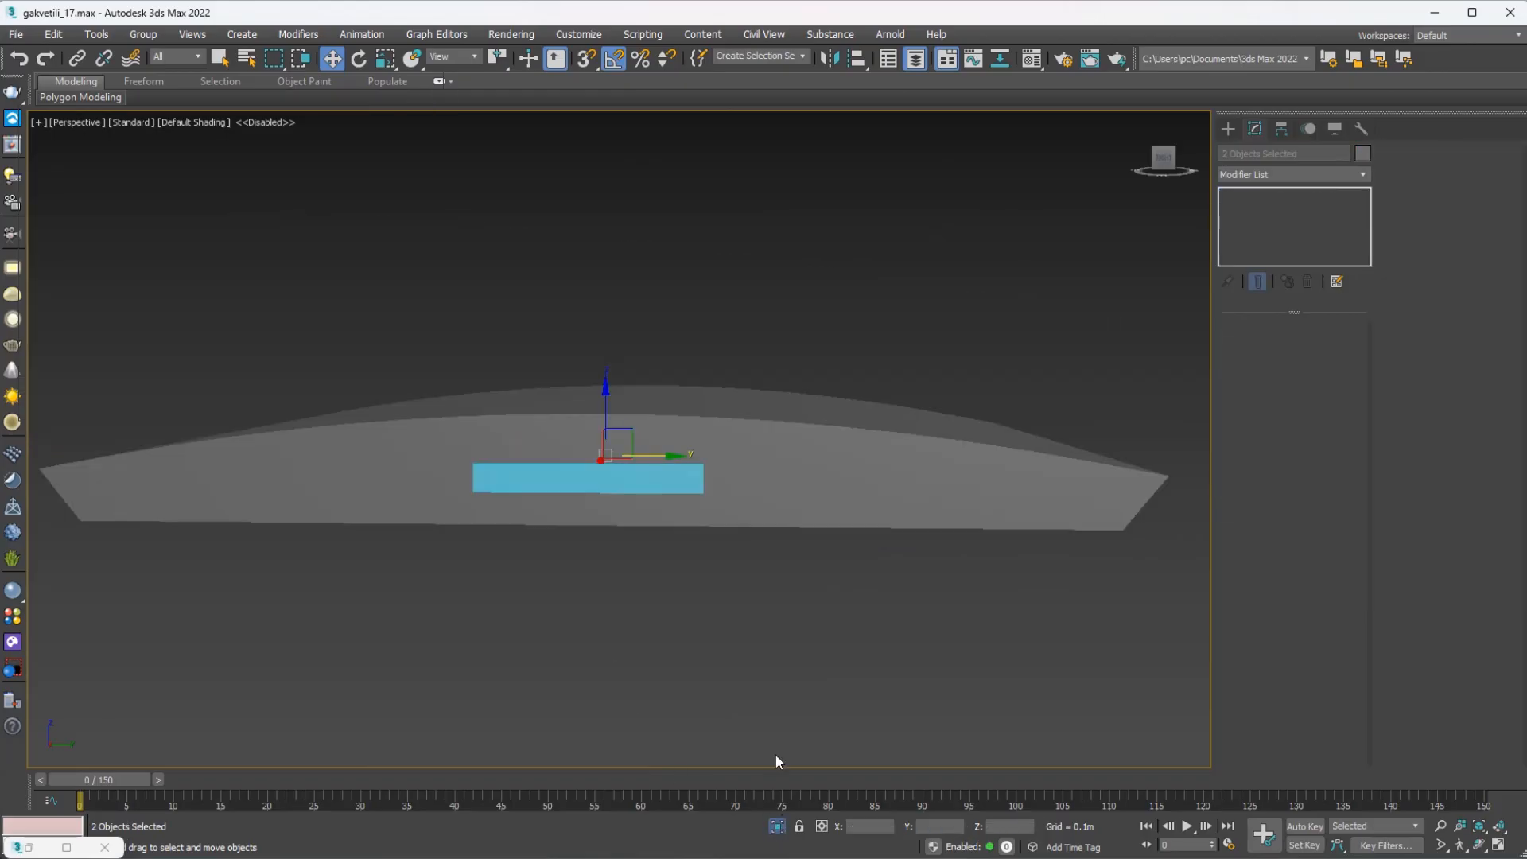
scroll(799, 548, "up", 2)
key("l")
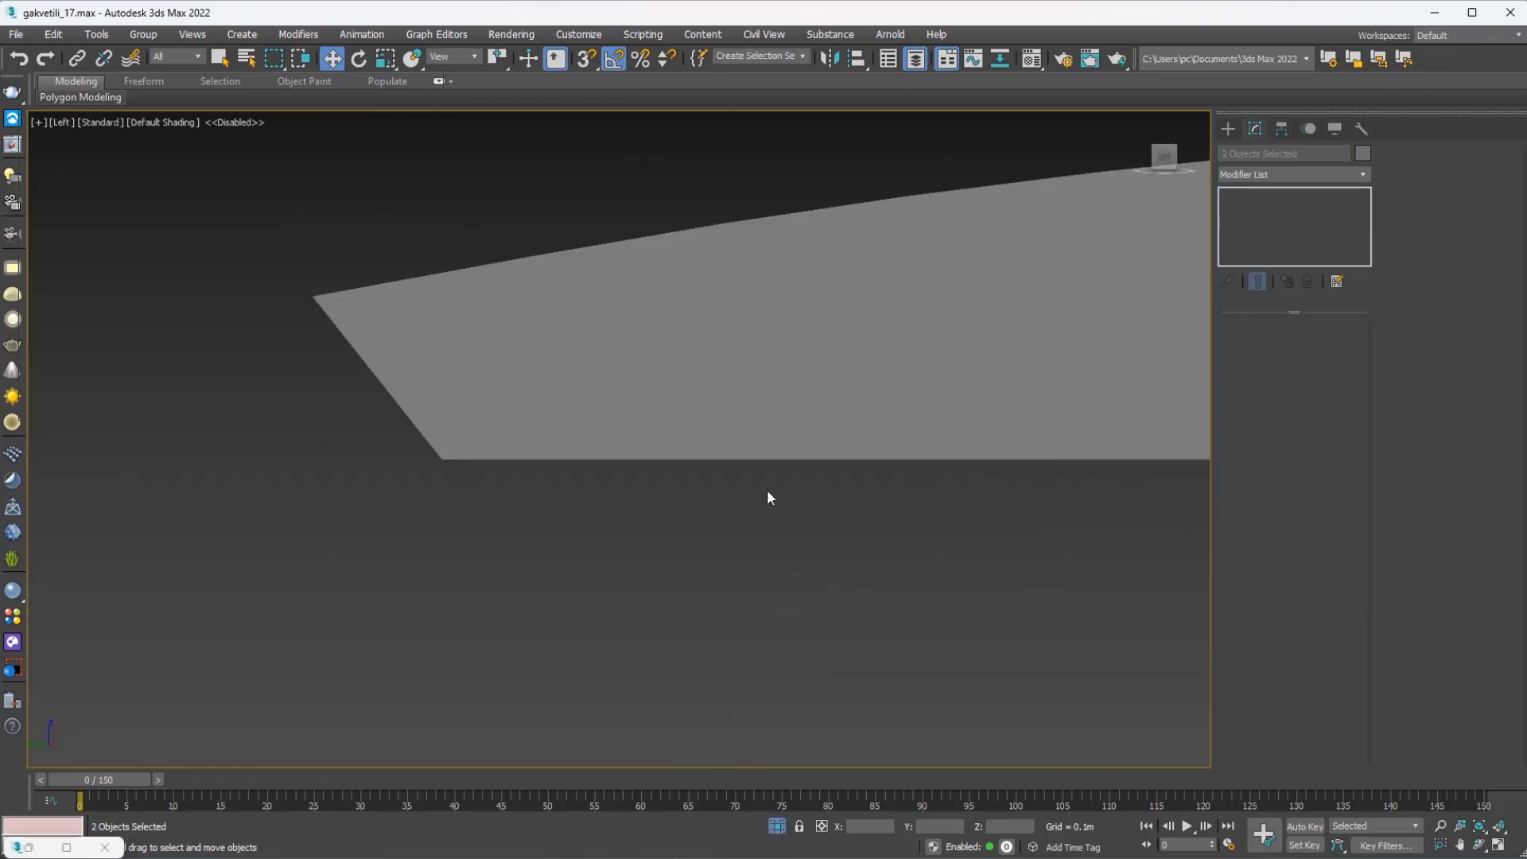
key("z")
middle_click_drag(780, 494, 976, 472)
key("F3")
middle_click_drag(789, 466, 765, 473)
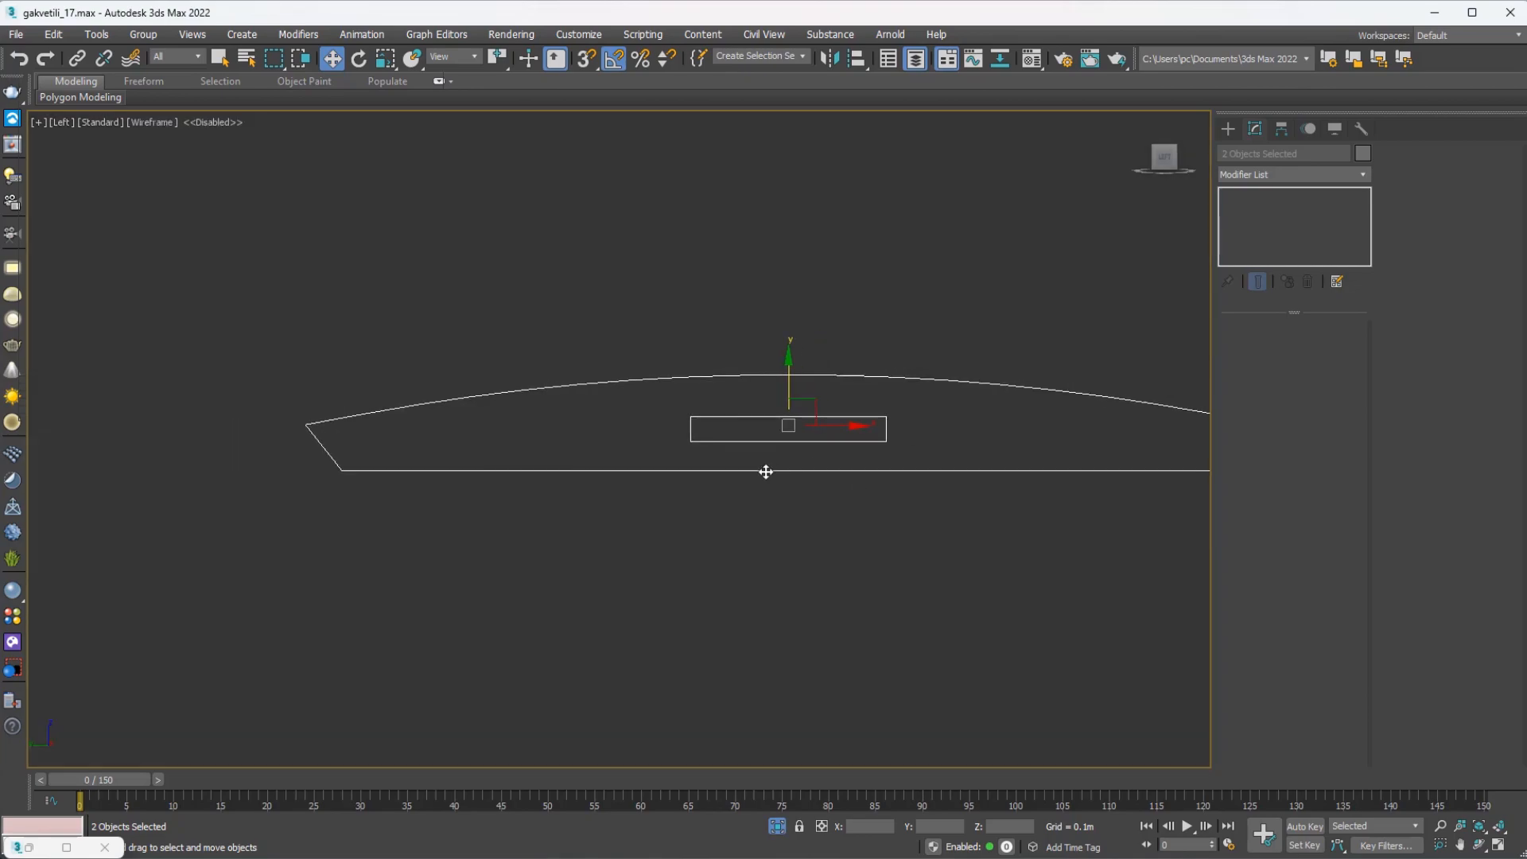
In the front view, lower the side-face box to a Z position of about 0.018 m.
key("f")
left_click(840, 407)
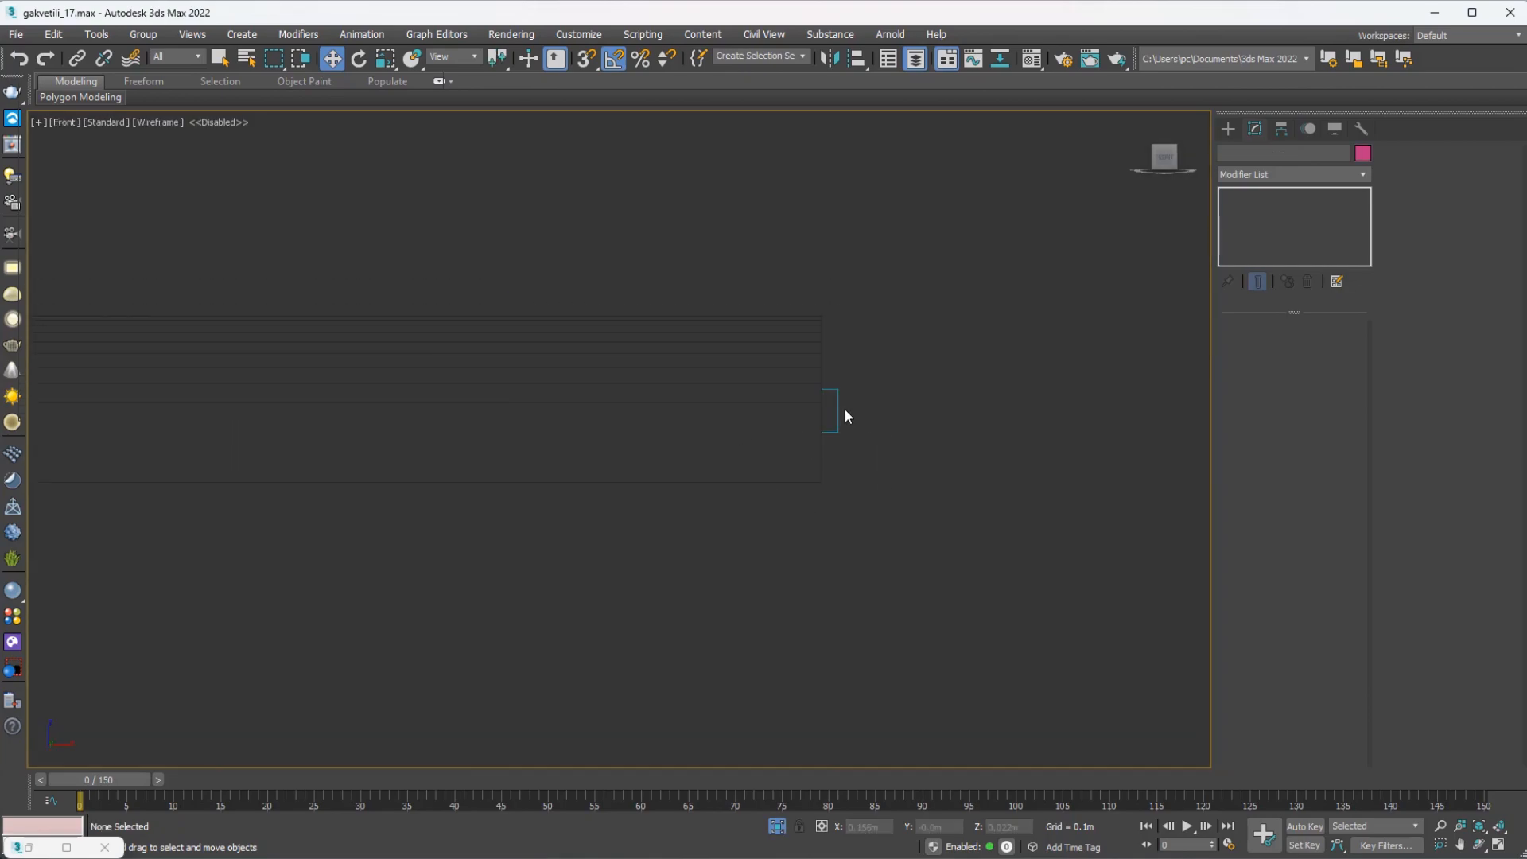
scroll(827, 403, "up", 5)
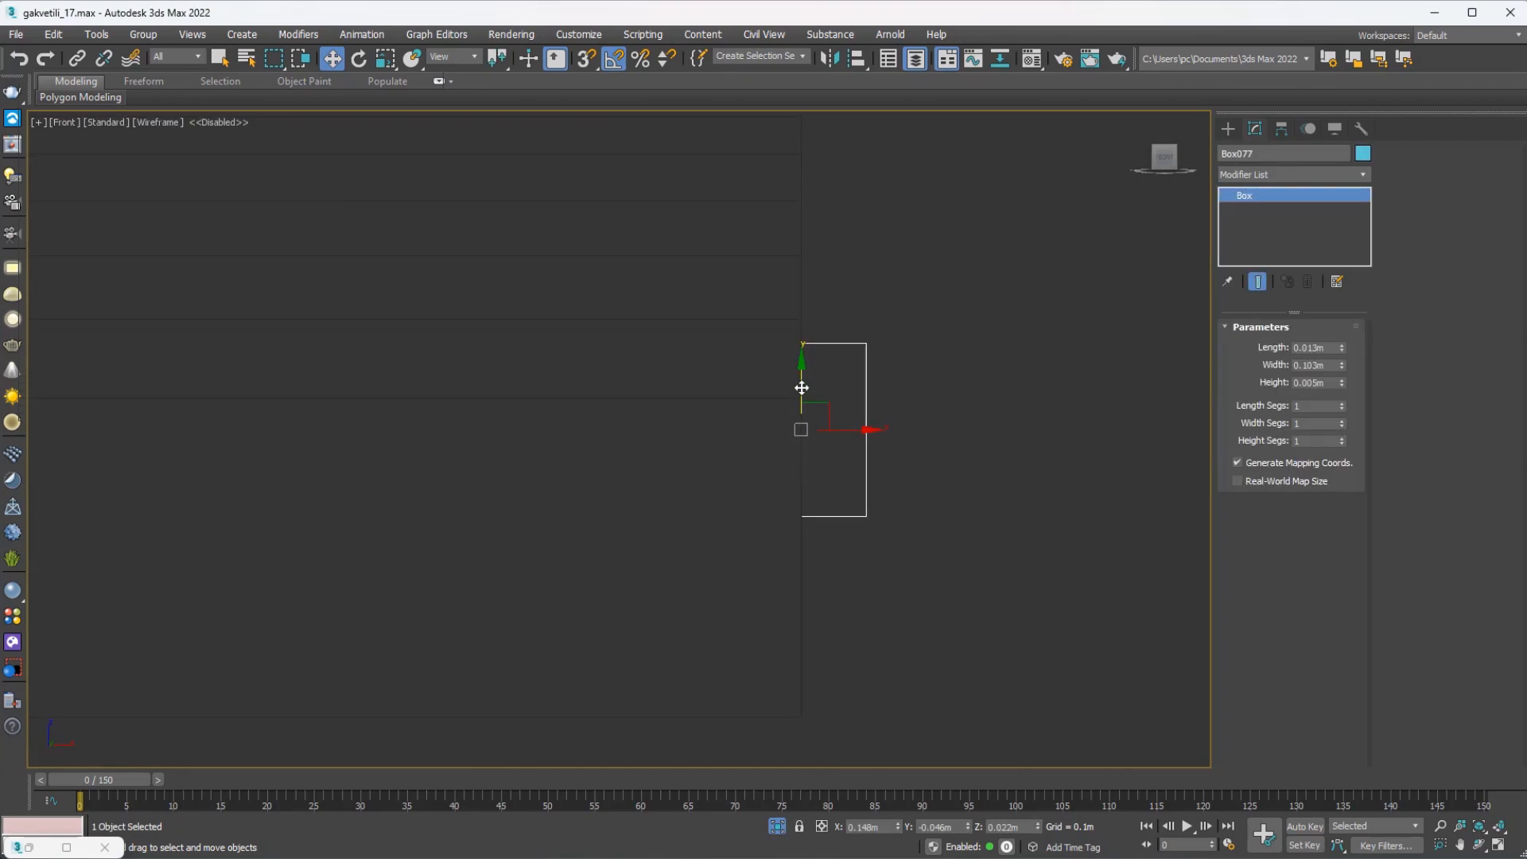
left_click_drag(802, 387, 804, 431)
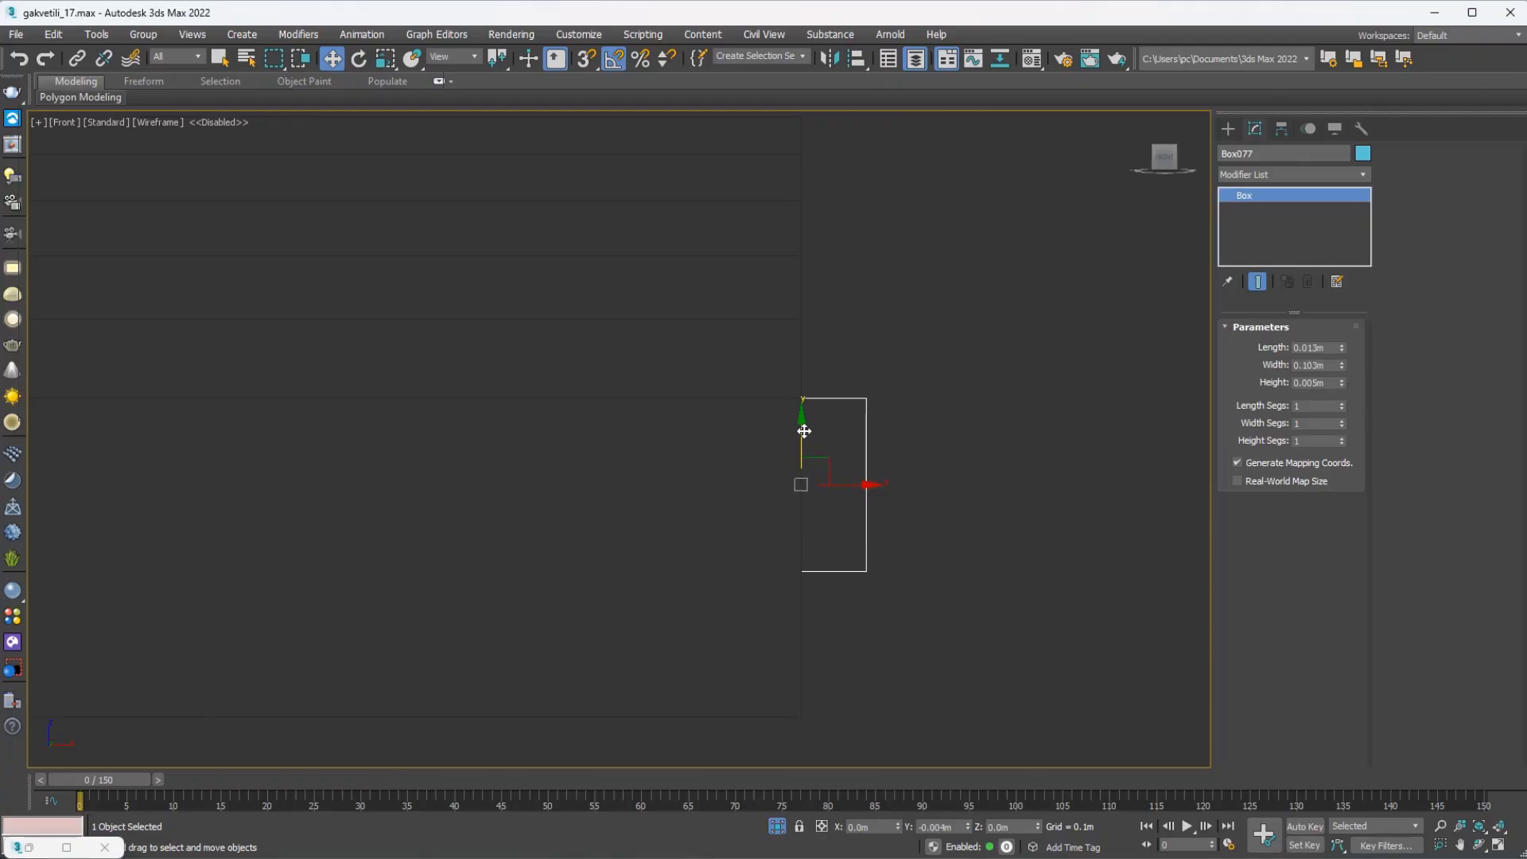
scroll(807, 400, "up", 3)
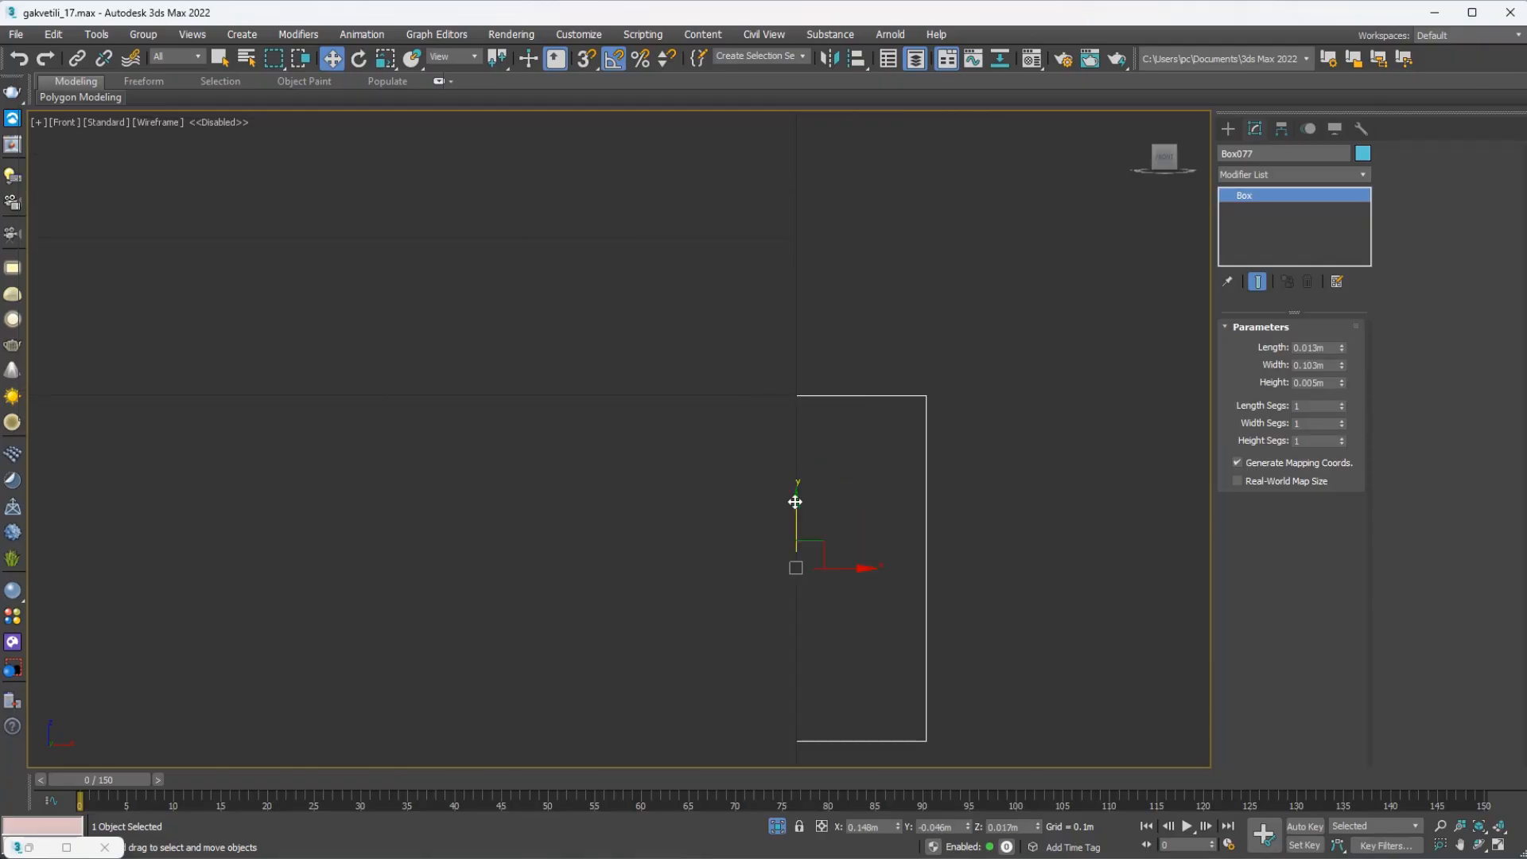
left_click_drag(795, 502, 795, 502)
In shaded perspective with edged faces, sink the side-face box about 0.003 m into the block along X and end isolation.
key("p")
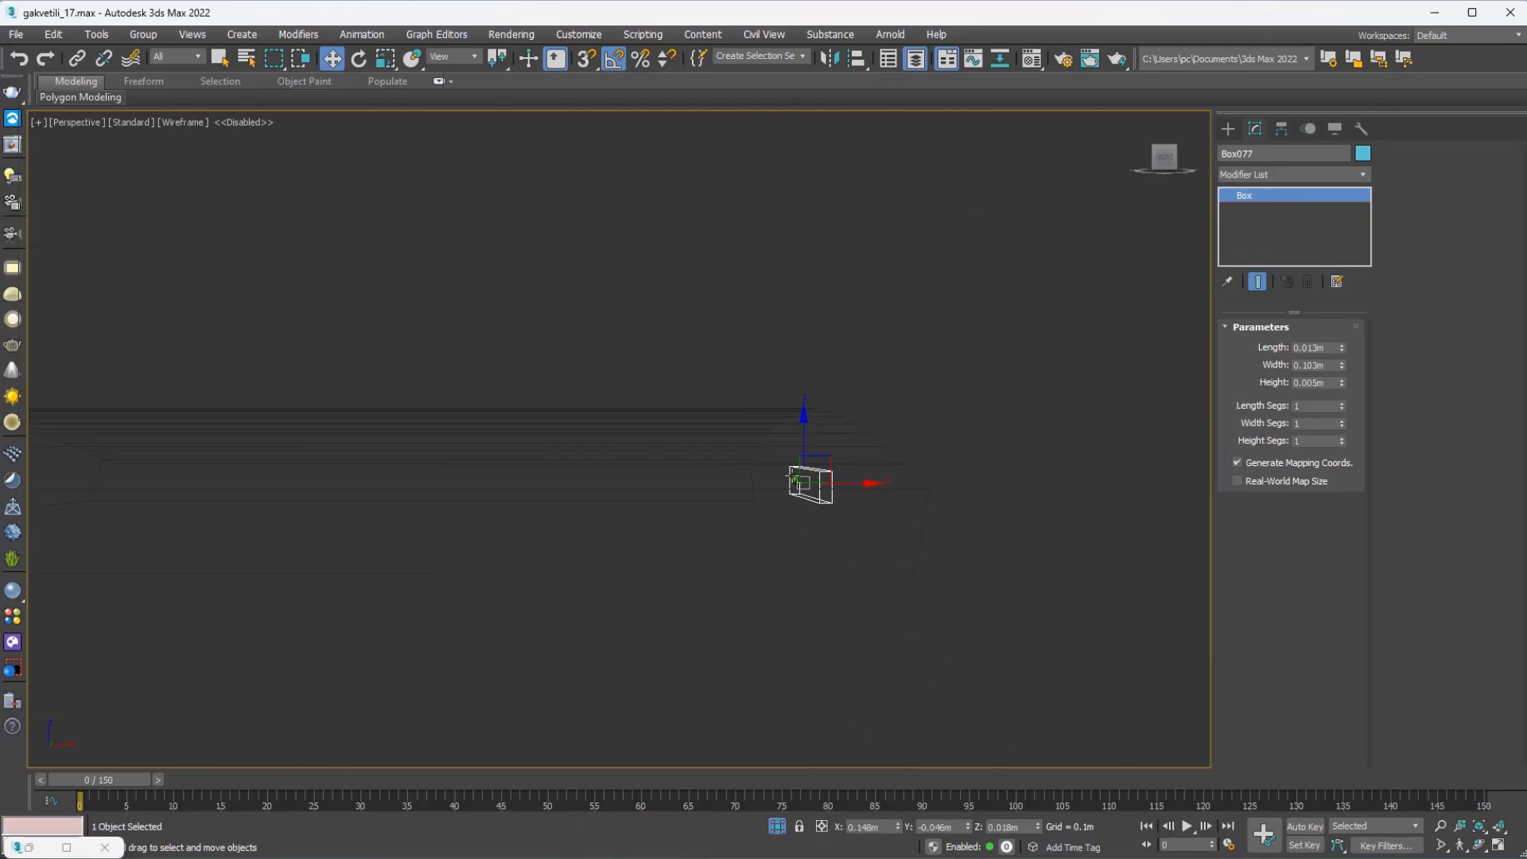
key("F3")
scroll(794, 480, "up", 4)
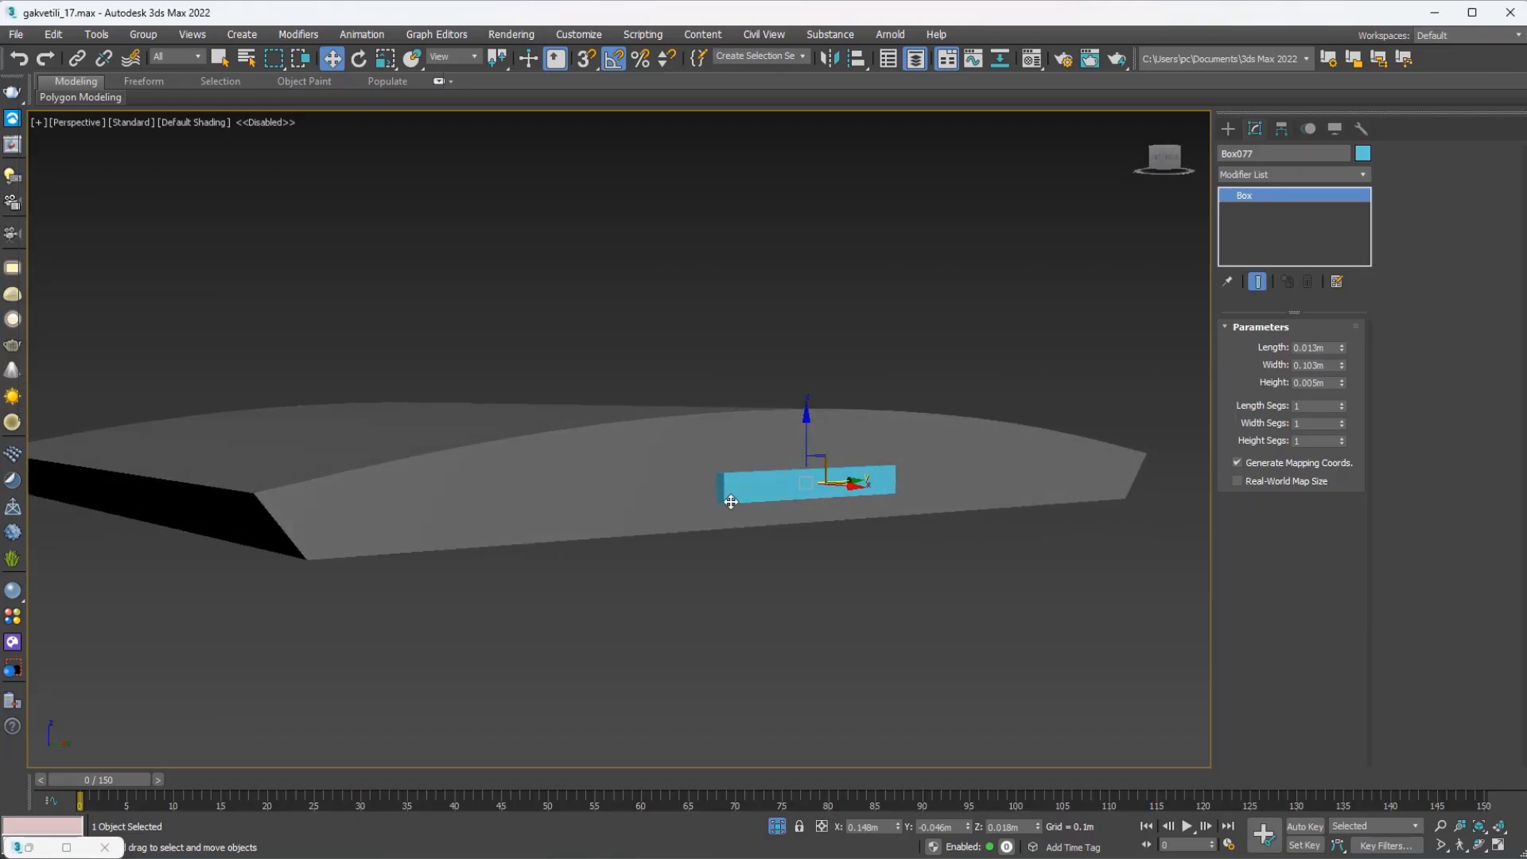
key("F4")
middle_click_drag(731, 502, 825, 480, "alt")
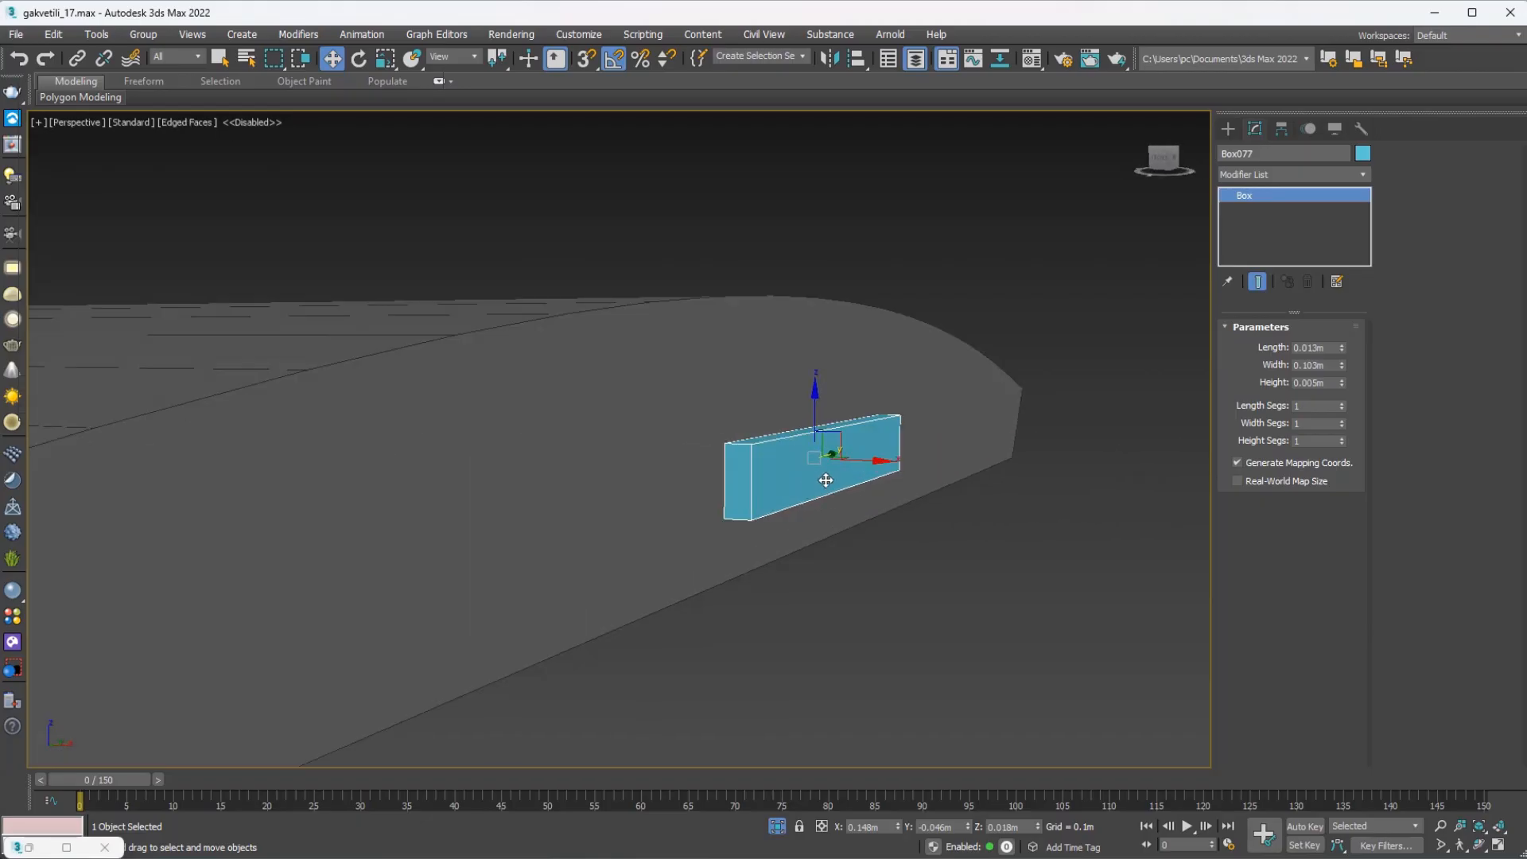
left_click_drag(865, 461, 852, 461)
scroll(816, 540, "down", 3)
middle_click_drag(816, 539, 810, 559, "alt")
left_click(777, 827)
middle_click_drag(740, 477, 795, 367)
scroll(747, 460, "down", 4)
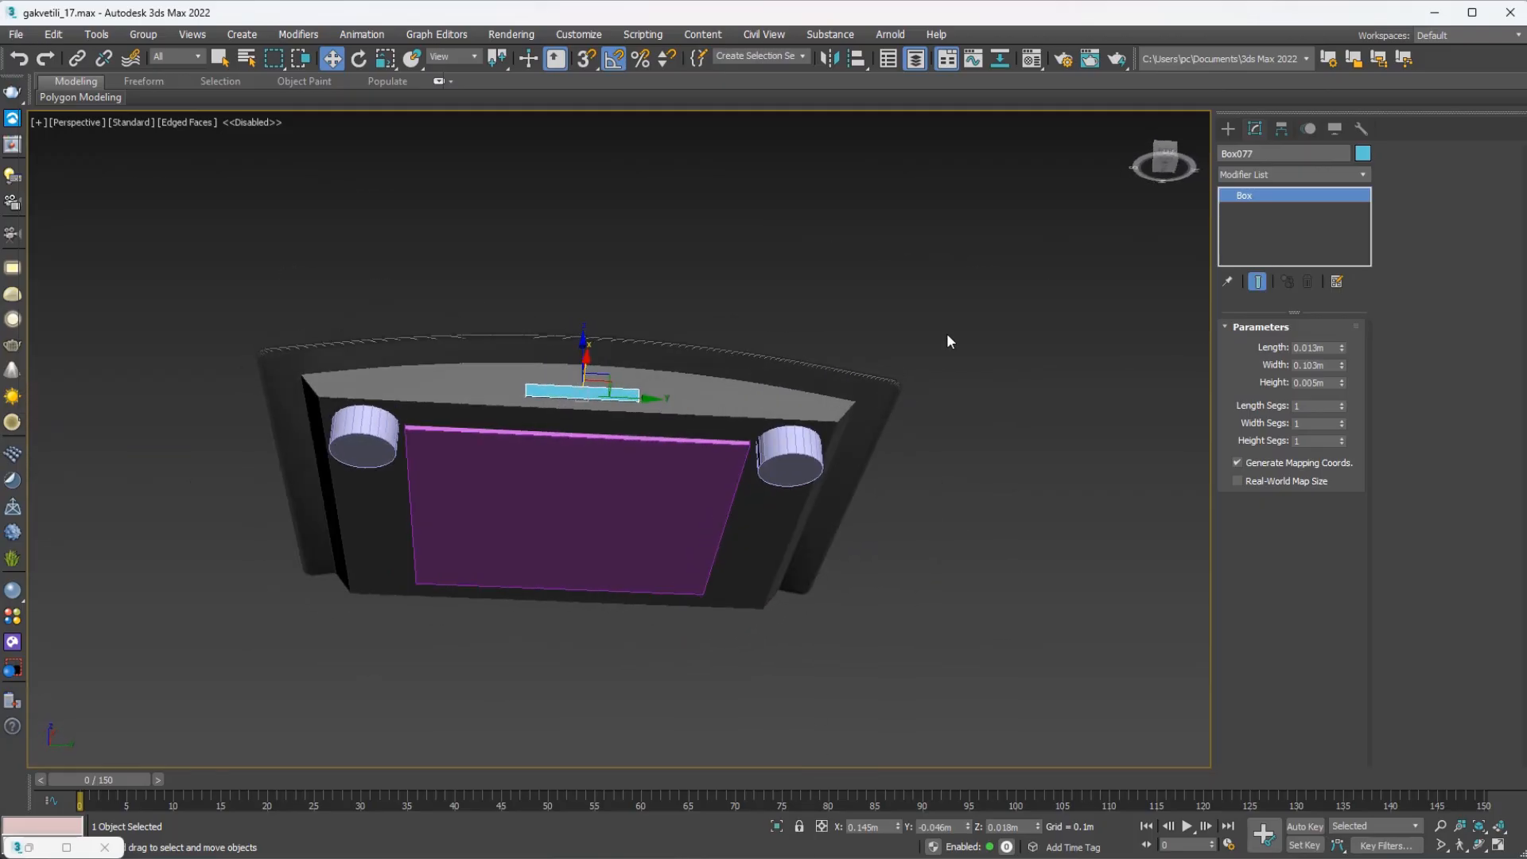
Subtract copies of both cylinders, the base box and the side-face box from the arched block with ProBoolean.
left_click(946, 332)
left_click(1228, 128)
left_click(1288, 179)
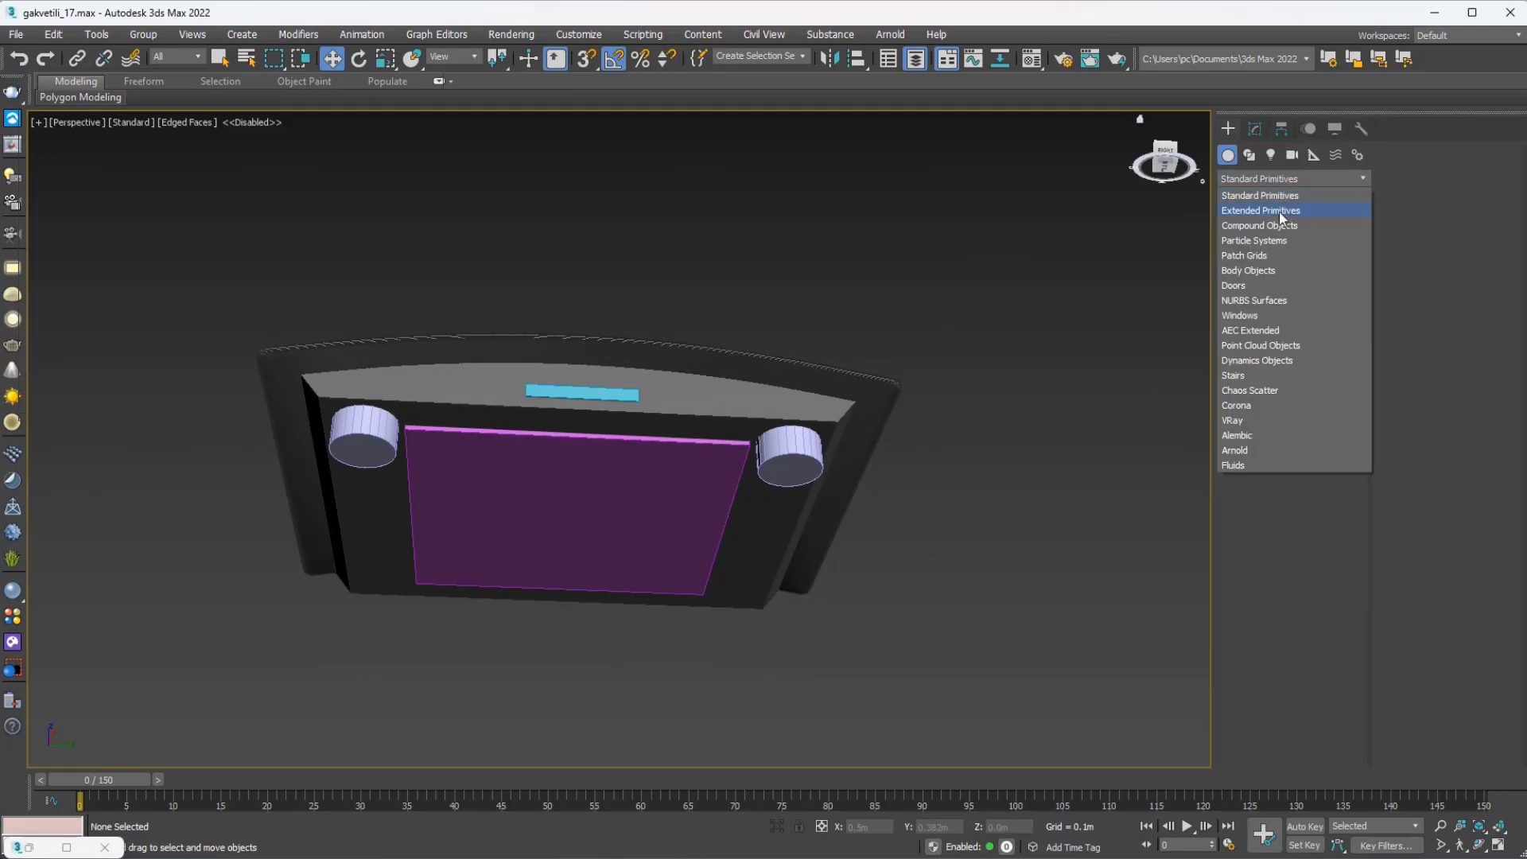
left_click(1261, 224)
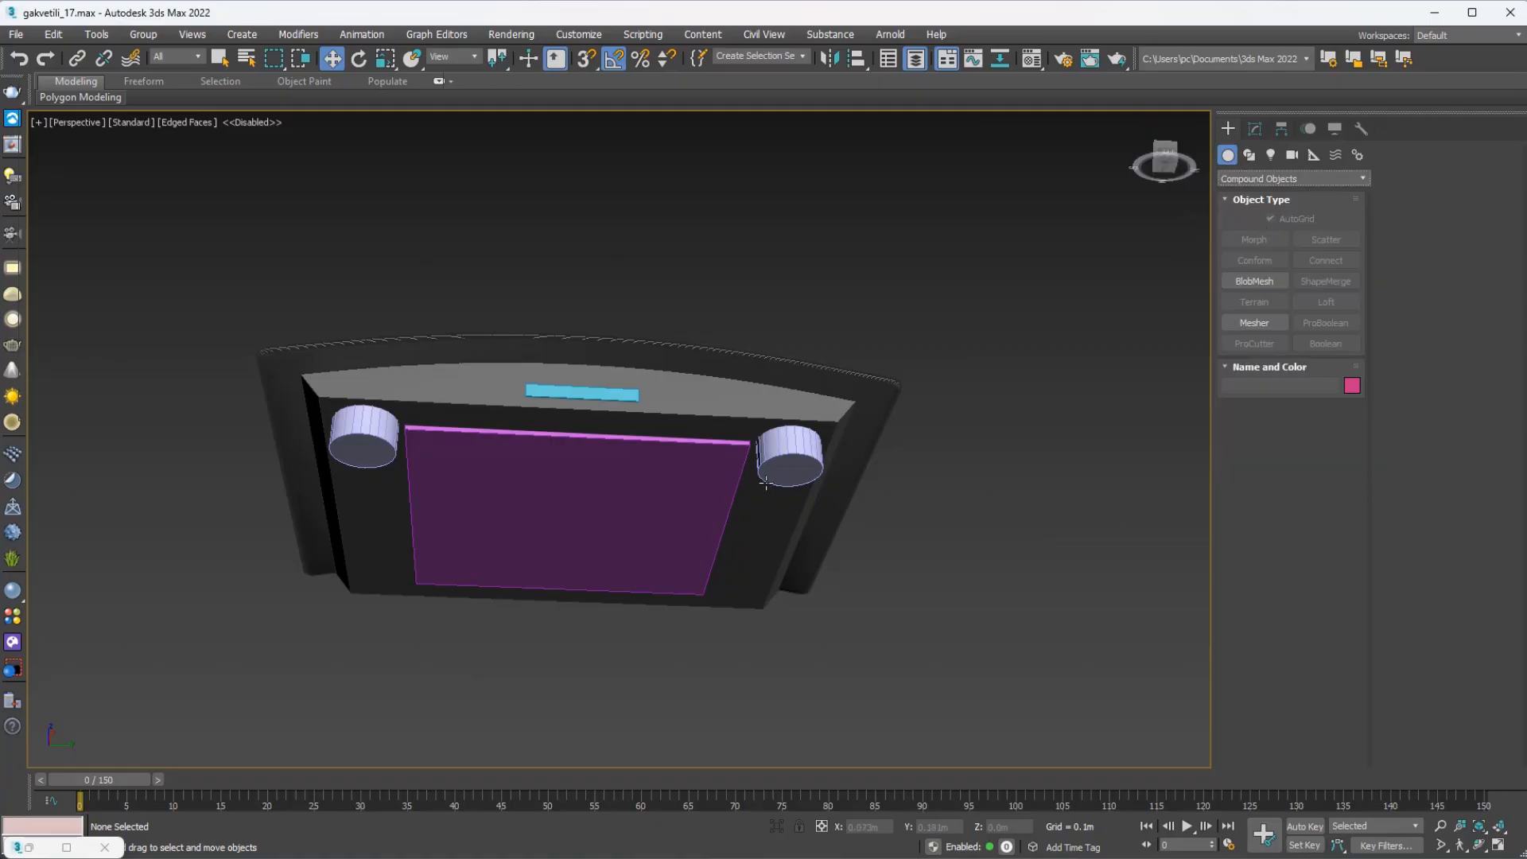
middle_click_drag(618, 529, 757, 389, "alt")
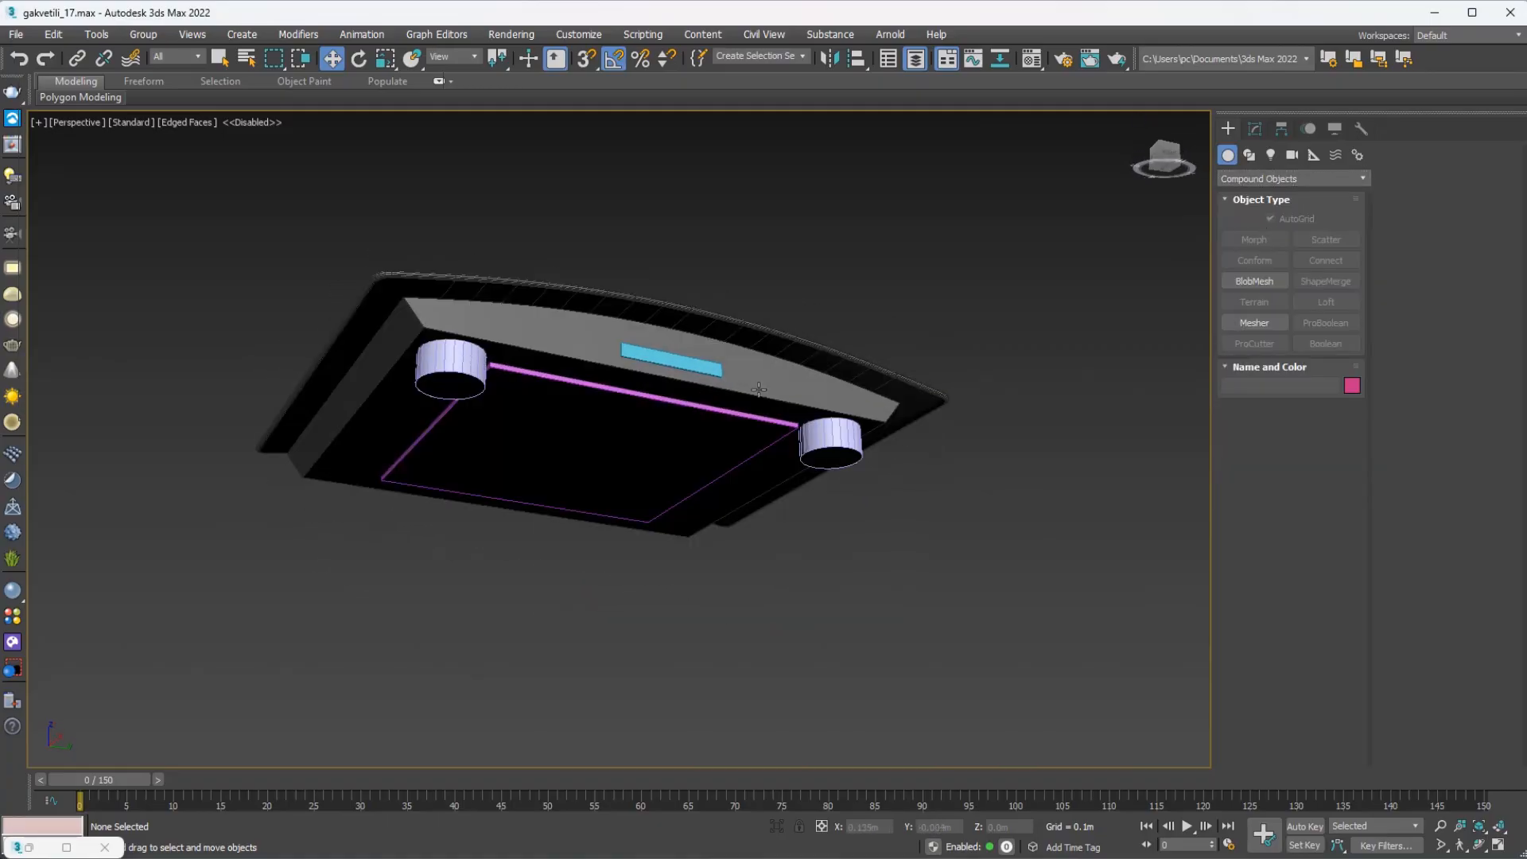
left_click(807, 368)
scroll(768, 376, "up", 2)
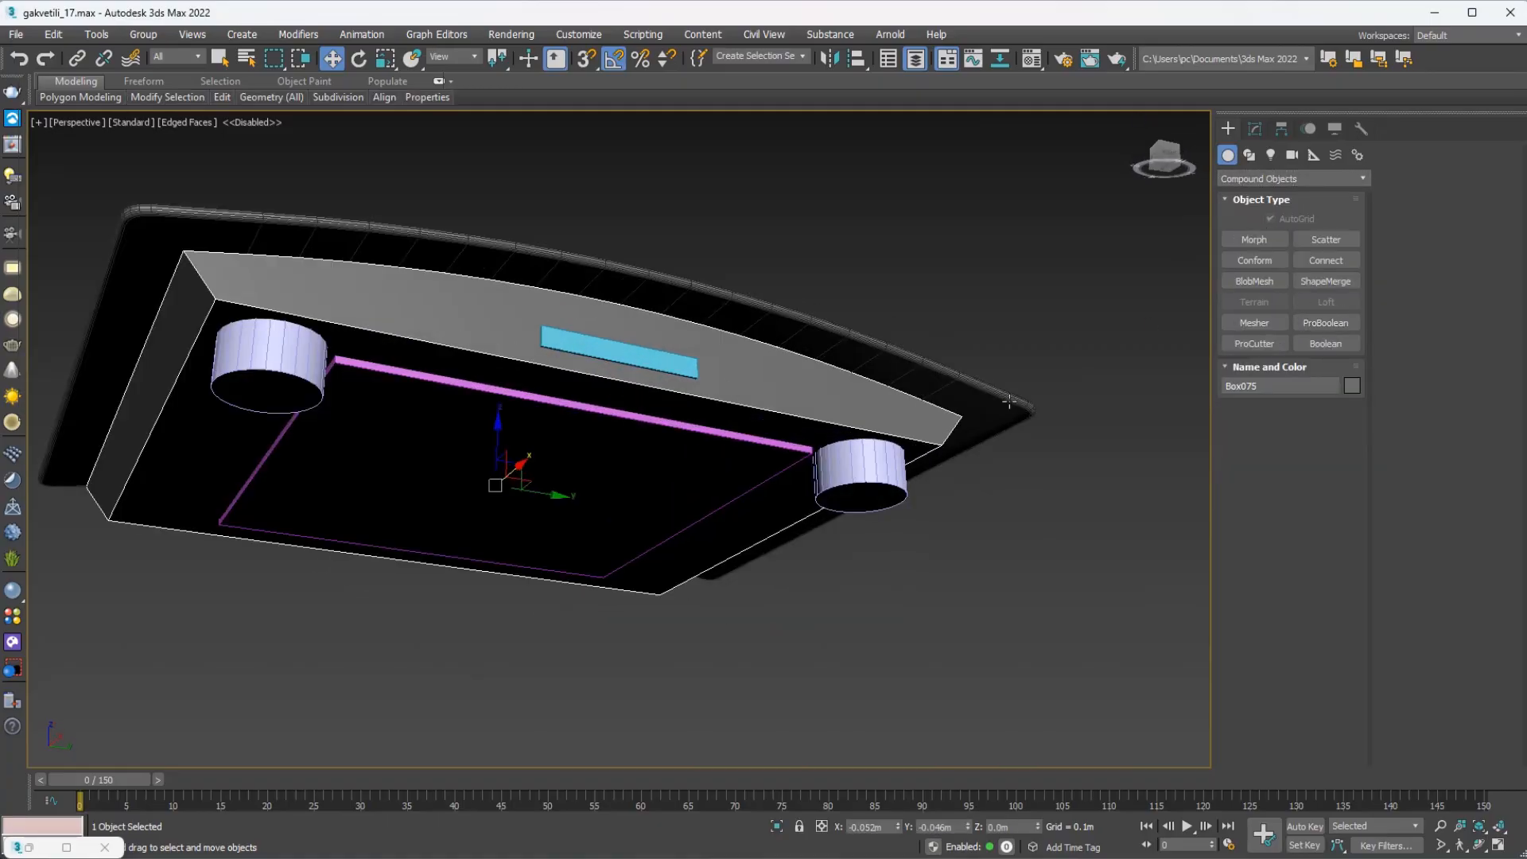
left_click(1324, 323)
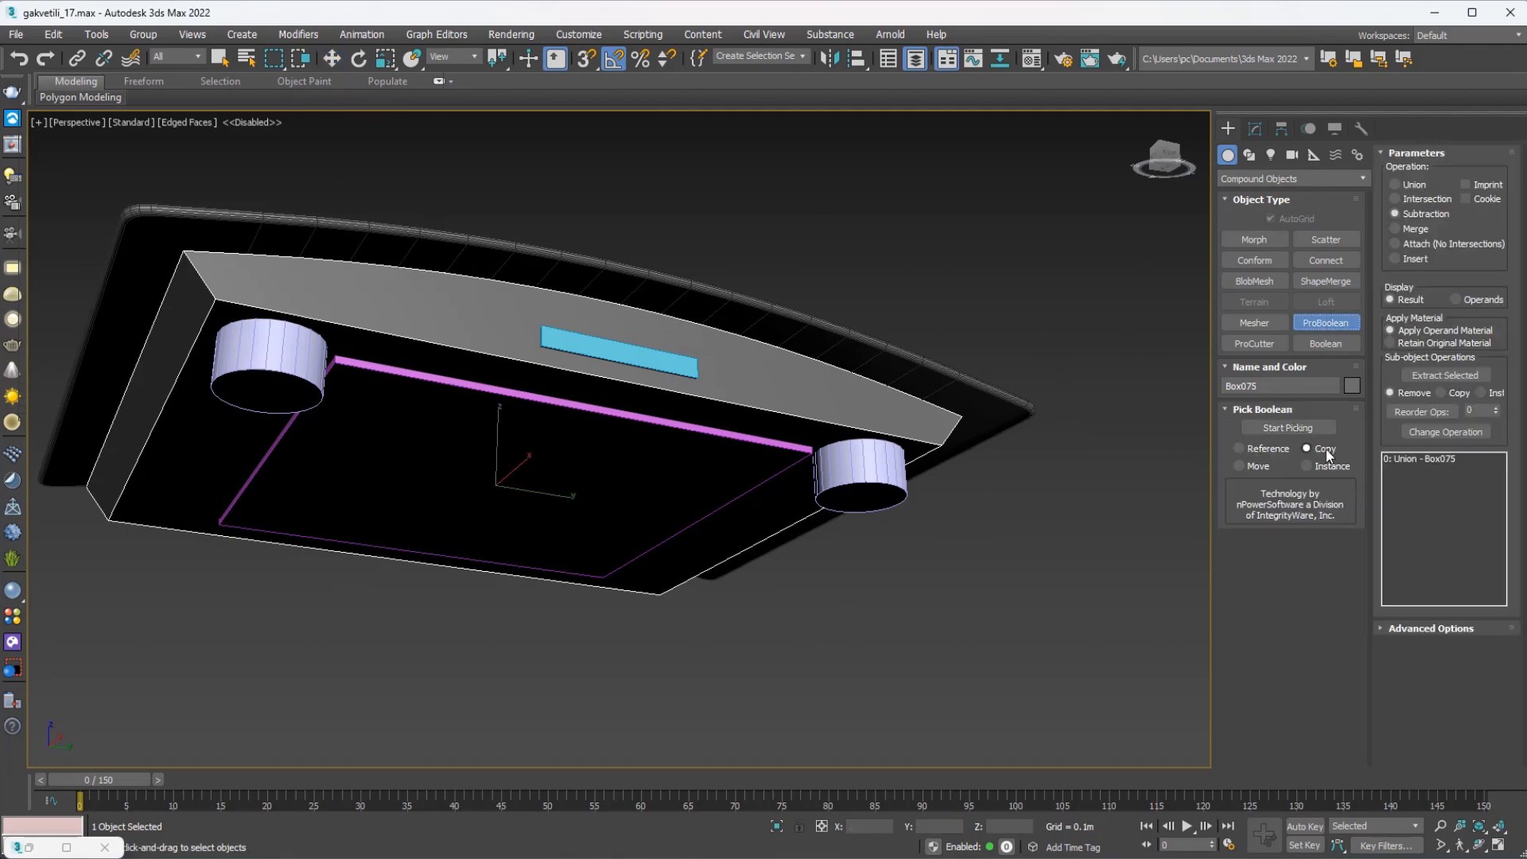
left_click(1288, 428)
left_click(862, 488)
middle_click_drag(573, 507, 607, 417)
left_click(564, 423)
left_click(291, 309)
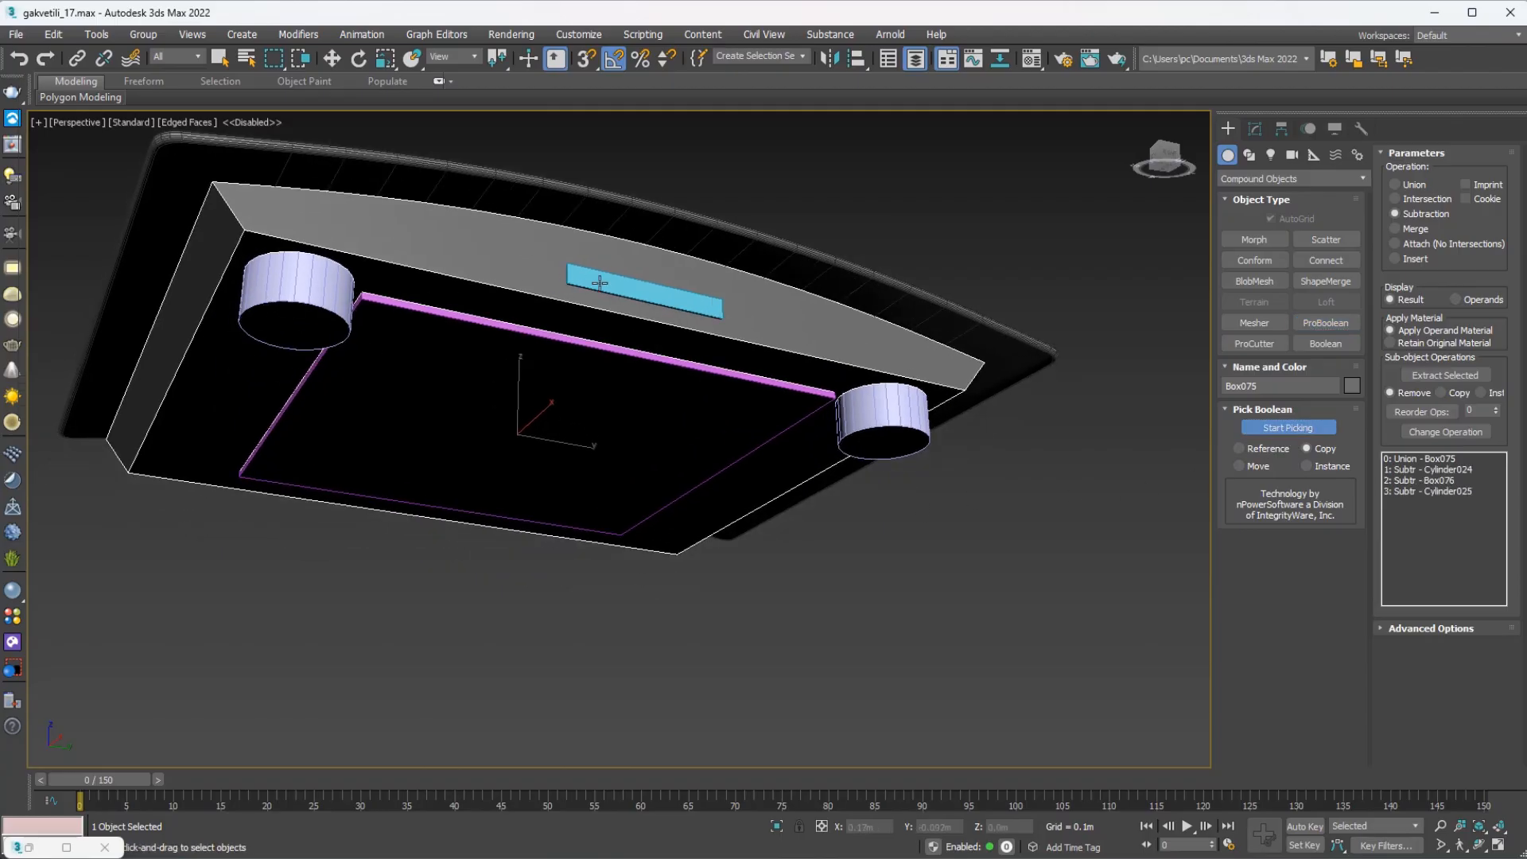
left_click(648, 293)
scroll(572, 366, "down", 4)
key("w")
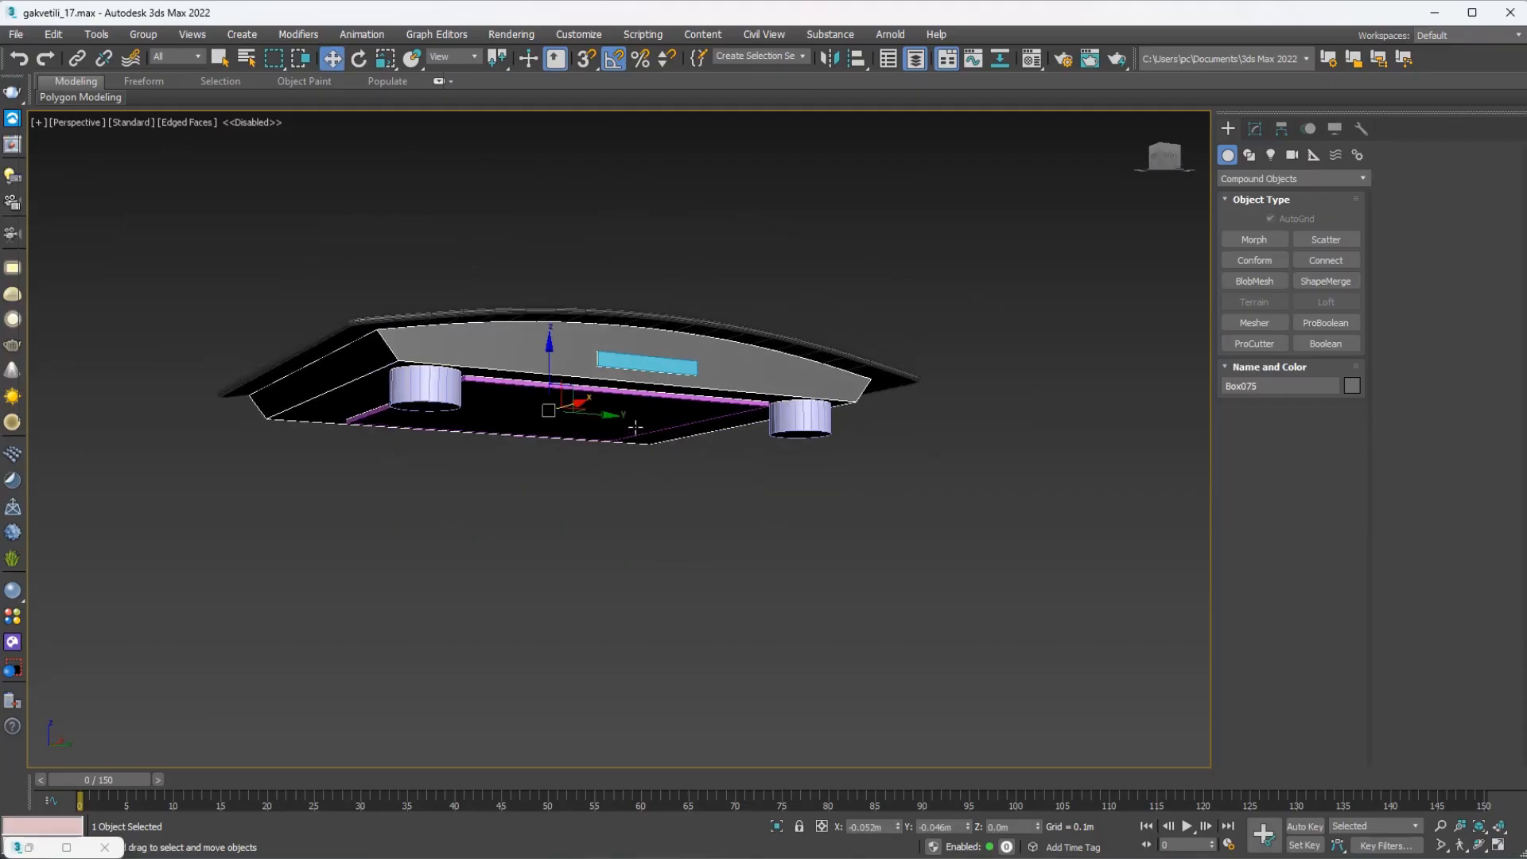
Select the base box and both cylinders and move them straight down, well clear of the block's underside.
left_click(629, 405)
left_click(774, 382, "ctrl")
left_click(358, 349, "ctrl")
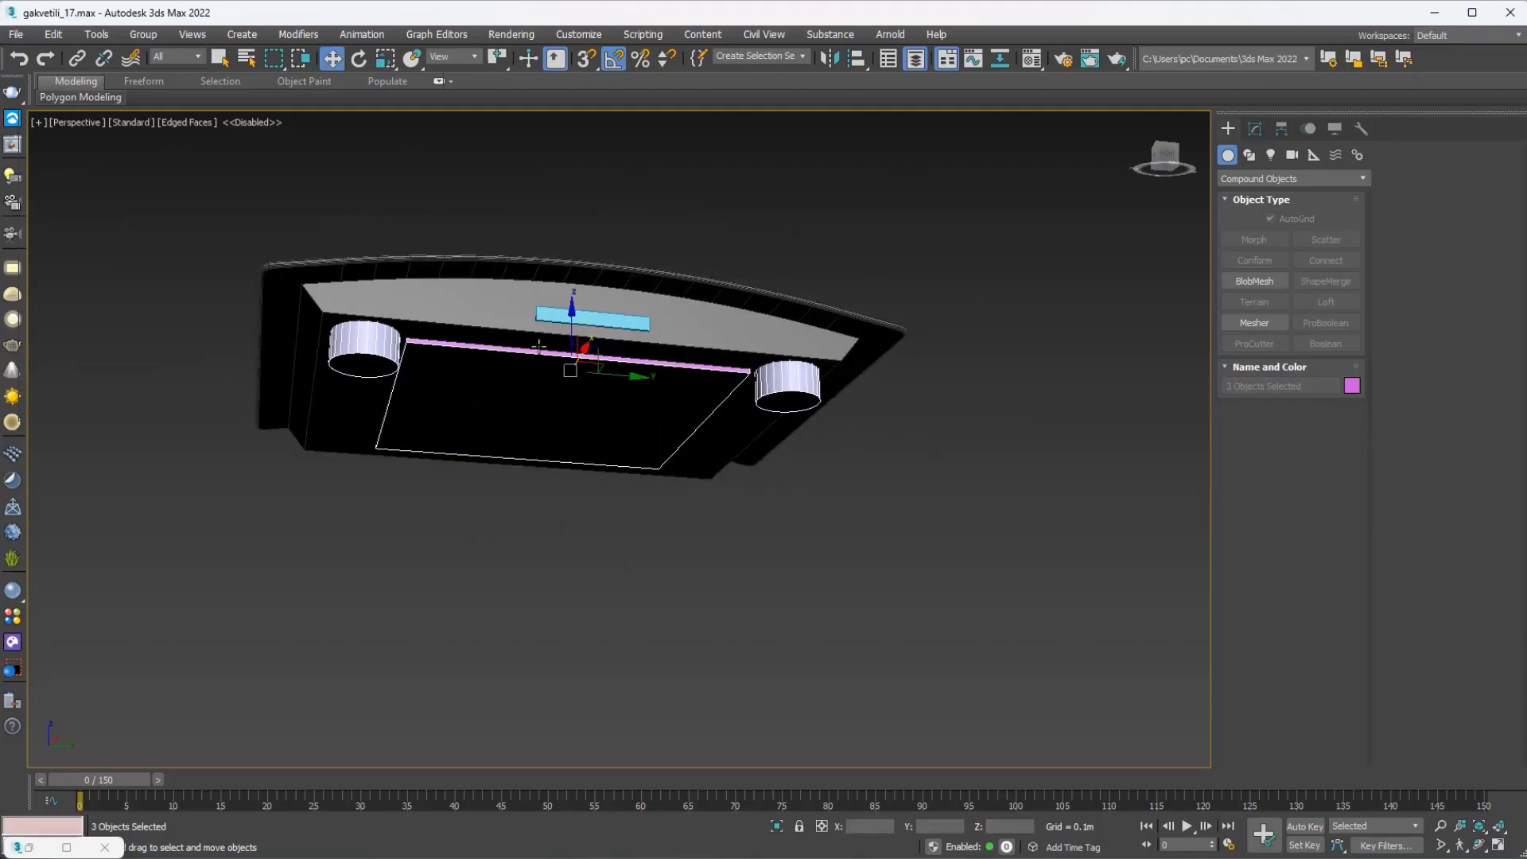
left_click_drag(571, 316, 562, 644)
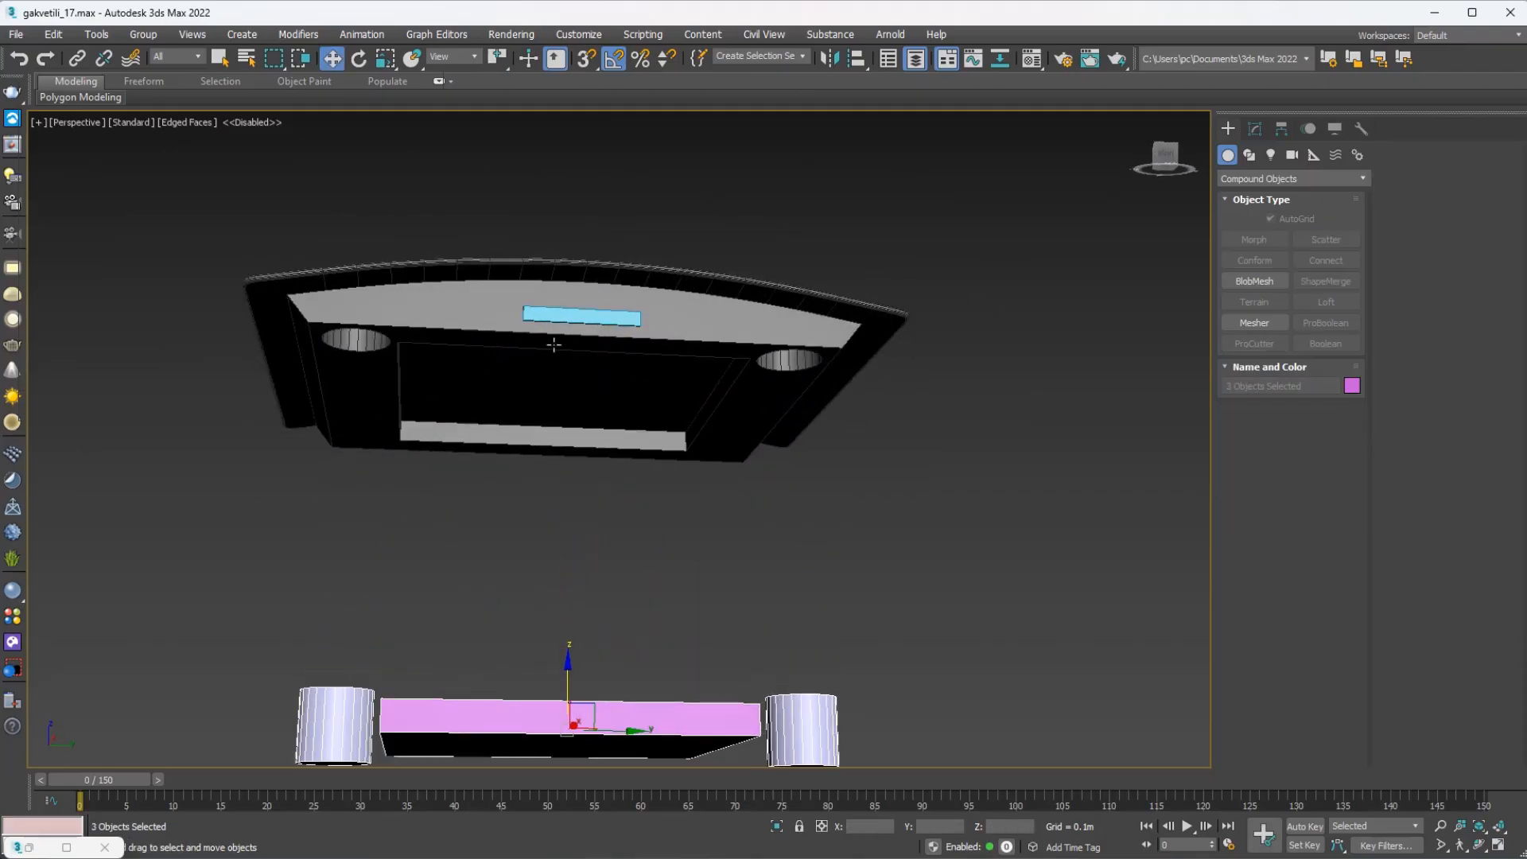
Push the side-face box about 0.002 m along negative X into its recess in the block.
scroll(560, 342, "up", 3)
left_click(552, 293)
middle_click_drag(578, 308, 637, 330, "alt")
scroll(598, 310, "up", 4)
scroll(596, 312, "up", 3)
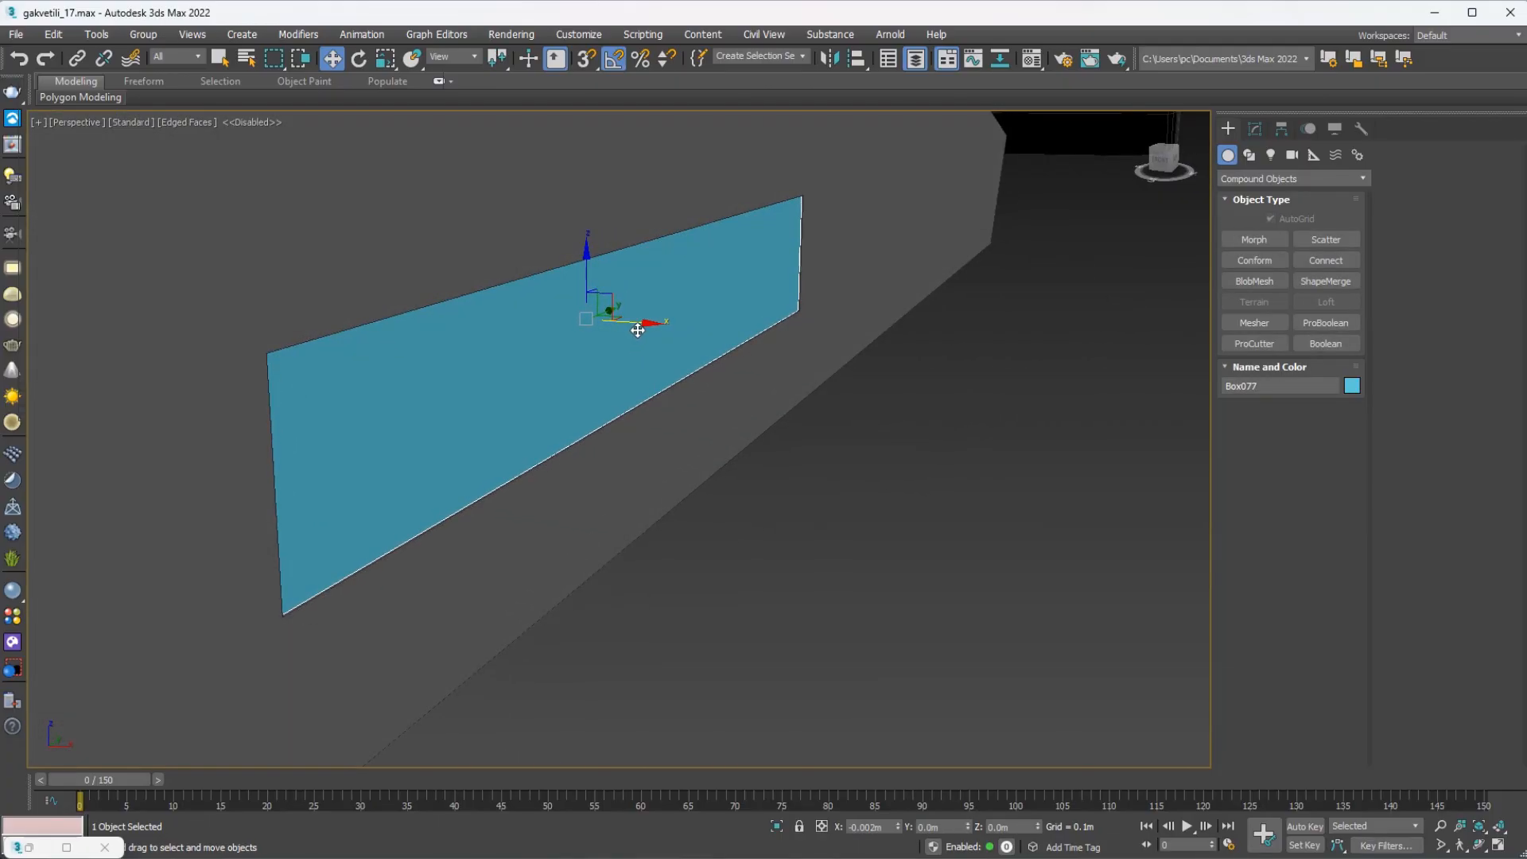
middle_click_drag(764, 307, 663, 277, "alt")
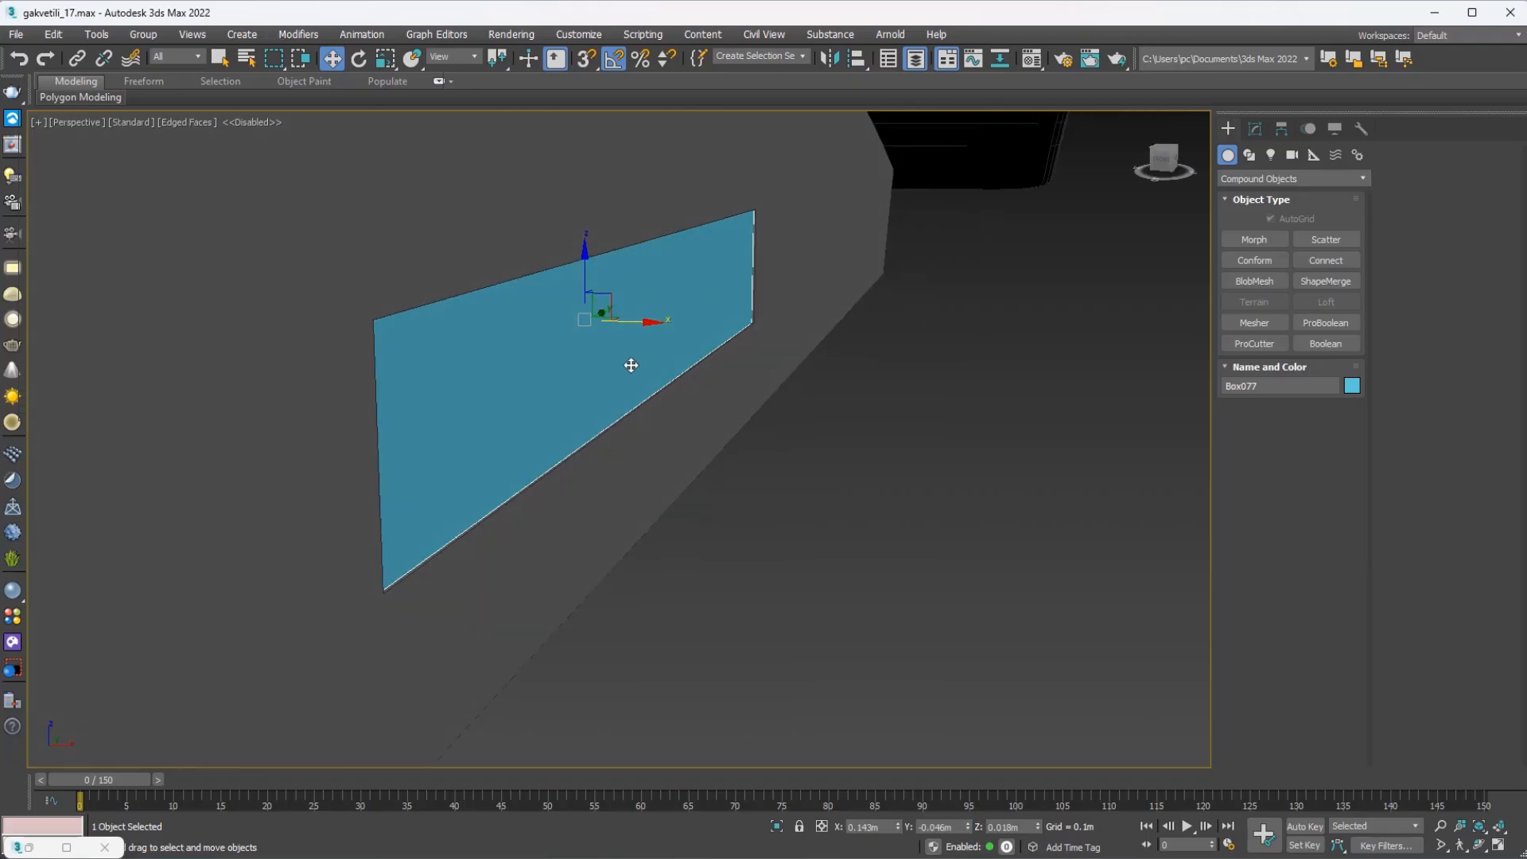
mouse_move(631, 365)
middle_mouse_down("alt")
mouse_move(613, 365)
mouse_move(642, 360)
middle_mouse_up("alt")
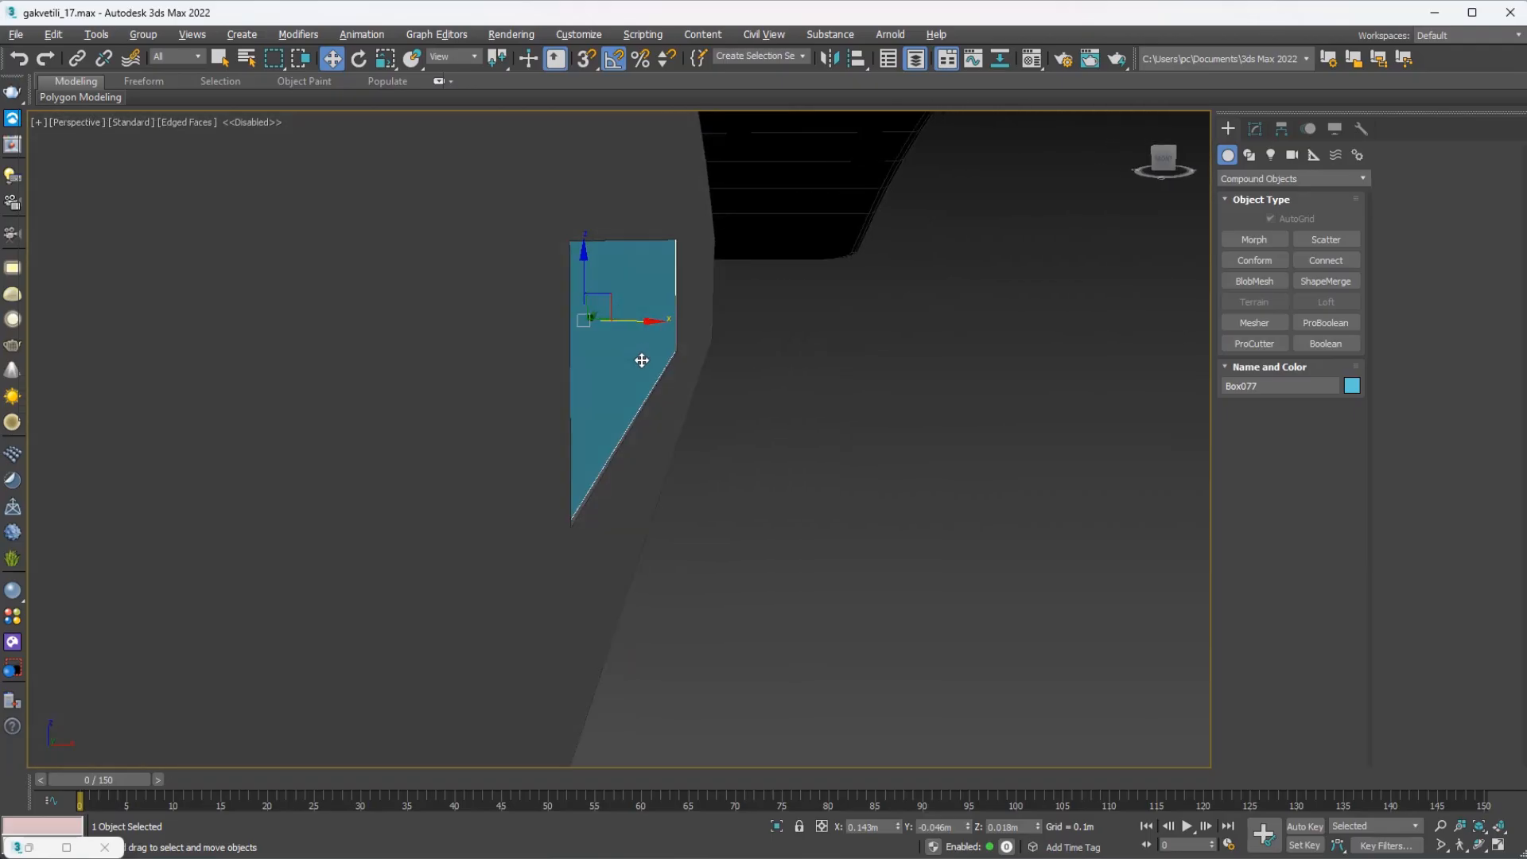
left_click_drag(630, 322, 628, 322)
scroll(625, 337, "down", 4)
middle_click_drag(625, 337, 761, 435, "alt")
scroll(578, 372, "down", 4)
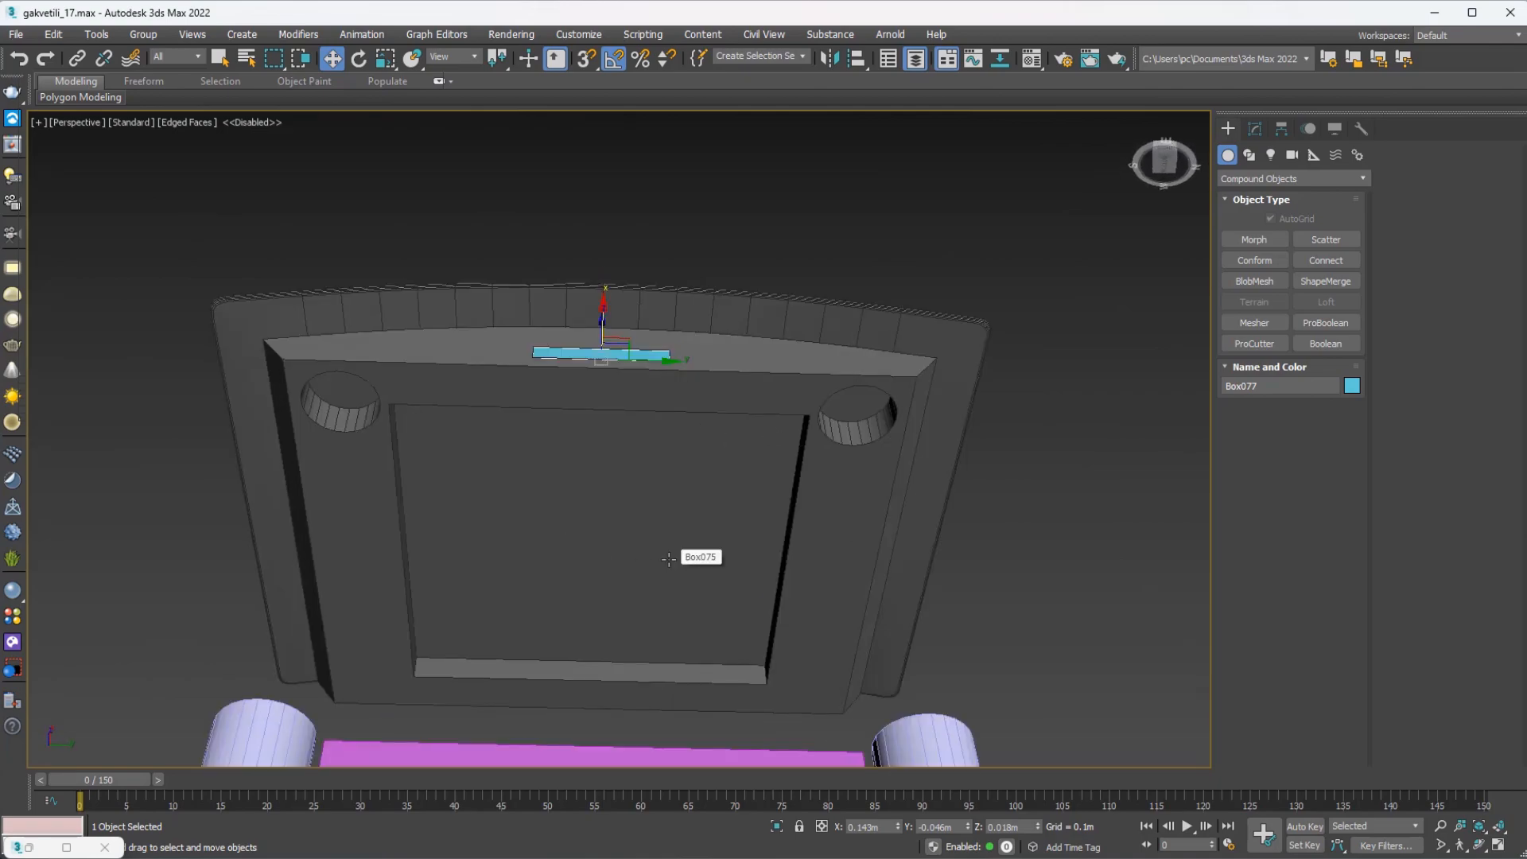
Move the base box back up along Z into the rectangular recess under the block, to about 0.022 m.
middle_click_drag(744, 494, 797, 518, "alt")
scroll(724, 484, "down", 3)
left_click(719, 614)
scroll(719, 613, "down", 3)
middle_click_drag(717, 581, 686, 561, "alt")
scroll(686, 560, "up", 2)
left_click_drag(656, 571, 659, 409)
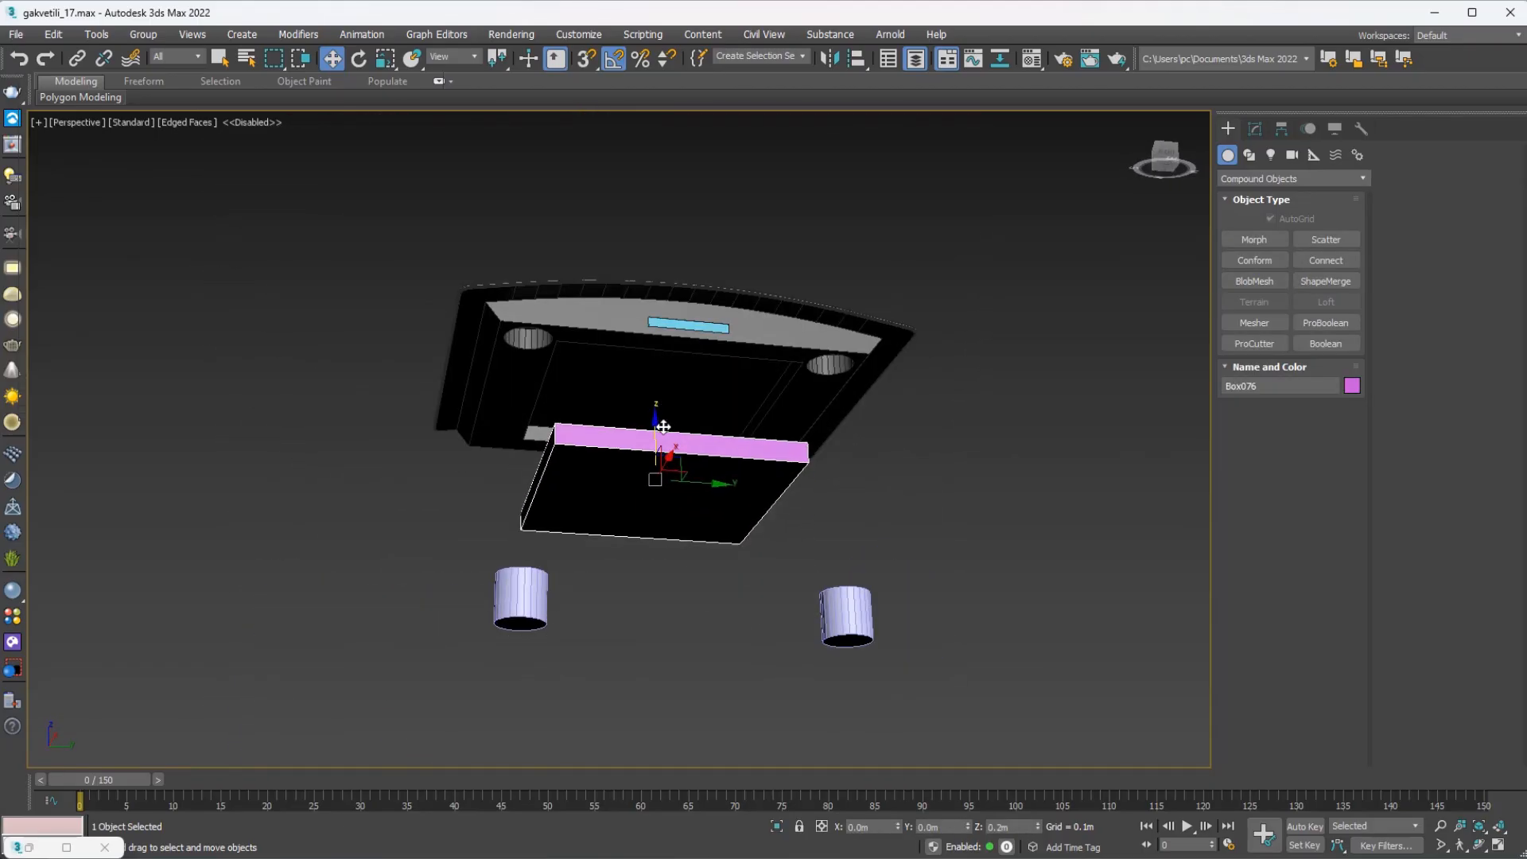
scroll(672, 377, "up", 3)
Copy the base box about 0.32 m straight down so the duplicate sits between the two lowered cylinders.
mouse_move(646, 547)
left_mouse_down()
mouse_move(644, 341)
mouse_move(649, 592)
left_mouse_up()
scroll(661, 426, "down", 4)
left_click(768, 511)
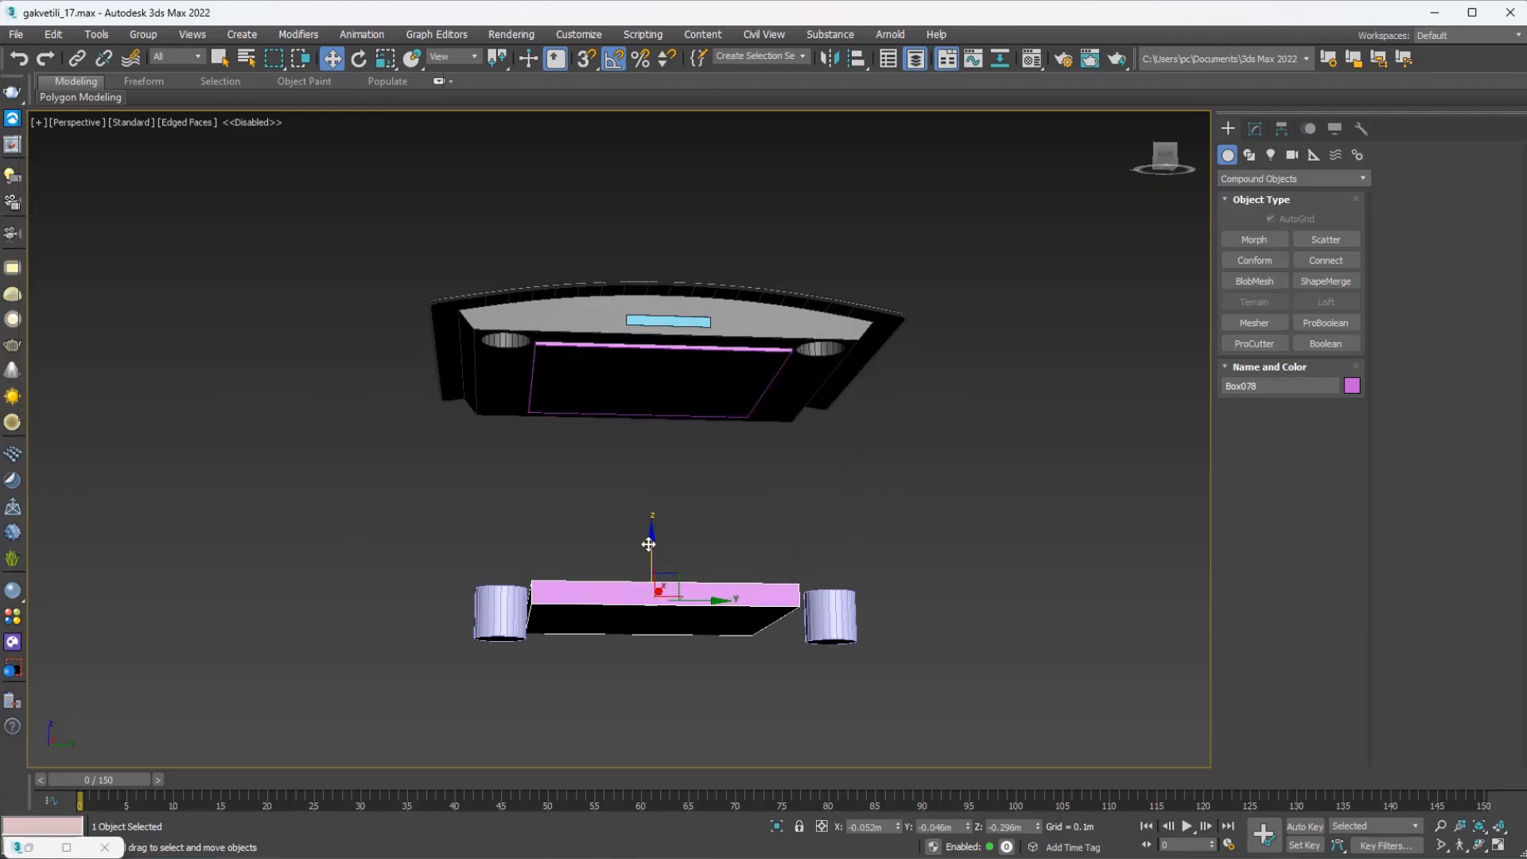
Change the object color of the base box in the recess to grey.
scroll(659, 501, "up", 5)
left_click(604, 362)
scroll(601, 371, "down", 2)
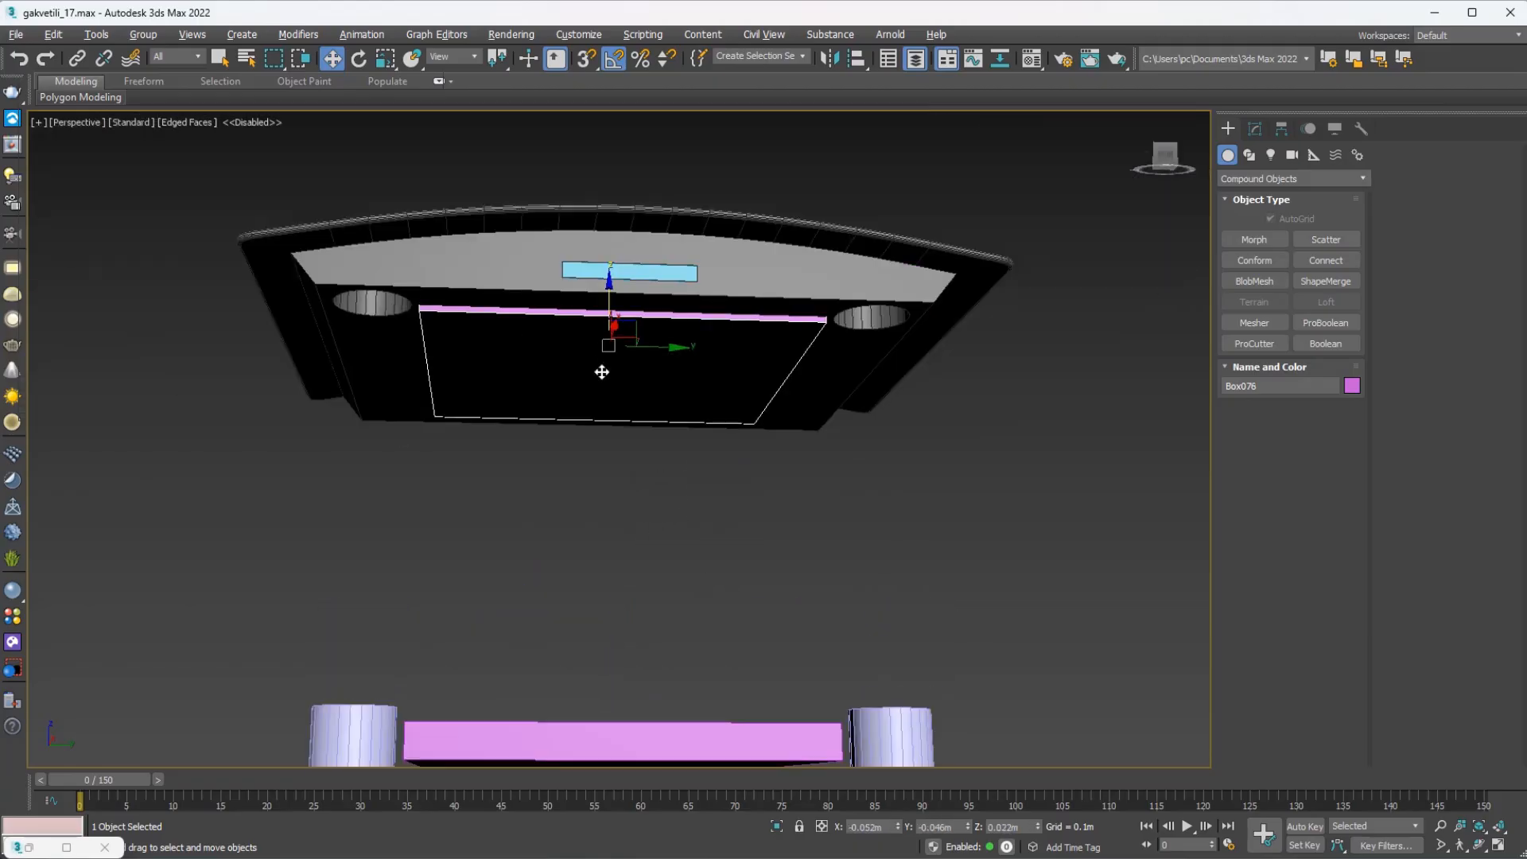
middle_click_drag(601, 371, 713, 323, "alt")
left_click(1351, 386)
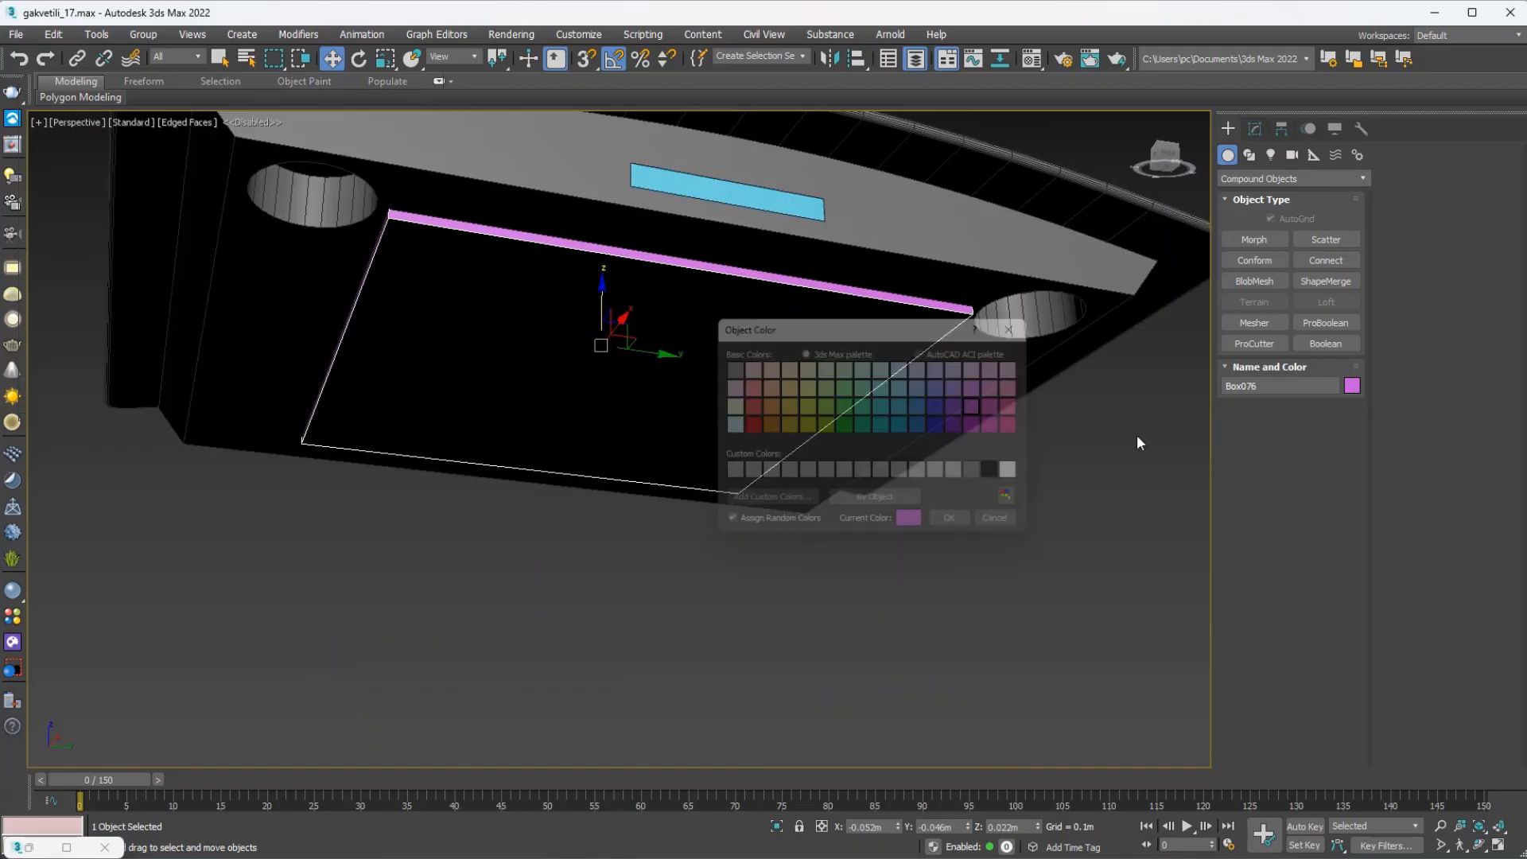
left_click(982, 477)
left_click(960, 532)
Raise the grey base box slightly deeper into its recess, to a Z position of about 0.025 m.
middle_click_drag(700, 367, 661, 402)
scroll(661, 401, "up", 4)
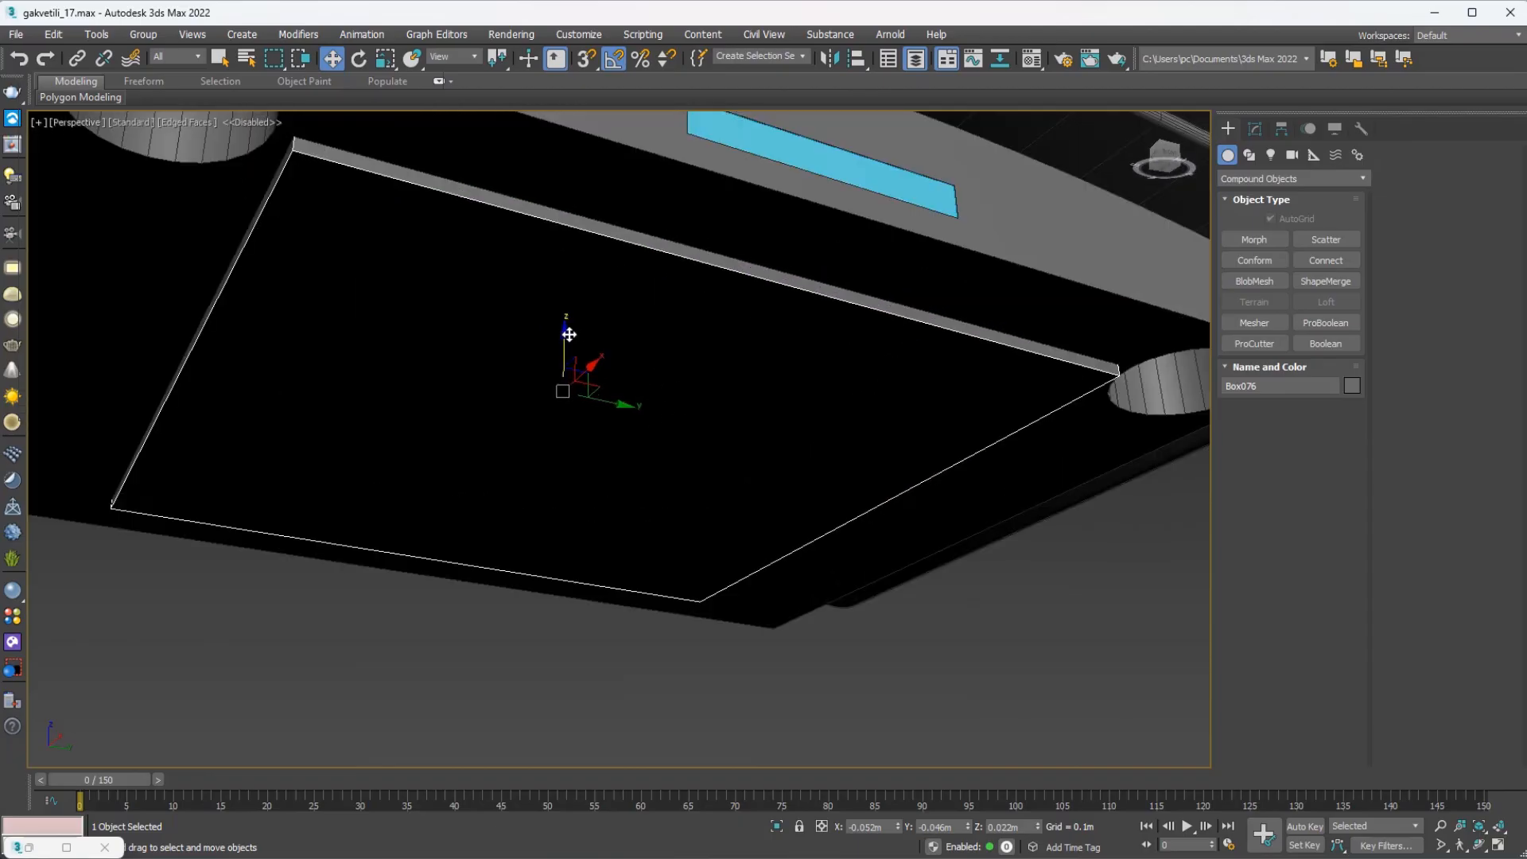
left_click_drag(589, 399, 602, 397)
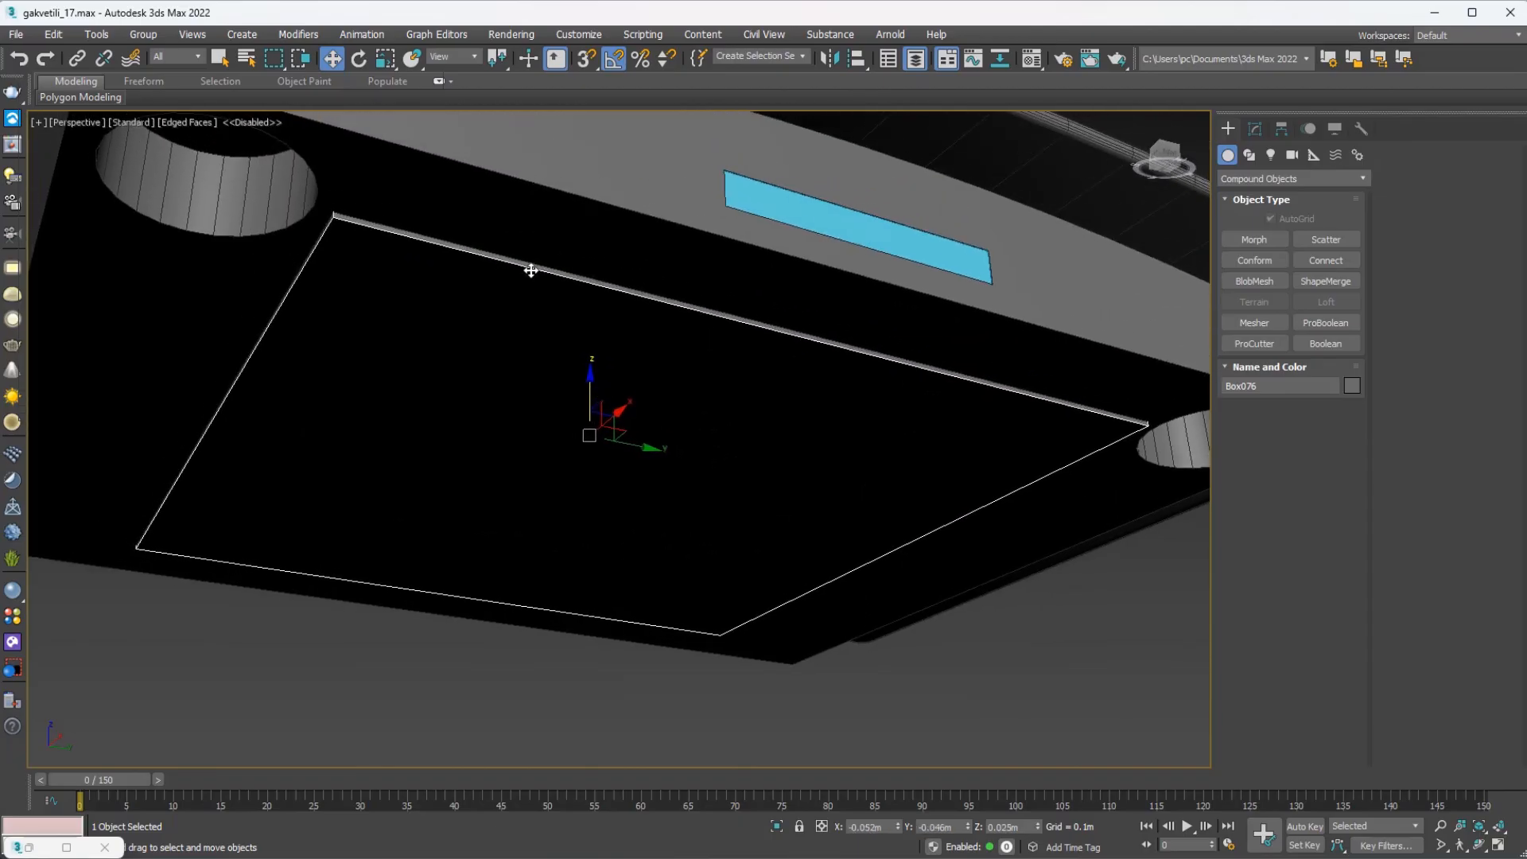
middle_click_drag(531, 270, 220, 338, "alt")
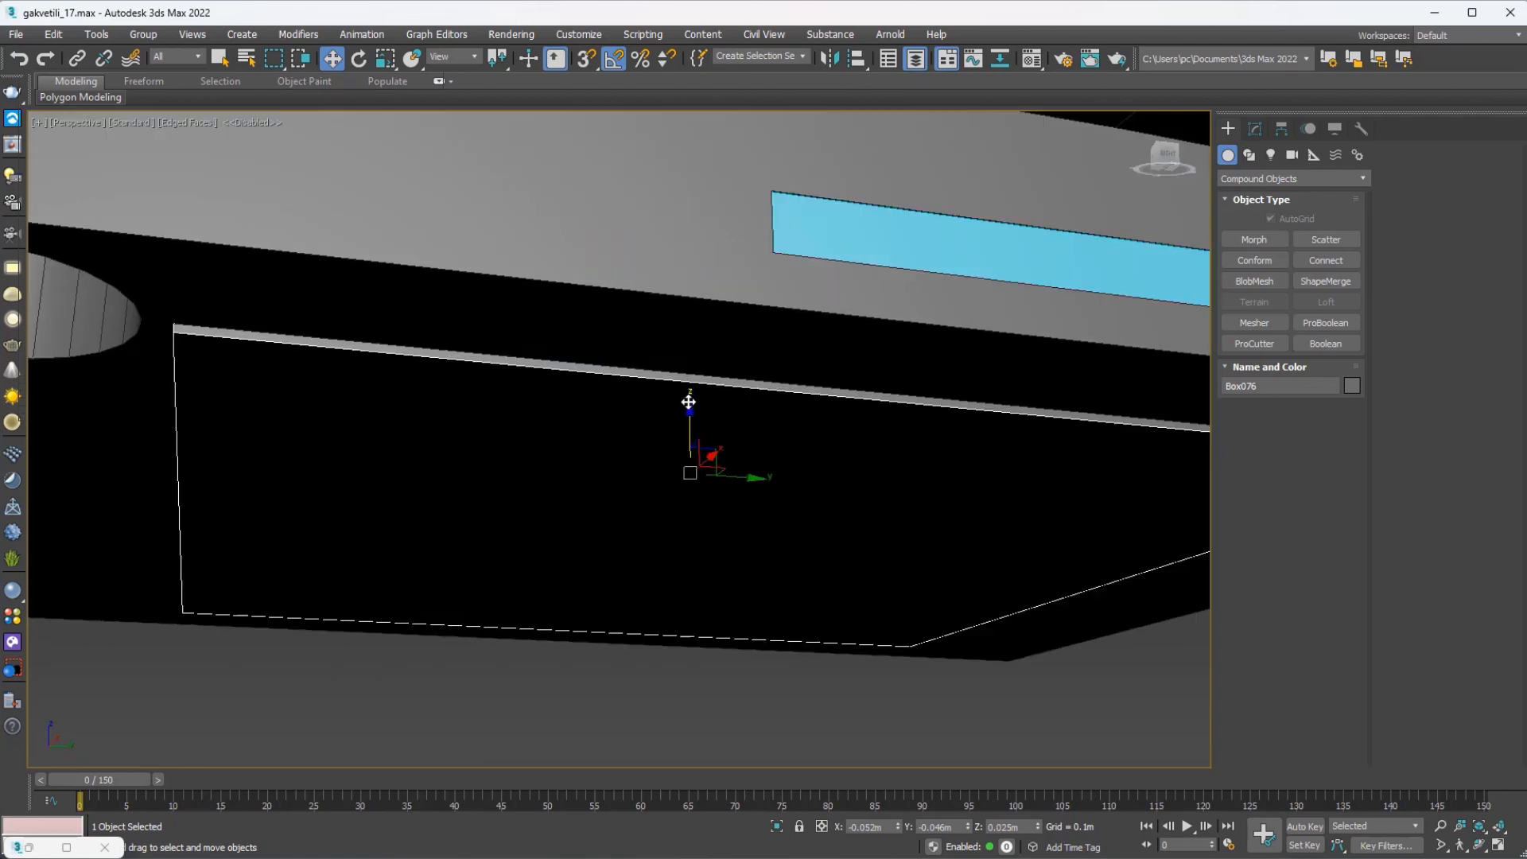
left_click_drag(688, 401, 686, 405)
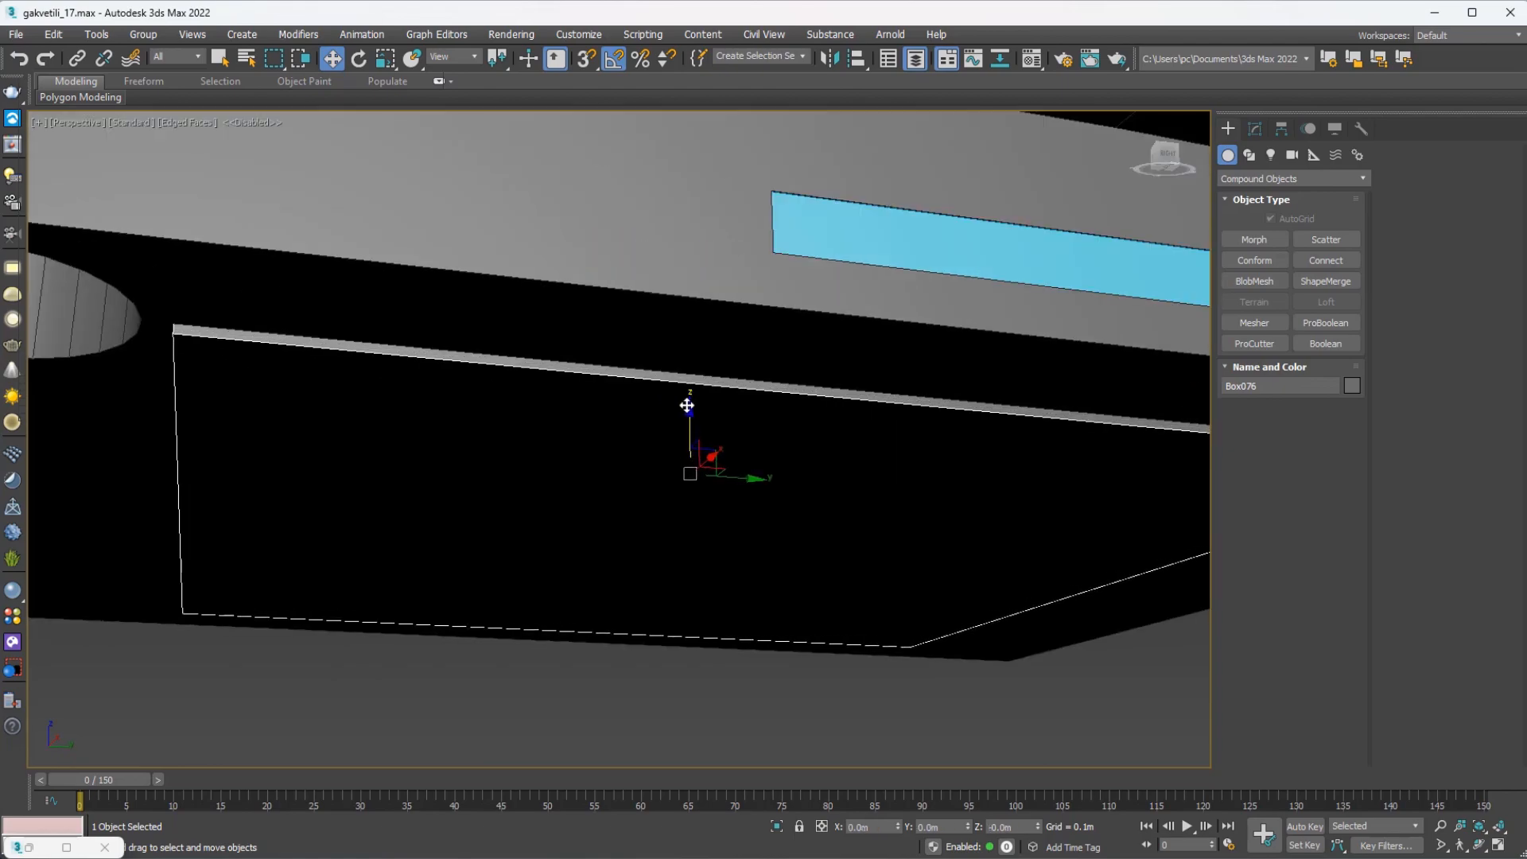
scroll(664, 358, "down", 5)
scroll(685, 396, "up", 3)
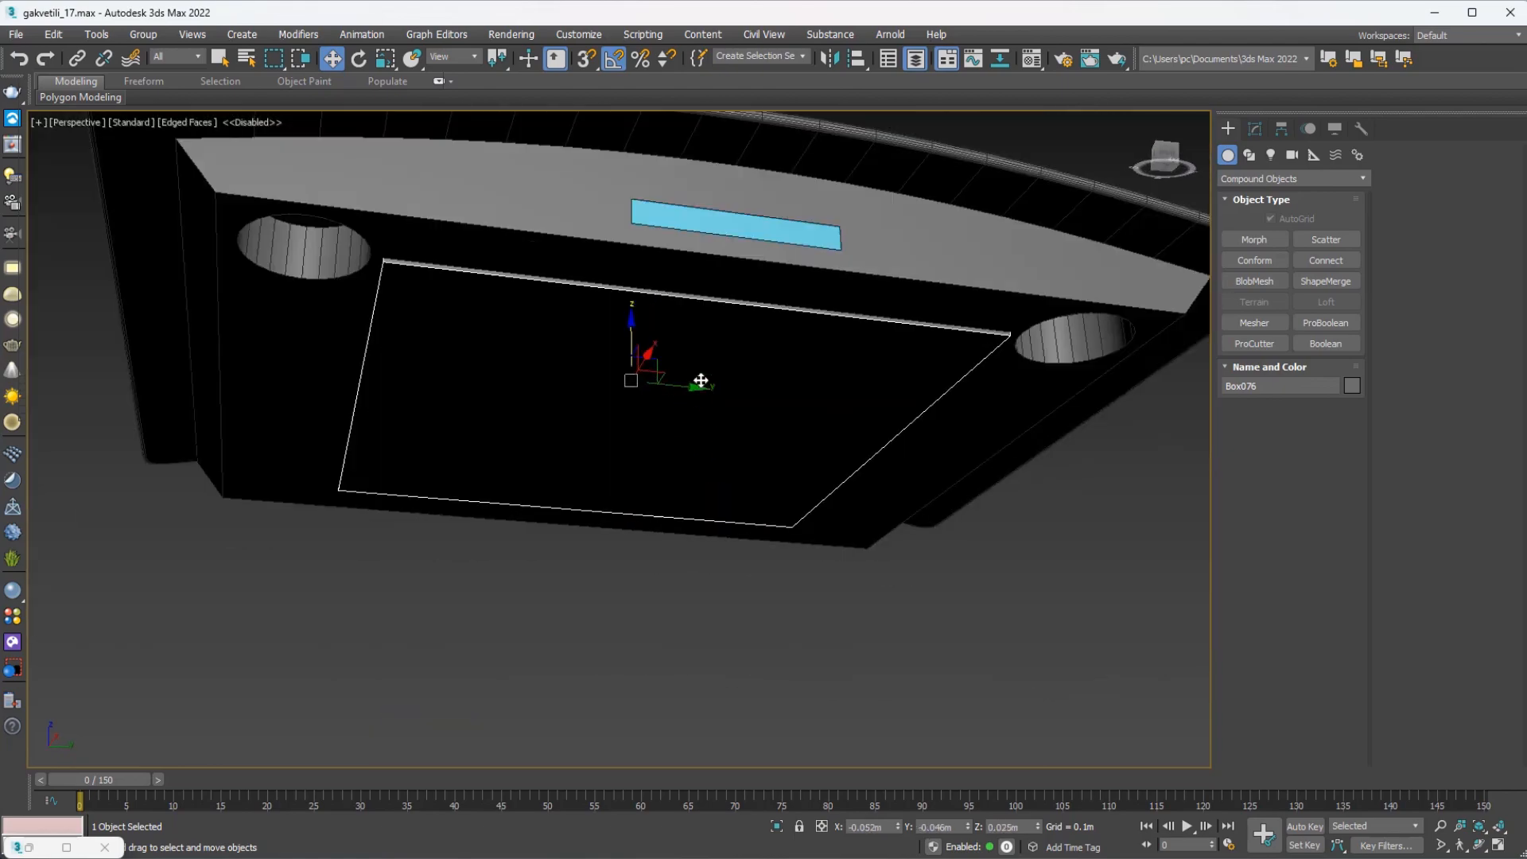
Convert the recessed base box to an Editable Poly.
right_click(699, 381)
mouse_move(843, 556)
left_click(927, 575)
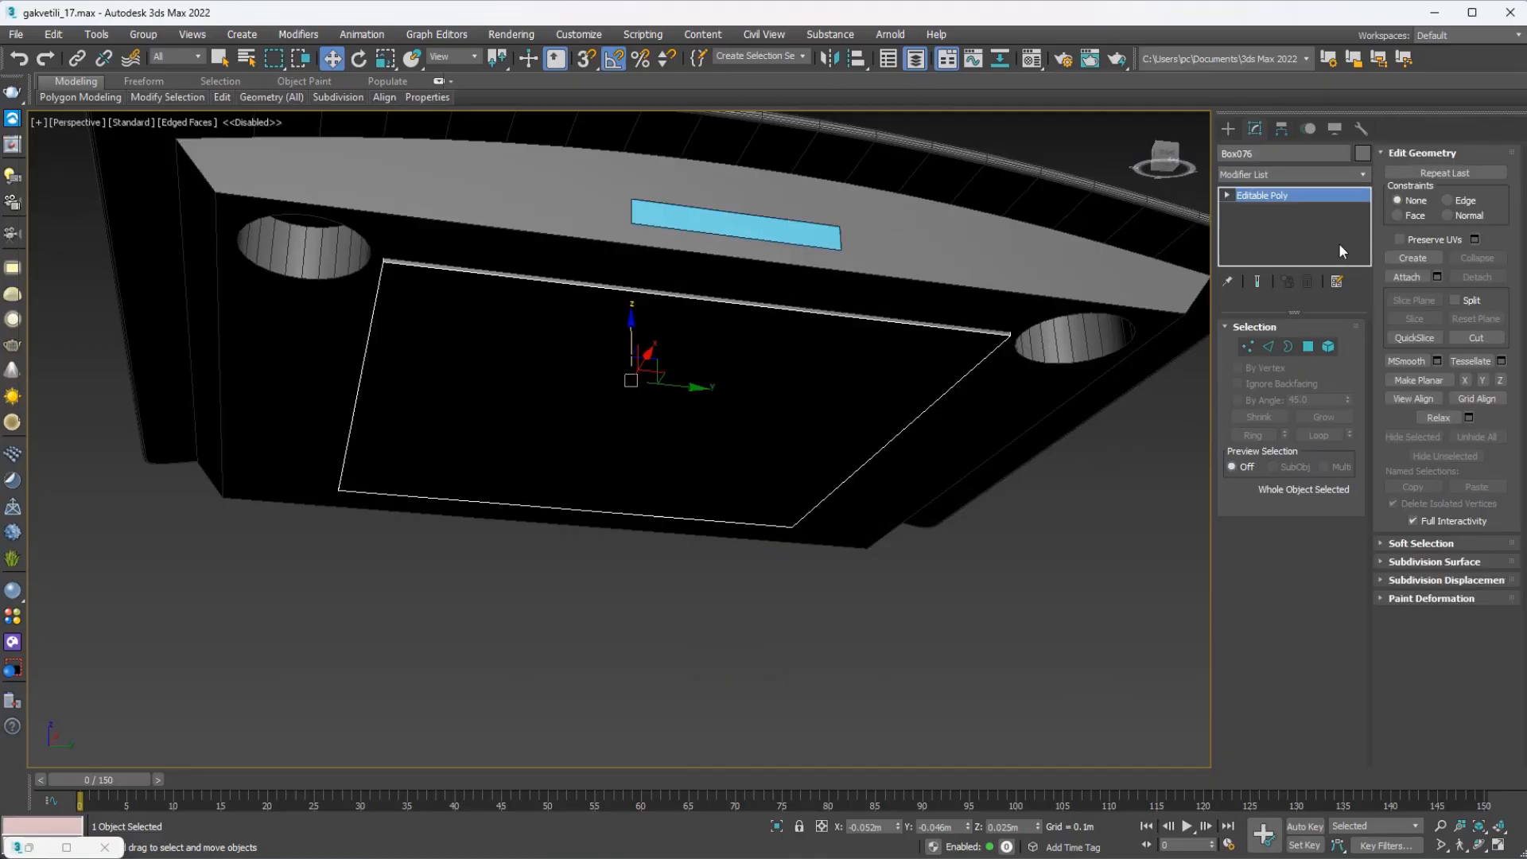
Lower the upper polygon of the recessed grey box to make the box thinner.
left_click(1307, 346)
left_click(724, 415)
key("F3")
middle_click_drag(704, 404, 675, 417, "alt")
left_click(636, 462, "ctrl")
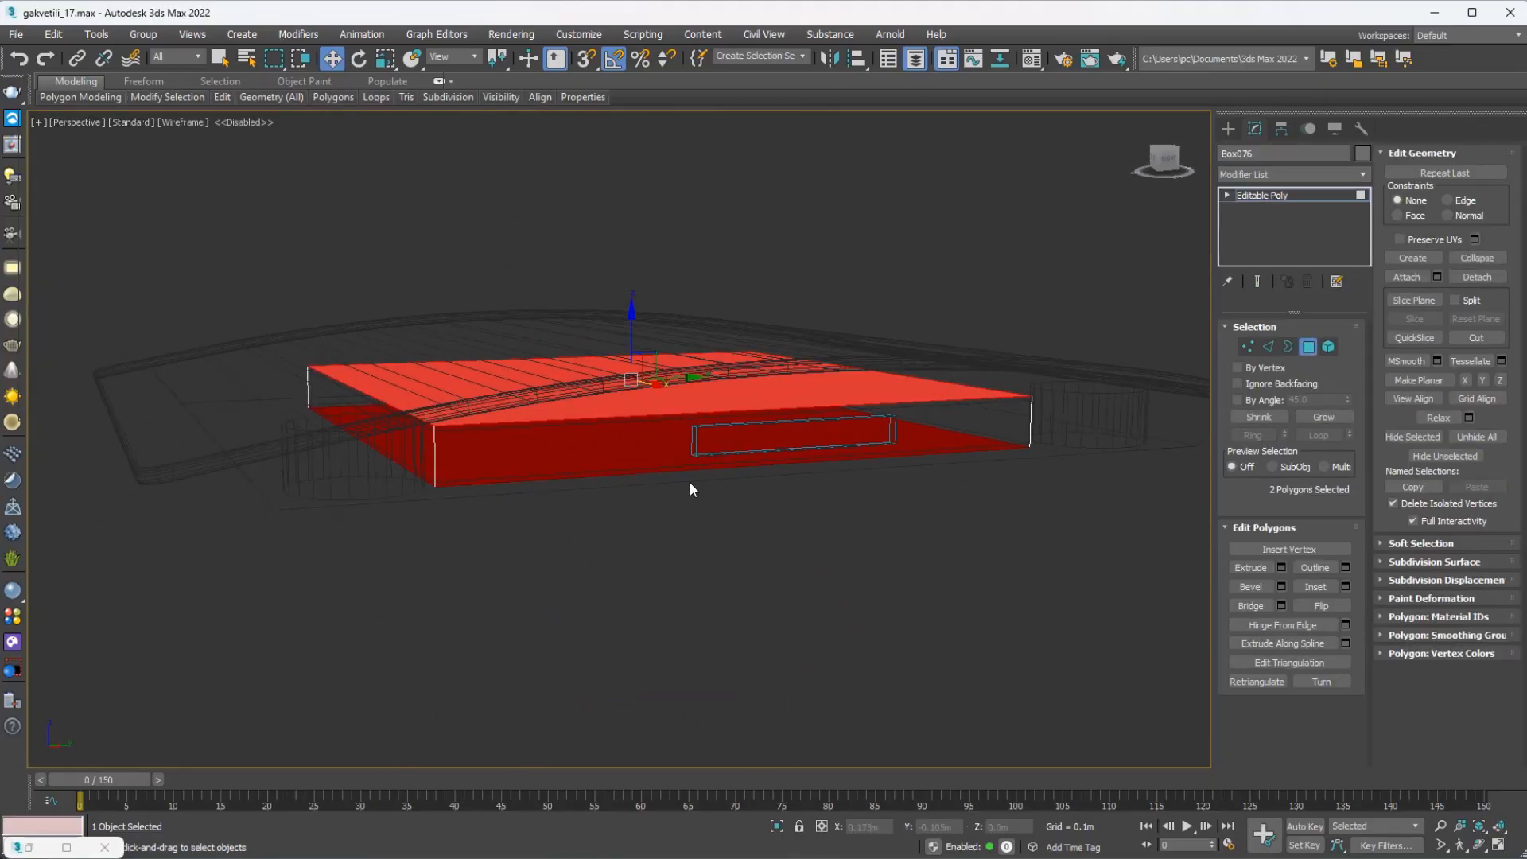
left_click(470, 382)
middle_click_drag(470, 382, 635, 352, "alt")
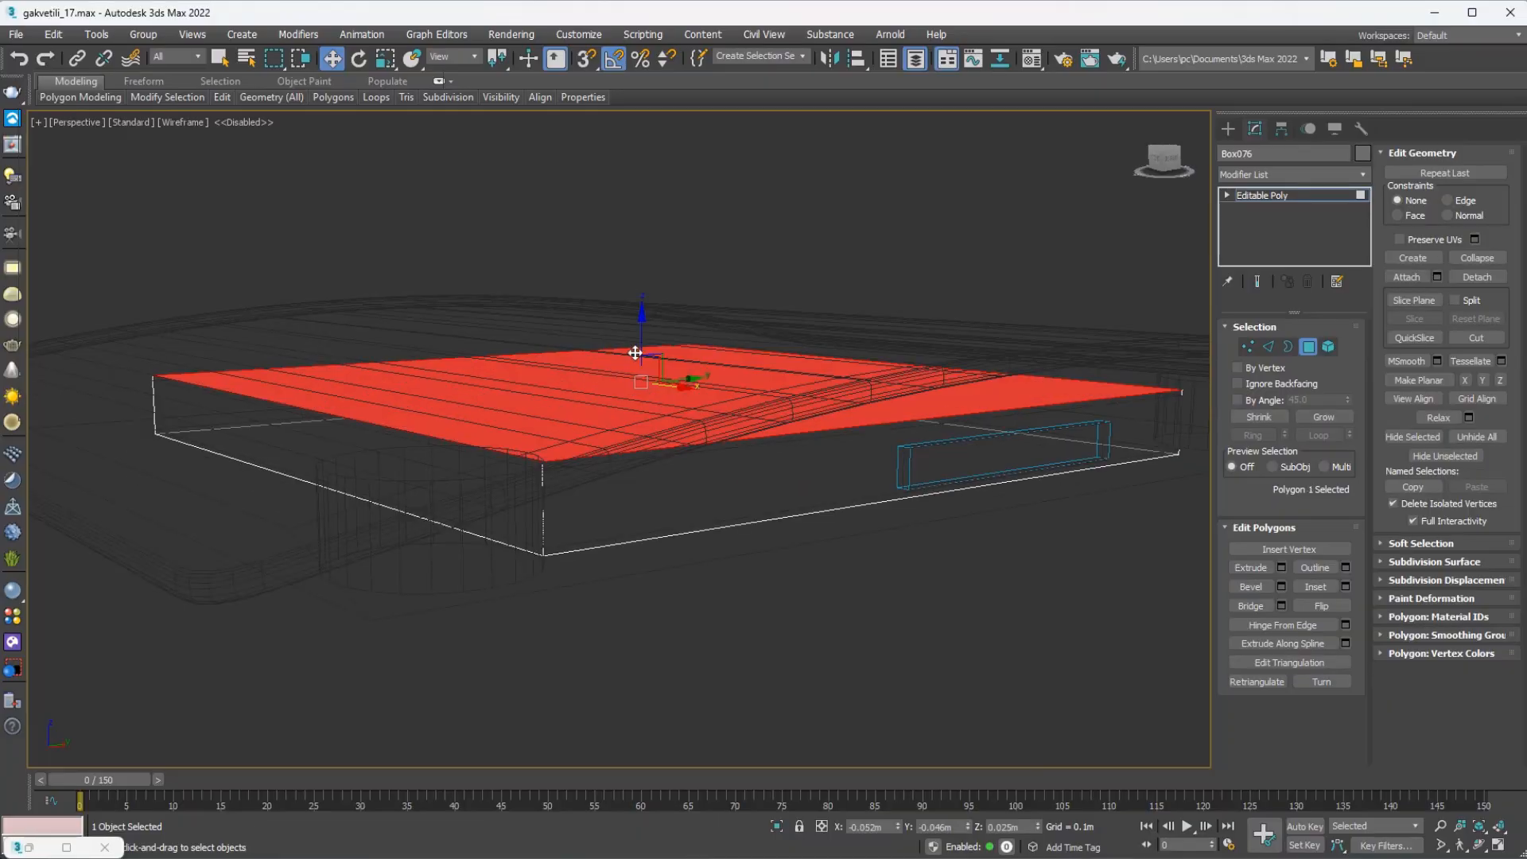
left_click_drag(634, 352, 644, 371)
Inset both the upper and lower polygons of the recessed box by 0.01 m.
middle_click_drag(662, 402, 604, 351, "alt")
left_click(626, 367, "ctrl")
key("F3")
right_click(601, 346)
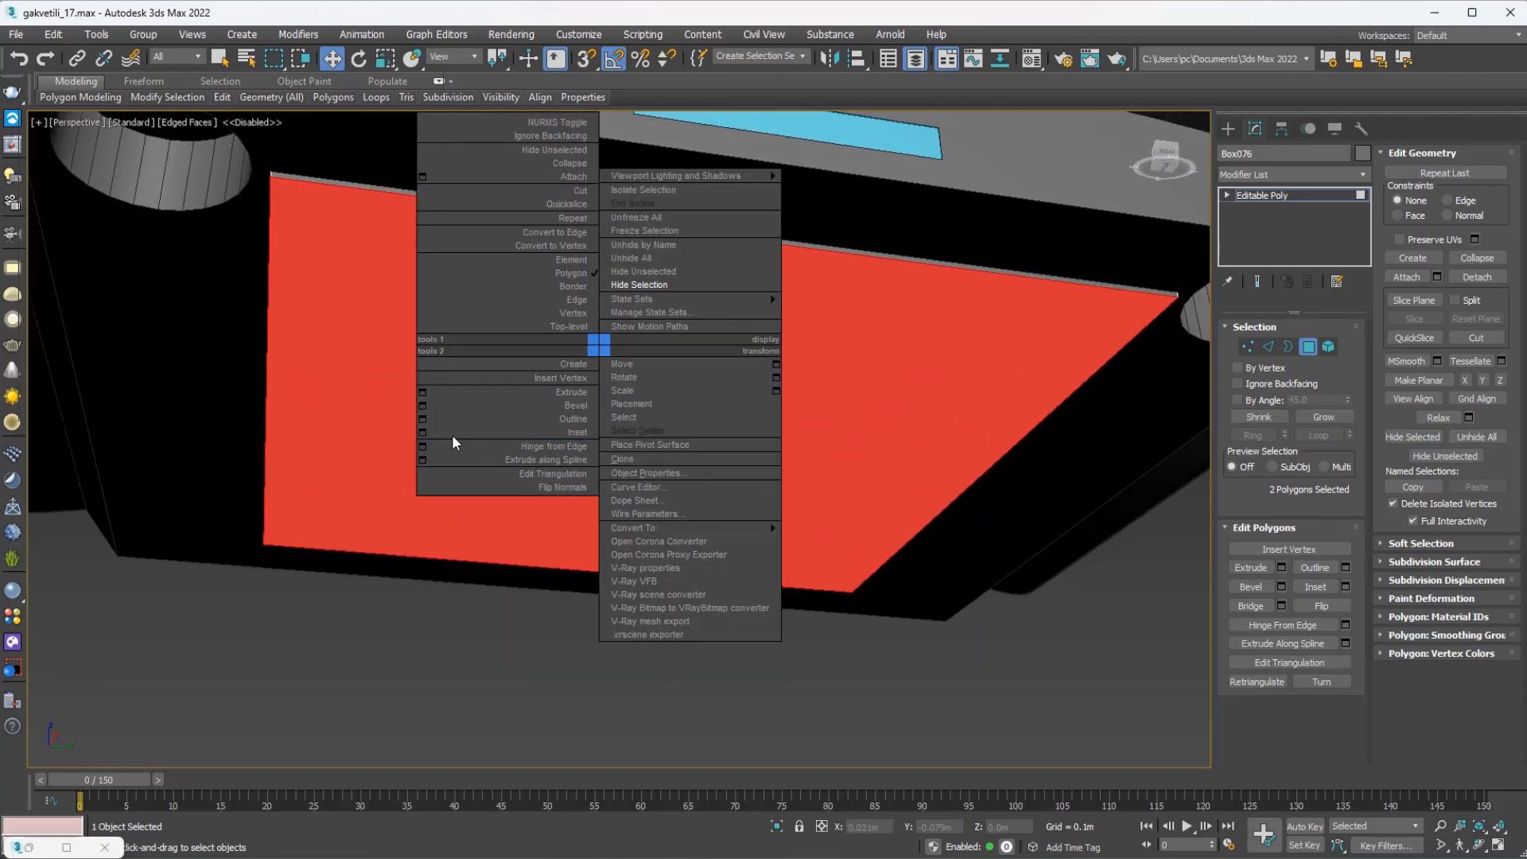
left_click(425, 432)
scroll(433, 434, "down", 4)
middle_click_drag(439, 398, 465, 400, "alt")
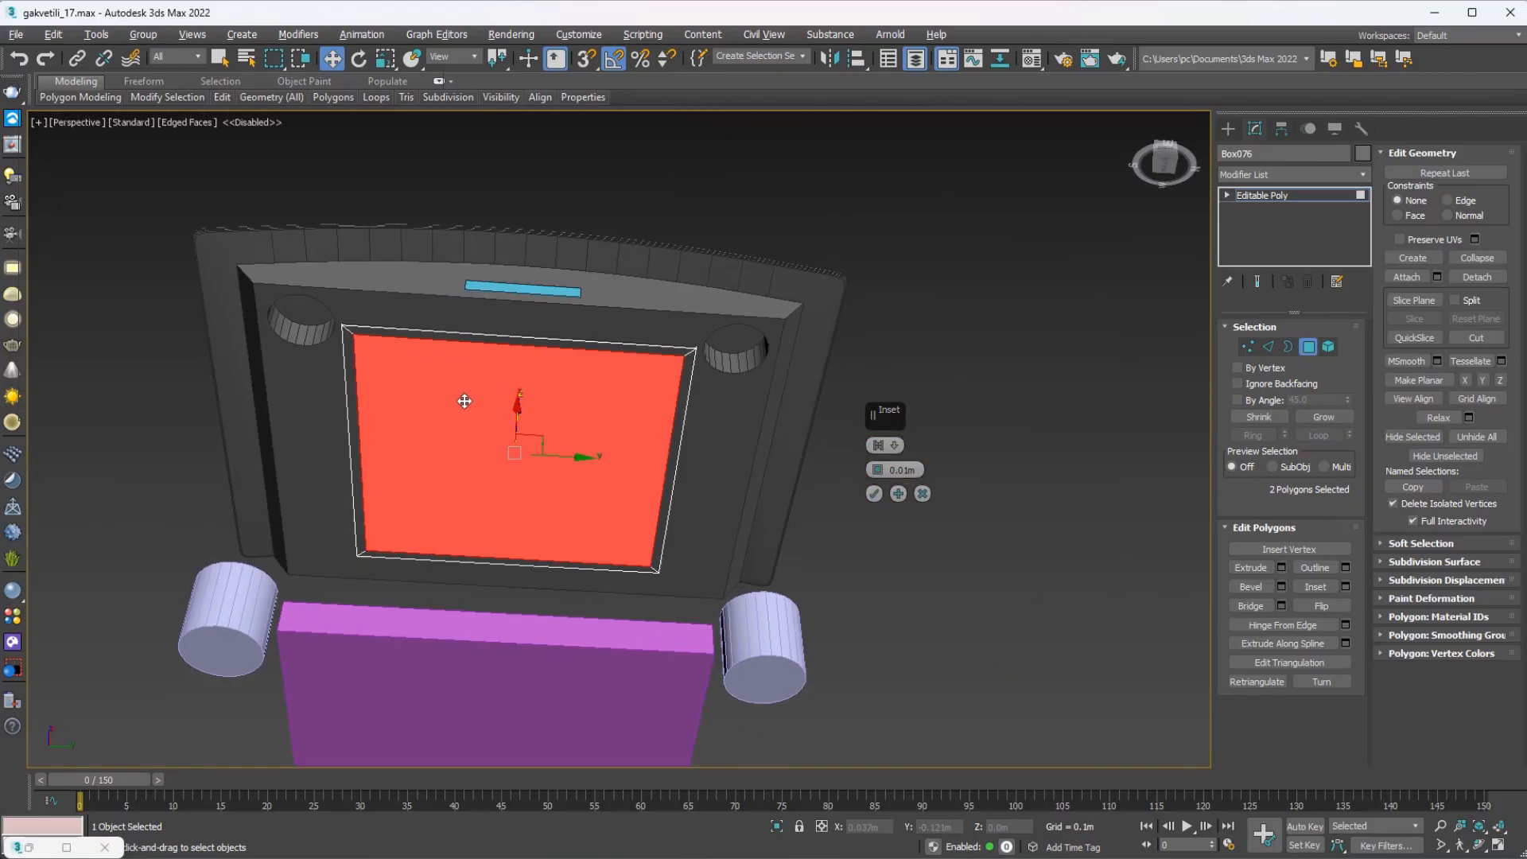
middle_click_drag(592, 413, 534, 408, "alt")
scroll(557, 409, "up", 5)
left_click(874, 494)
Detach the inset polygon on the recessed box's underside as a clone.
scroll(671, 379, "down", 4)
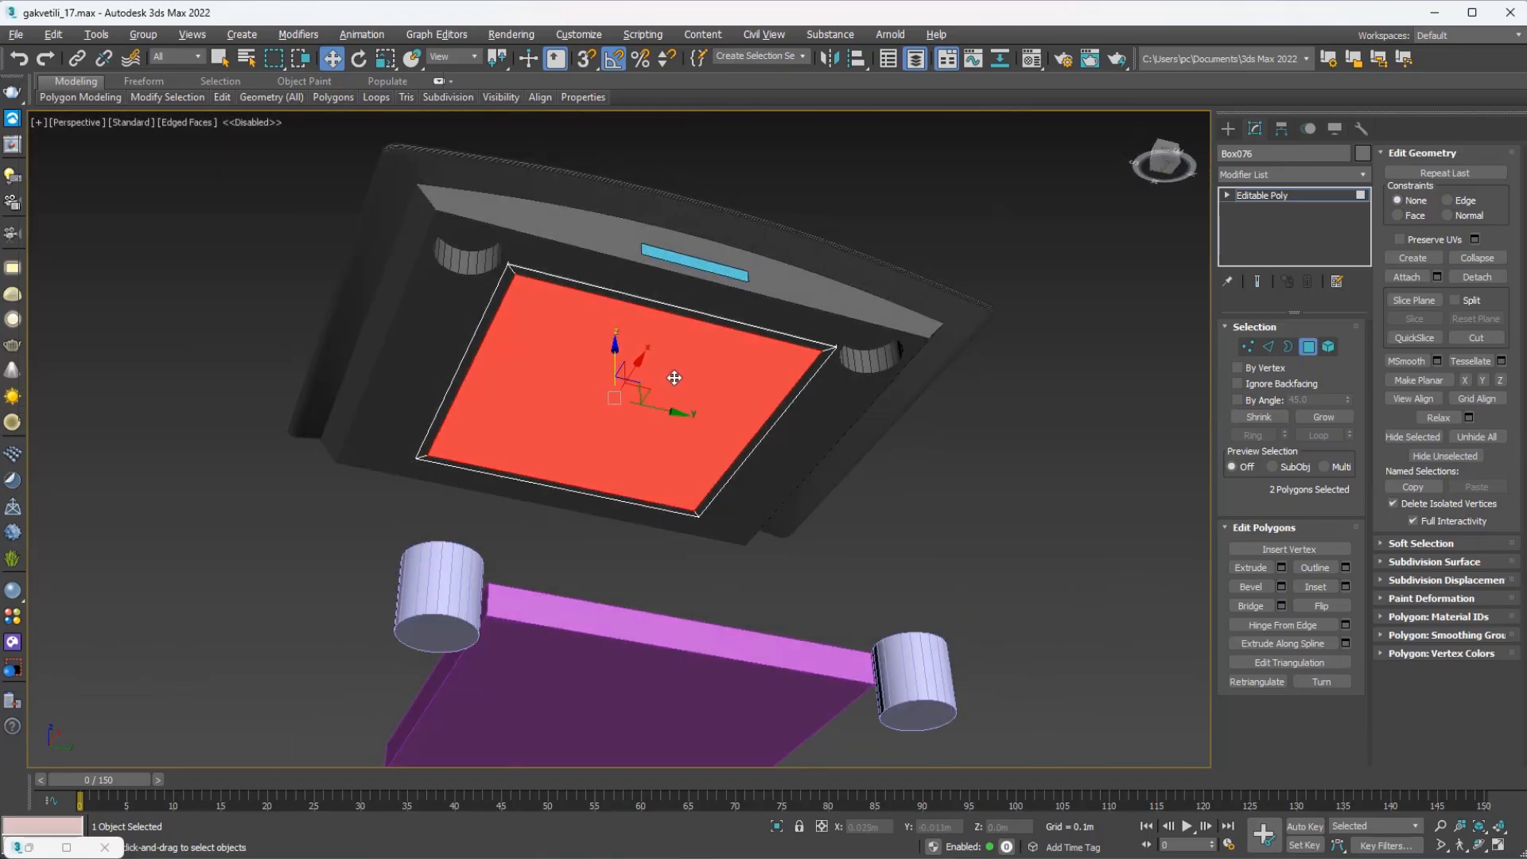
scroll(729, 348, "up", 5)
scroll(665, 389, "down", 4)
left_click(916, 503)
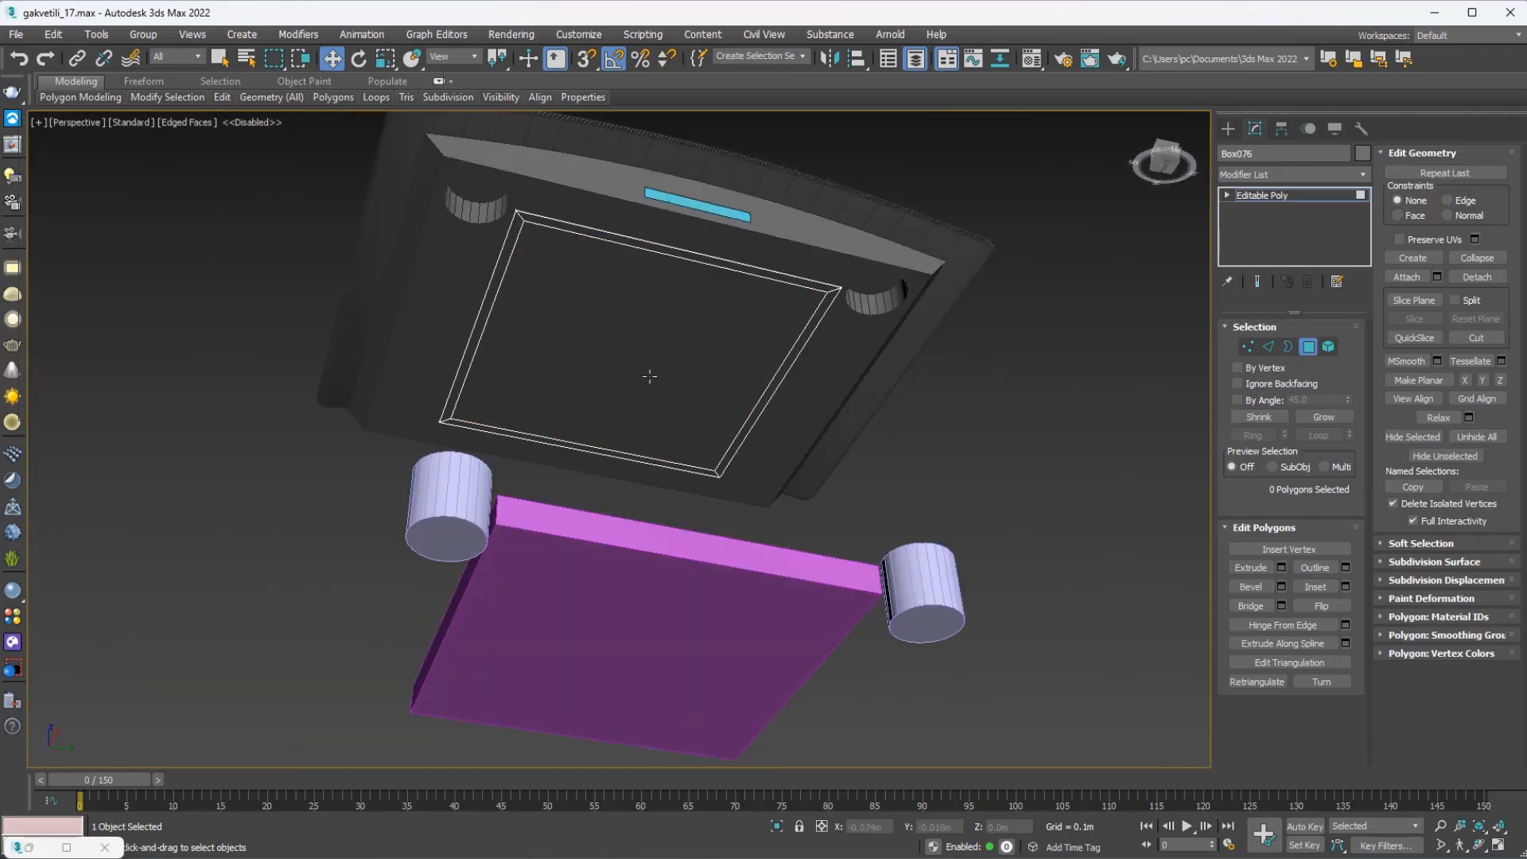
left_click(656, 379)
middle_click_drag(655, 379, 664, 391, "alt")
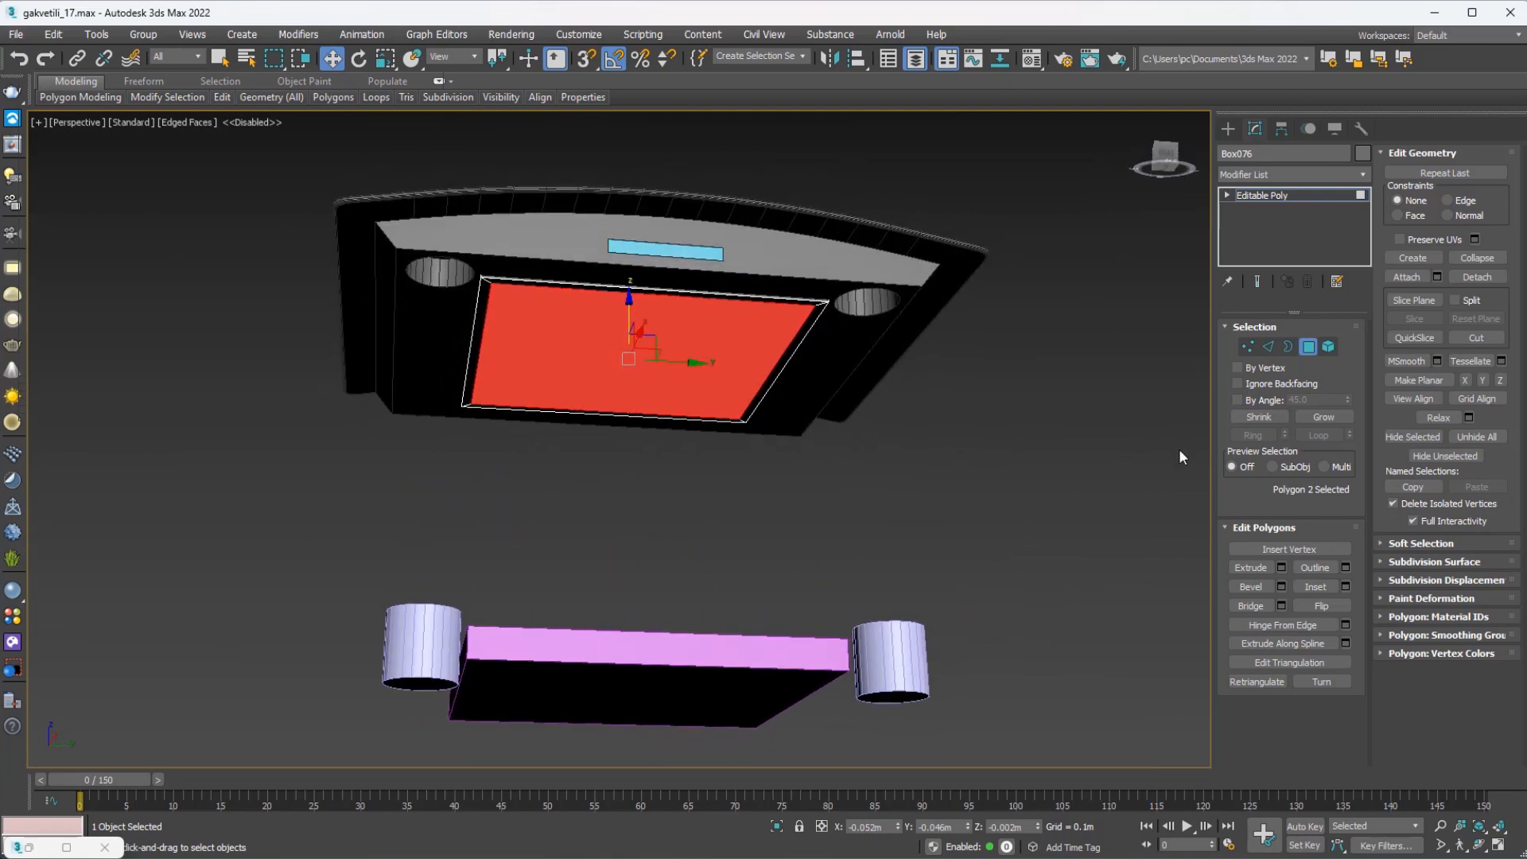
left_click(1475, 275)
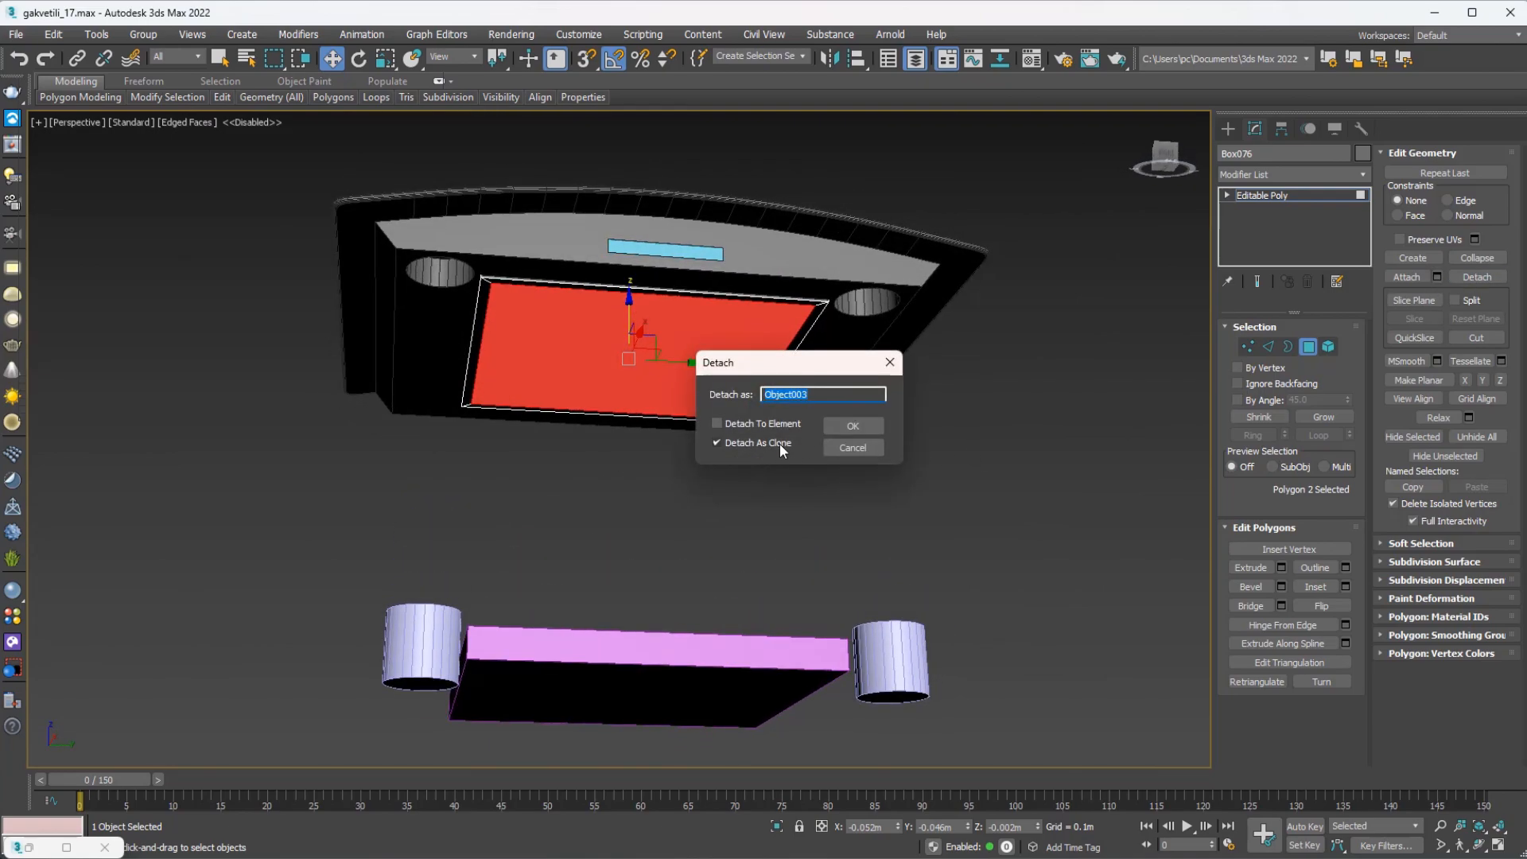
left_click(854, 426)
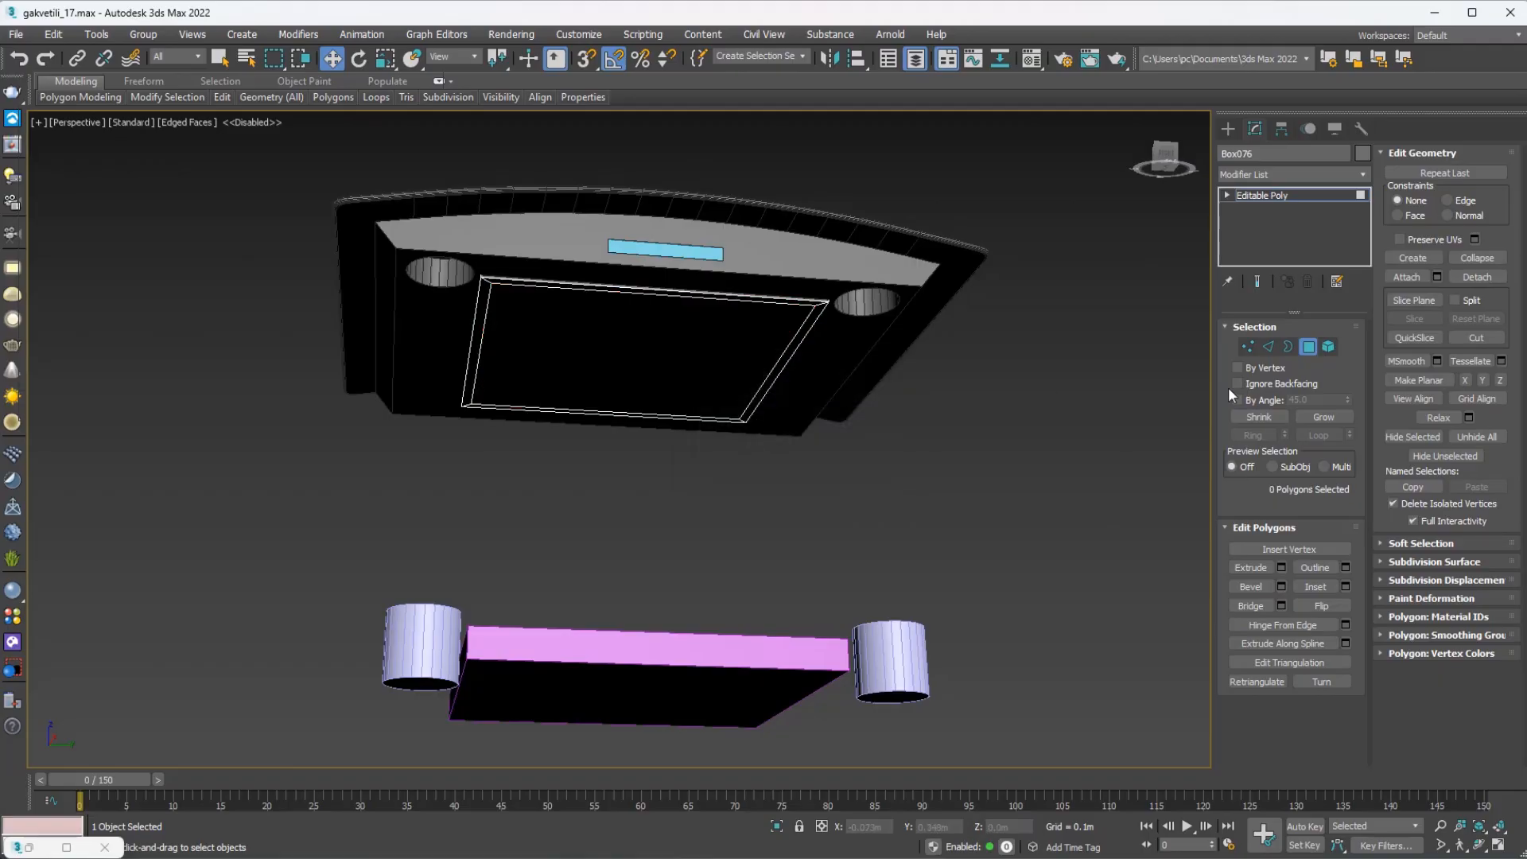
Move the detached panel straight down out of the recess to a Z position of about -0.192 m.
left_click(1308, 348)
left_click(652, 335)
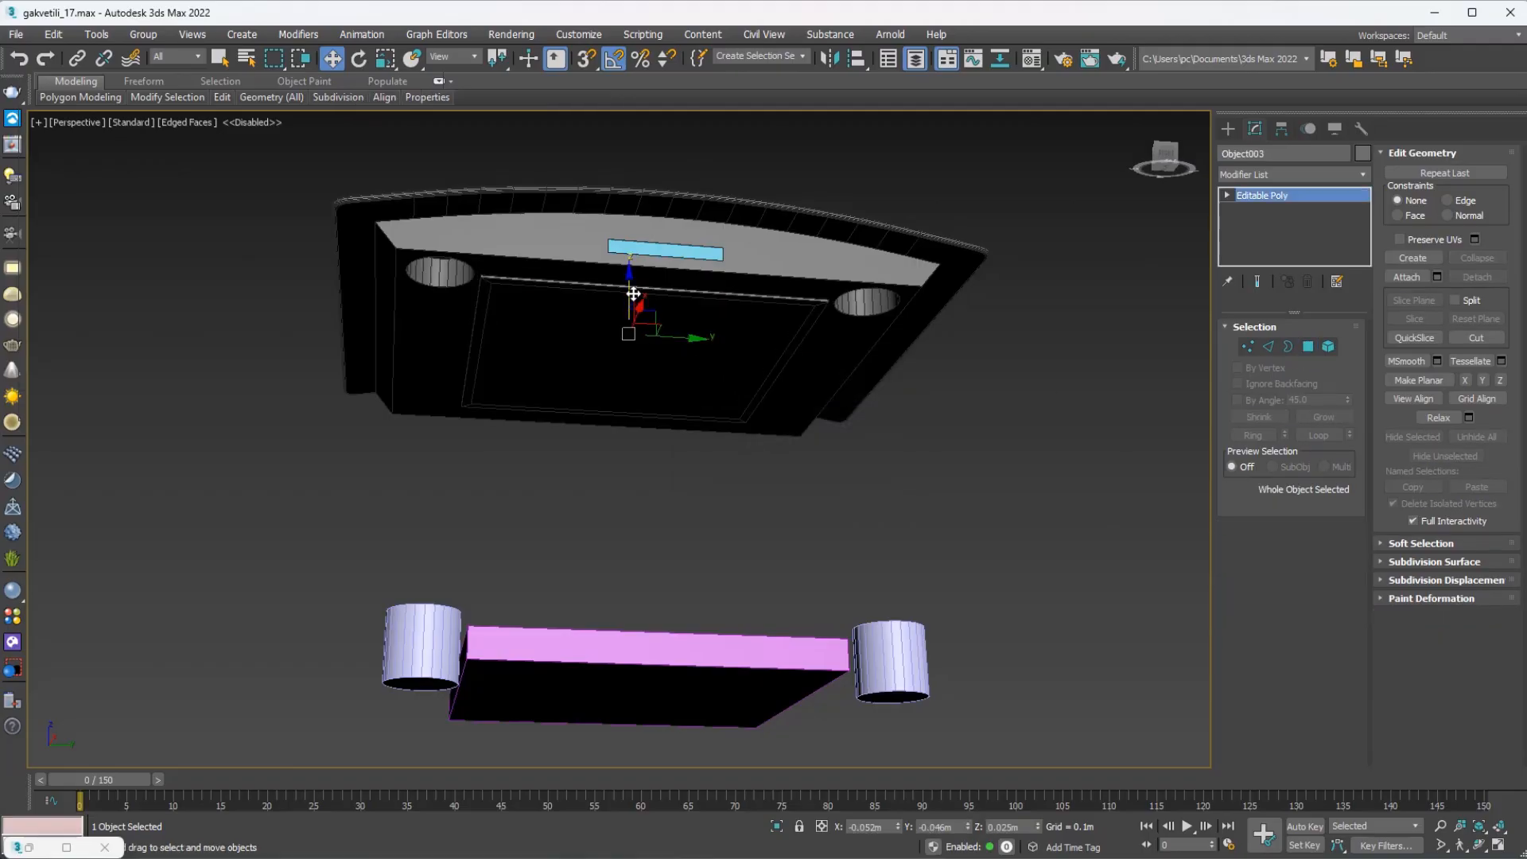
left_click_drag(633, 294, 636, 525)
middle_click_drag(684, 557, 702, 386, "alt")
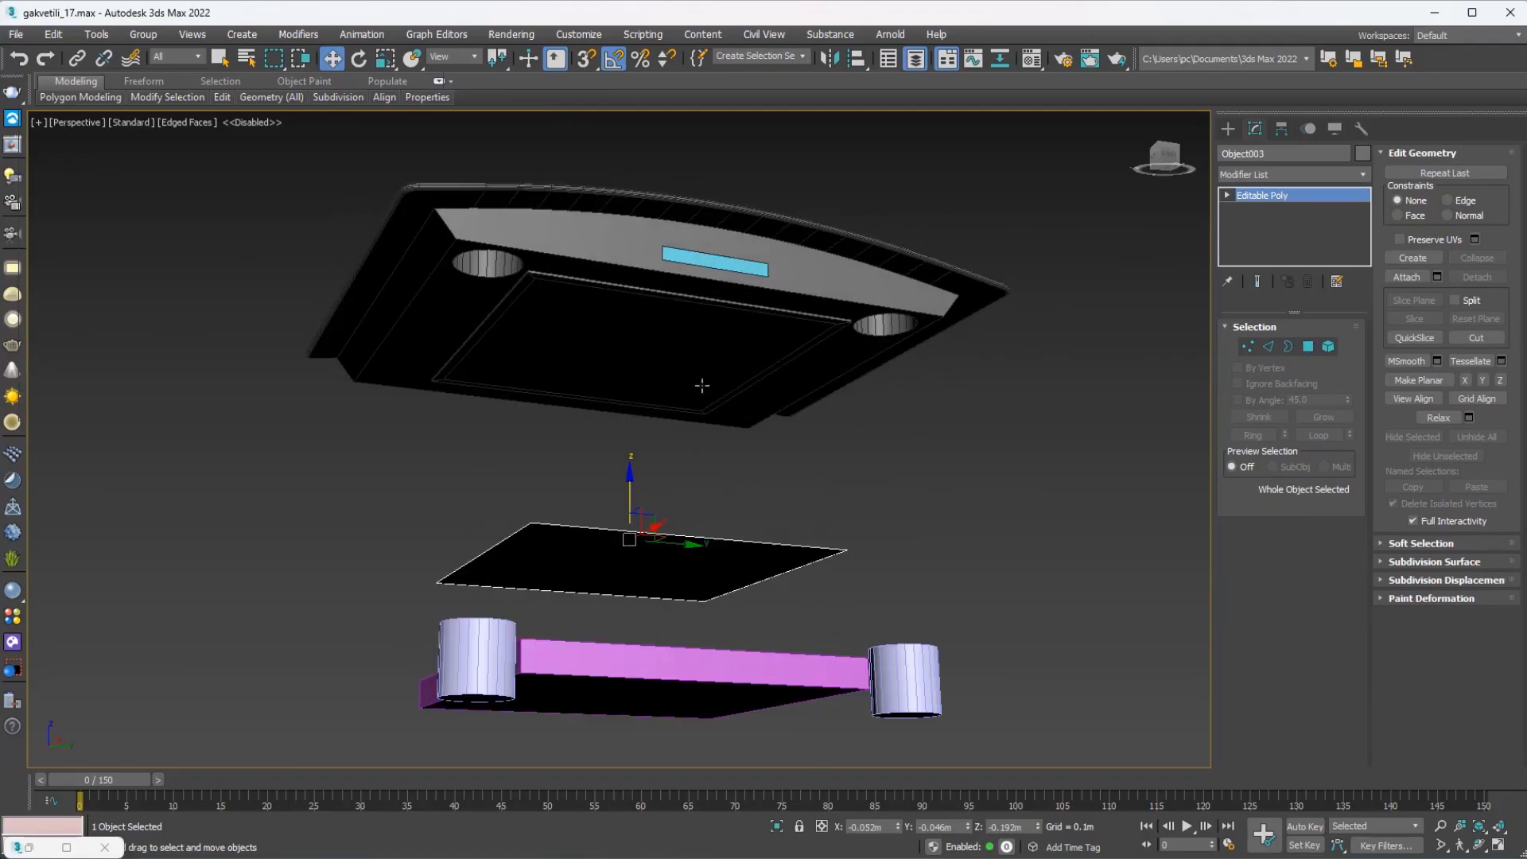
Bridge the two inset polygons of the recessed box so it becomes an open rectangular frame.
left_click(702, 385)
scroll(702, 386, "up", 3)
left_click(1309, 348)
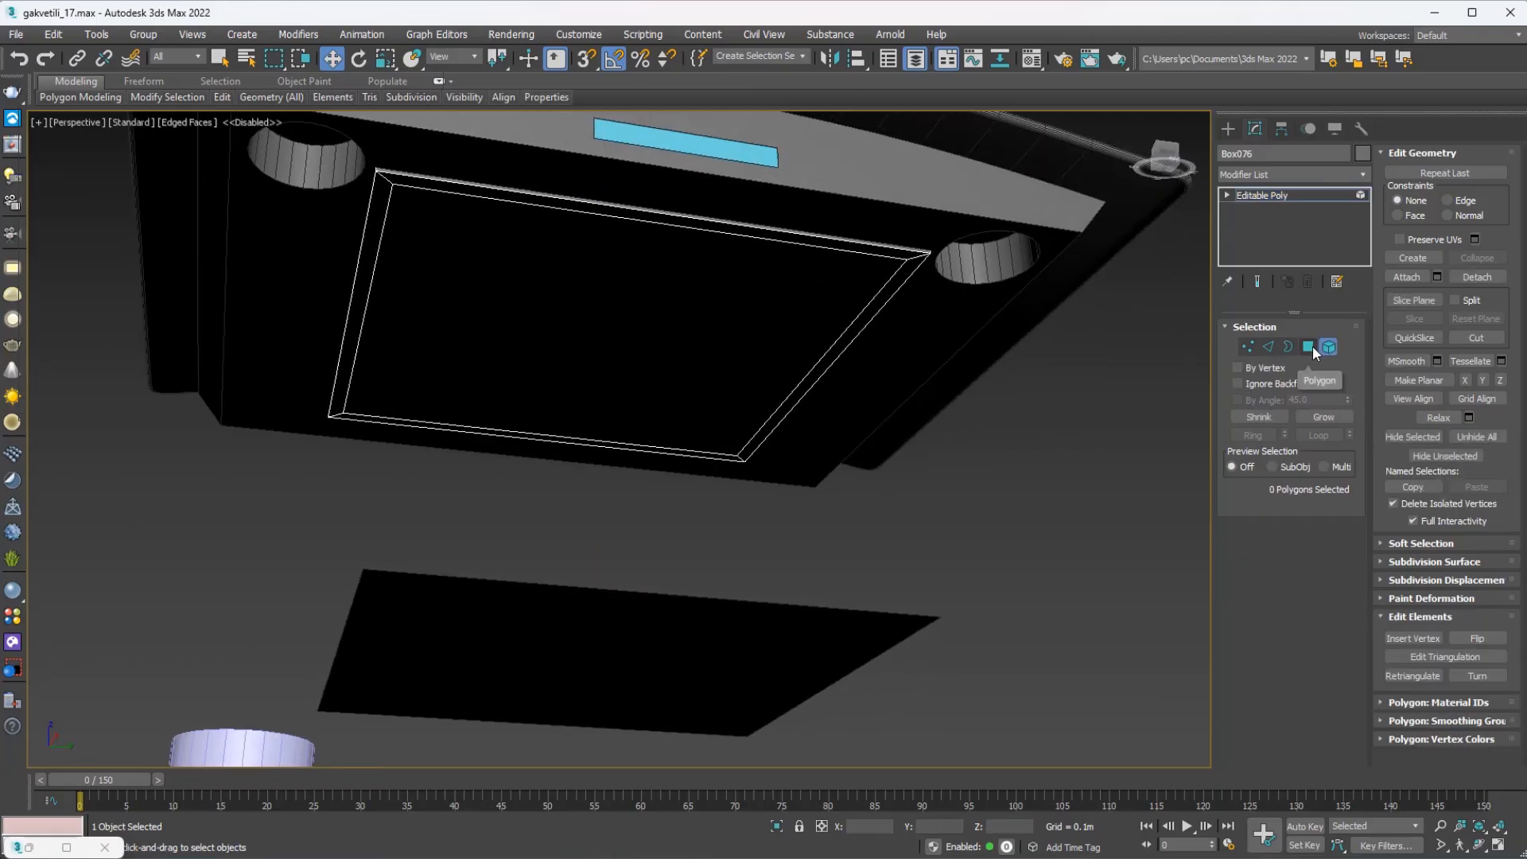
left_click(601, 292)
middle_click_drag(601, 293, 583, 346, "alt")
key("F3")
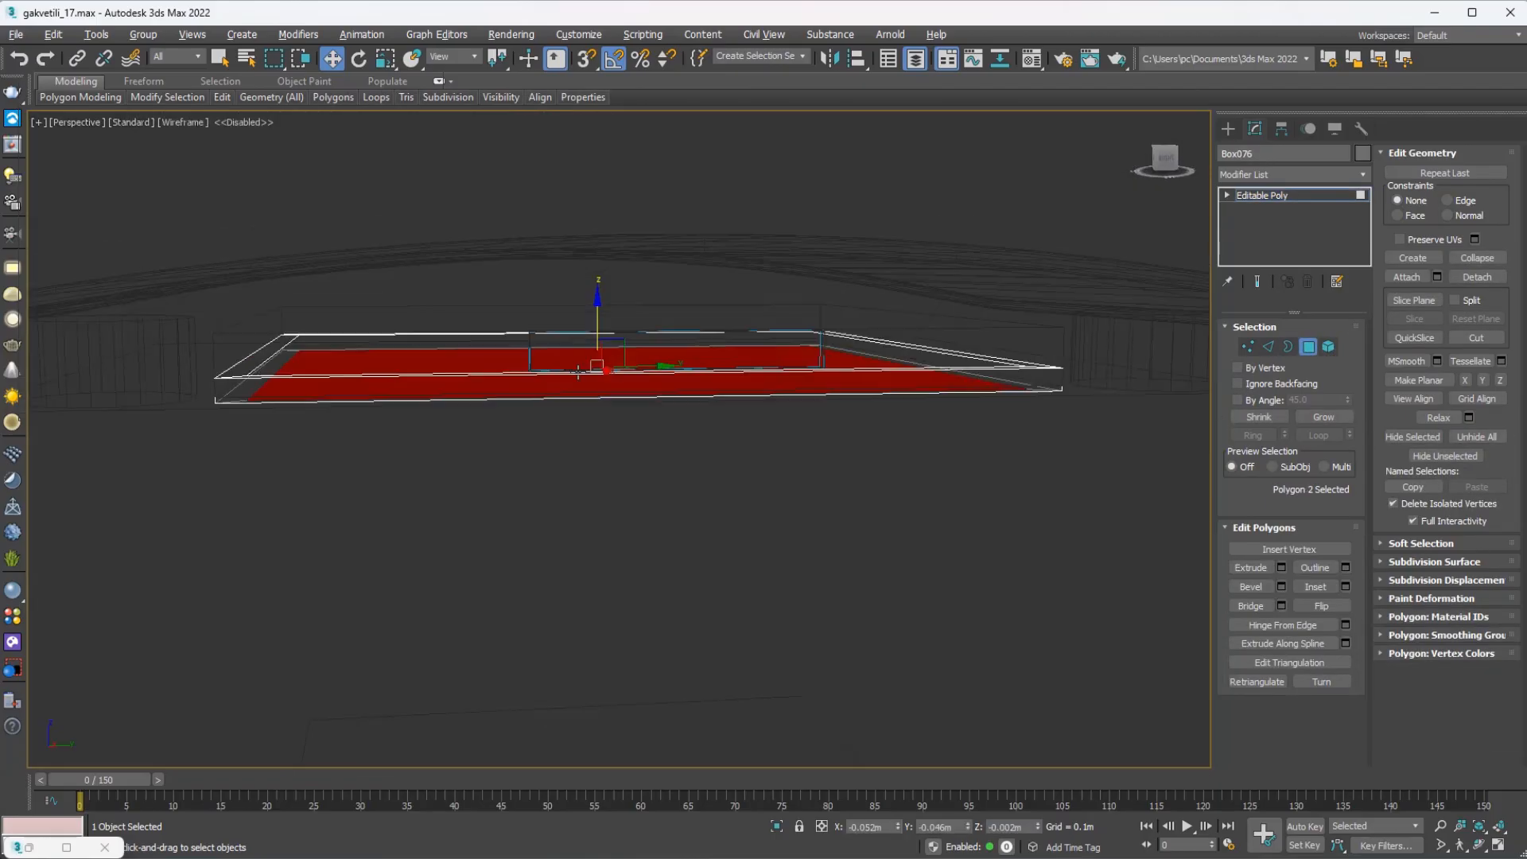
mouse_move(458, 347)
middle_mouse_down("alt")
mouse_move(456, 374)
mouse_move(481, 357)
middle_mouse_up("alt")
left_click(460, 389, "ctrl")
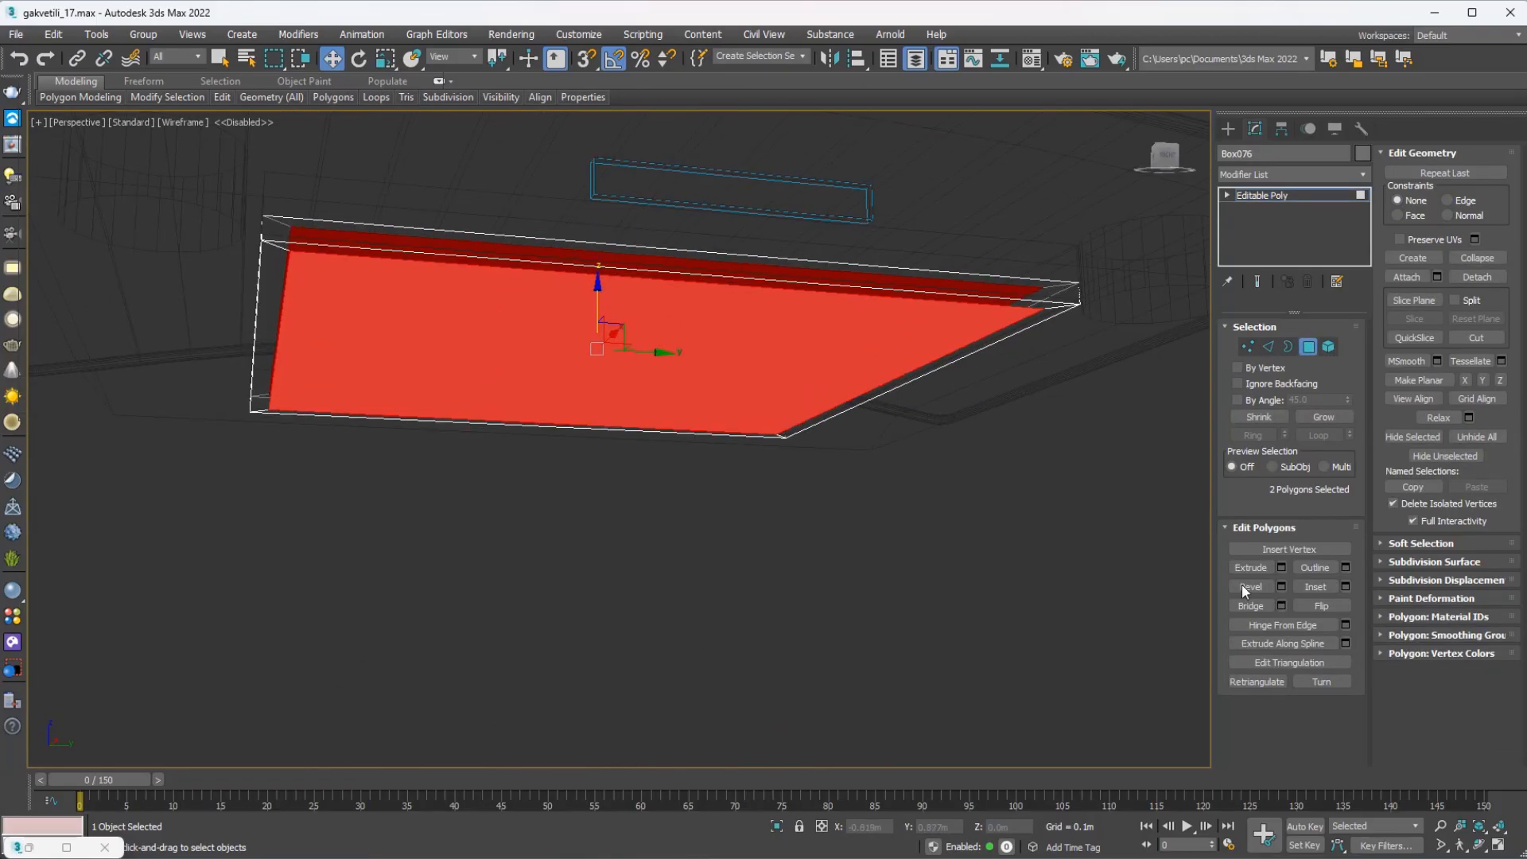
left_click(1250, 604)
key("F3")
middle_click_drag(795, 370, 544, 345, "alt")
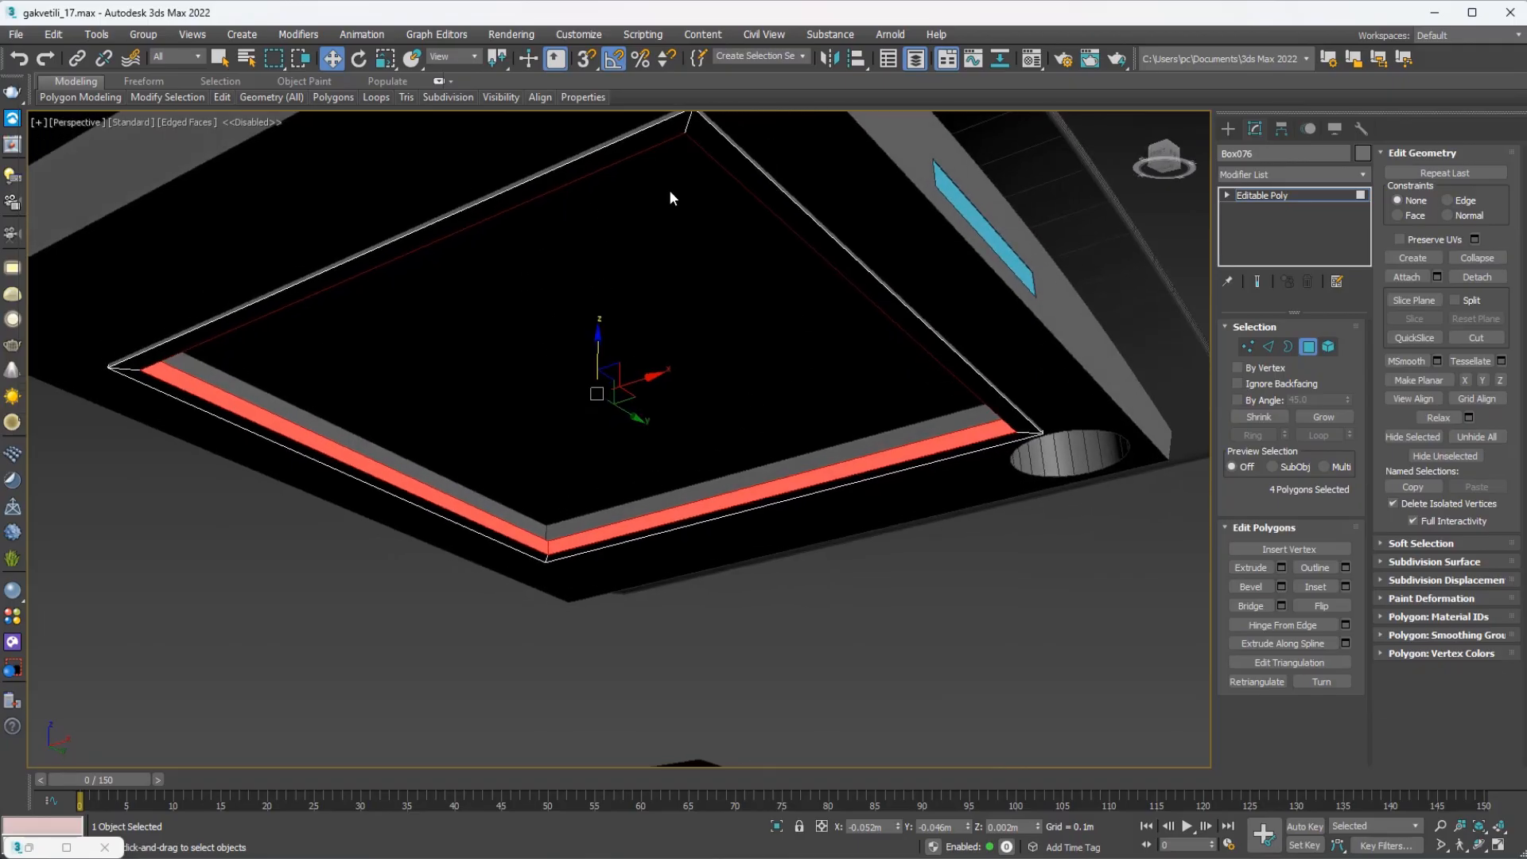
middle_click_drag(707, 237, 853, 260, "alt")
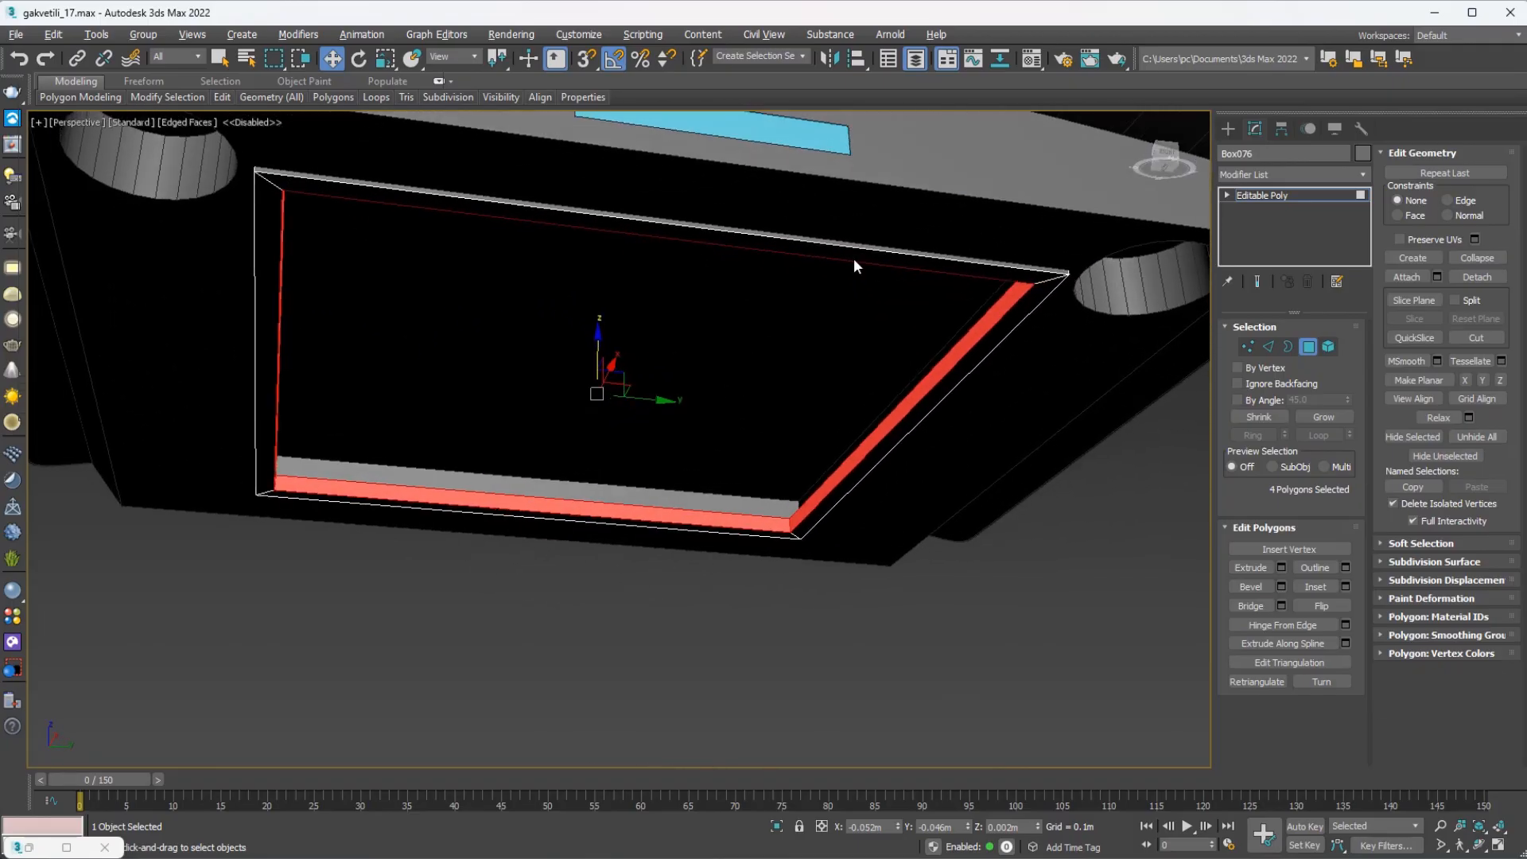
Raise the whole rectangular frame by 0.001 m to a Z position of 0.026 m and isolate it.
left_click(1308, 347)
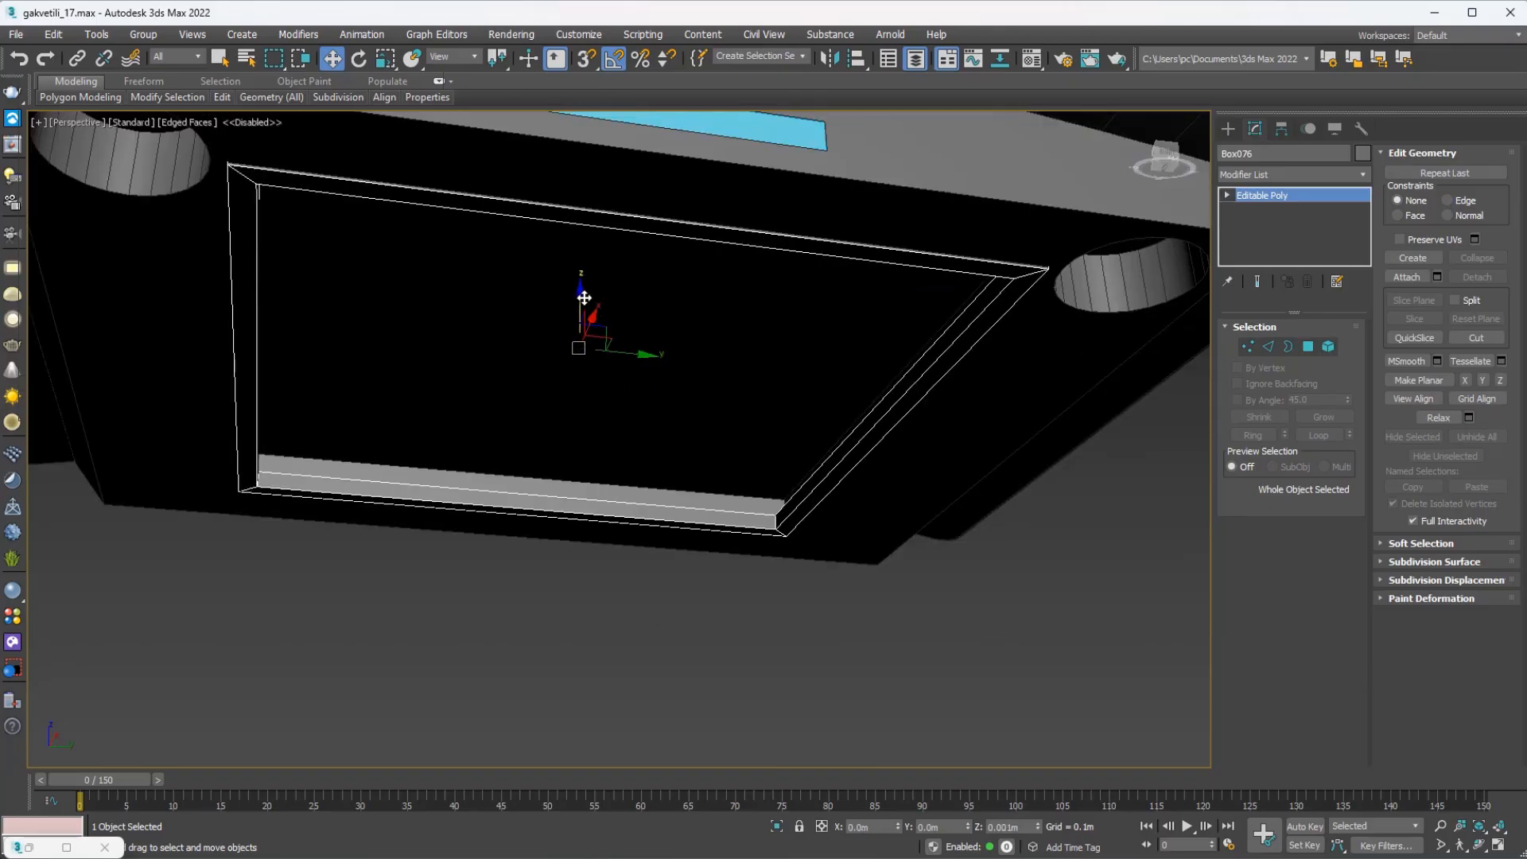
left_click_drag(584, 298, 584, 299)
left_click(781, 821)
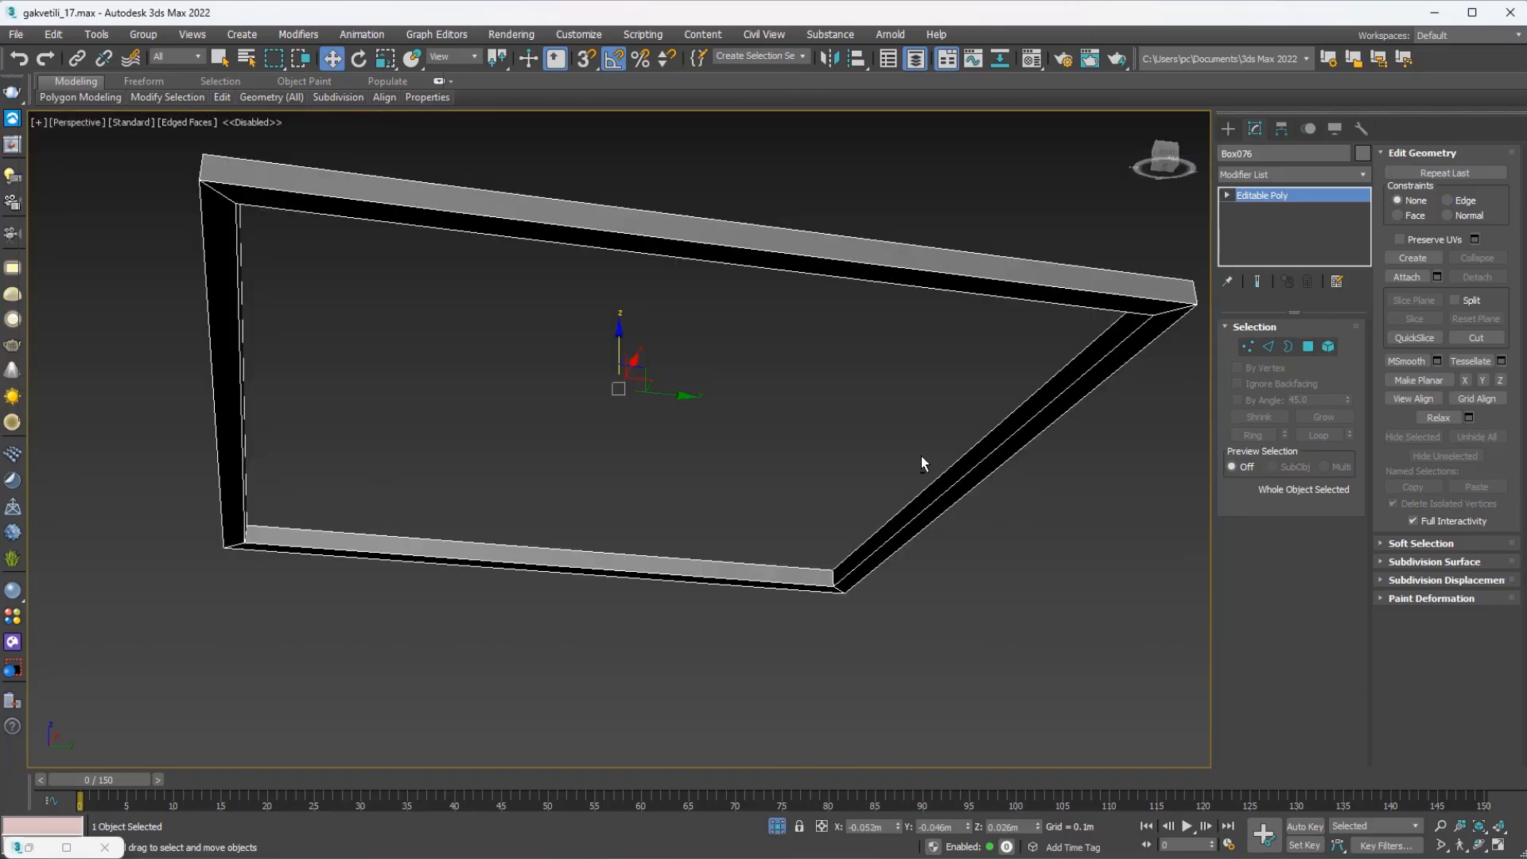
Select the inner and outer edge loops around the underside of the frame.
middle_click_drag(920, 459, 852, 457, "alt")
scroll(925, 369, "up", 3)
middle_click_drag(925, 369, 901, 383)
left_click(1268, 346)
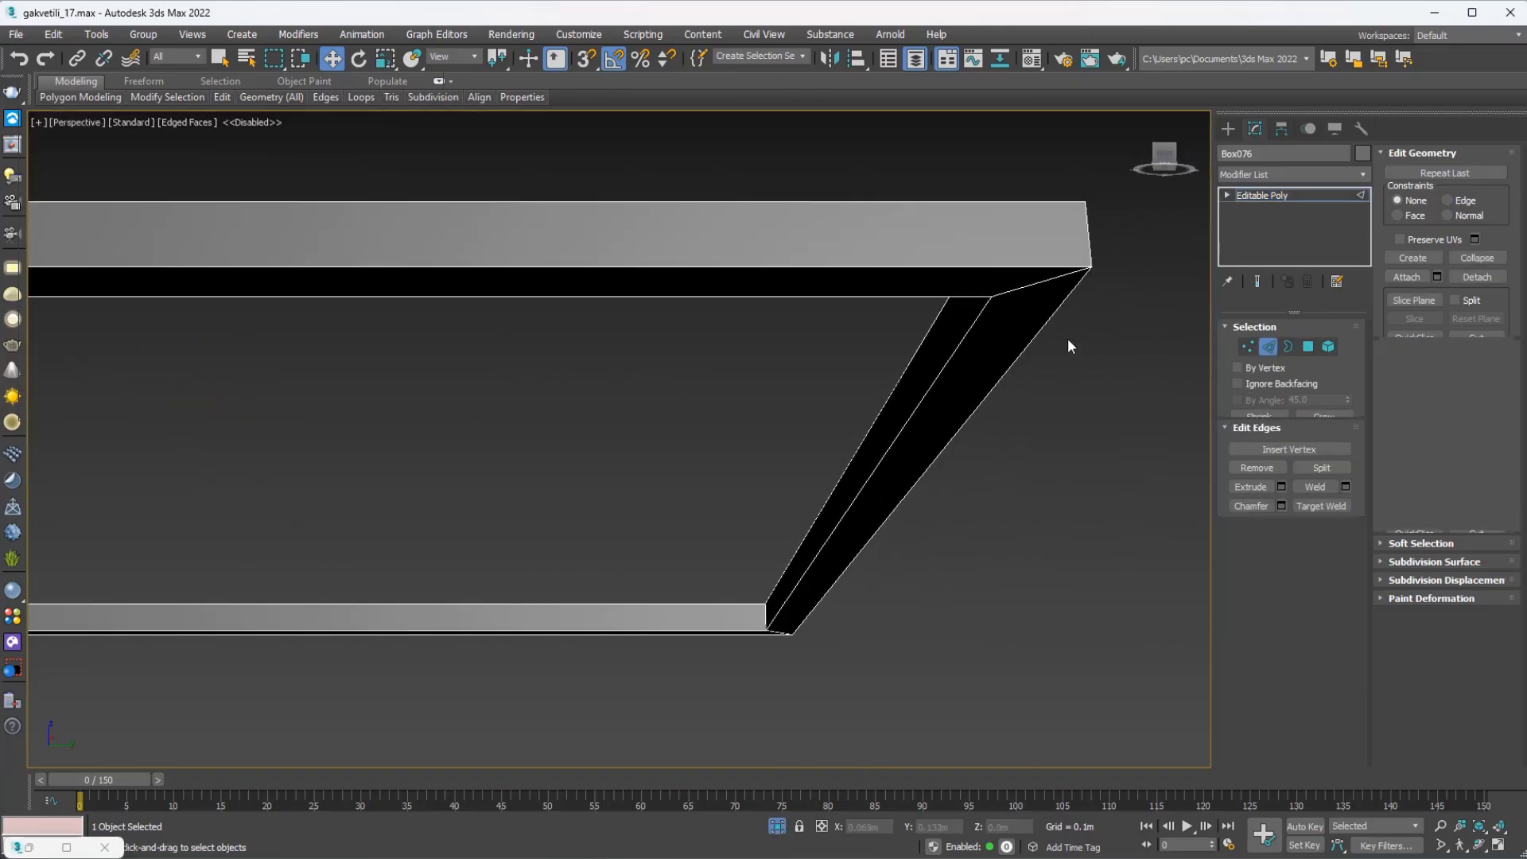
double_click(786, 589)
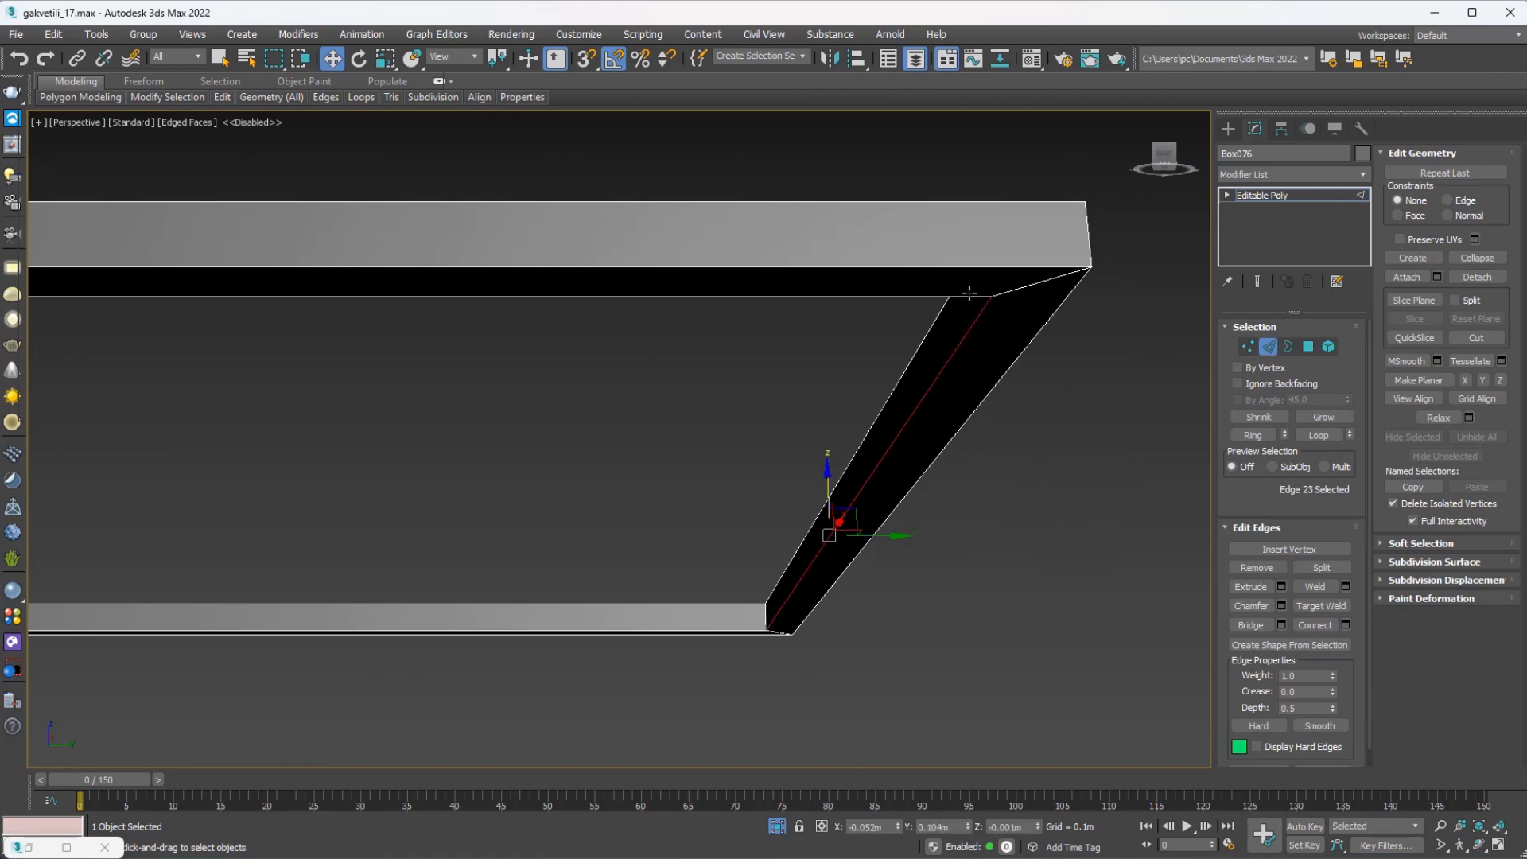
left_click(890, 444)
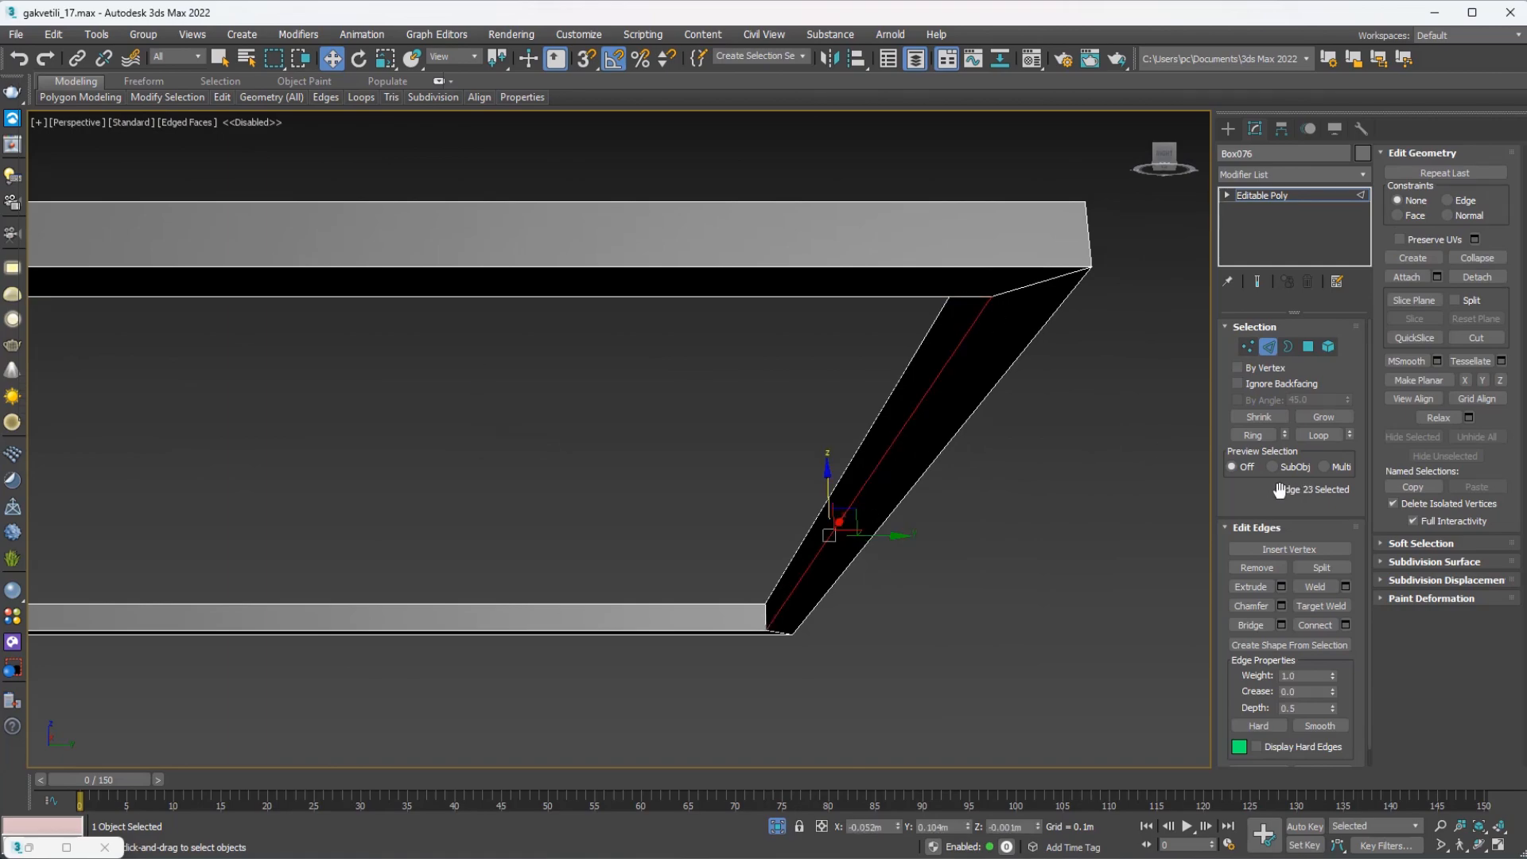
left_click(1317, 437)
key("ctrl+z")
left_click(1317, 436)
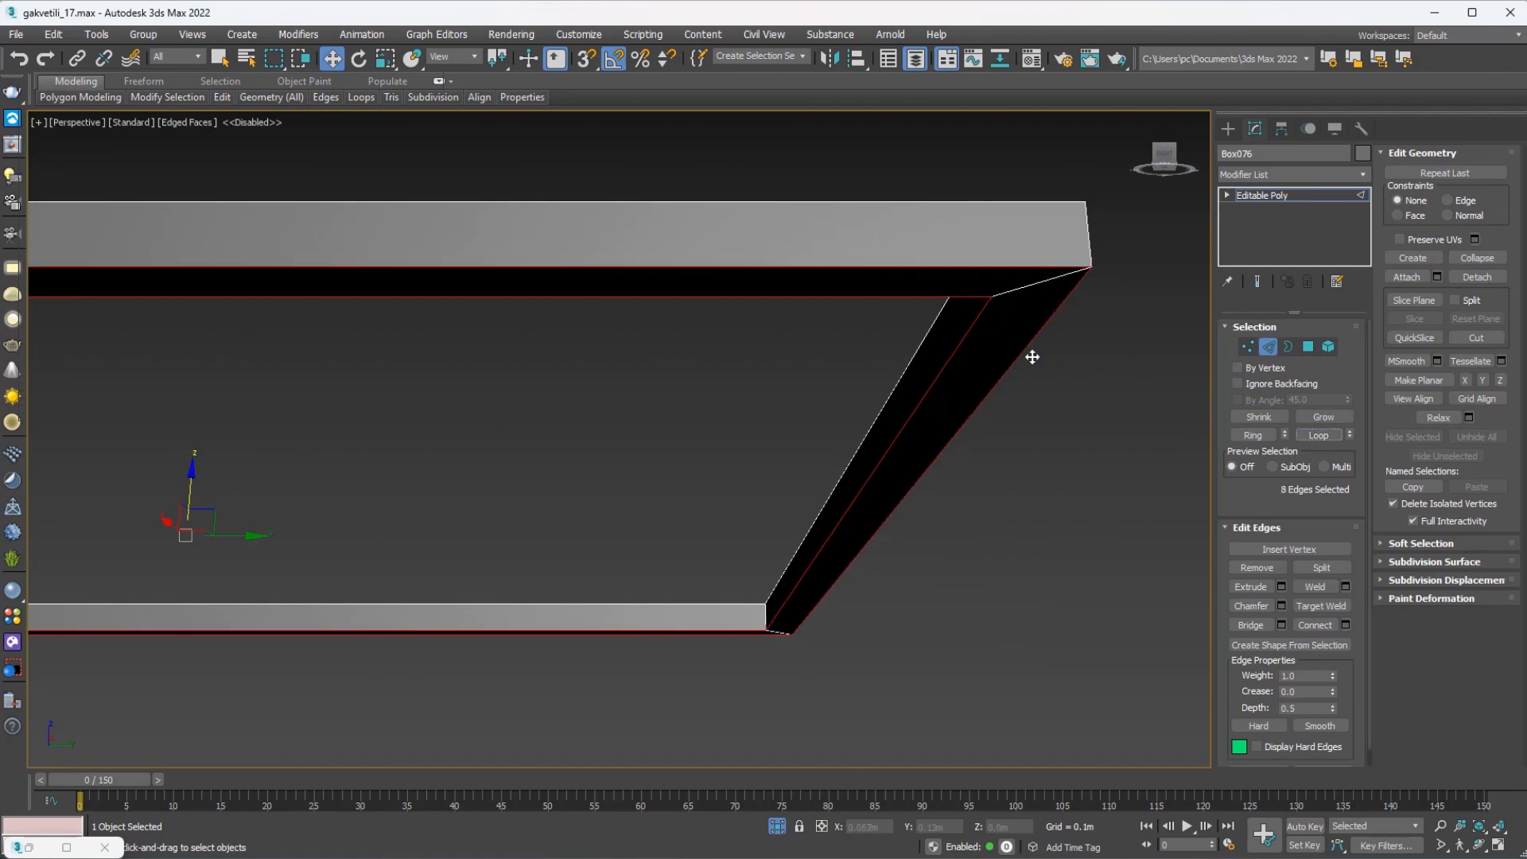
Chamfer the frame's selected edge loops by 0.002 m with 2 segments.
scroll(1032, 358, "down", 3)
middle_click_drag(978, 385, 821, 419, "alt")
right_click(821, 415)
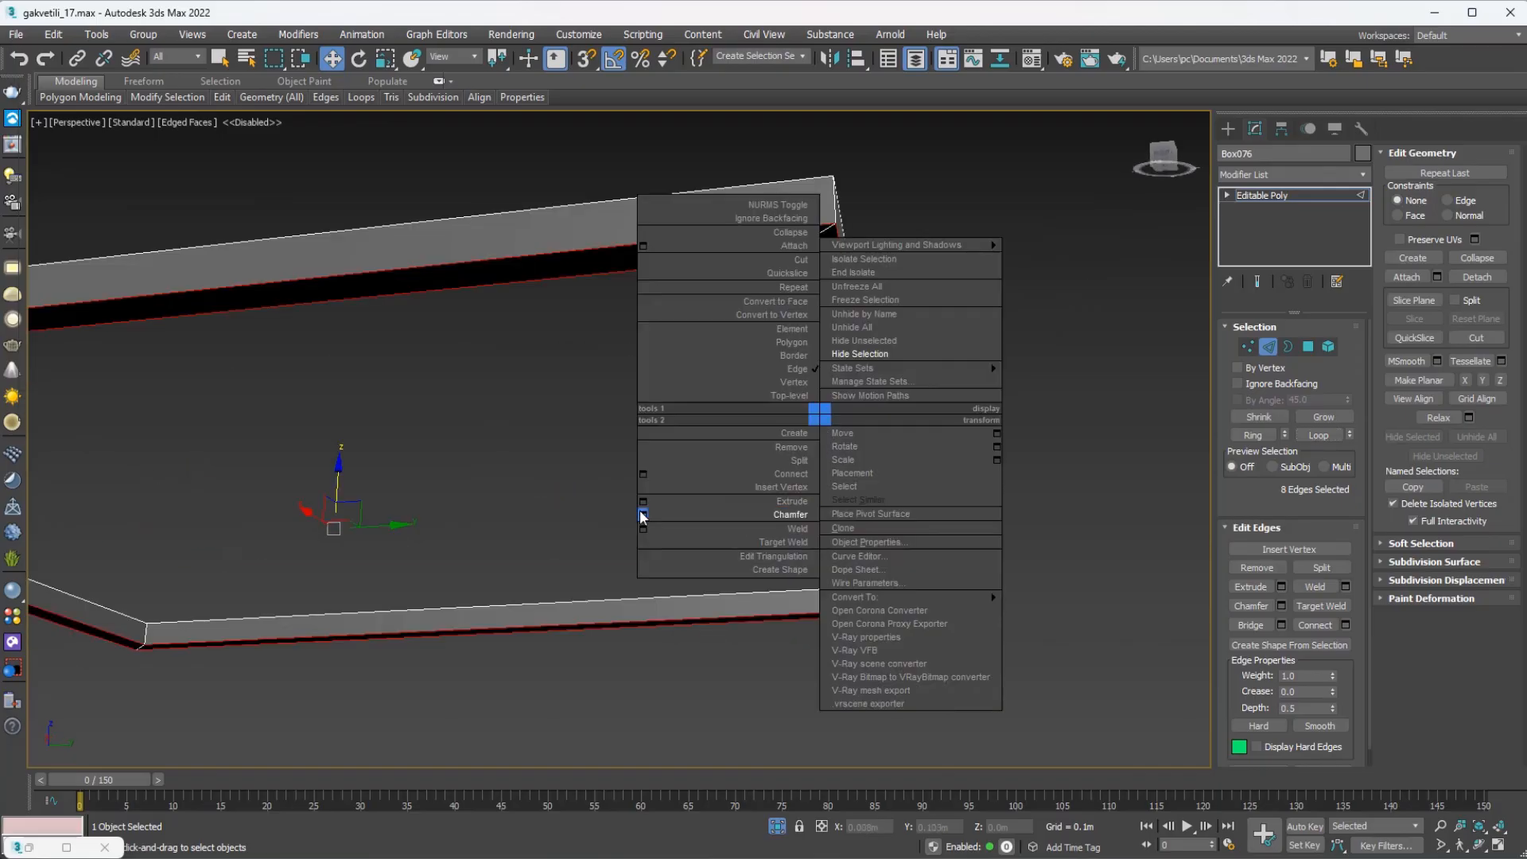
left_click(1280, 627)
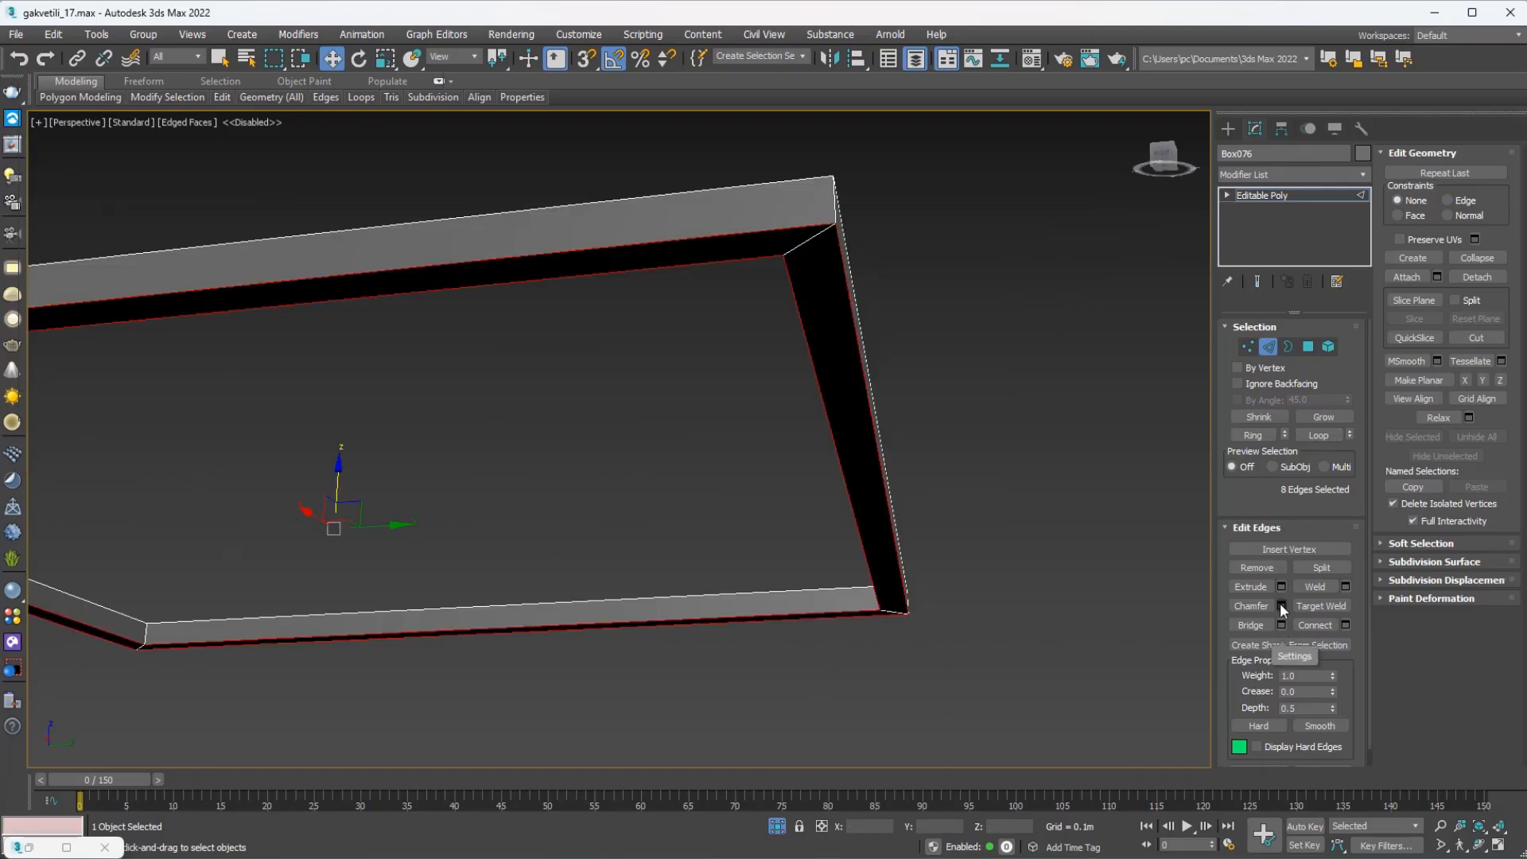
left_click(1280, 606)
scroll(754, 427, "up", 5)
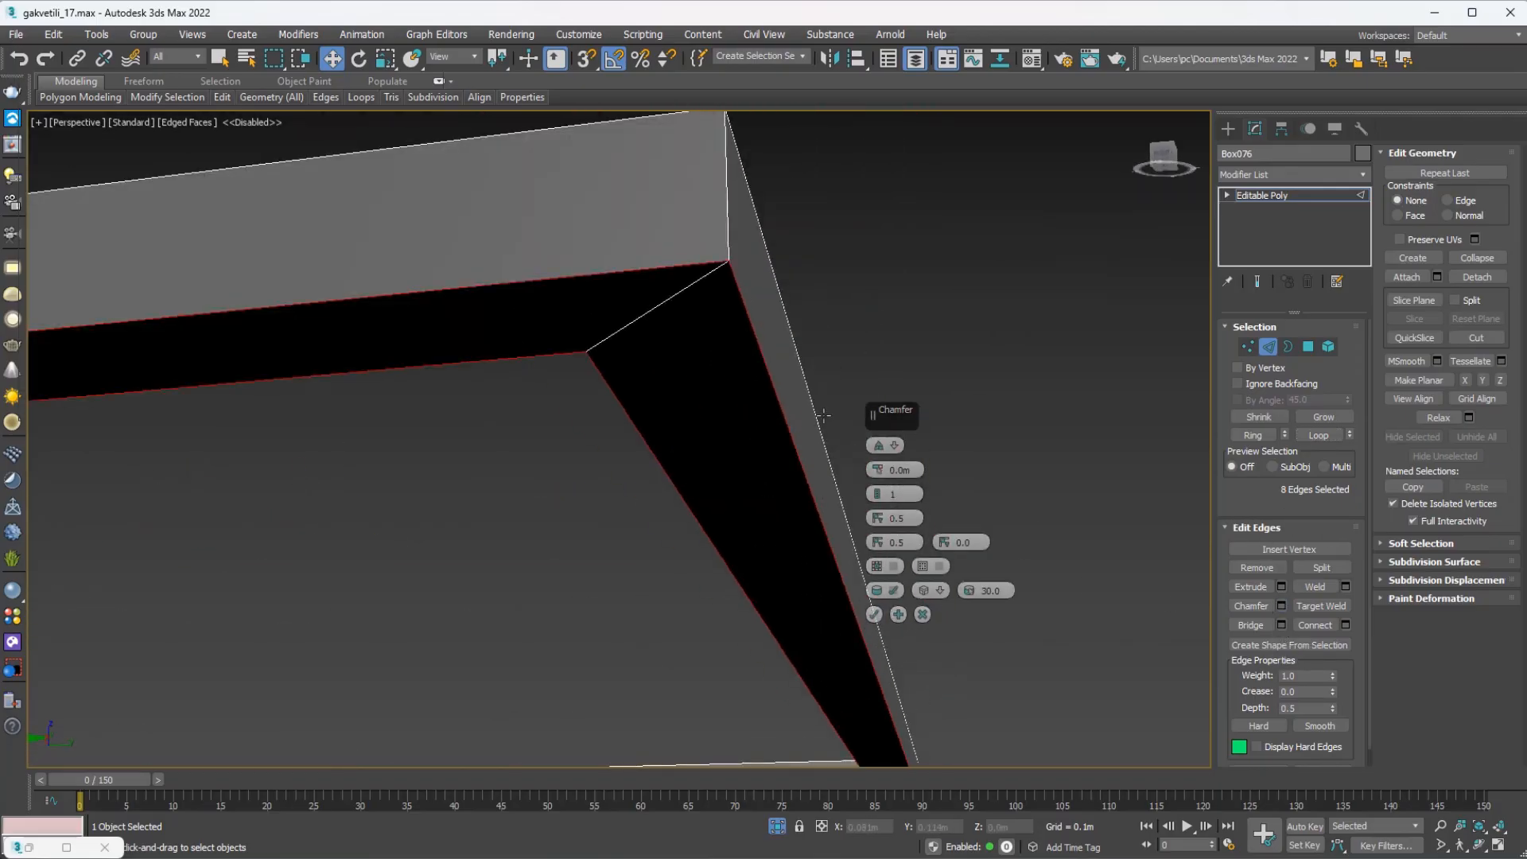
left_click_drag(878, 468, 877, 461)
left_click(876, 491)
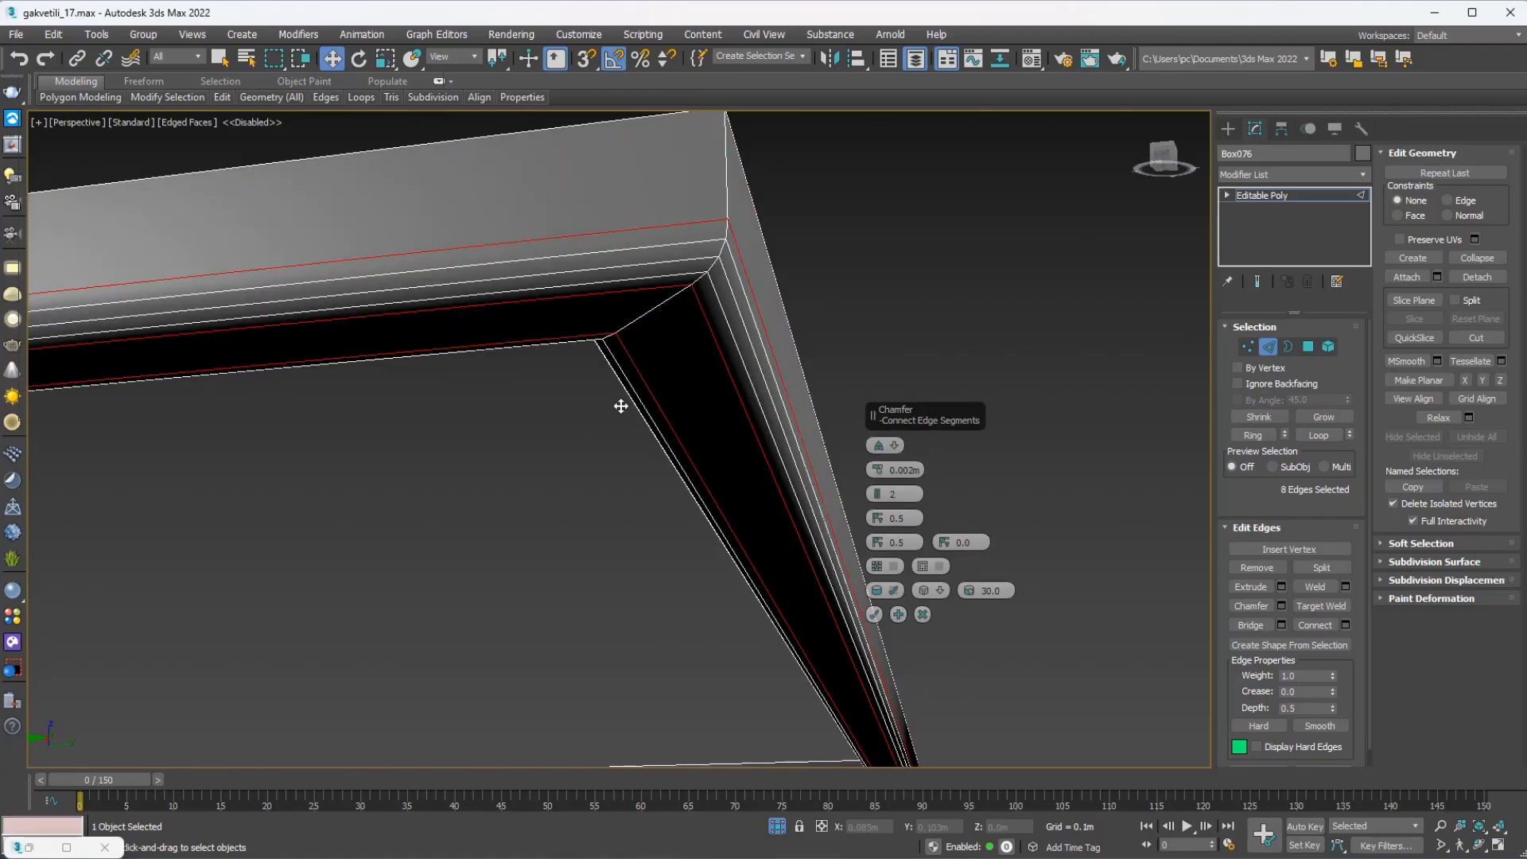
scroll(620, 405, "down", 5)
middle_click_drag(661, 398, 361, 354, "alt")
scroll(361, 354, "up", 3)
scroll(406, 341, "down", 1)
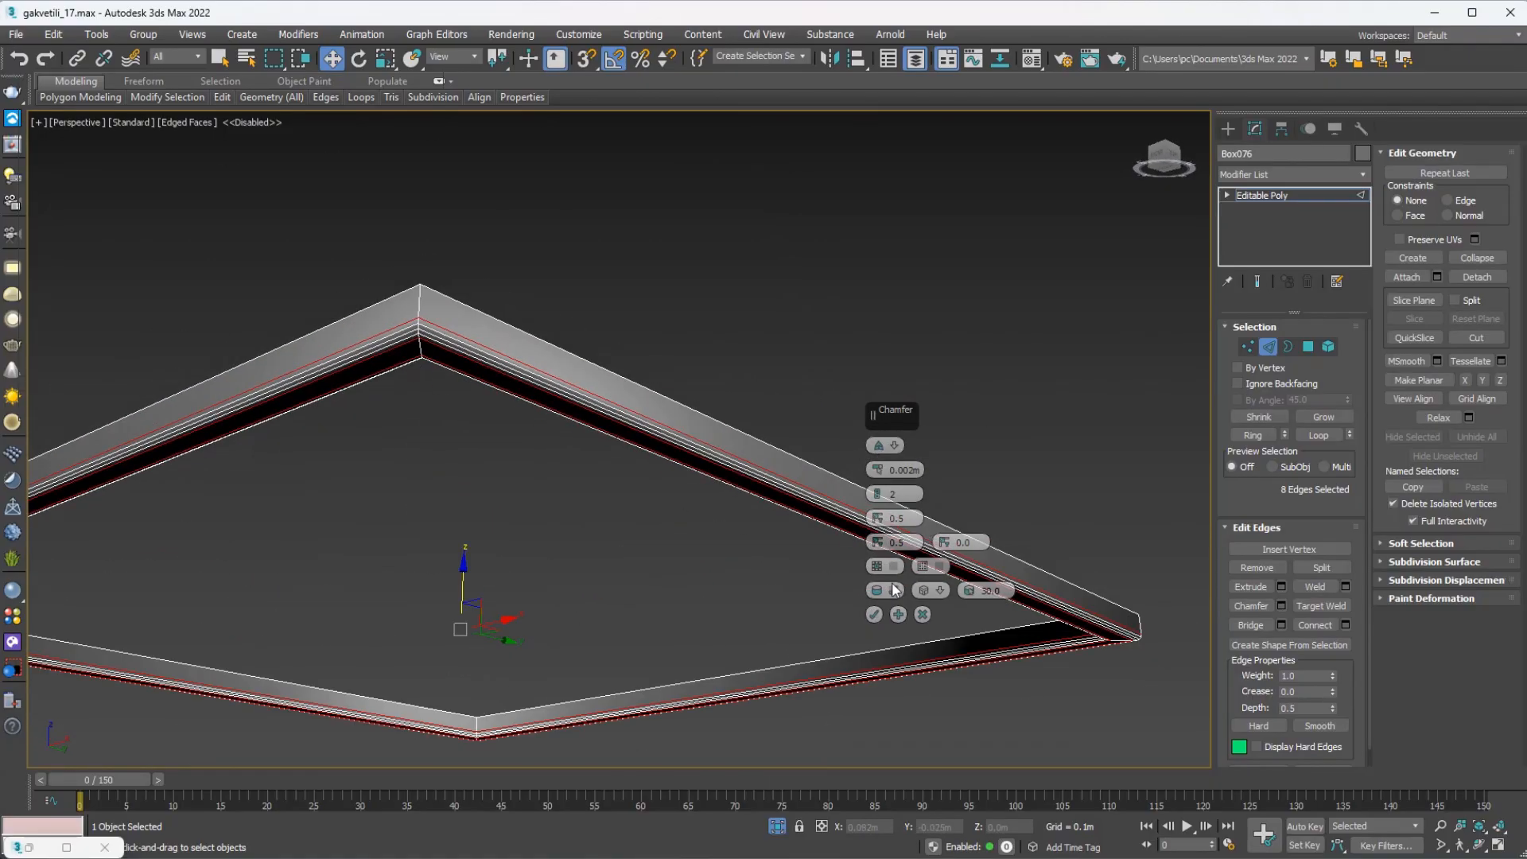
left_click(874, 614)
End the frame's isolation, leave its edge editing and clear the selection.
middle_click_drag(668, 477, 814, 733)
scroll(663, 427, "down", 4)
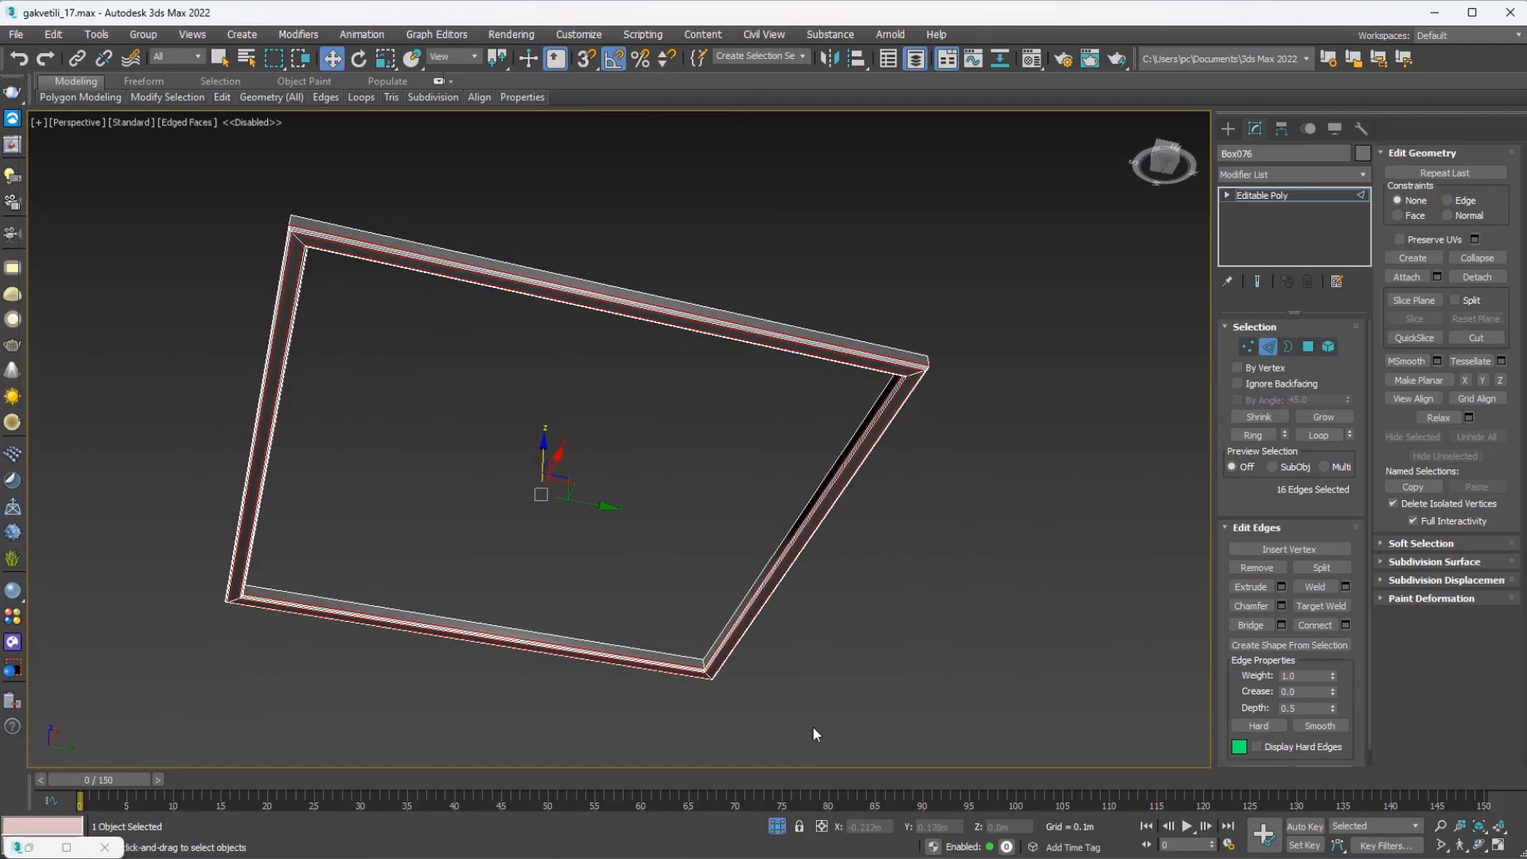
left_click(776, 825)
scroll(707, 374, "down", 3)
middle_click_drag(712, 381, 649, 467, "alt")
scroll(726, 341, "up", 3)
middle_click_drag(726, 342, 817, 281, "alt")
middle_click_drag(528, 441, 560, 294)
middle_click_drag(560, 294, 588, 379, "alt")
left_click(1266, 346)
left_click(985, 545)
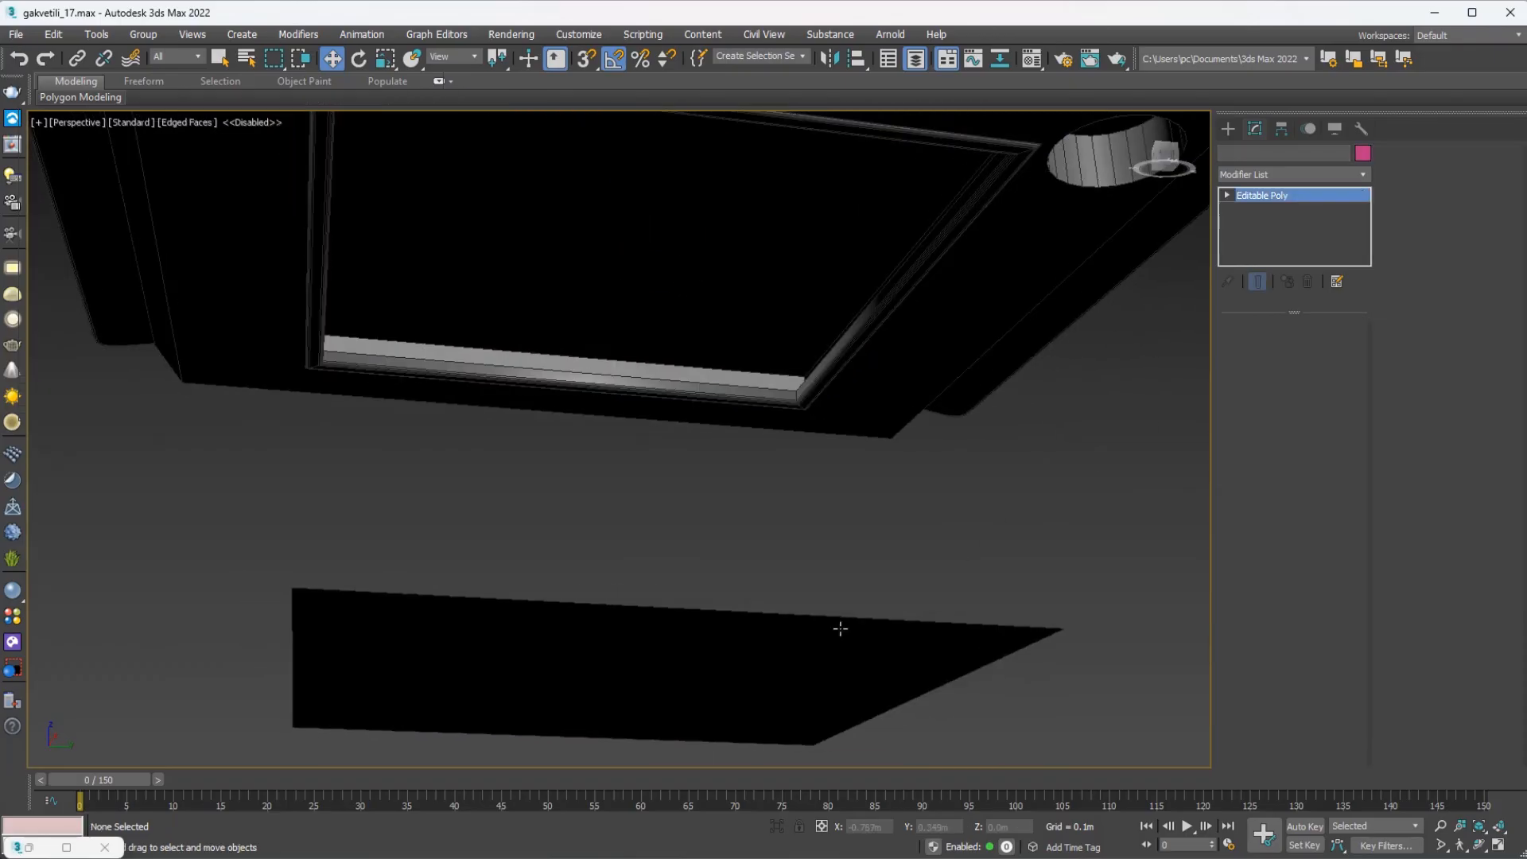
Raise the detached flat panel back inside the frame to a Z position of 0.027 m.
left_click(838, 628)
scroll(827, 625, "down", 4)
middle_click_drag(821, 624, 736, 596, "alt")
left_click_drag(715, 591, 740, 387)
scroll(866, 430, "up", 8)
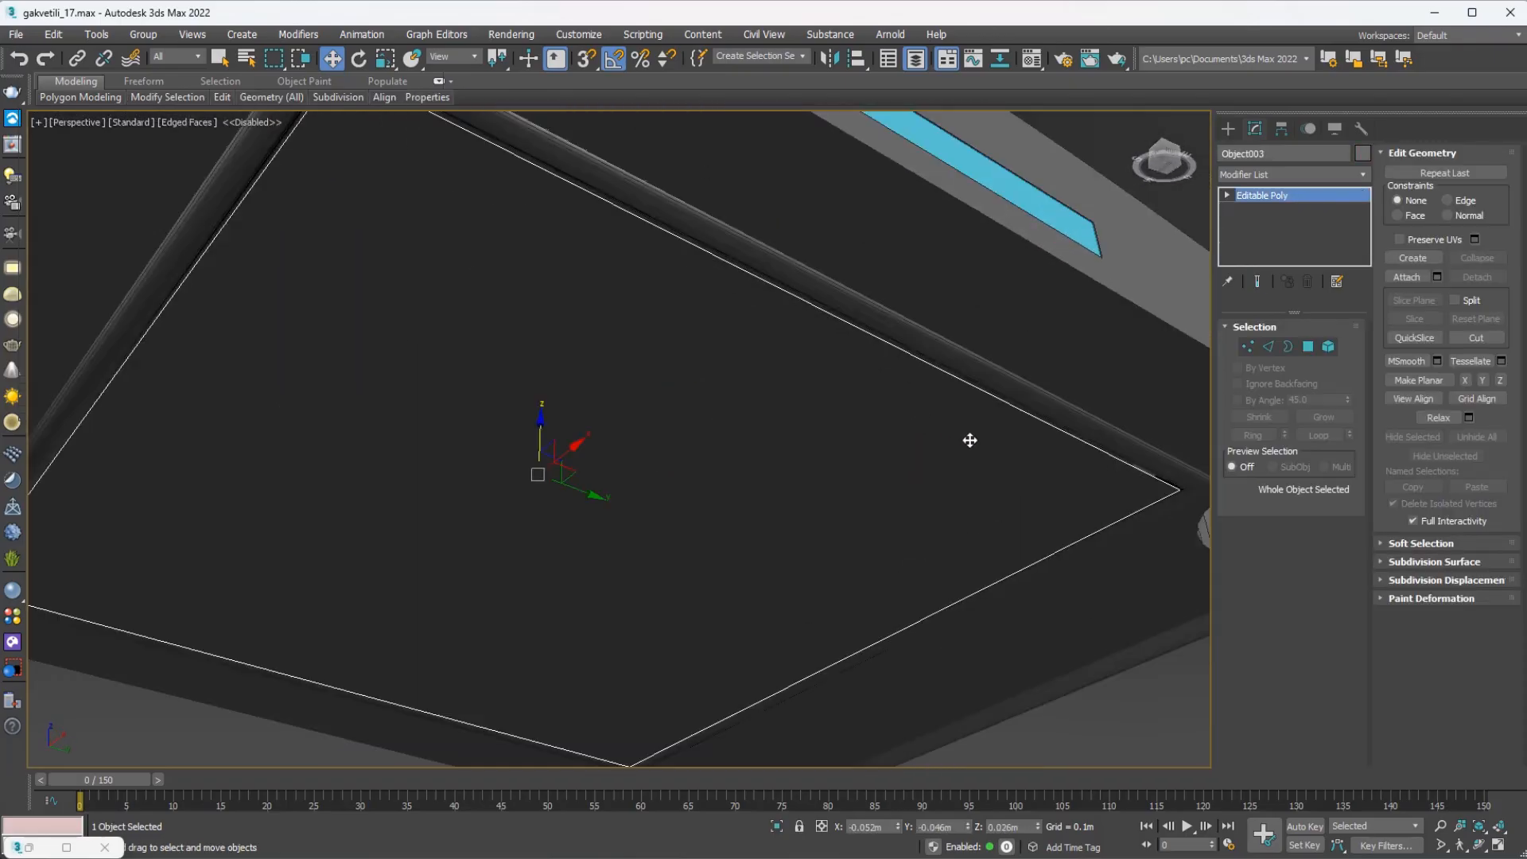
left_click_drag(365, 426, 373, 424)
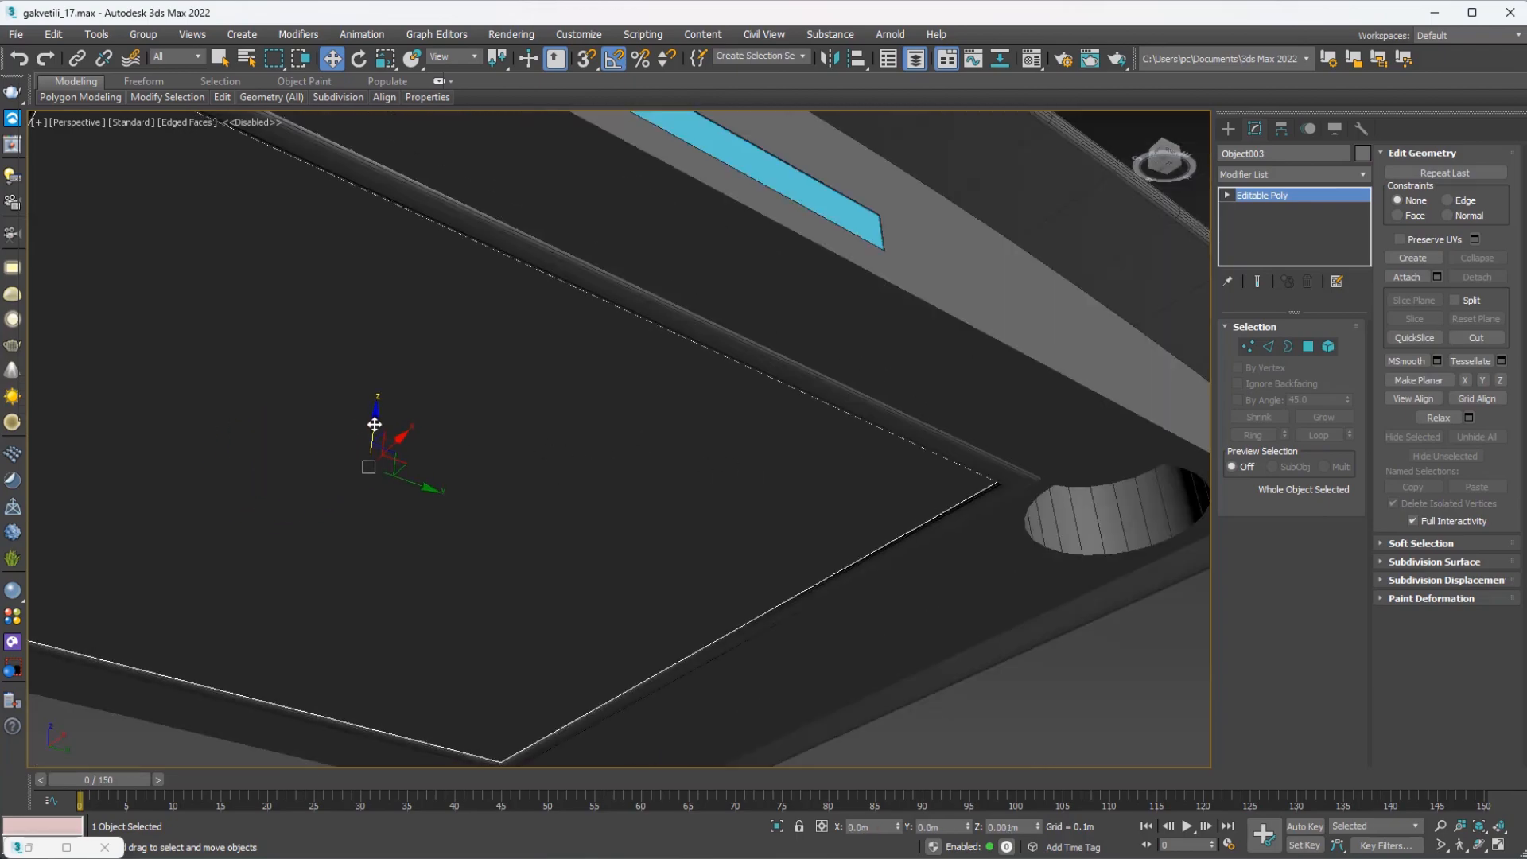
middle_click_drag(912, 442, 847, 429)
scroll(930, 474, "up", 2)
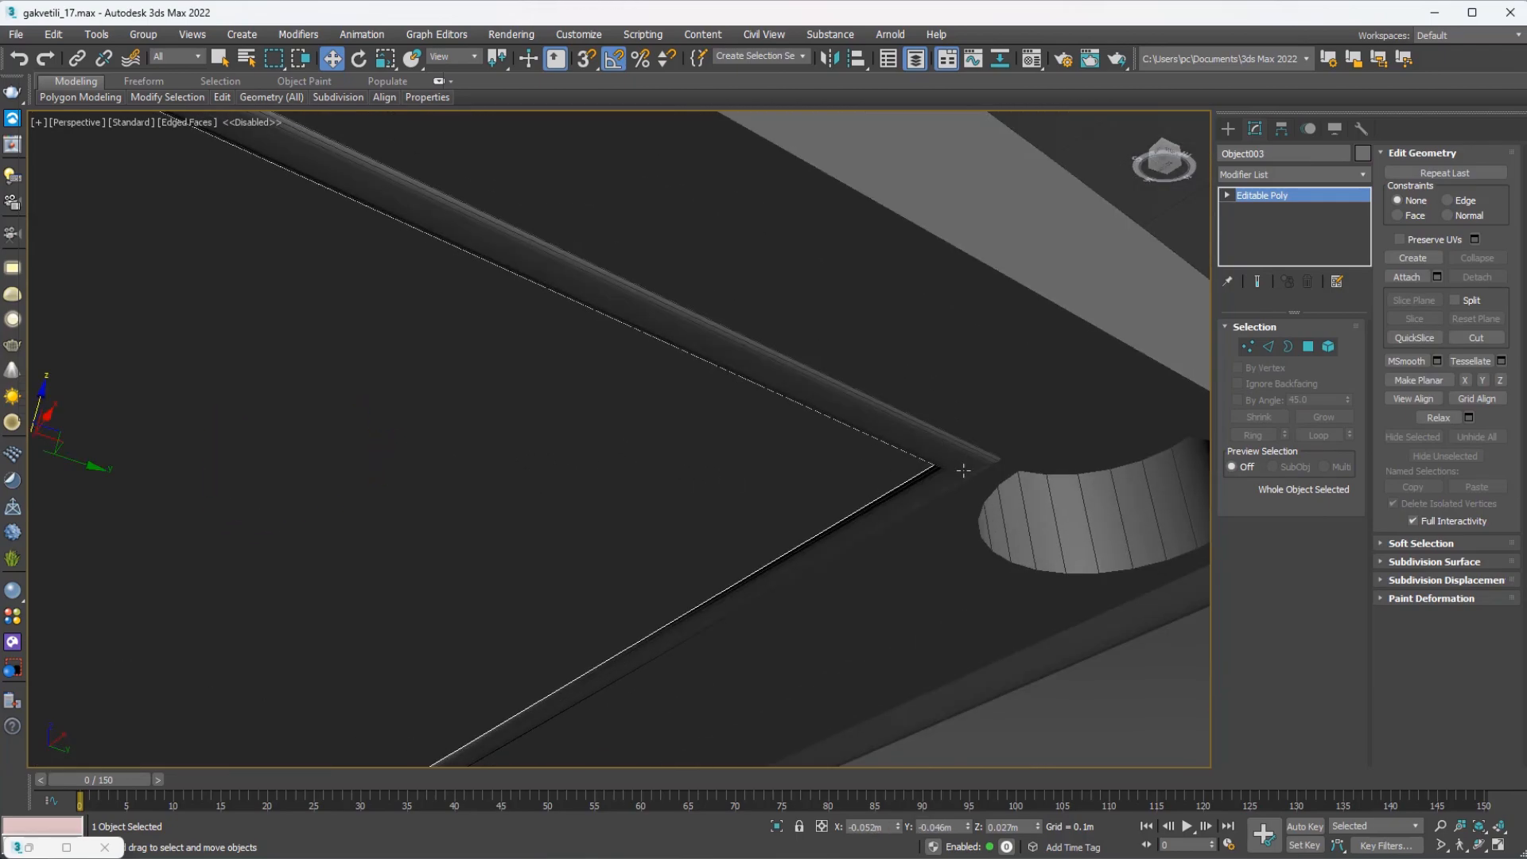
Draw a box with AutoGrid on the underside of the flat panel, overlapping its edge nearest the blue strip, about 0.059 by 0.036 by 0.008 m.
scroll(919, 495, "down", 8)
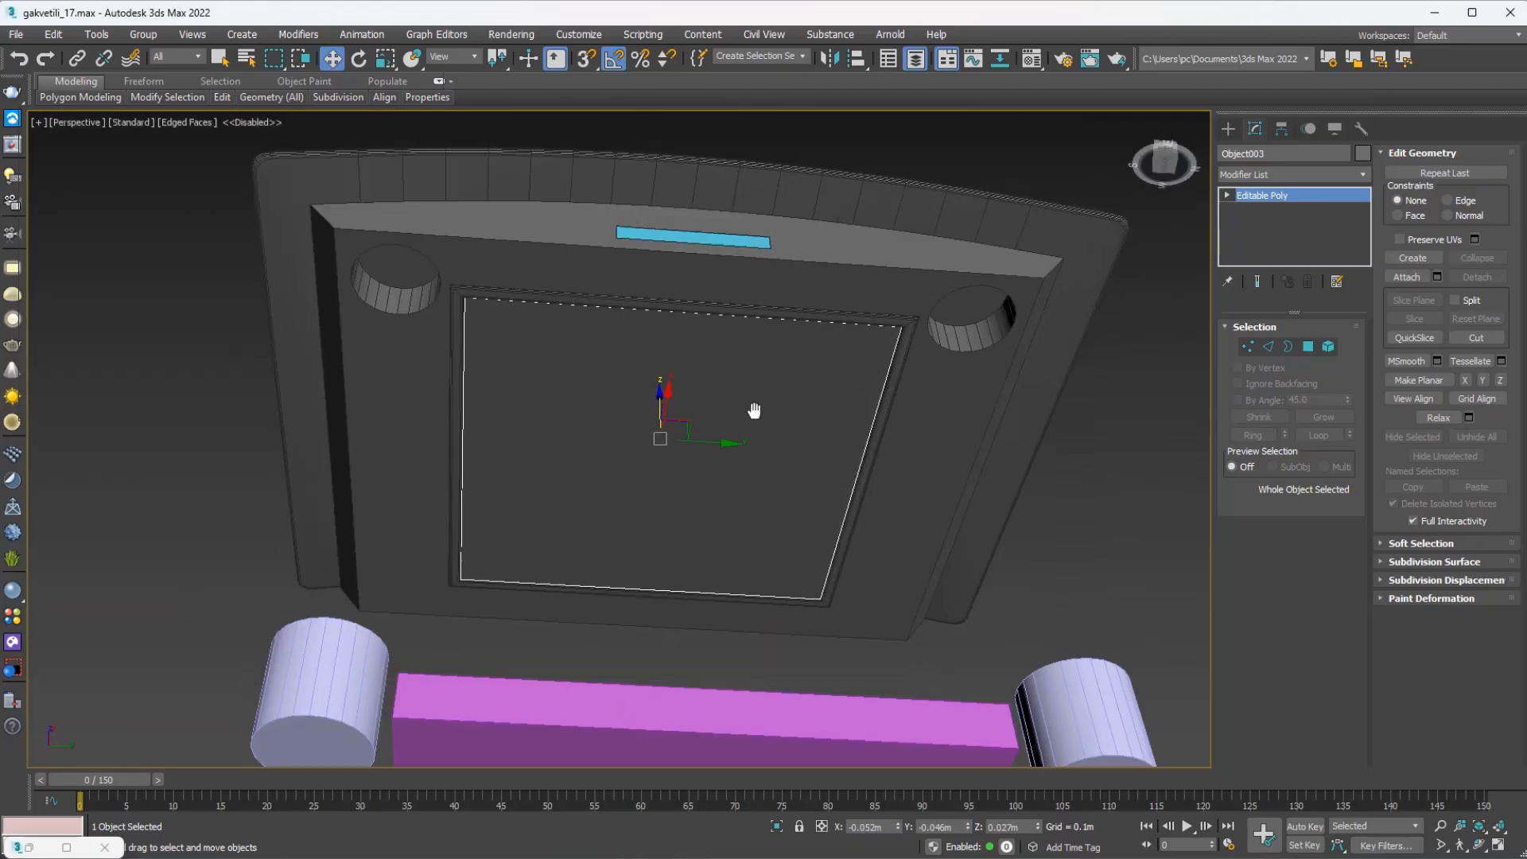
scroll(753, 413, "up", 3)
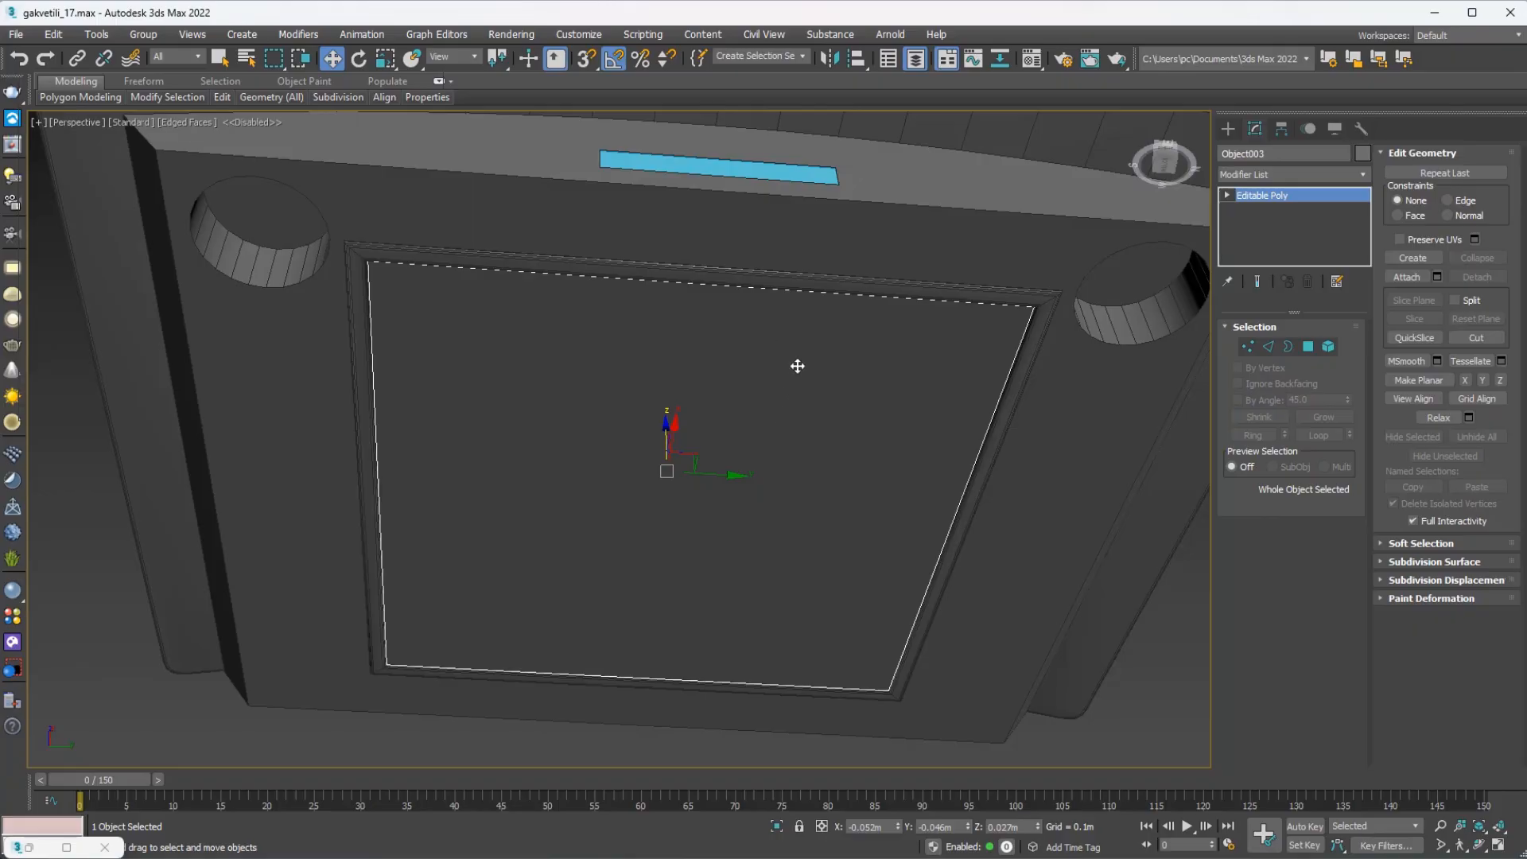
middle_click_drag(723, 420, 874, 418, "alt")
scroll(695, 269, "up", 3)
left_click(1227, 128)
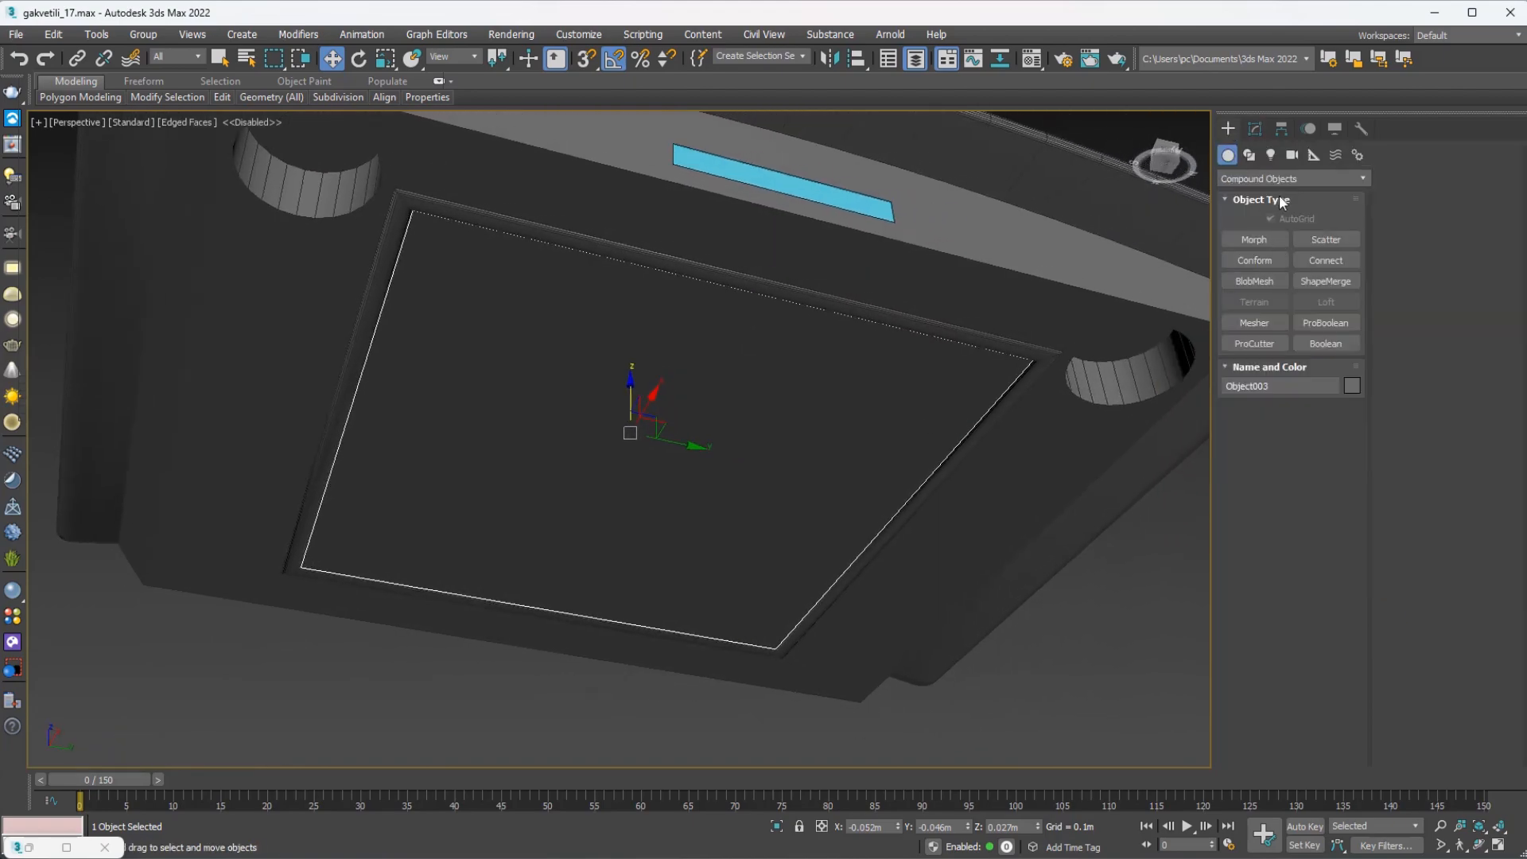
left_click(1291, 178)
left_click(1272, 193)
left_click(1266, 240)
middle_click_drag(603, 413, 613, 323, "alt")
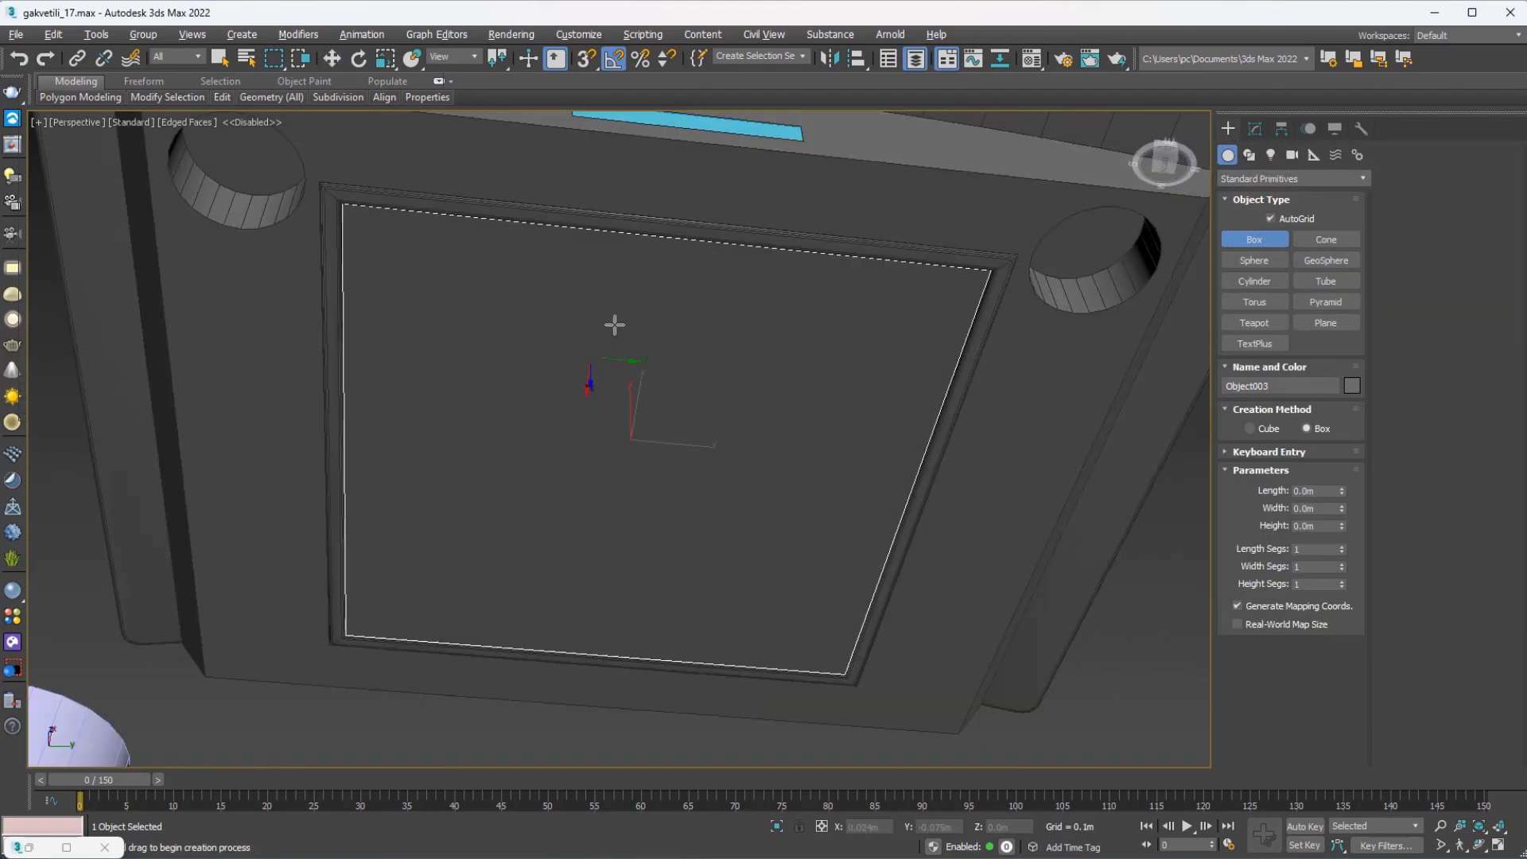
left_click_drag(604, 293, 742, 245)
left_click(741, 254)
Set the new box's length to 0.06 m, width to 0.045 m and height to 0.005 m.
left_click(1255, 128)
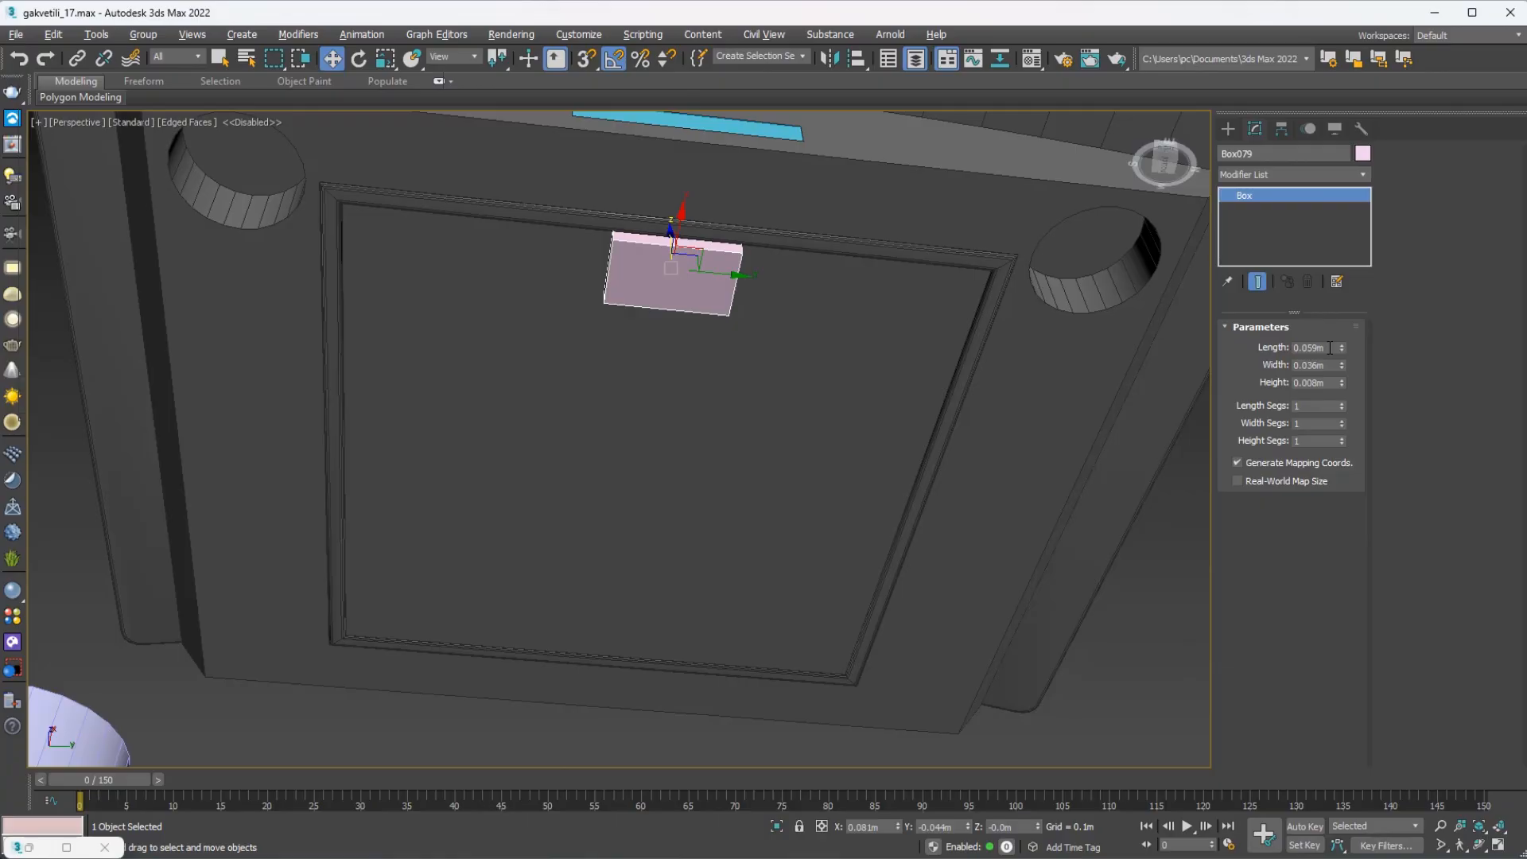
double_click(1330, 348)
type("0.06")
key("Return")
left_click(1331, 365)
type("0.045")
key("Return")
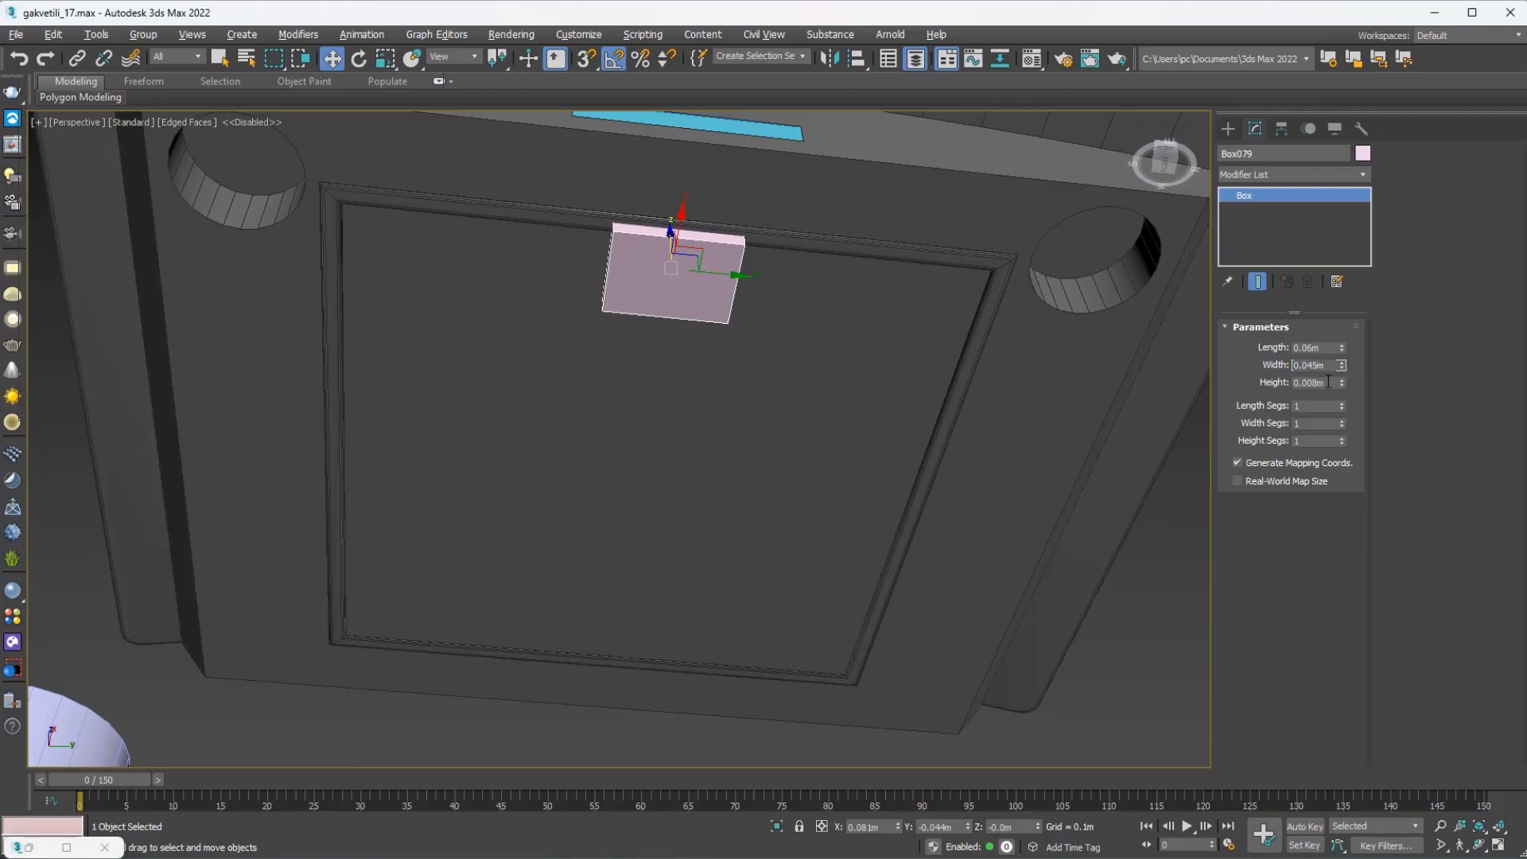
left_click(1327, 381)
key("Return")
Move the box off the frame's chamfered edge to X 0.075 m and isolate it together with the flat panel.
scroll(698, 286, "up", 5)
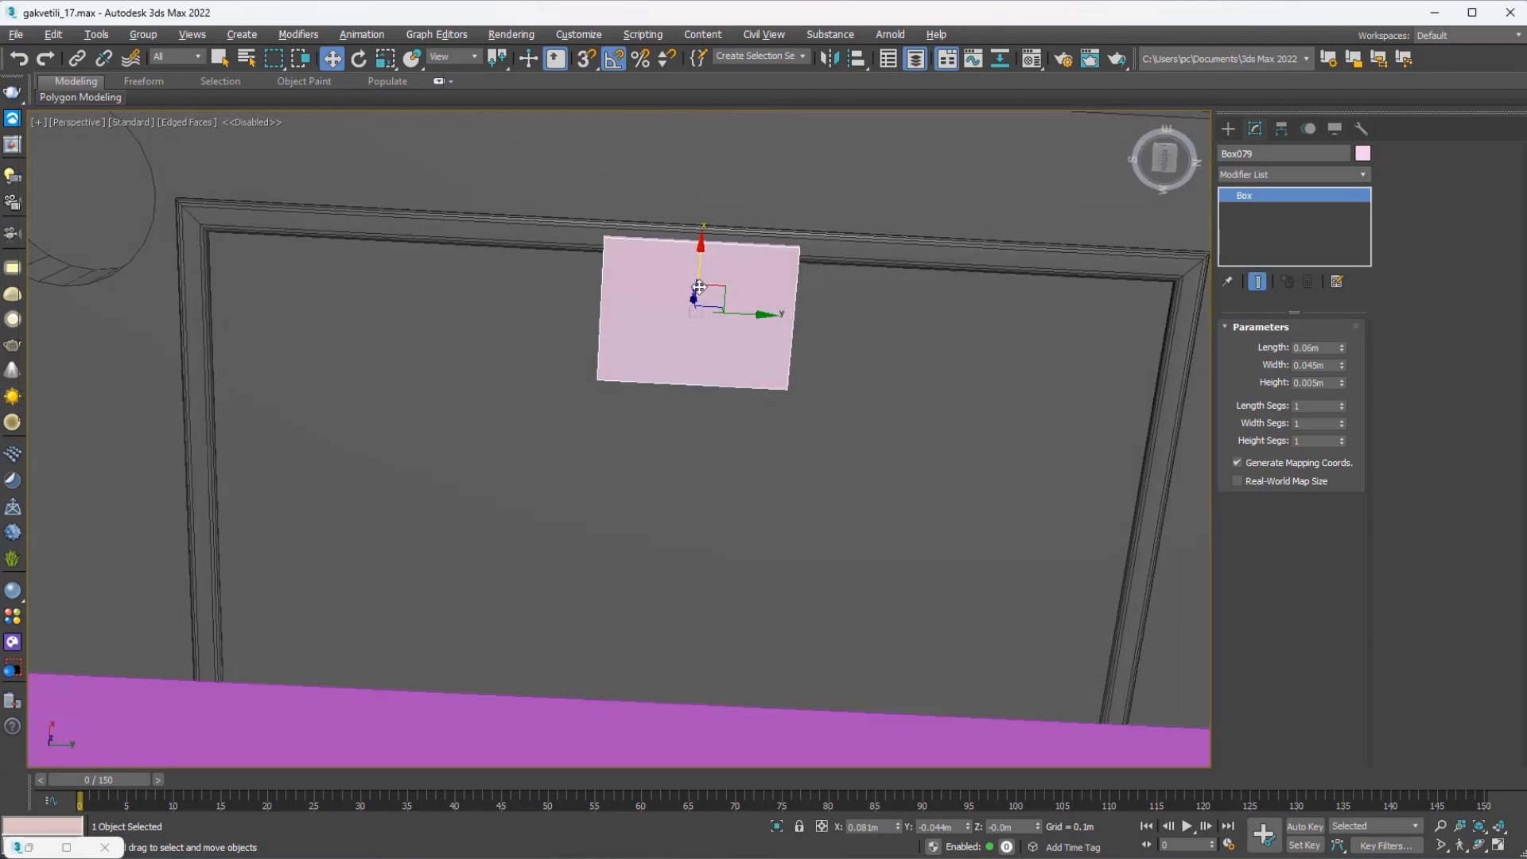
left_click_drag(698, 286, 823, 322)
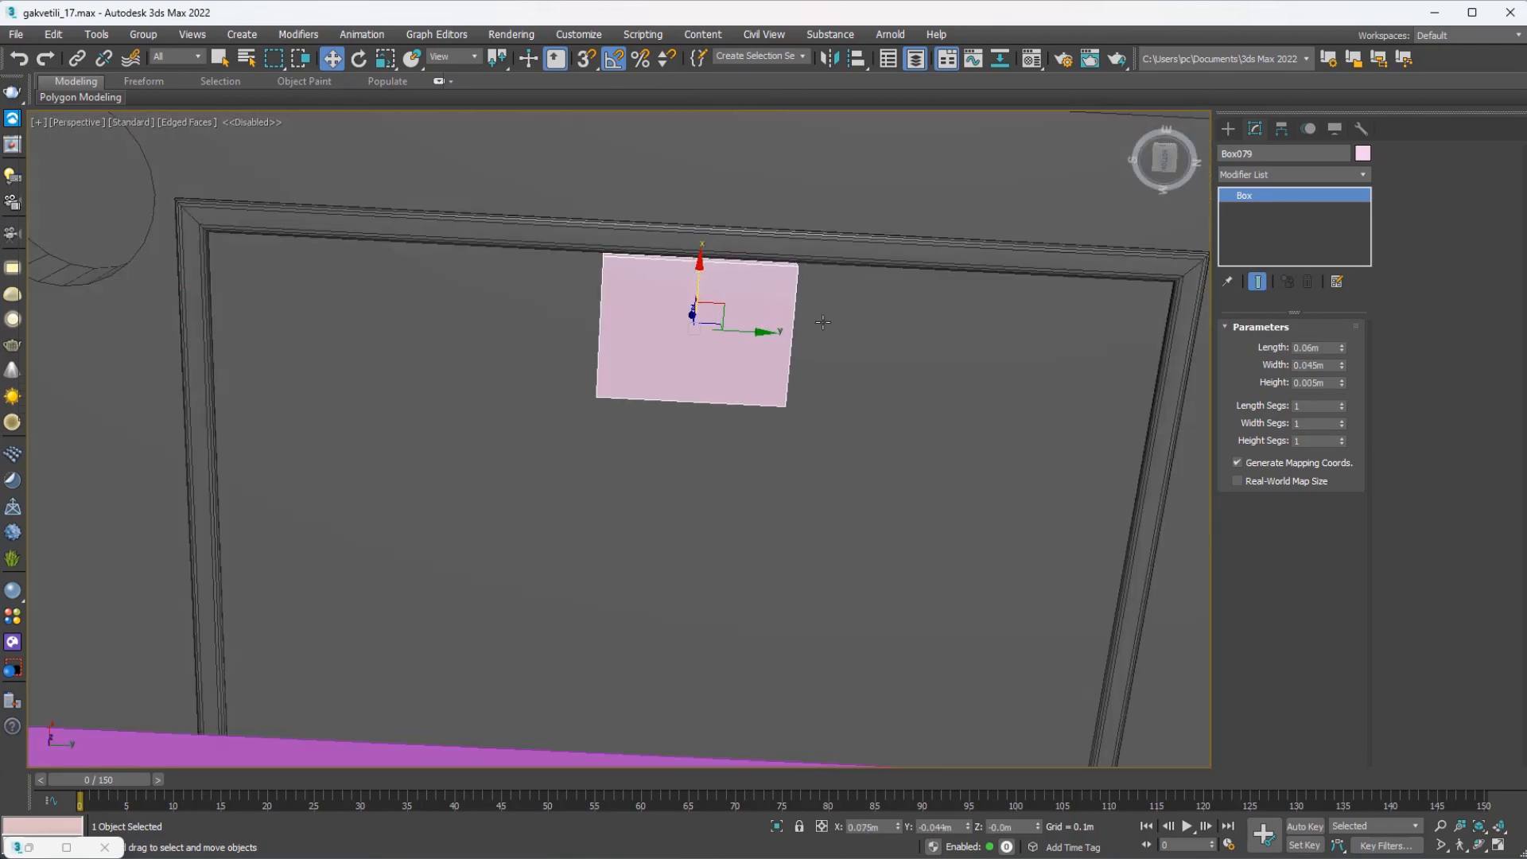
left_click(861, 746, "ctrl")
left_click(777, 826)
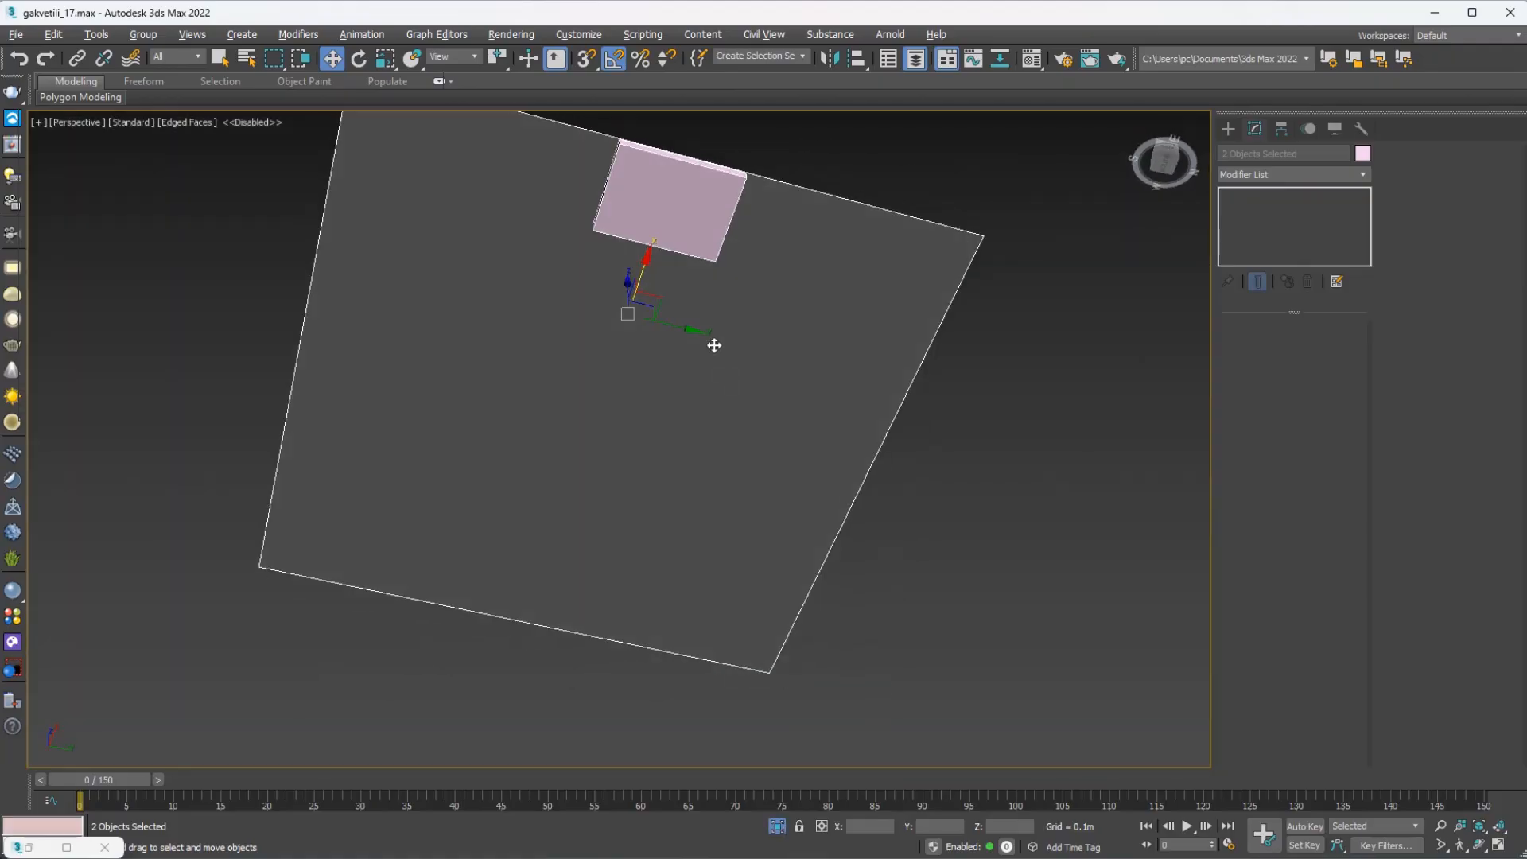
middle_click_drag(714, 341, 755, 195, "alt")
Align the box to the flat panel at Y -0.046 m and fine-tune its position to X 0.076 m.
left_click(636, 337)
scroll(603, 320, "up", 3)
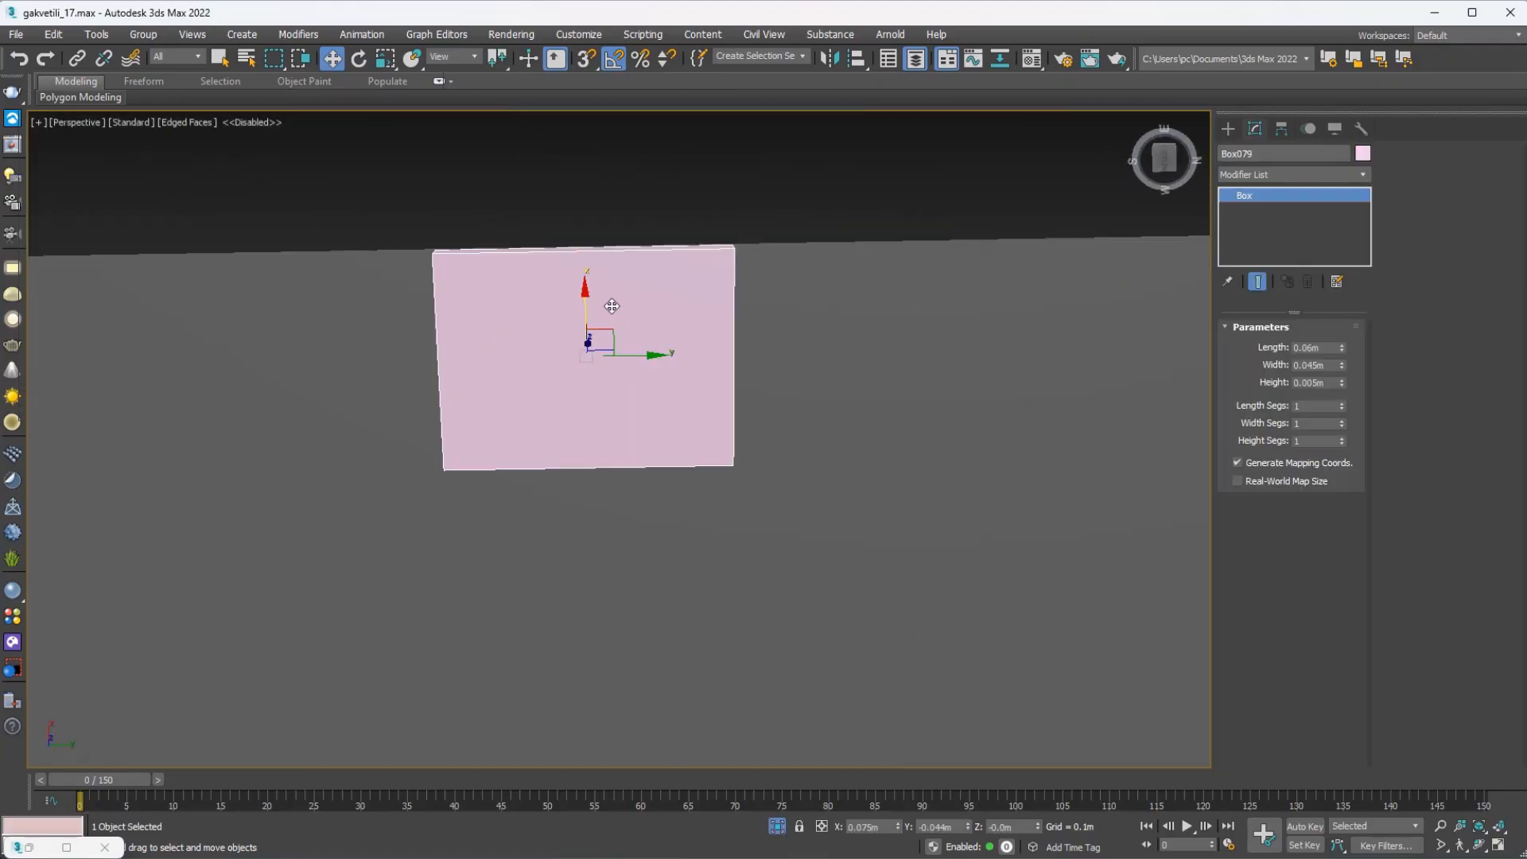
scroll(729, 327, "down", 4)
scroll(711, 377, "up", 2)
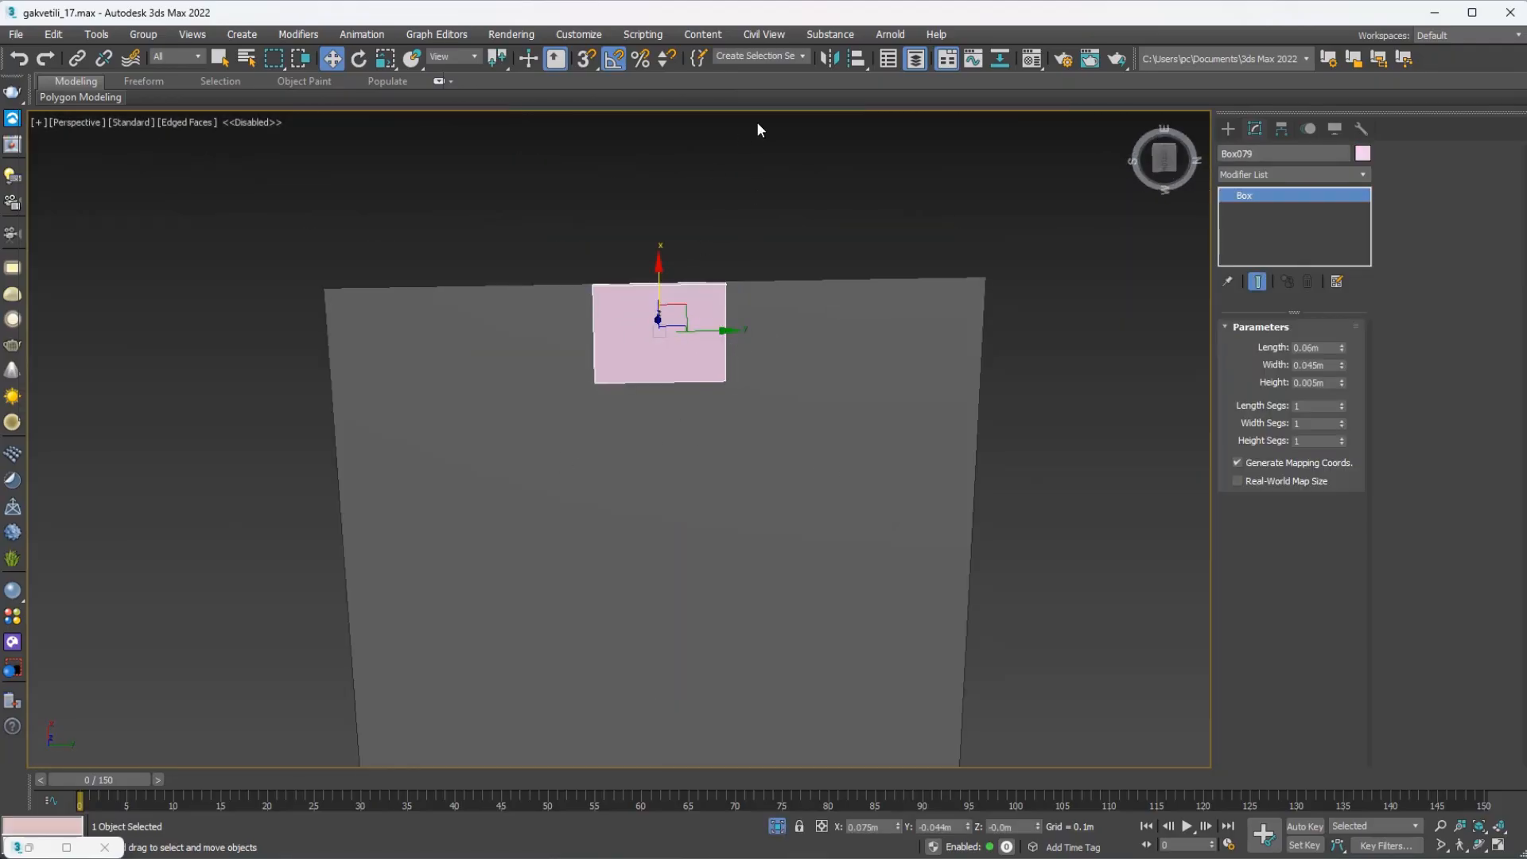
left_click(856, 58)
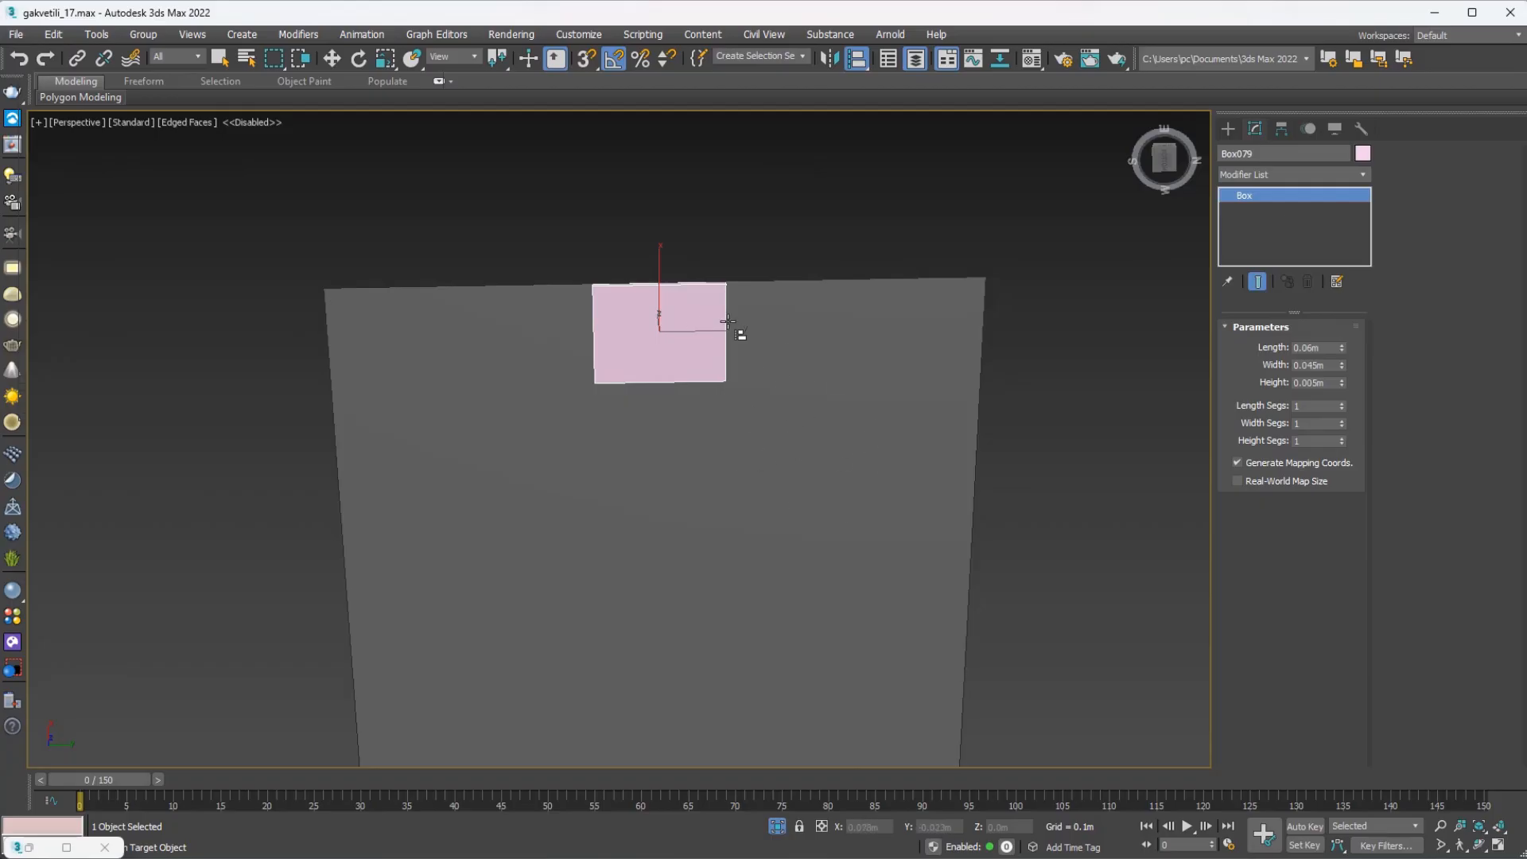
left_click(786, 464)
left_click(1017, 532)
middle_click_drag(955, 493, 714, 414, "alt")
left_click_drag(694, 402, 694, 404)
middle_click_drag(694, 404, 685, 347, "alt")
Start edge editing on the flat panel and insert a SwiftLoop edge loop in line with one side of the box.
left_click(733, 518)
right_click(683, 346)
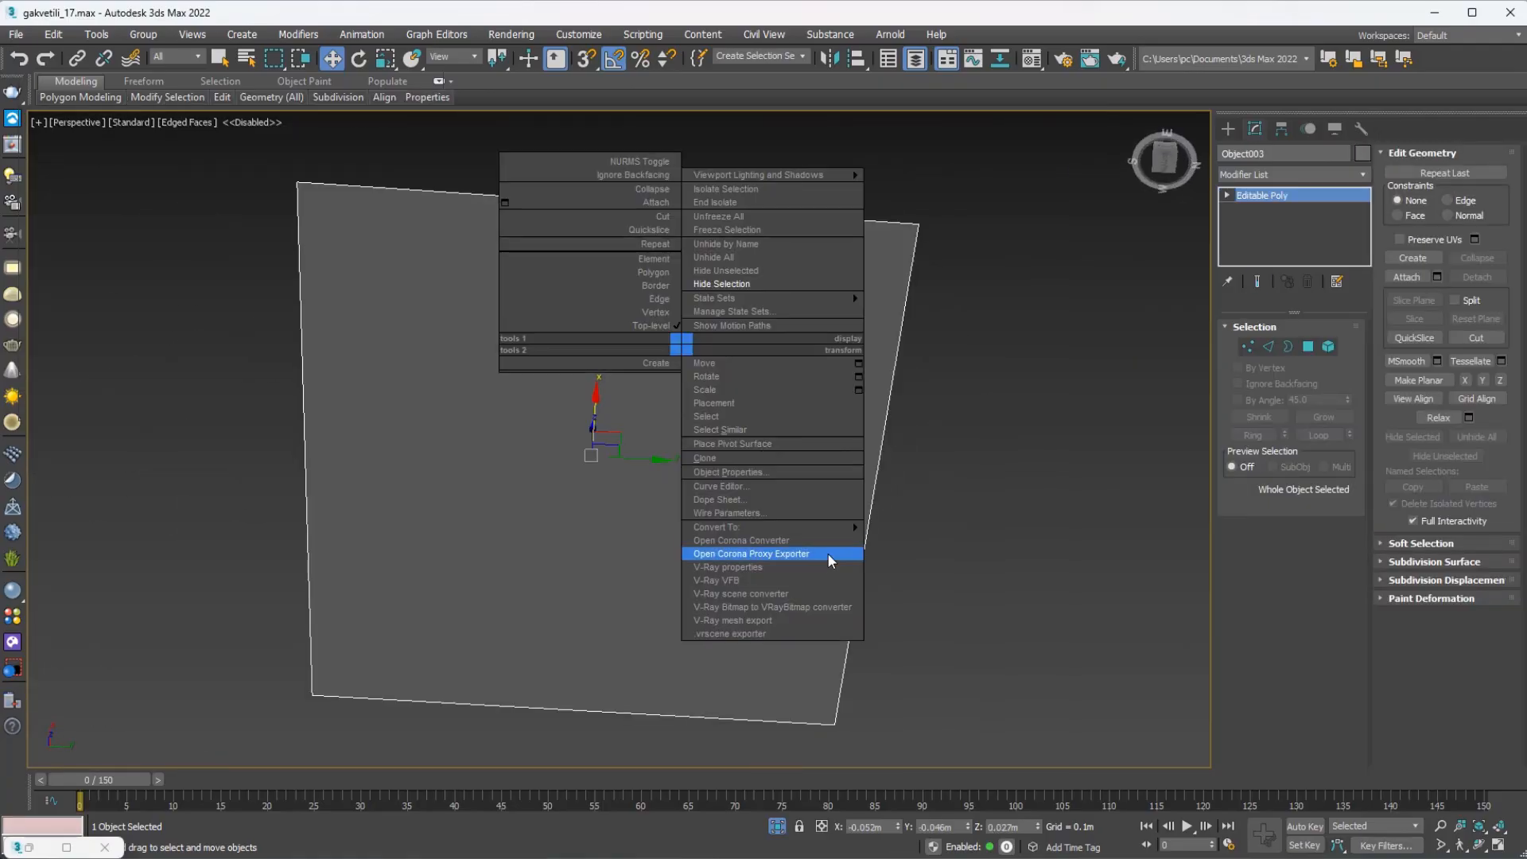
left_click(1271, 347)
left_click(1269, 347)
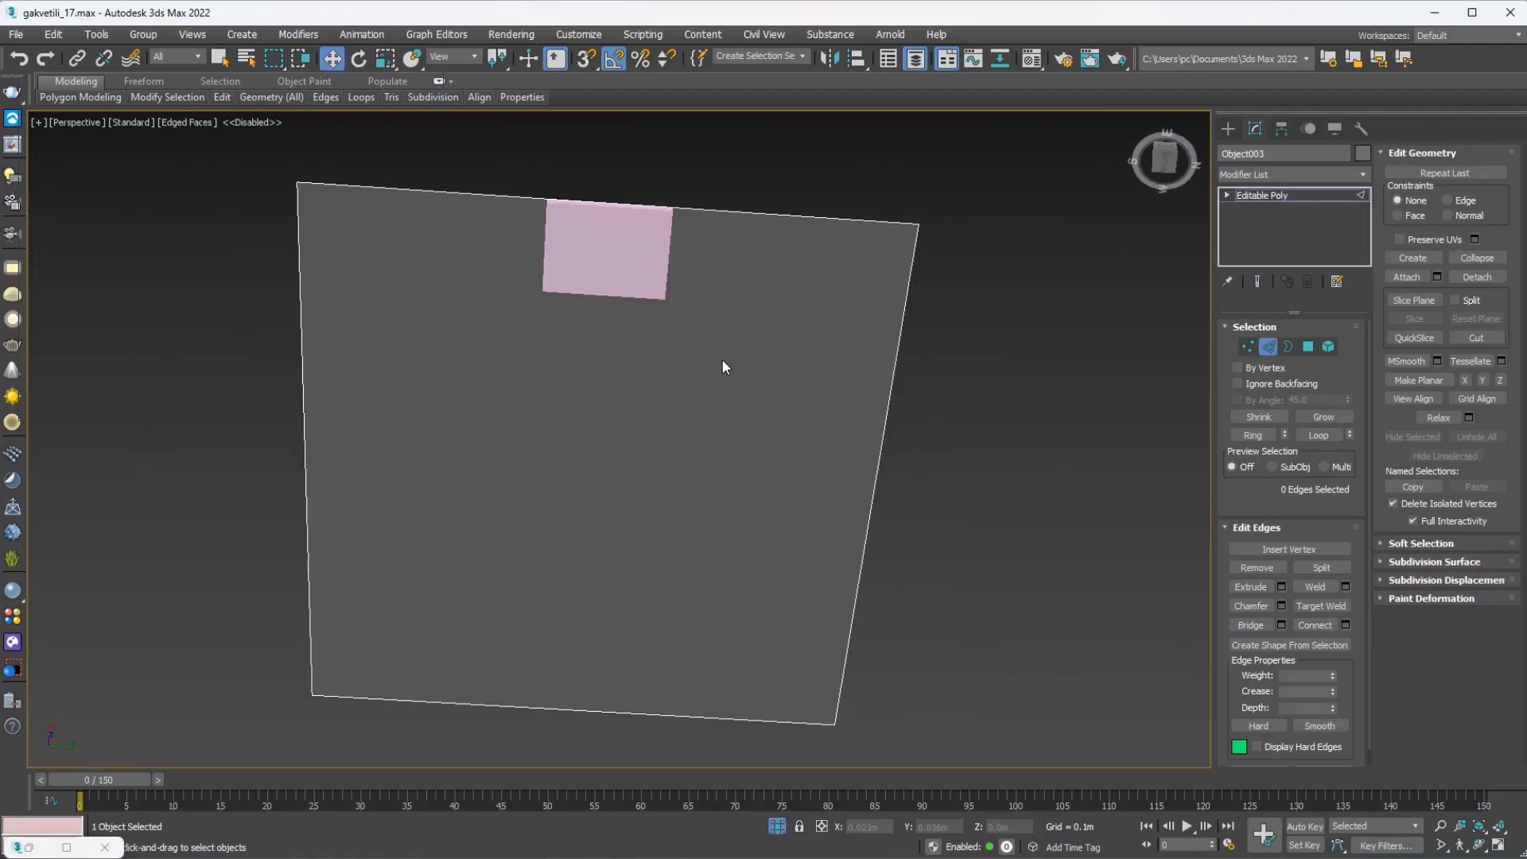
key("alt+1")
scroll(531, 269, "up", 4)
scroll(555, 299, "up", 4)
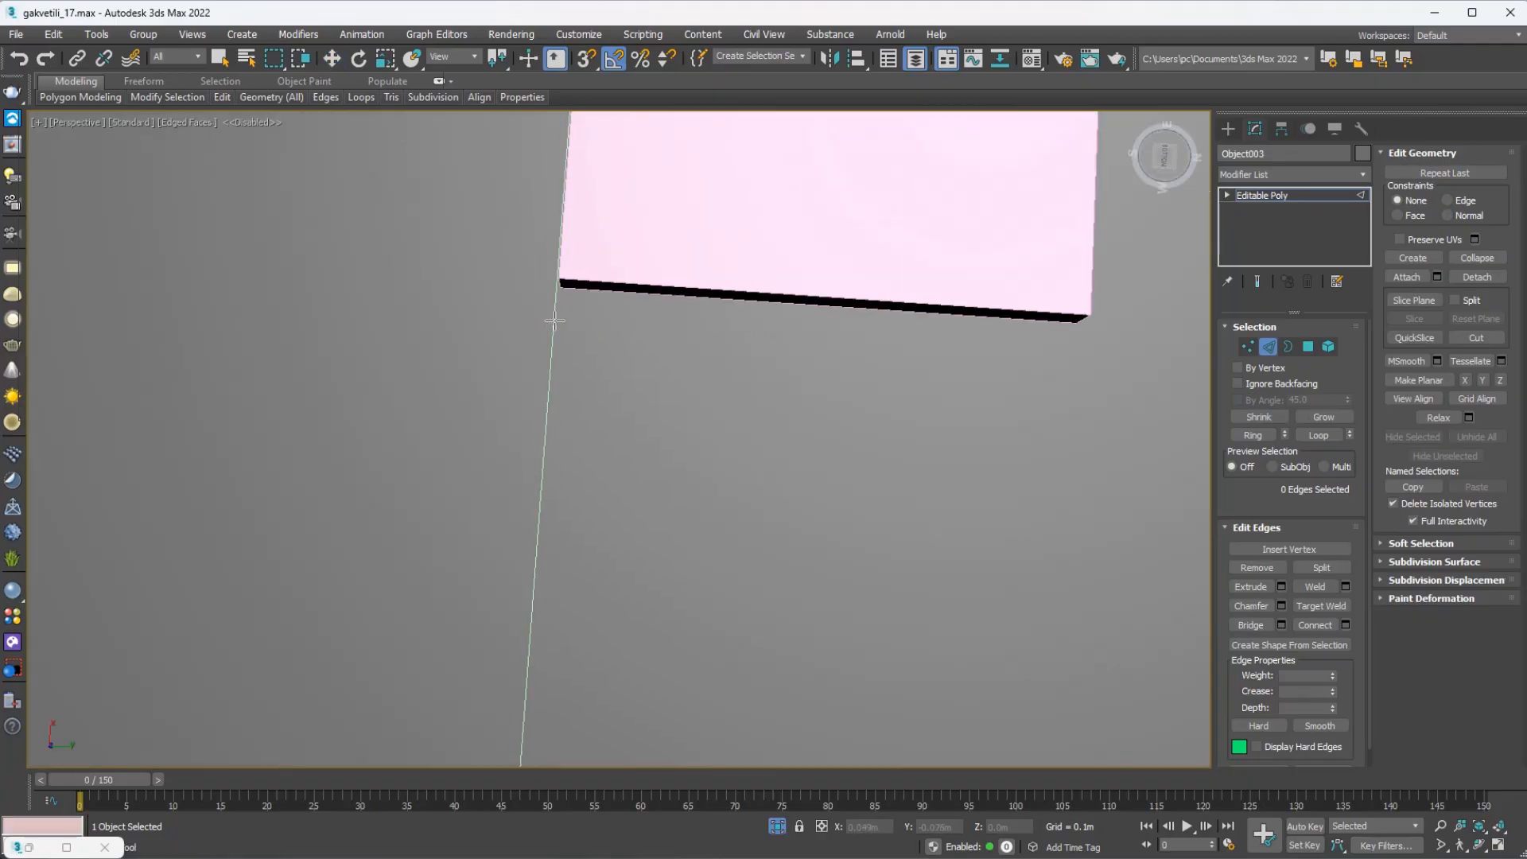
left_click(556, 321)
middle_click_drag(557, 320, 235, 320)
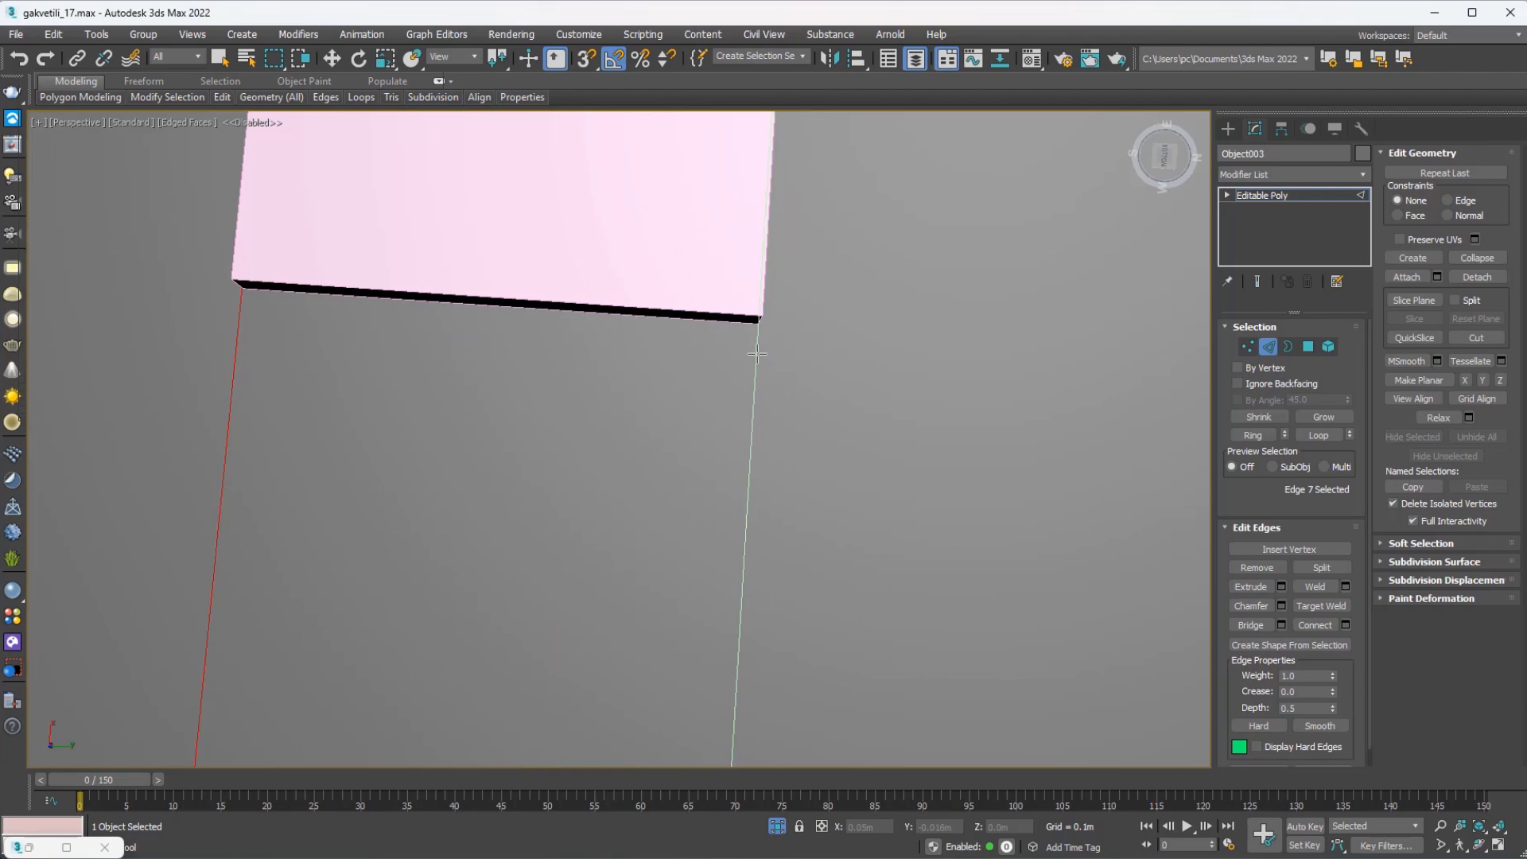
Insert two more SwiftLoop edge loops on the panel, along the box's opposite side and its inner edge.
scroll(757, 353, "down", 5)
middle_click_drag(757, 354, 664, 365, "alt")
scroll(607, 287, "up", 2)
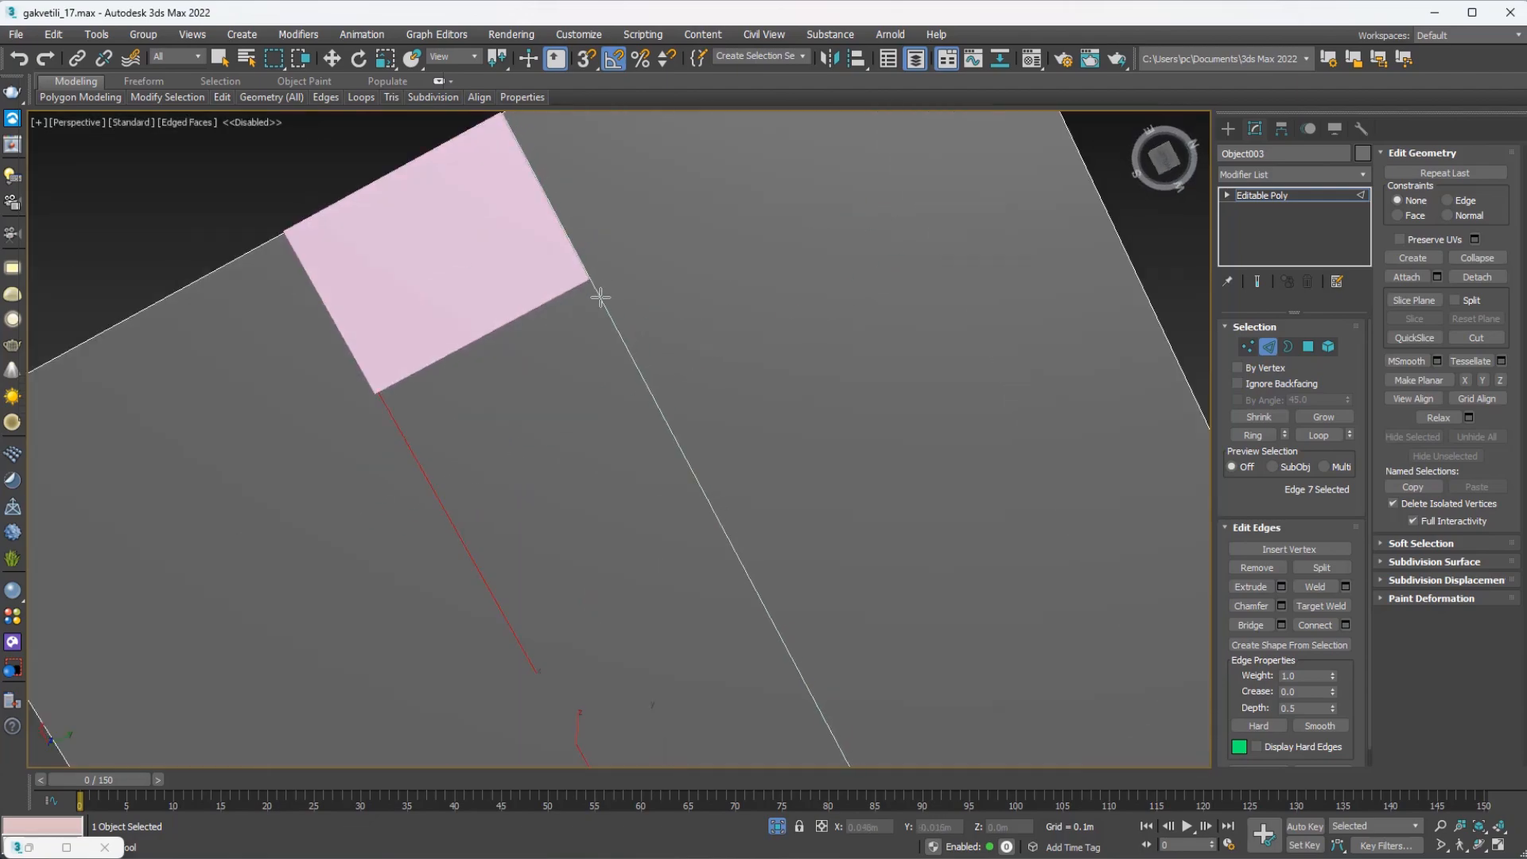
left_click(601, 296)
middle_click_drag(586, 294, 613, 239, "alt")
scroll(662, 266, "up", 4)
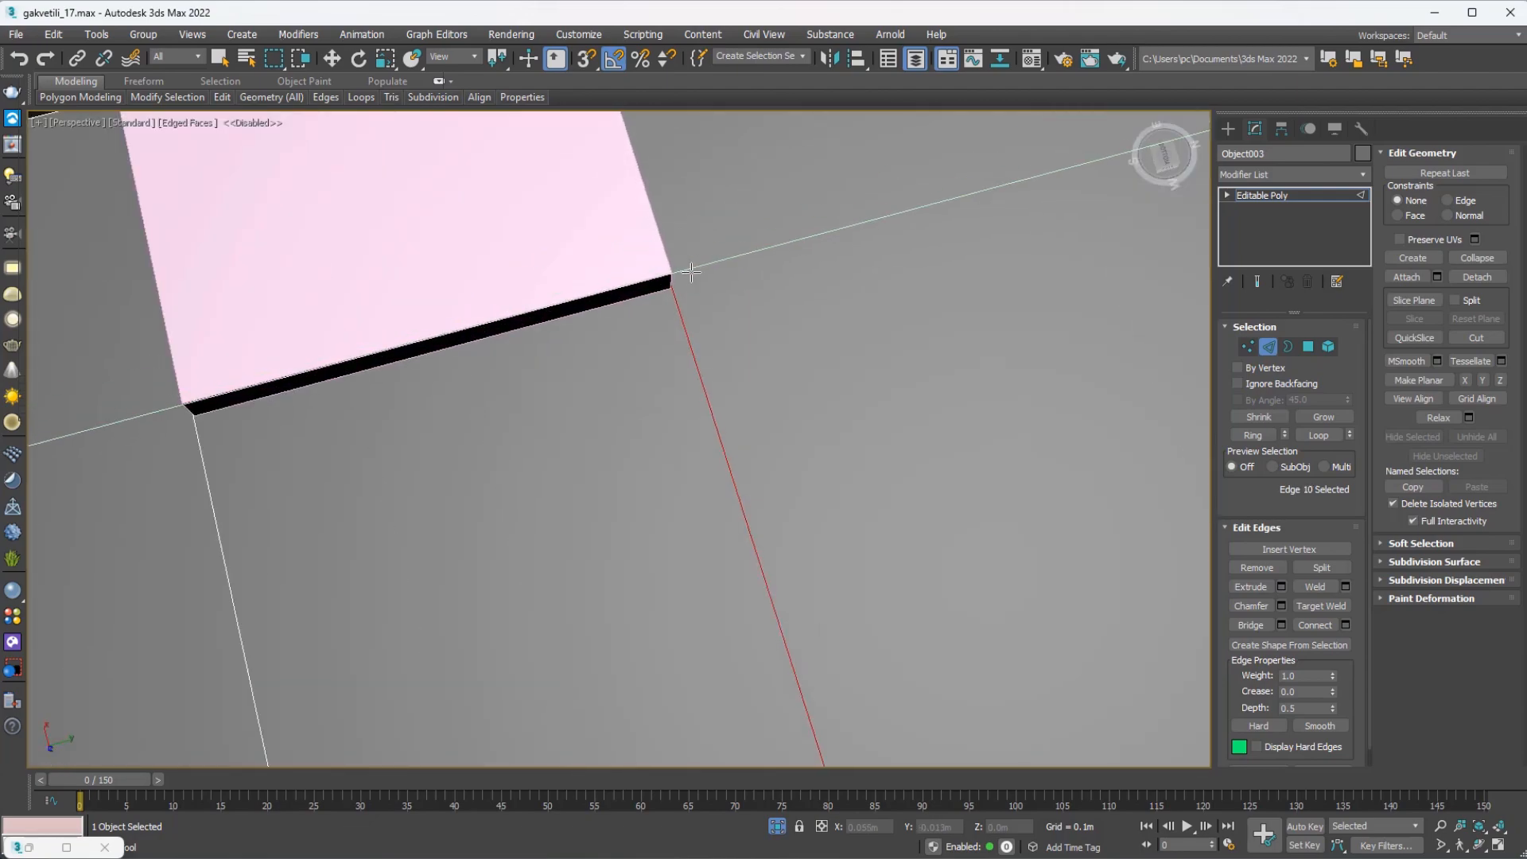
left_click(686, 284)
right_click(689, 285)
Delete the panel polygon covered by the box and leave polygon editing.
scroll(688, 284, "down", 5)
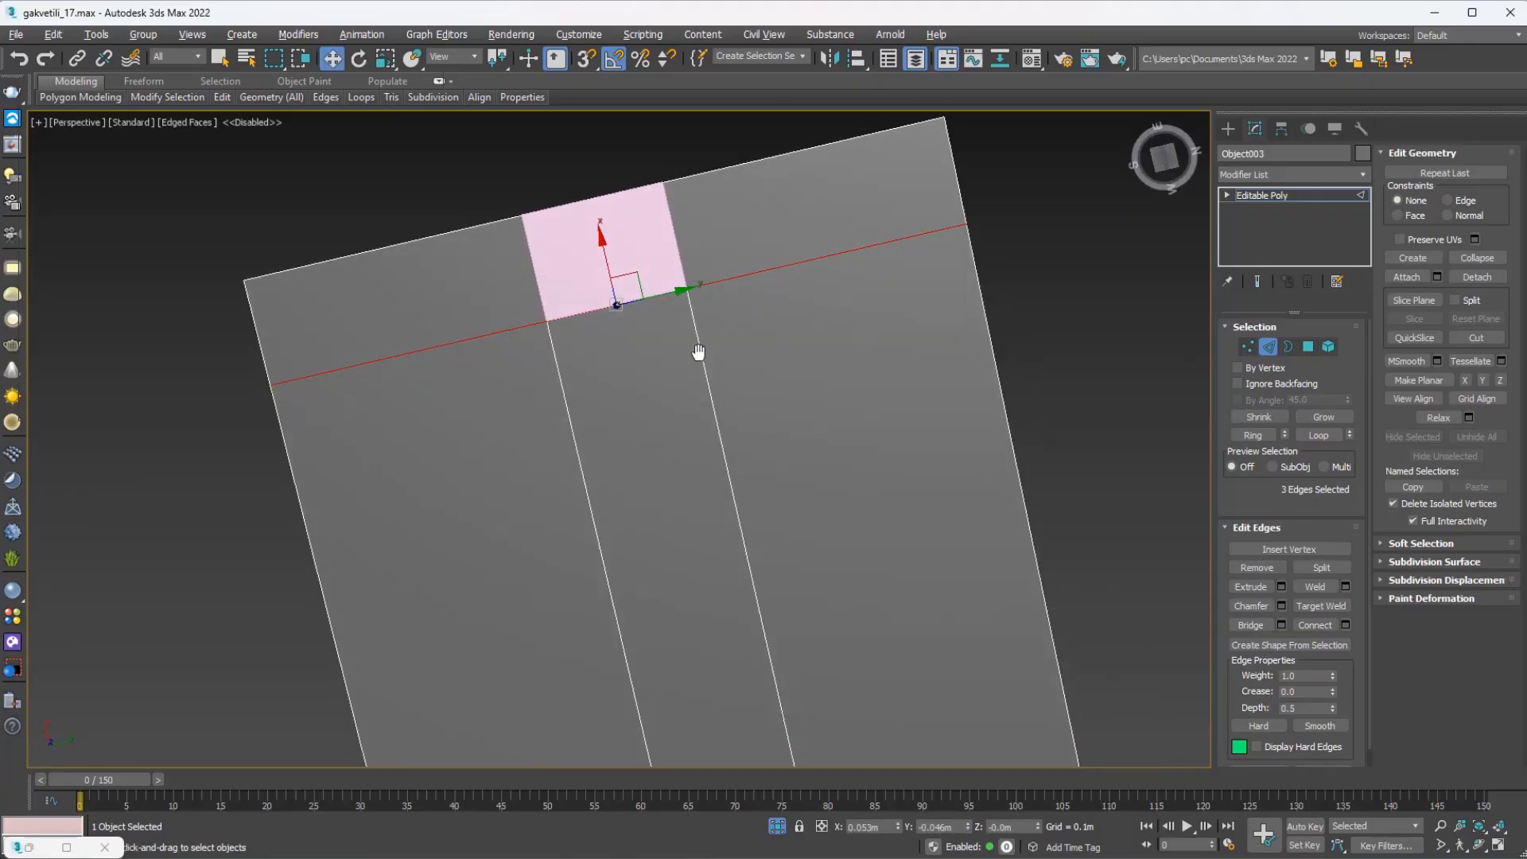
middle_click_drag(698, 355, 734, 440)
key("4")
left_click(645, 226)
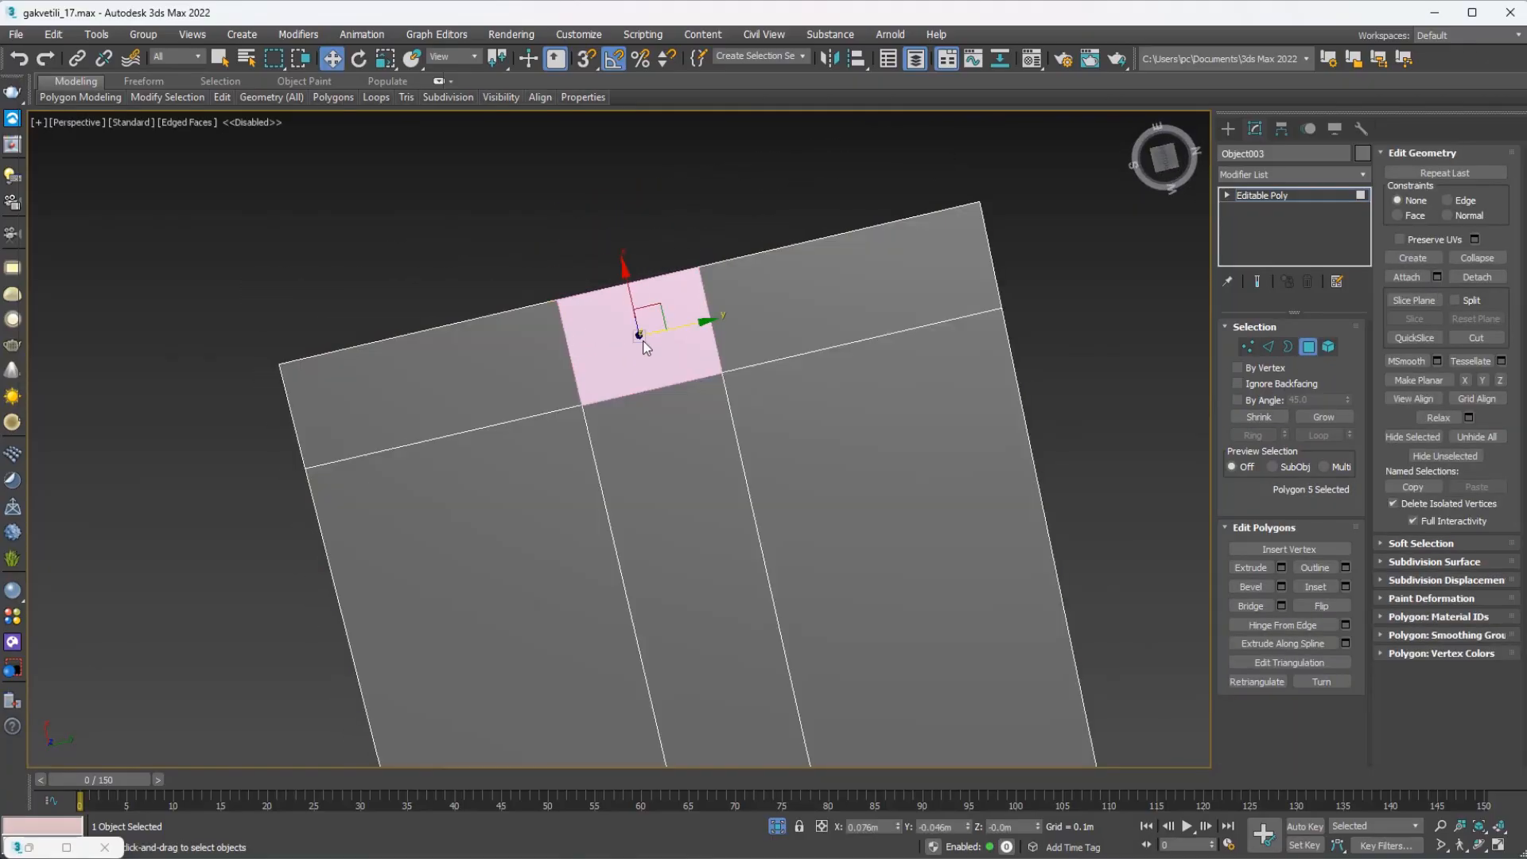
middle_click_drag(622, 334, 657, 481, "alt")
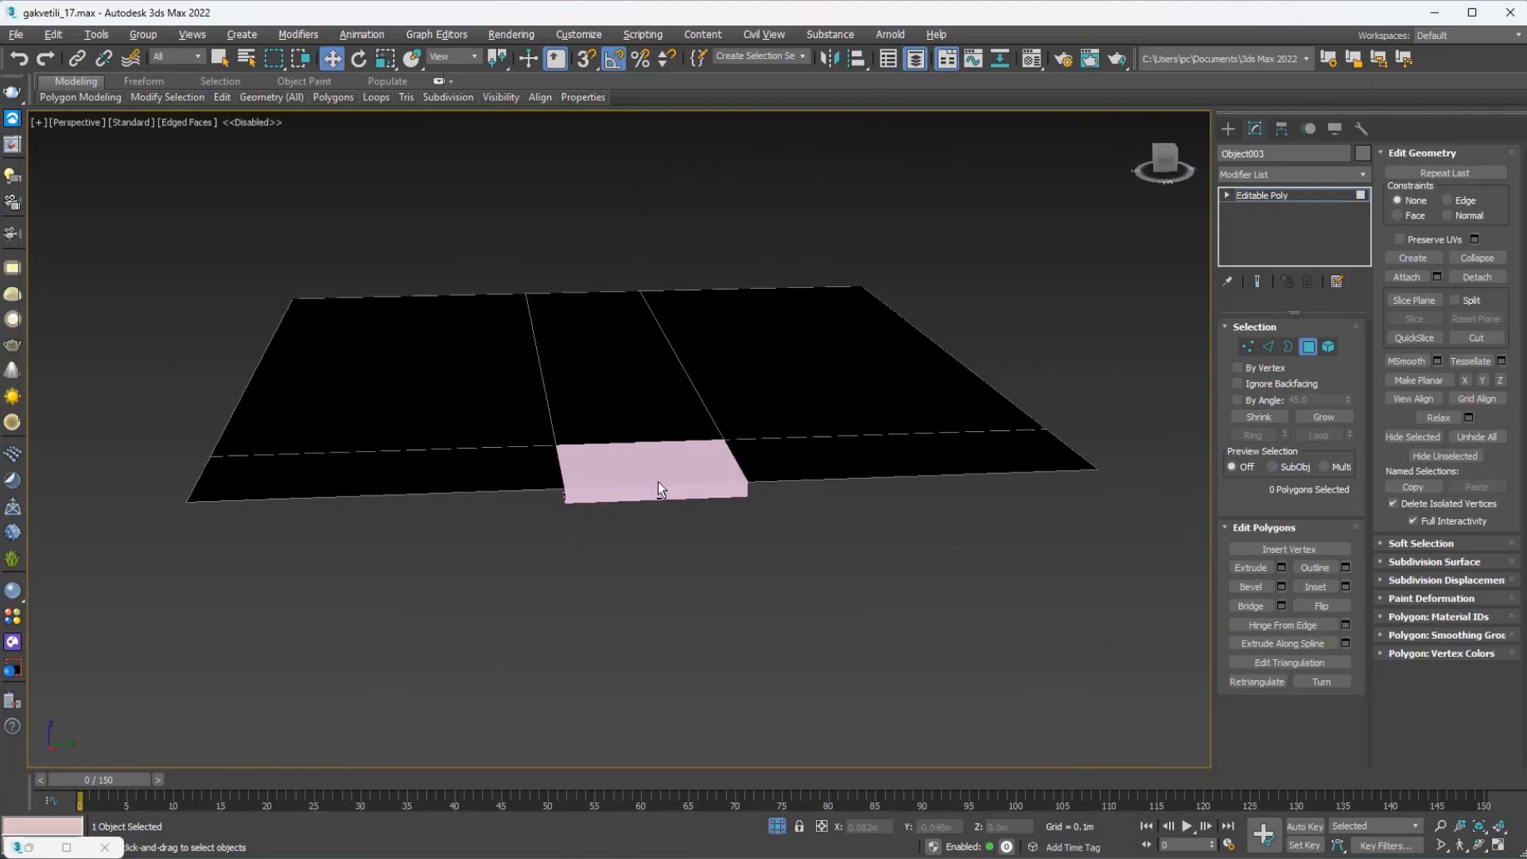
scroll(657, 480, "up", 5)
left_click(1305, 347)
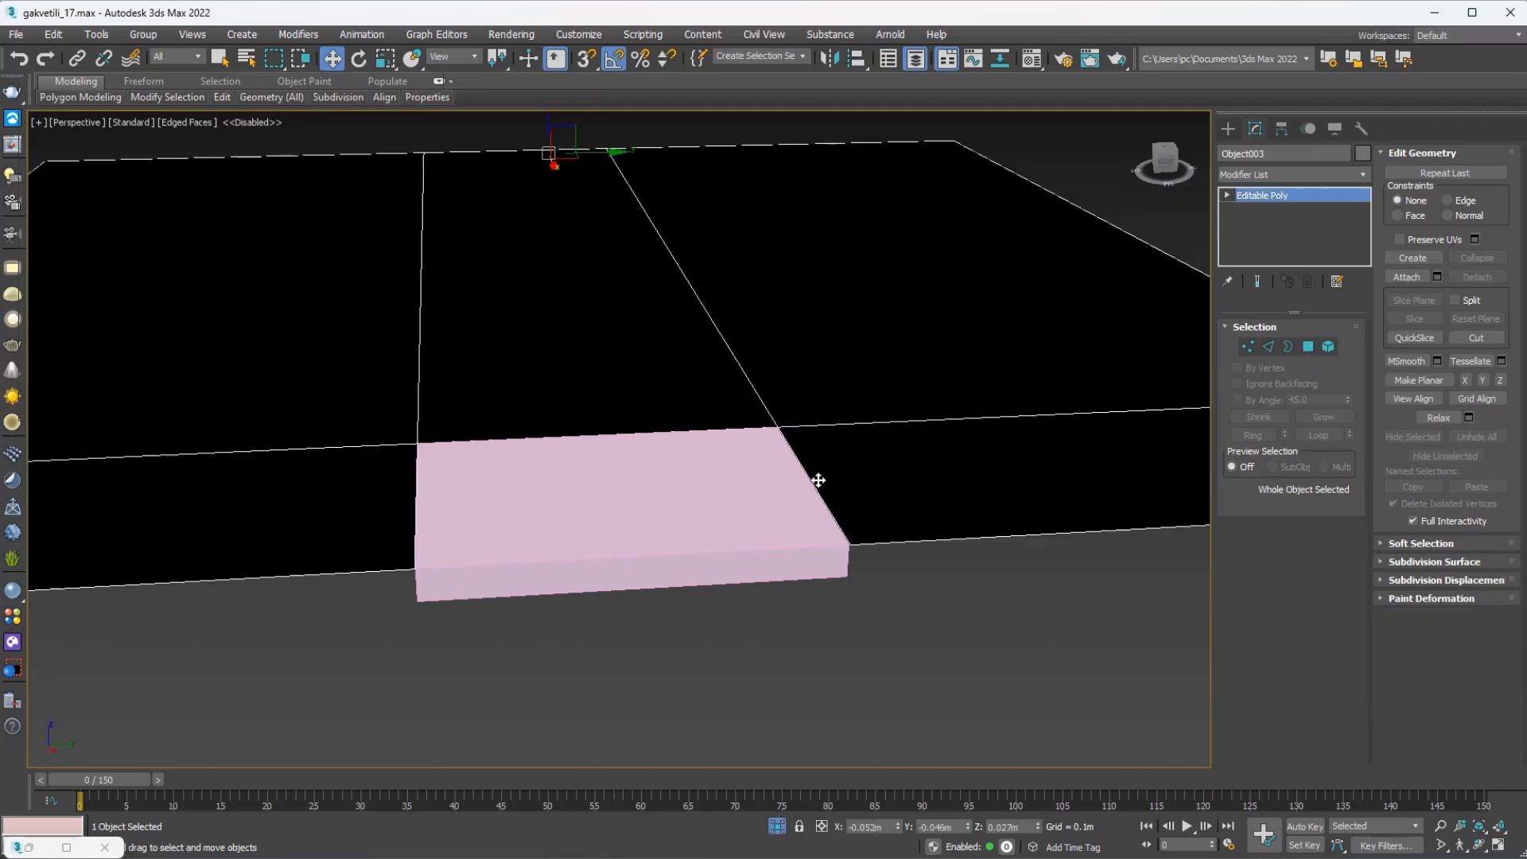
Raise the box into the panel's opening to Z 0.002 m.
left_click(773, 501)
middle_click_drag(774, 501, 705, 407, "alt")
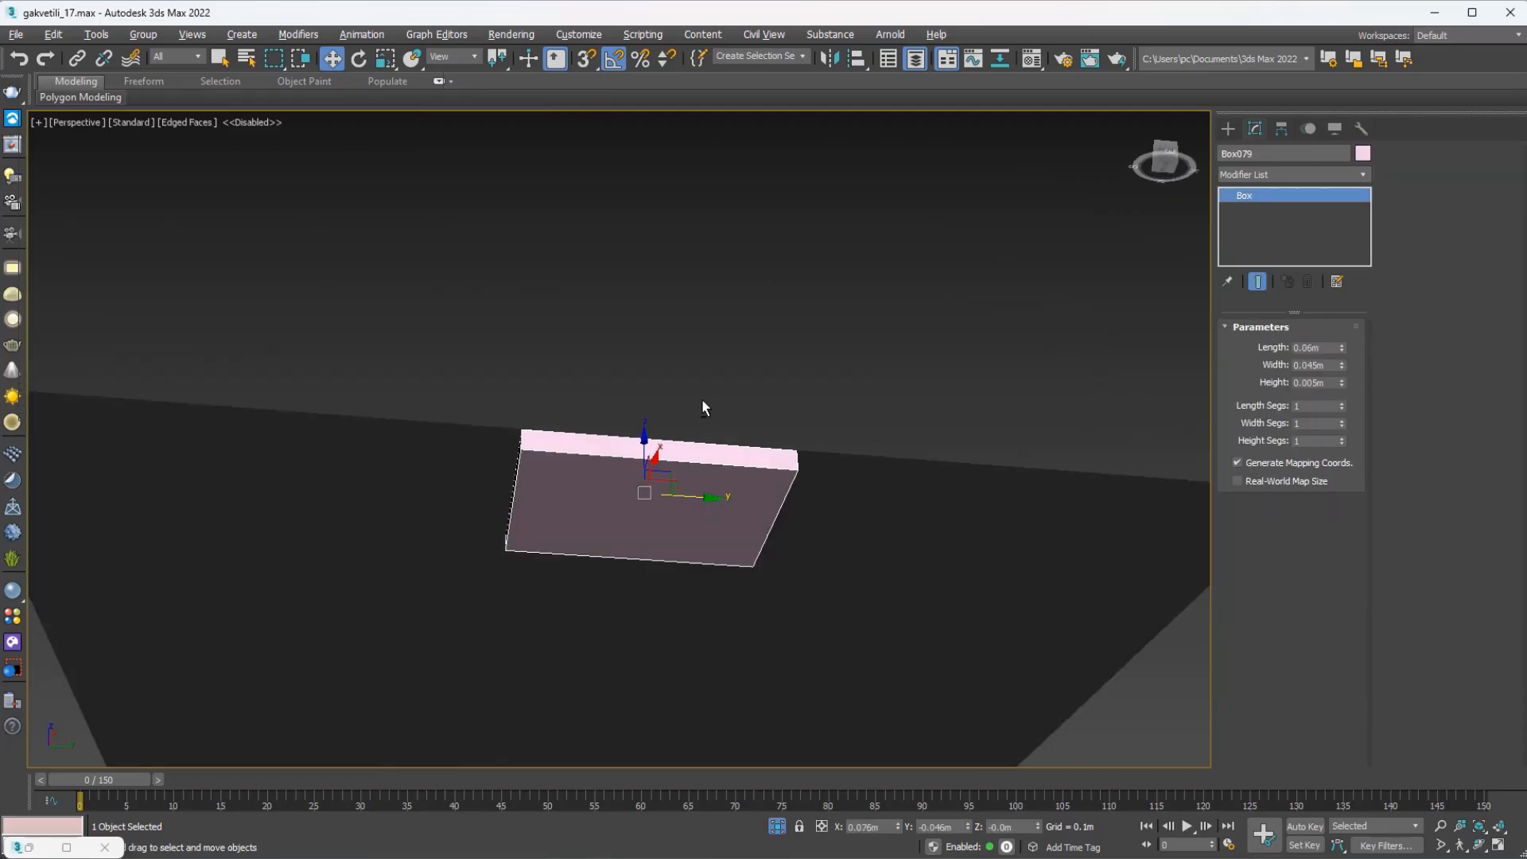
middle_click_drag(629, 454, 637, 441, "alt")
left_click_drag(647, 446, 643, 437)
middle_click_drag(643, 436, 670, 421, "alt")
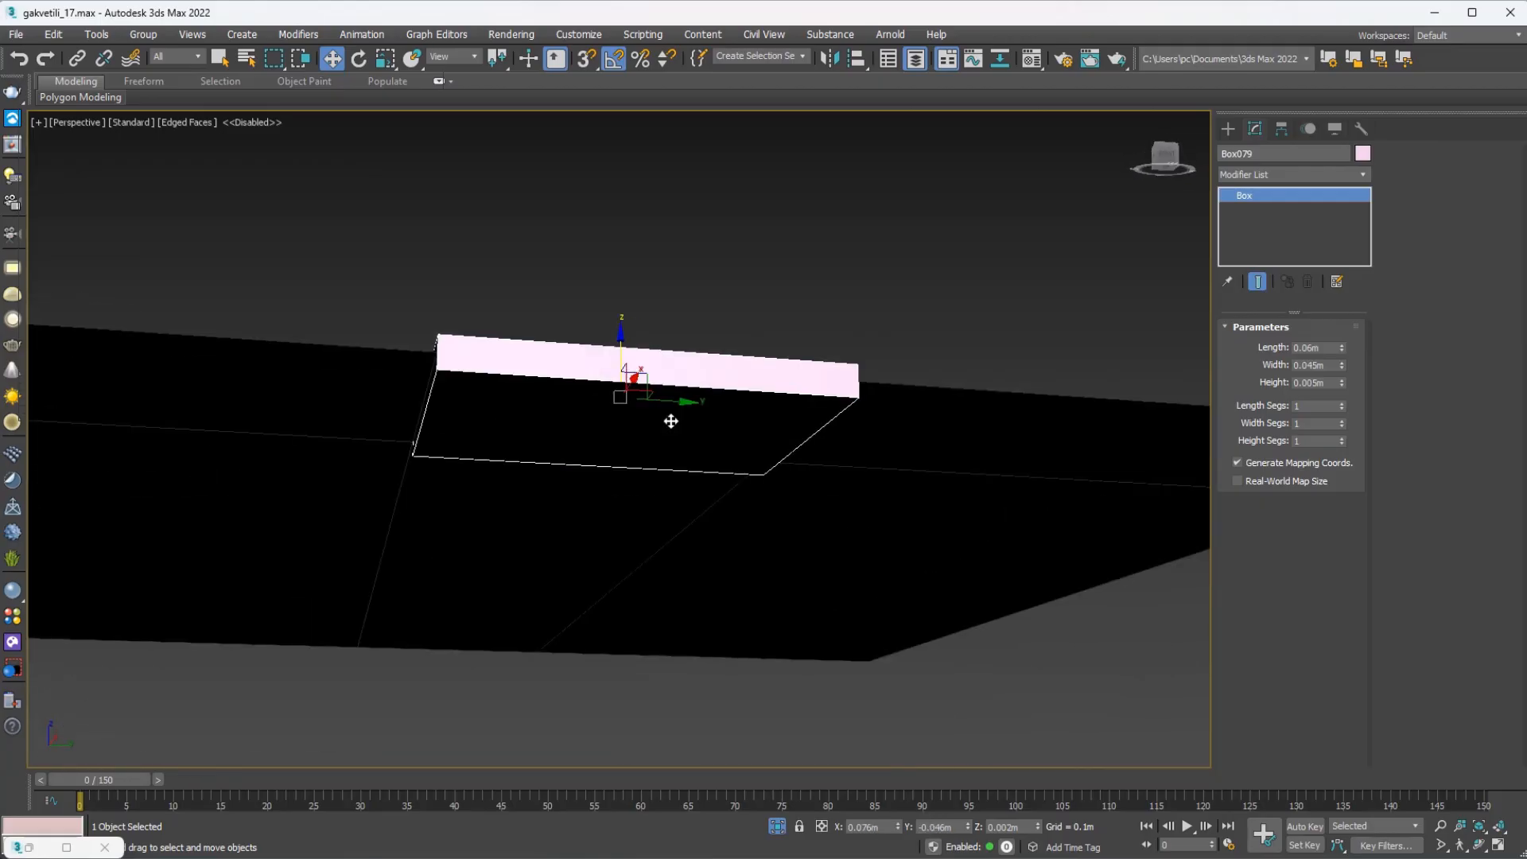
Convert the box to Editable Poly and connect its four long edges with 2 segments at pinch 78.
right_click(959, 398)
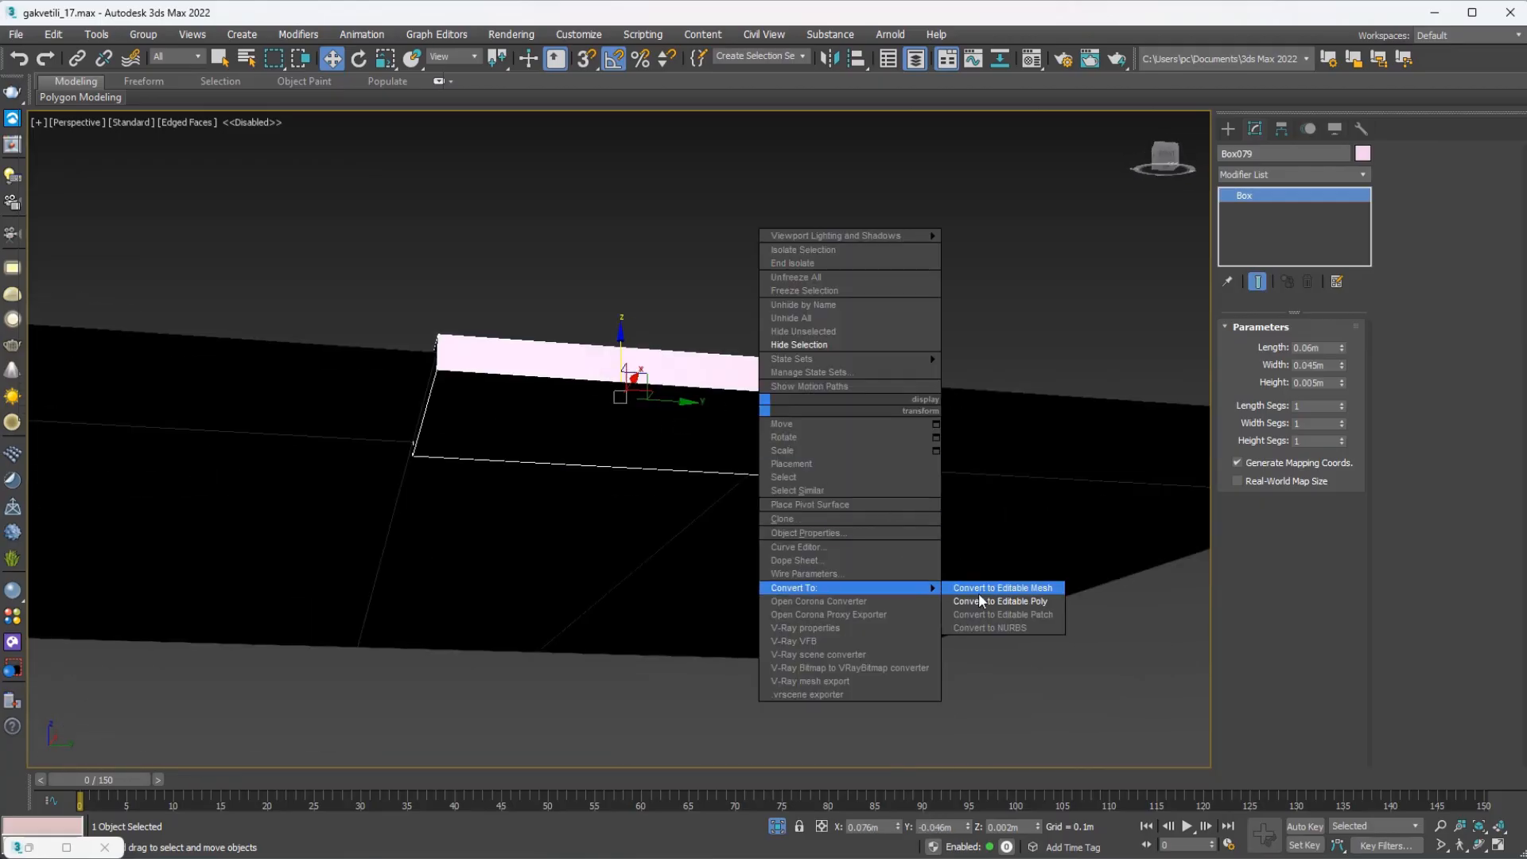
left_click(971, 589)
middle_click_drag(934, 586, 873, 433, "alt")
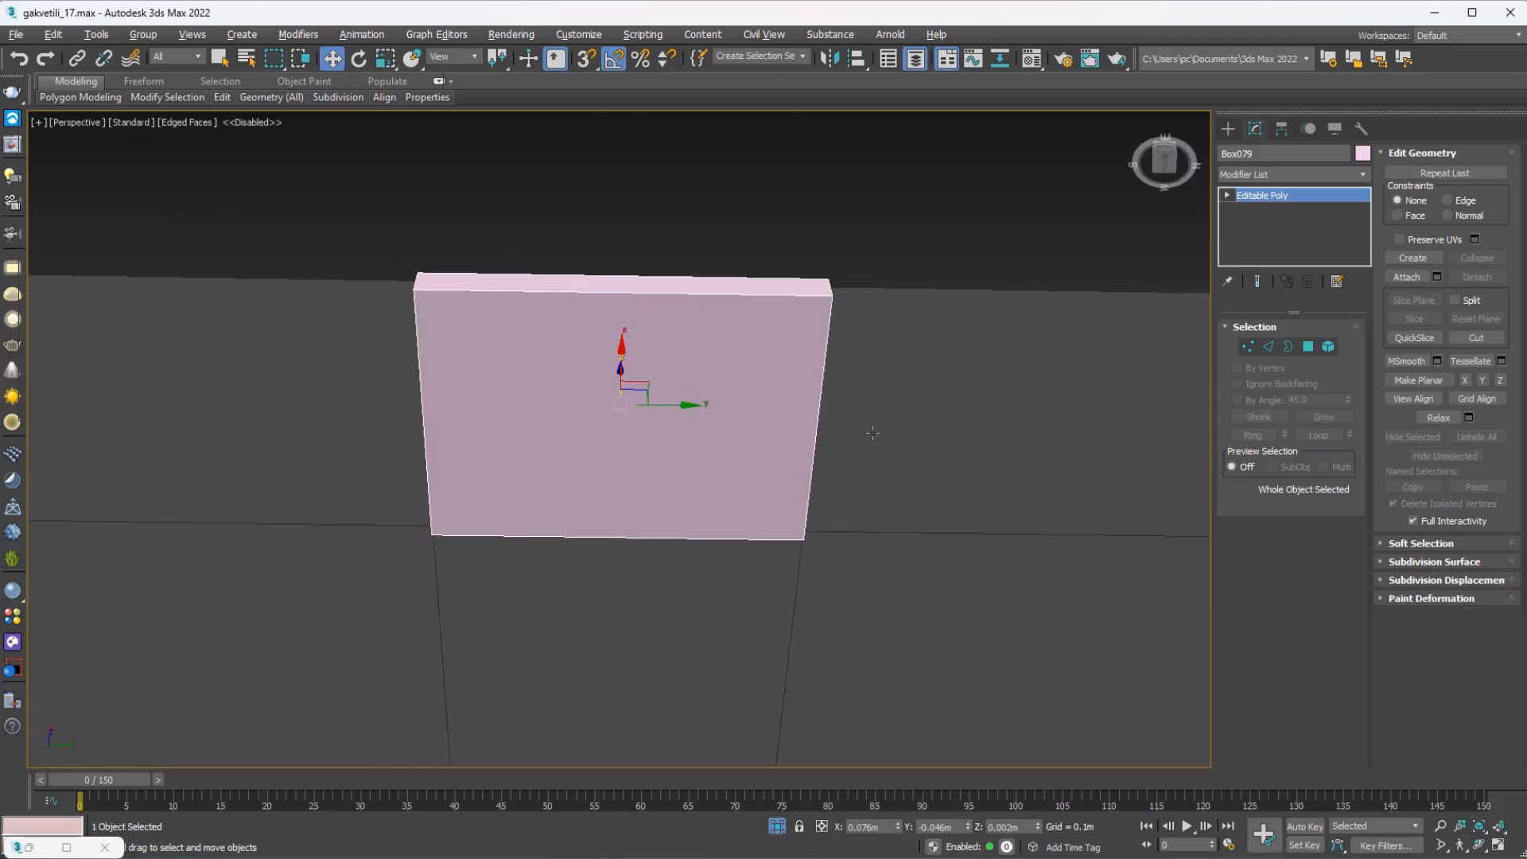
left_click(1268, 347)
left_click_drag(556, 173, 598, 650)
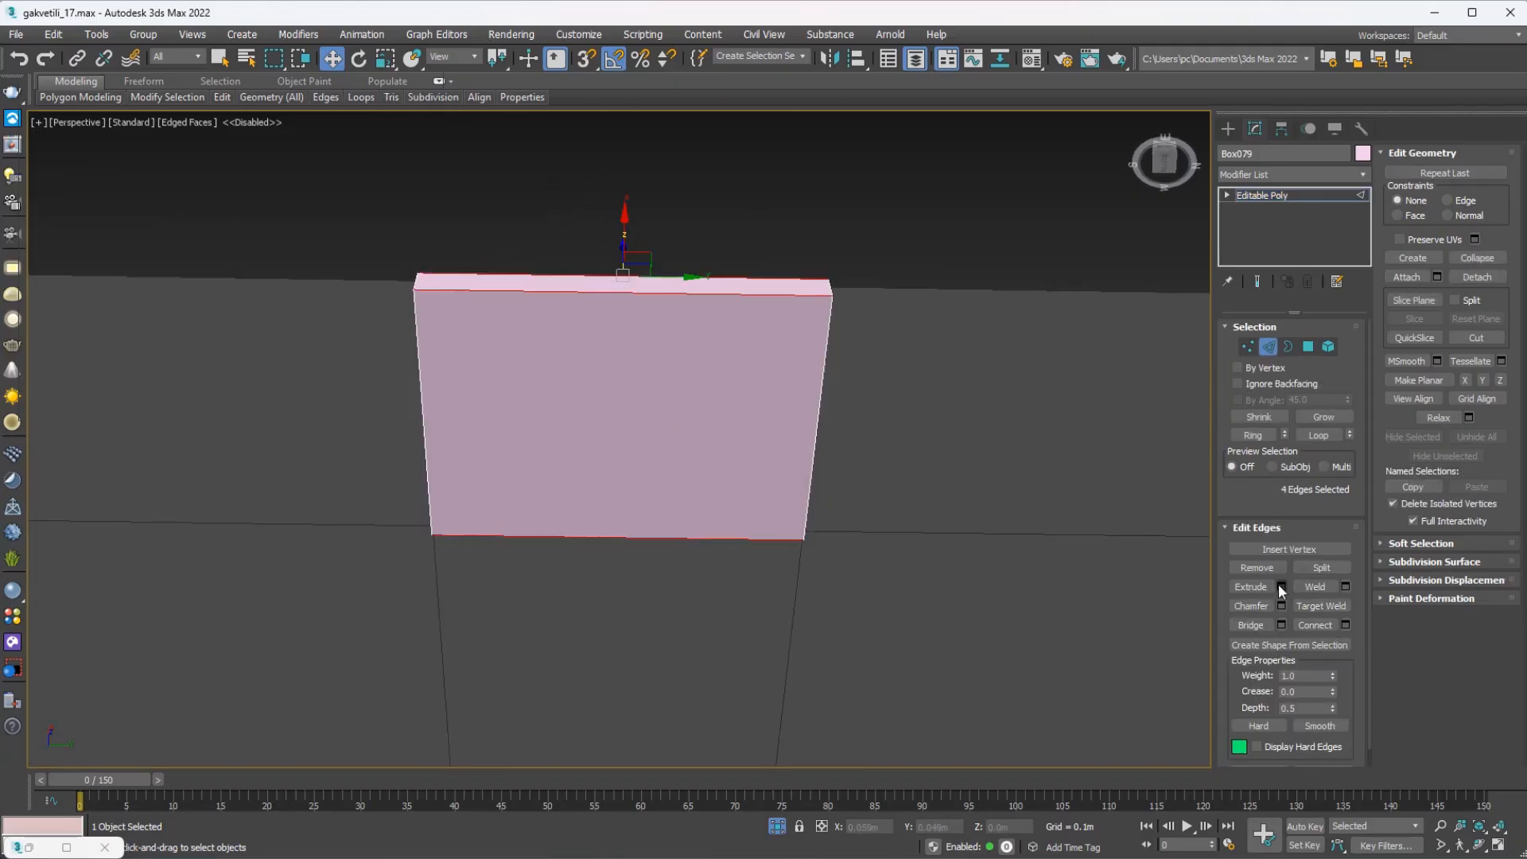
left_click(1344, 624)
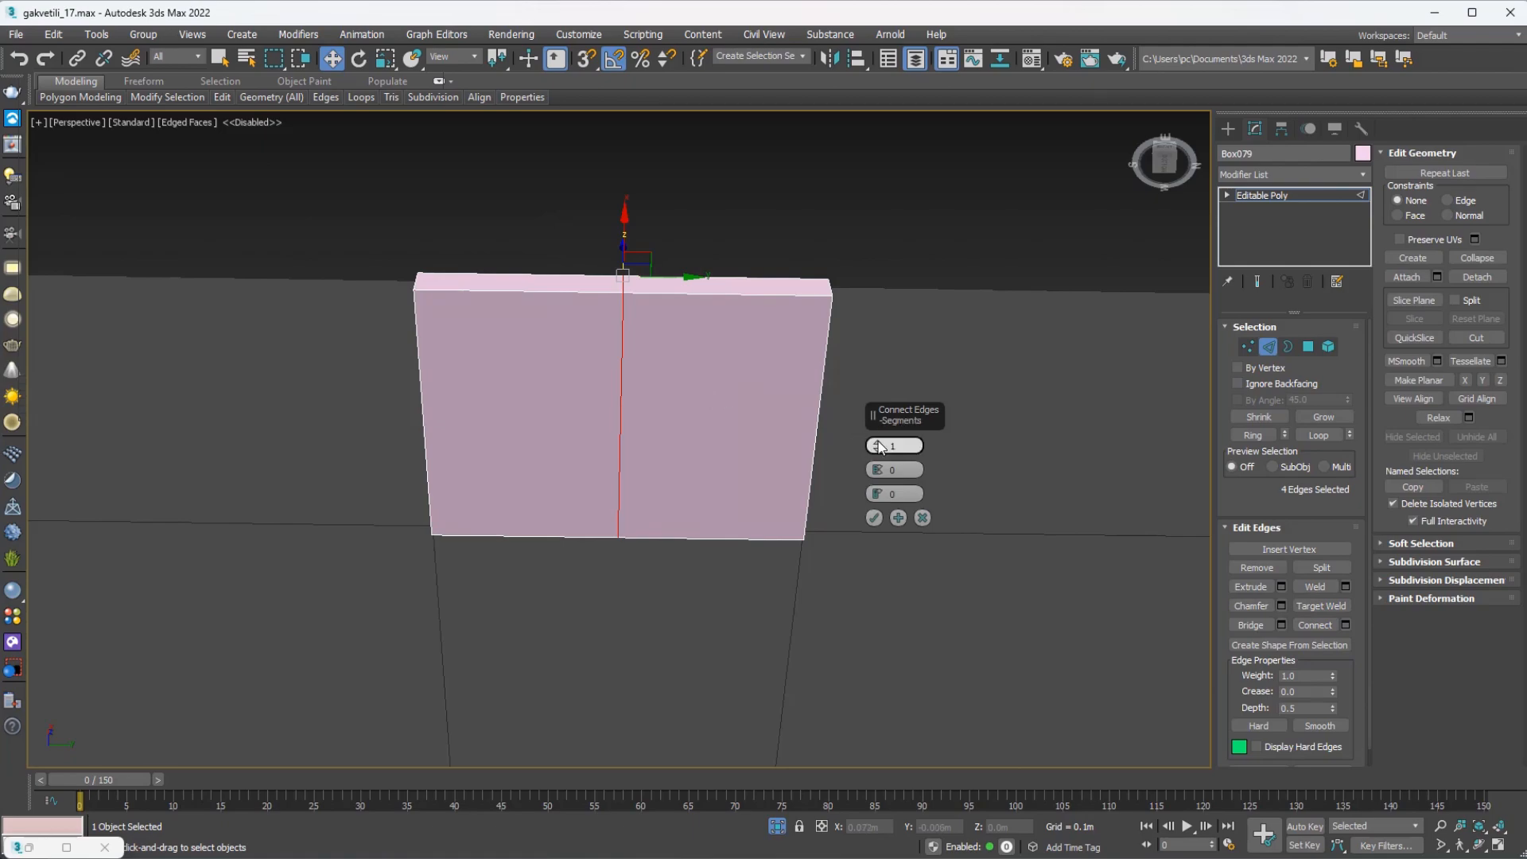
left_click(877, 443)
left_click_drag(878, 470, 893, 213)
left_click(873, 518)
Connect the box's eight crosswise edges with 2 segments at pinch 78.
middle_click_drag(676, 422, 540, 406, "alt")
left_click_drag(212, 375, 943, 491)
left_click(1345, 625)
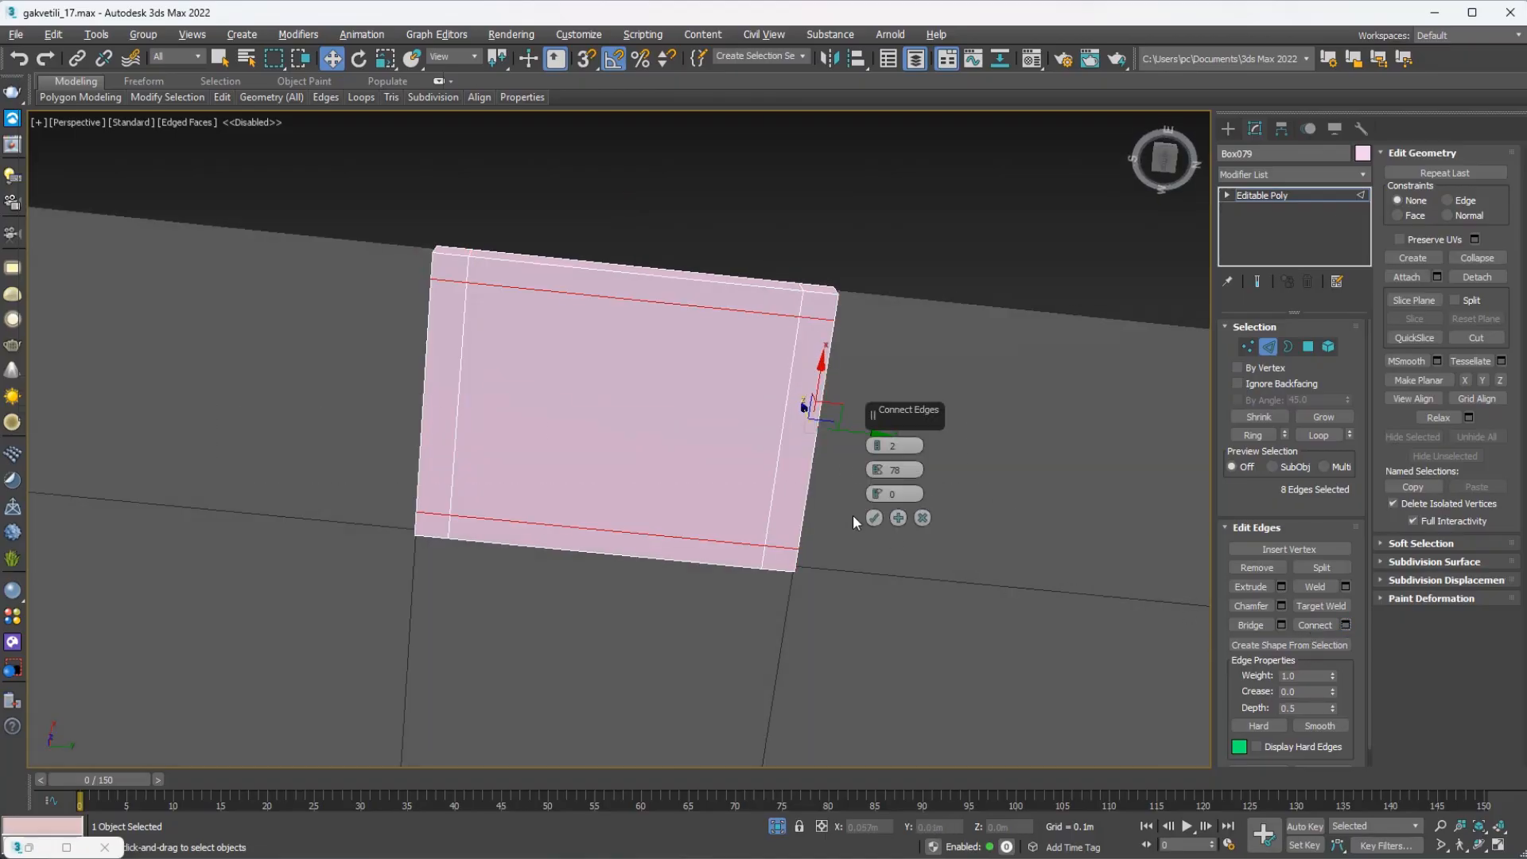
left_click(873, 518)
Remove the connected edge loop nearest the box's outer edge.
middle_click_drag(733, 433, 751, 364)
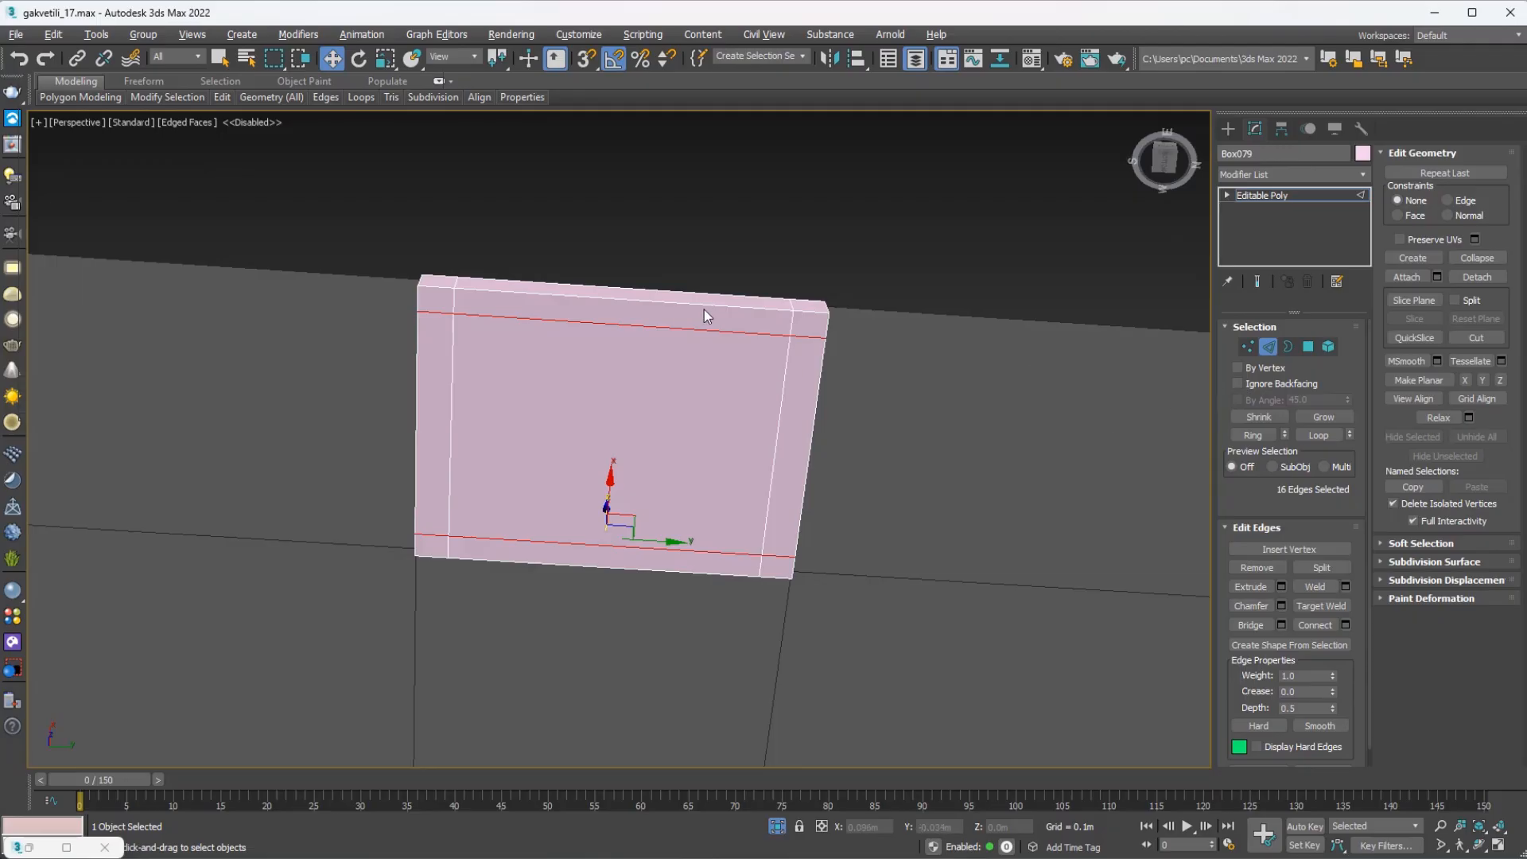
double_click(678, 328)
middle_click_drag(603, 330, 1167, 335, "alt")
left_click(872, 408)
Detach the box's three central polygons, including the middle of its outer side, as Object004 without cloning.
left_click(1305, 347)
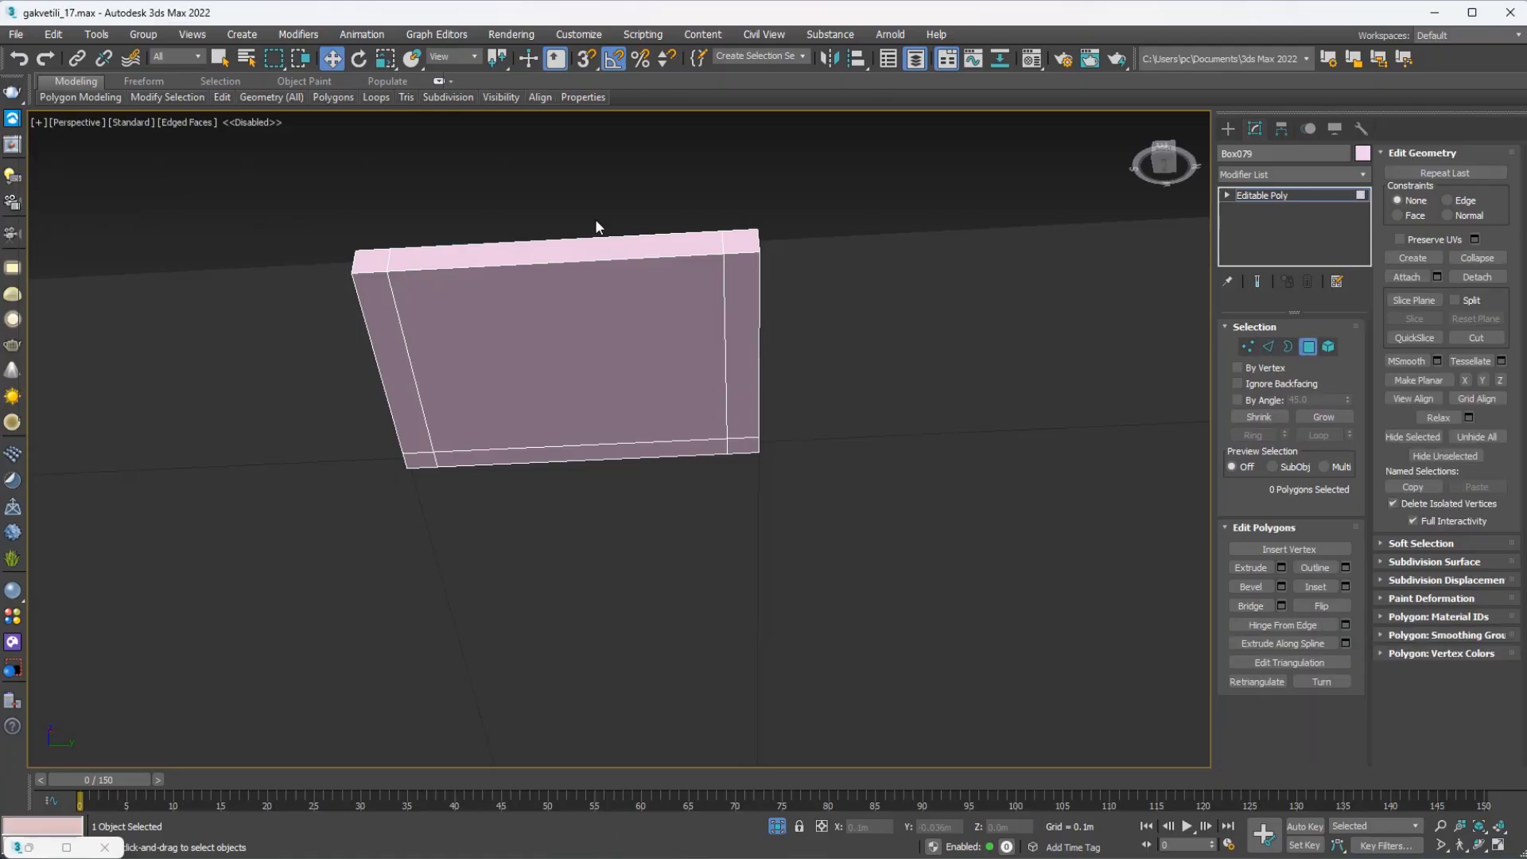
left_click(584, 329)
middle_click_drag(589, 337, 628, 350, "alt")
left_click(1477, 277)
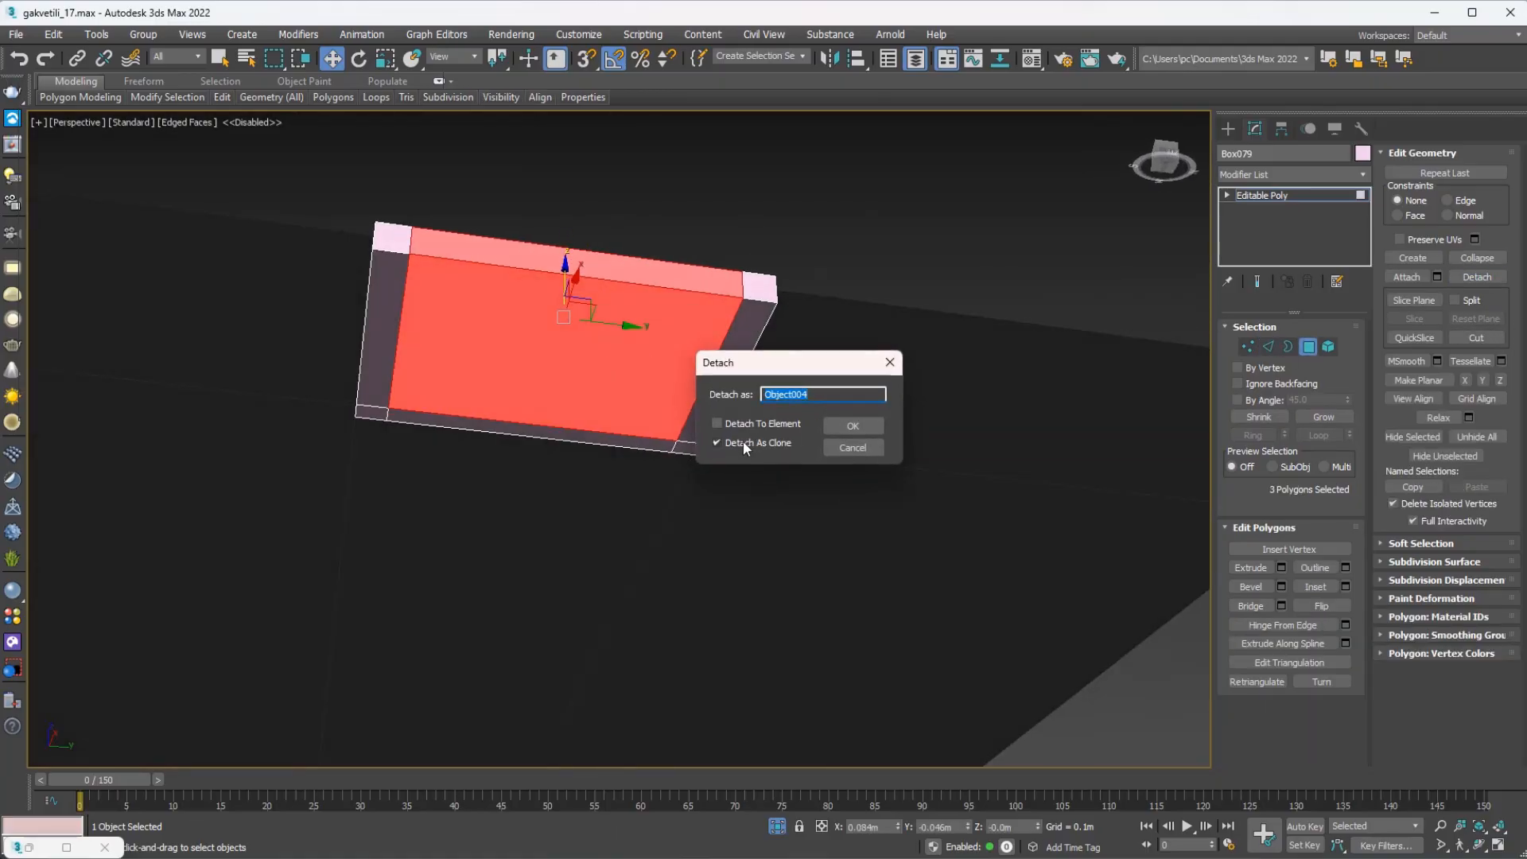
left_click(870, 426)
Leave polygon editing and isolate the remaining U-shaped frame of the box.
key("4")
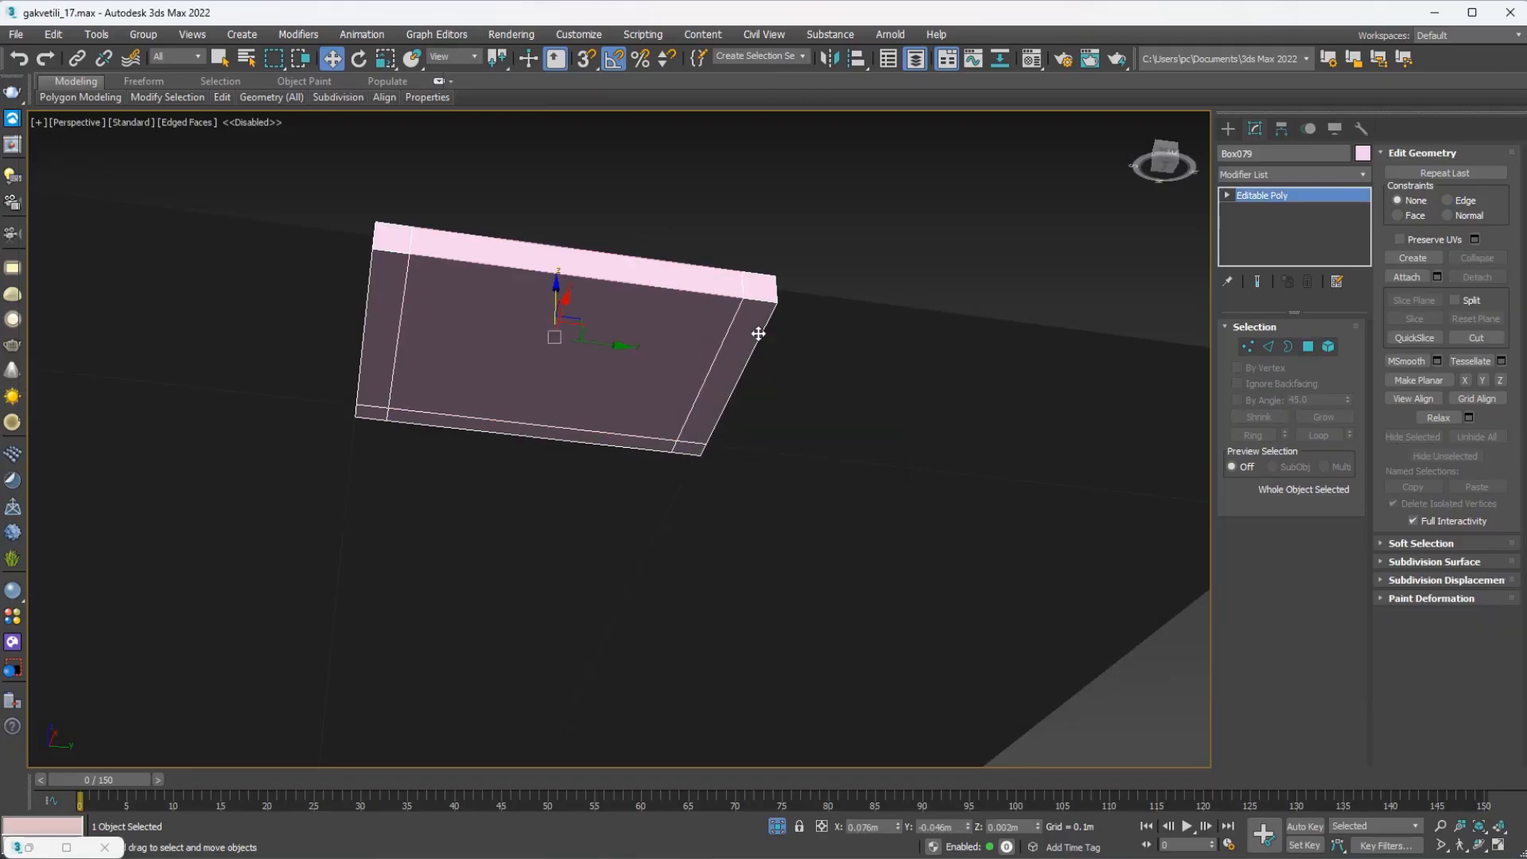
left_click(776, 825)
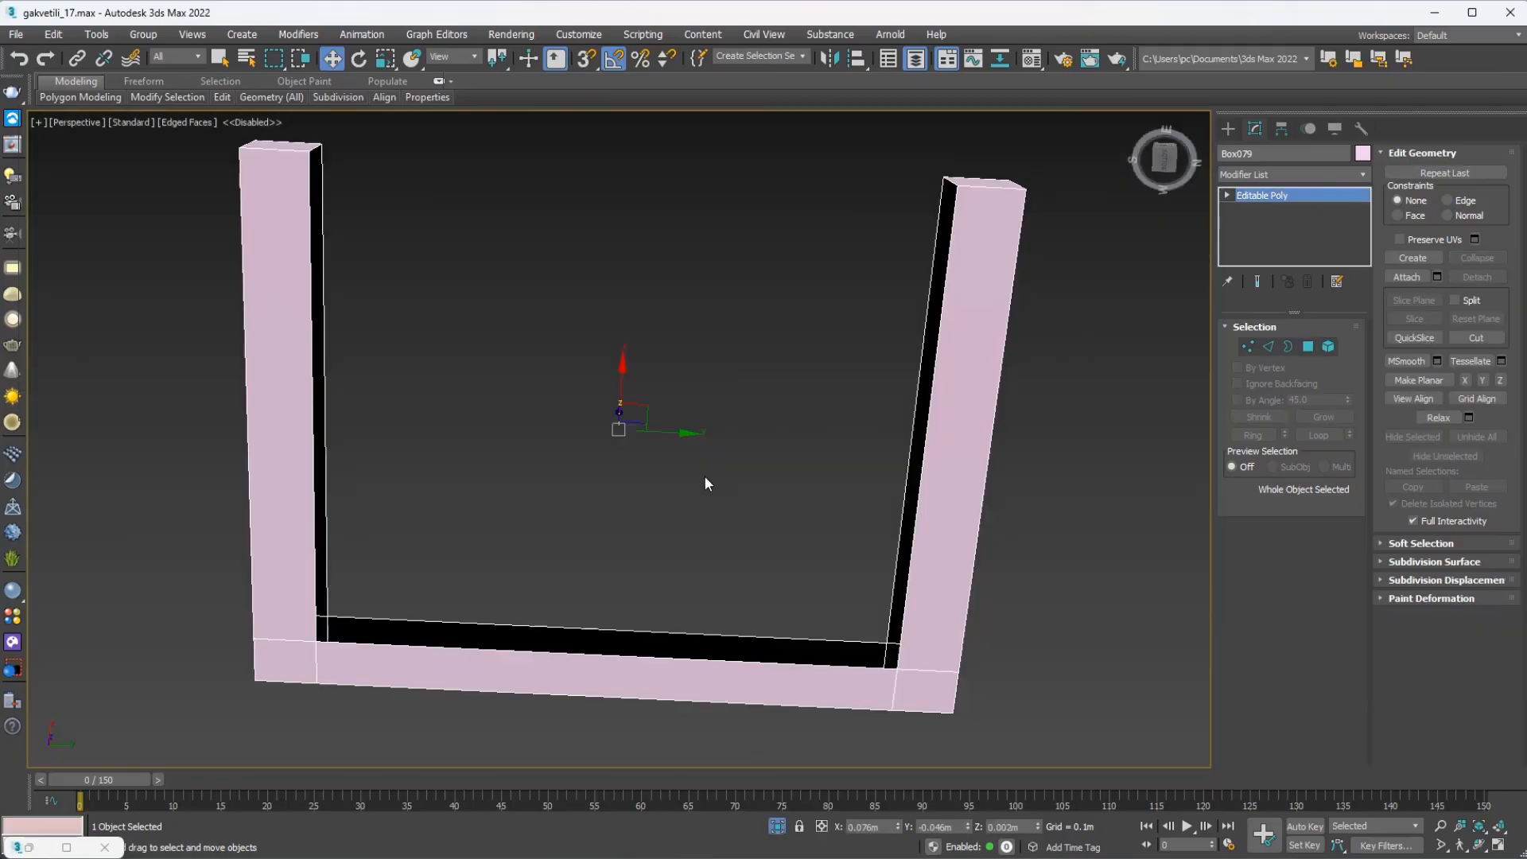
middle_click_drag(704, 475, 798, 308, "alt")
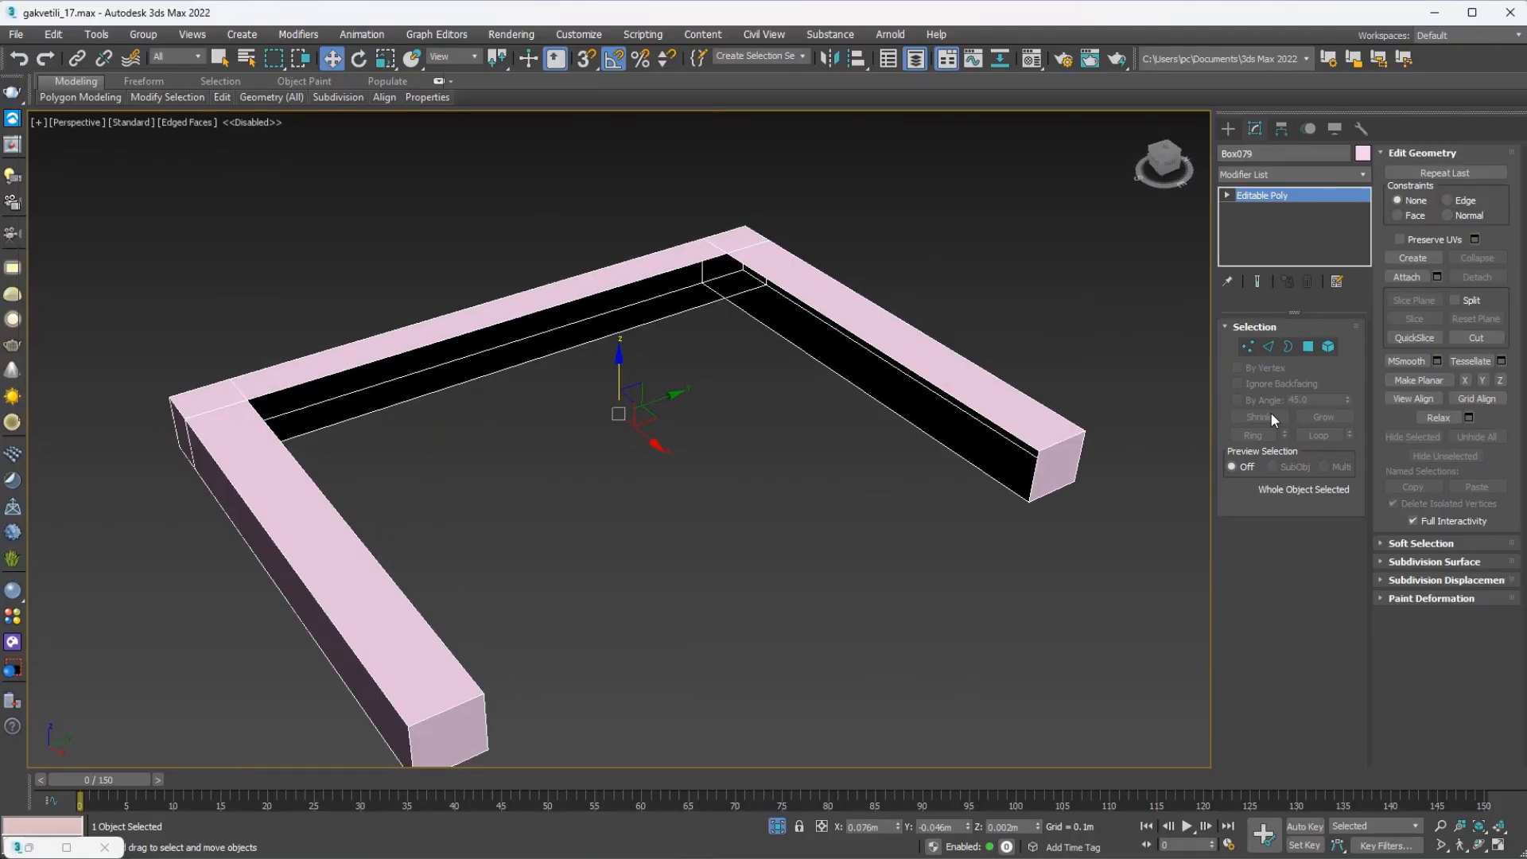
Bridge the paired upper and lower edges along the U-frame's three open inner sides to close them.
left_click(1270, 346)
left_click(915, 380)
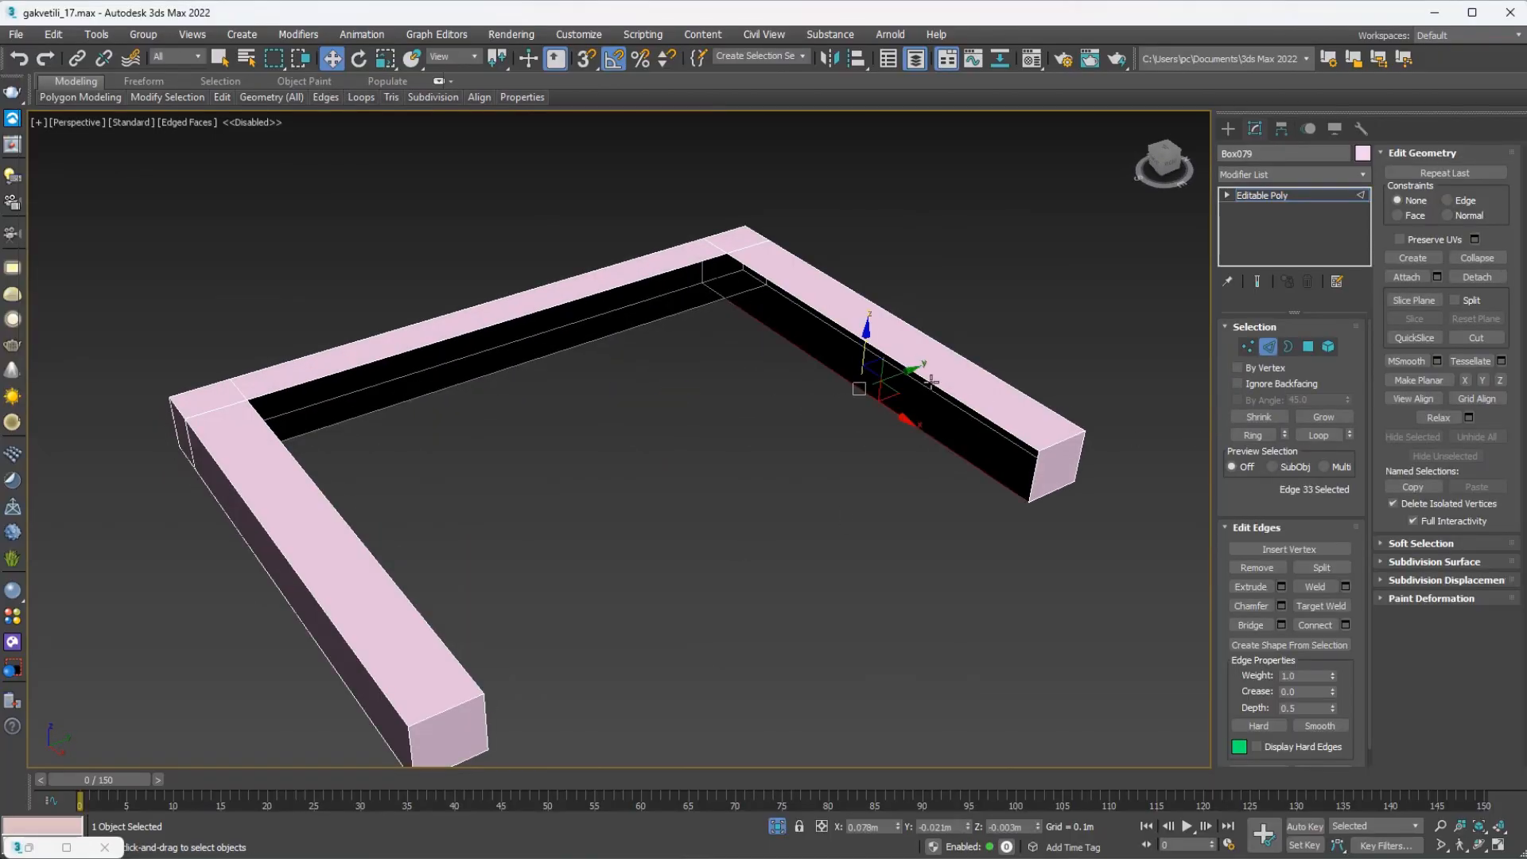
left_click(1260, 624)
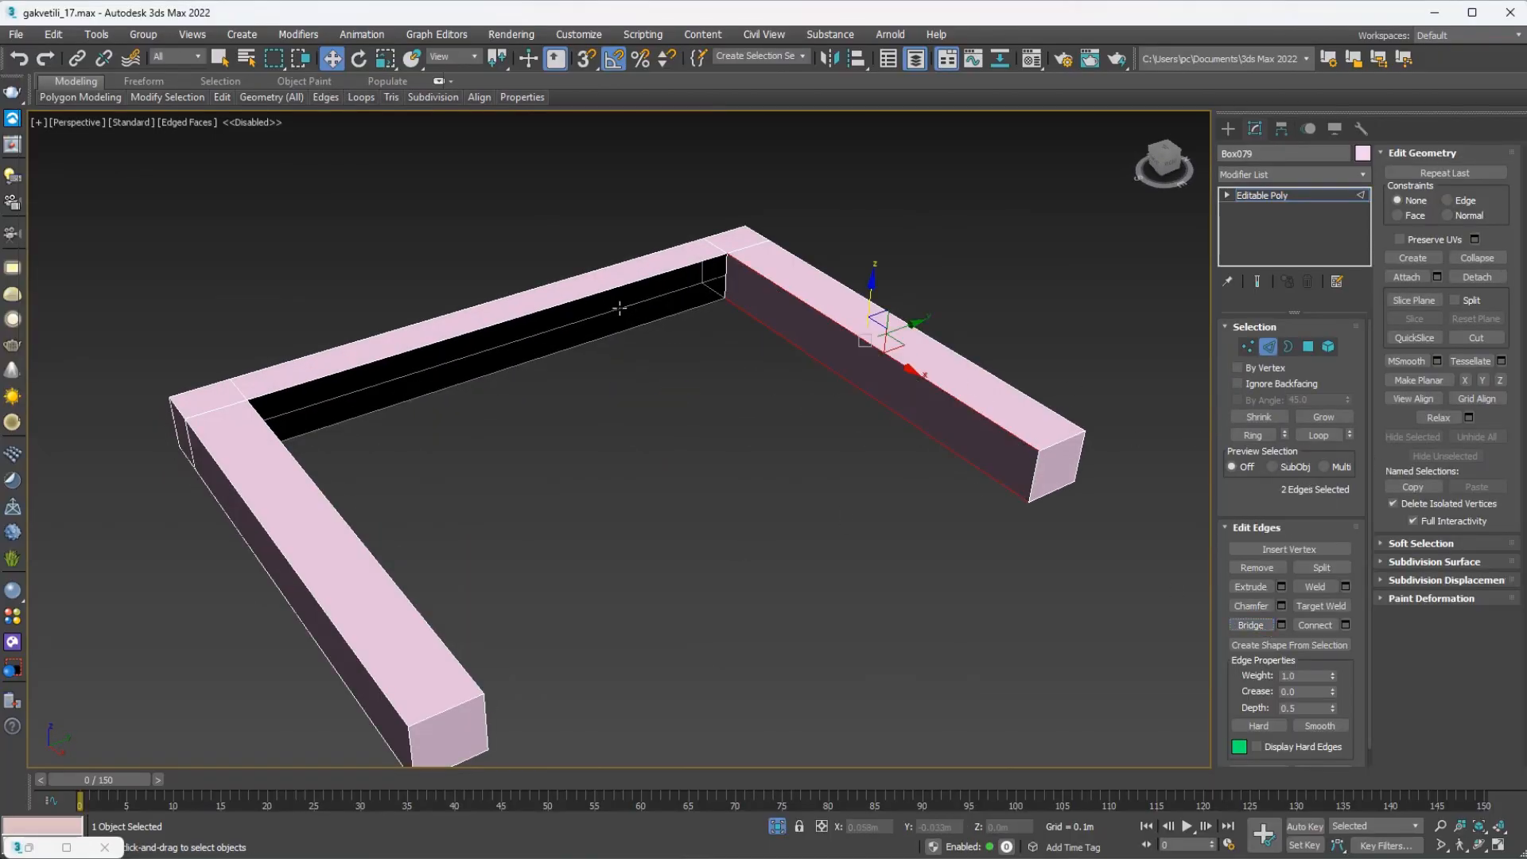
left_click(585, 336)
left_click(1250, 624)
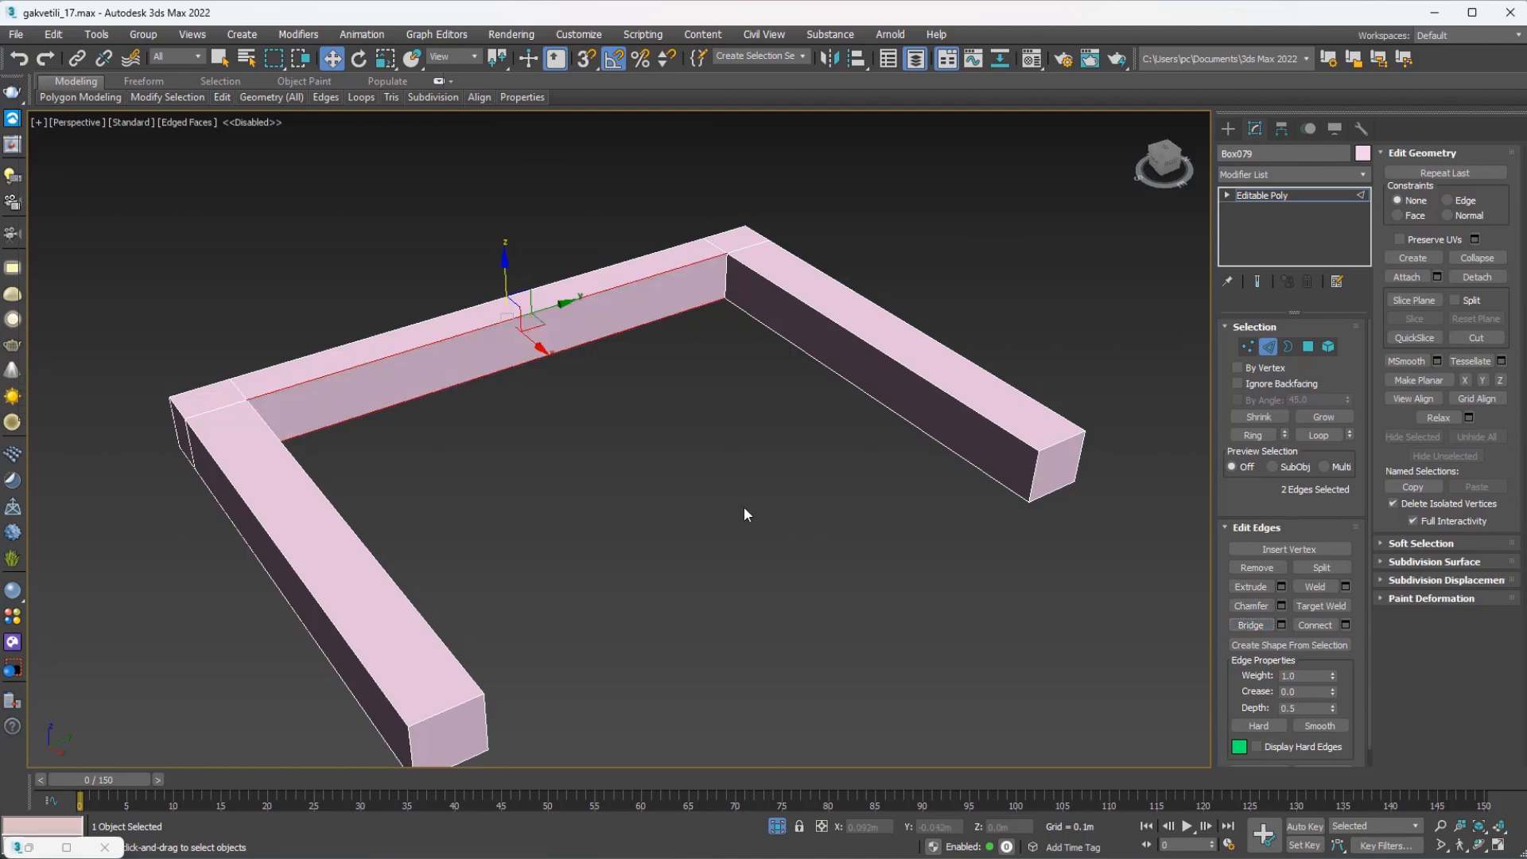
middle_click_drag(477, 374, 192, 370, "alt")
left_click(194, 369)
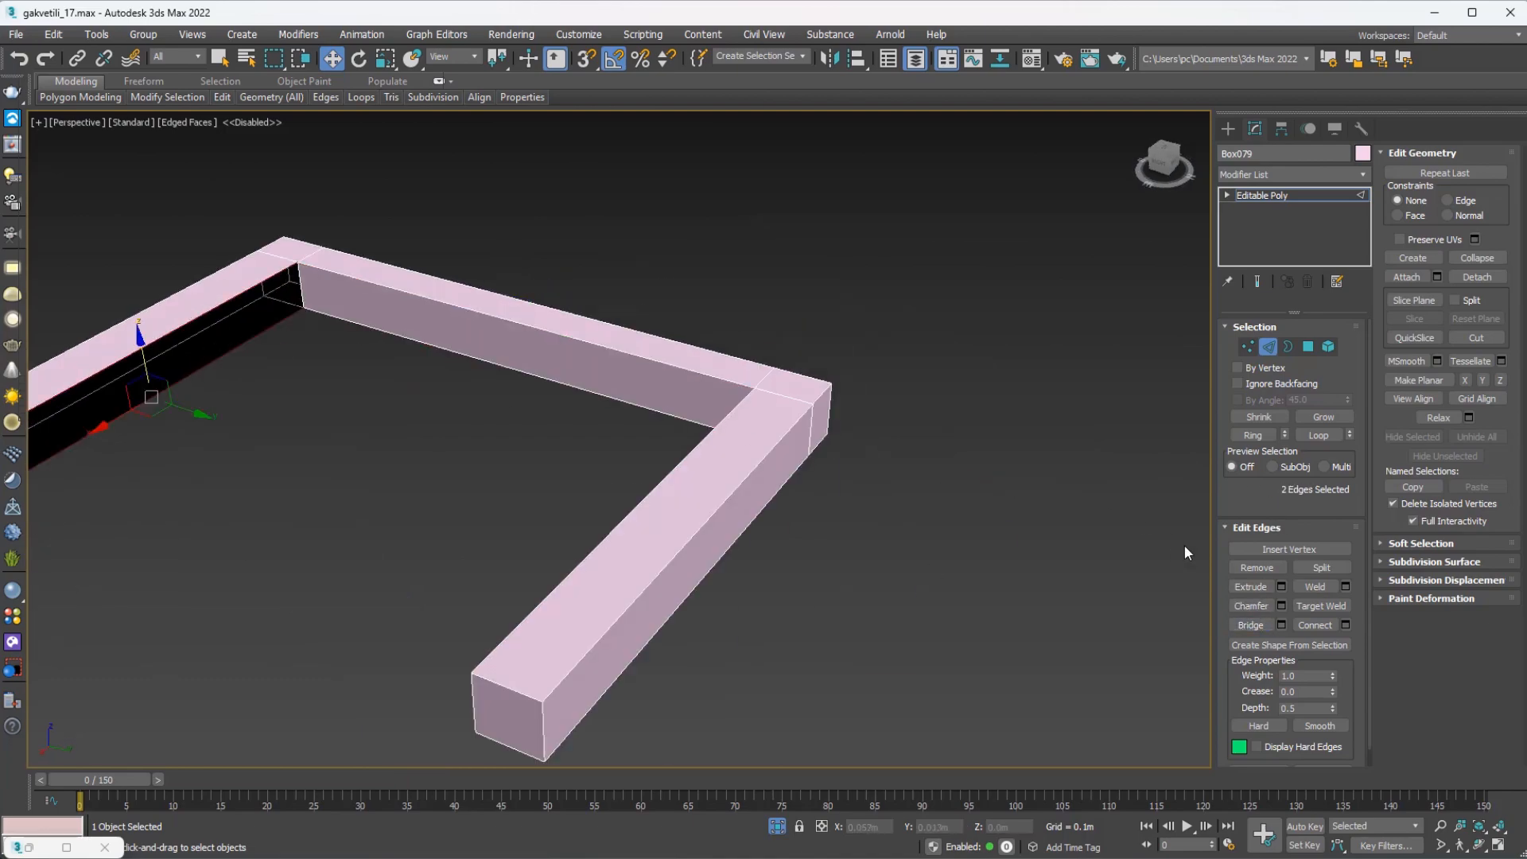
left_click(1262, 625)
Chamfer the frame's inner and outer underside edges and the outlines of both end faces, except their top edges, by 0.001 m with 2 segments.
middle_click_drag(765, 465, 876, 377, "alt")
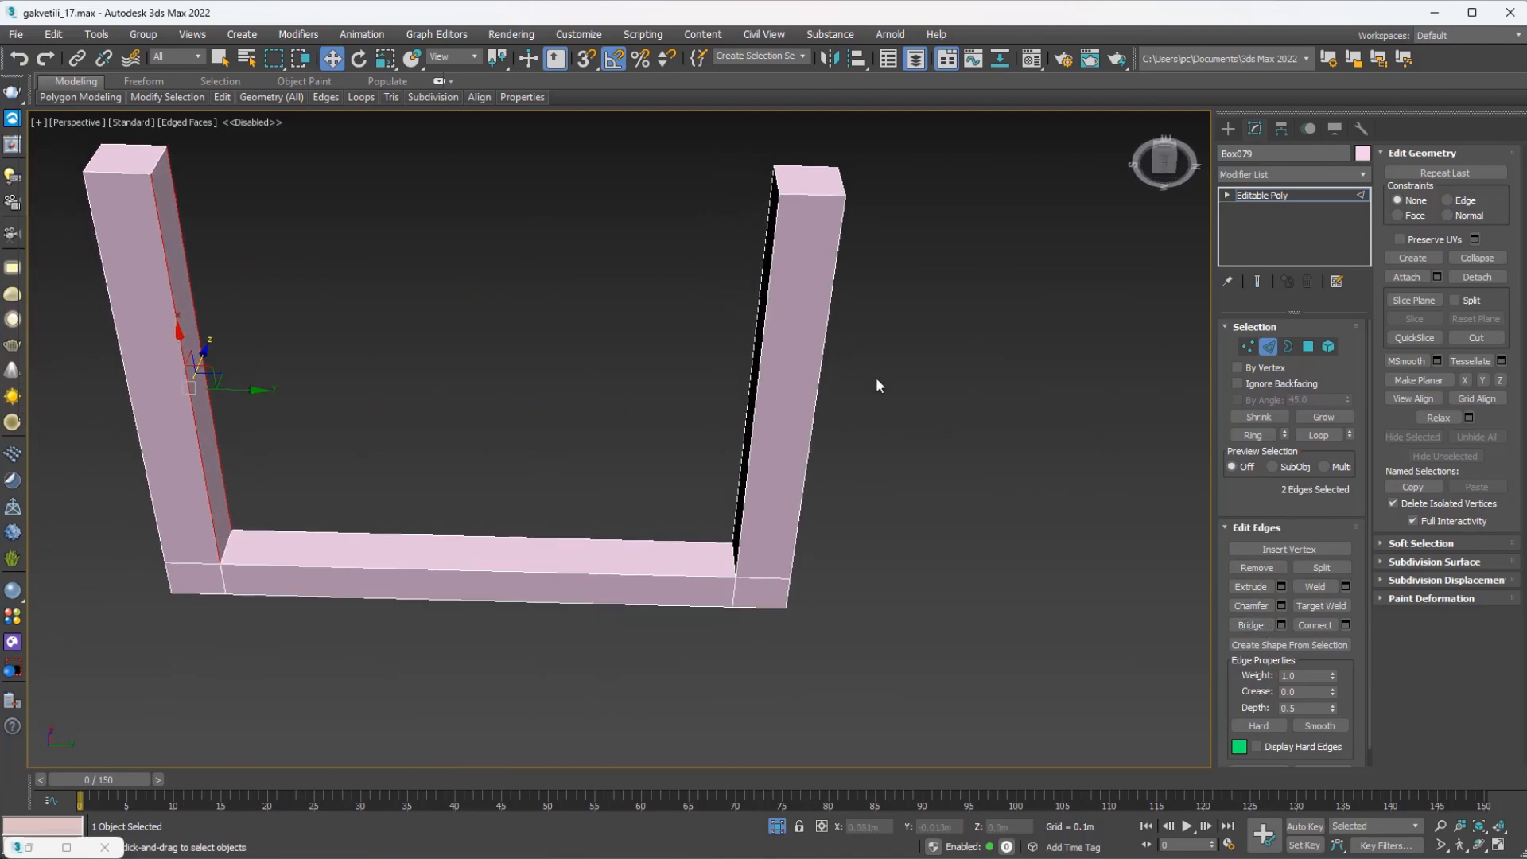
left_click(786, 554)
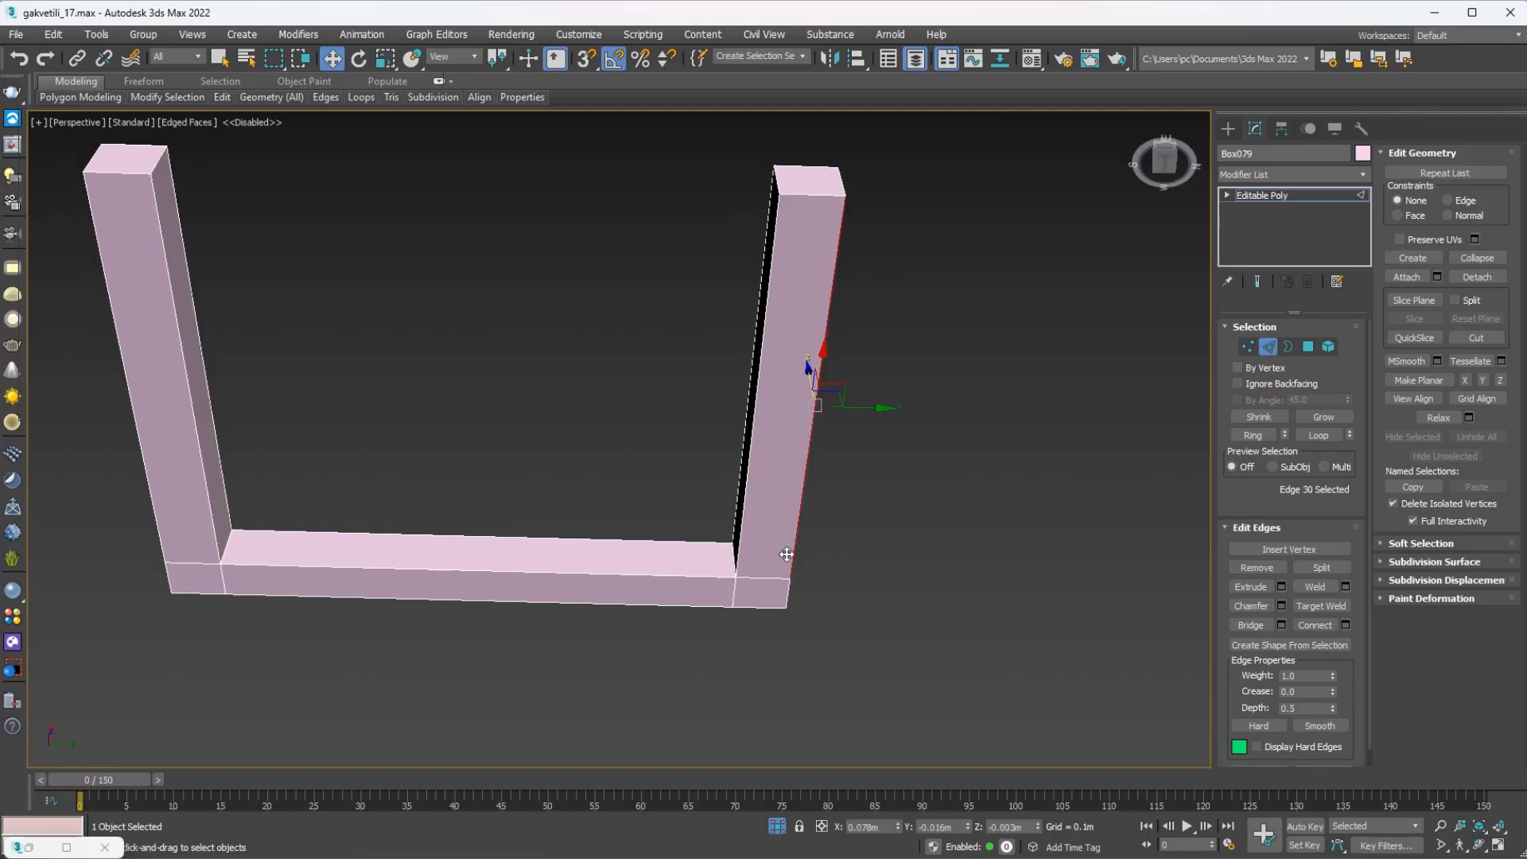
left_click(679, 610, "ctrl")
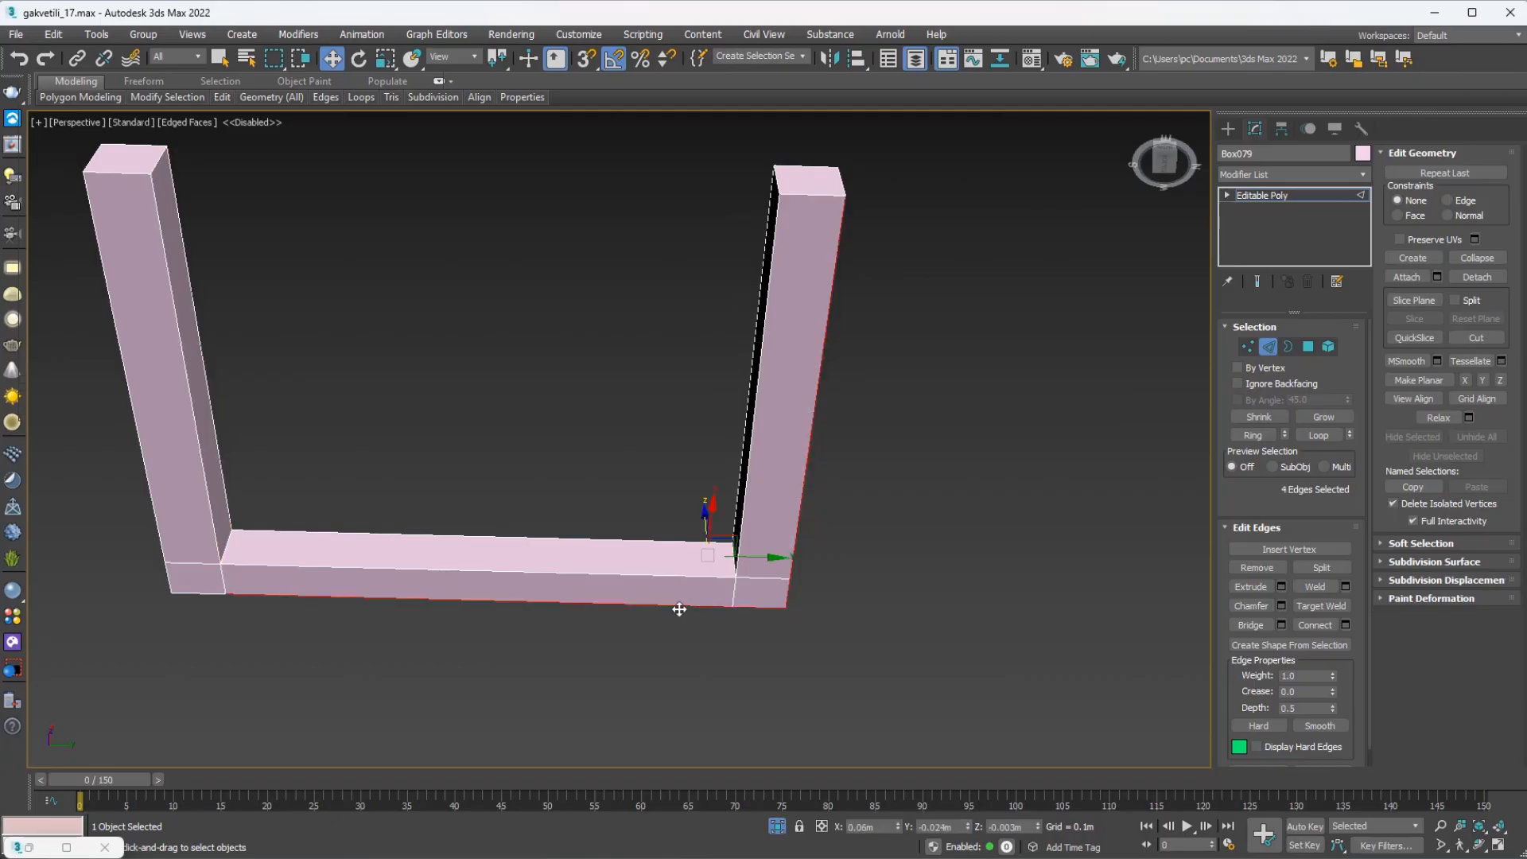
left_click(202, 597, "ctrl")
left_click(168, 578, "ctrl")
left_click(152, 515, "ctrl")
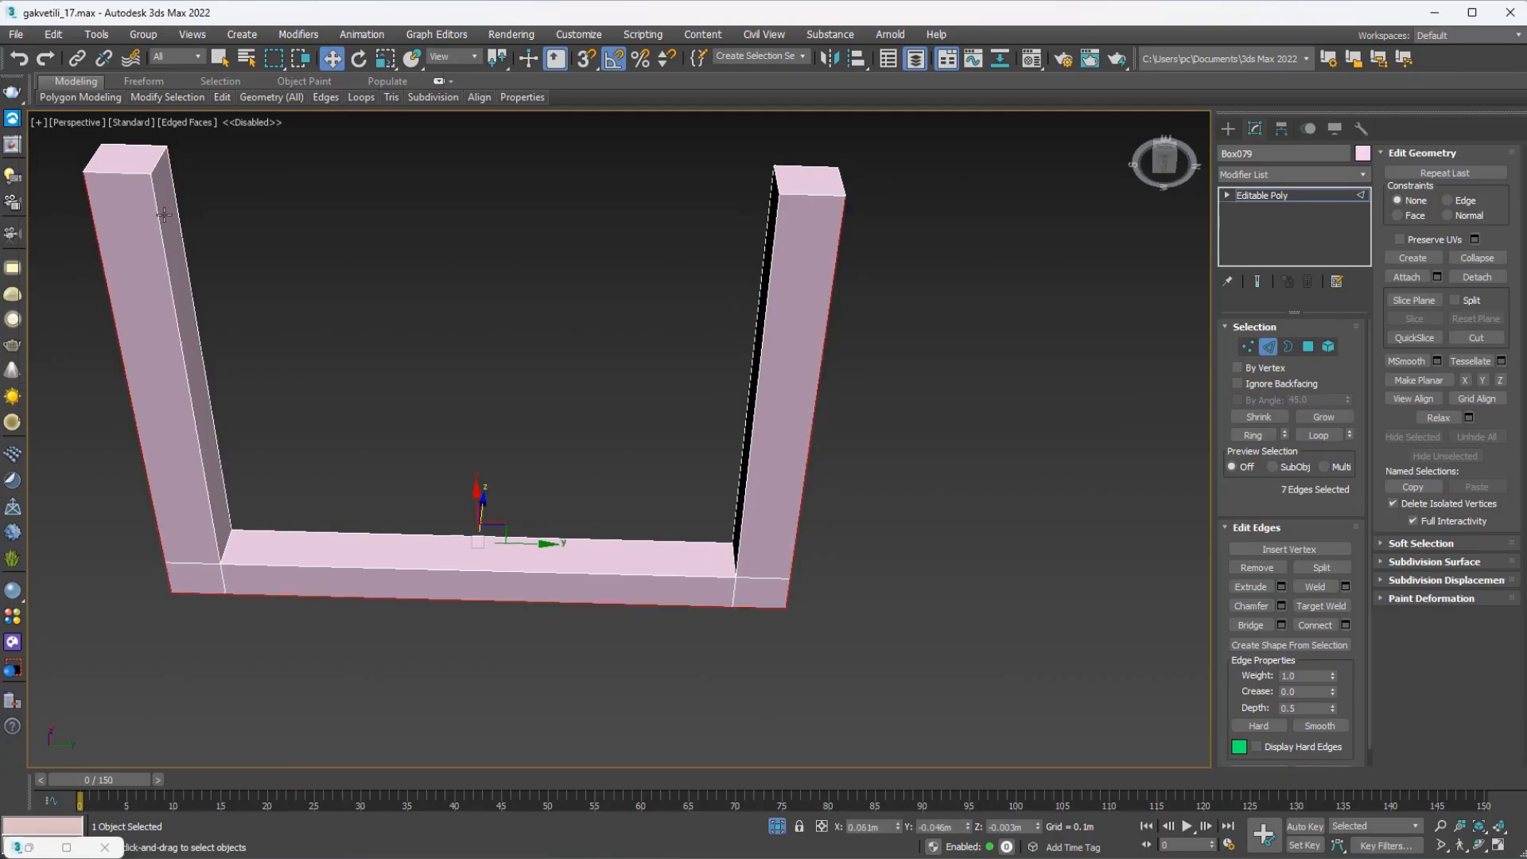
middle_click_drag(182, 237, 305, 276)
left_click(300, 252, "ctrl")
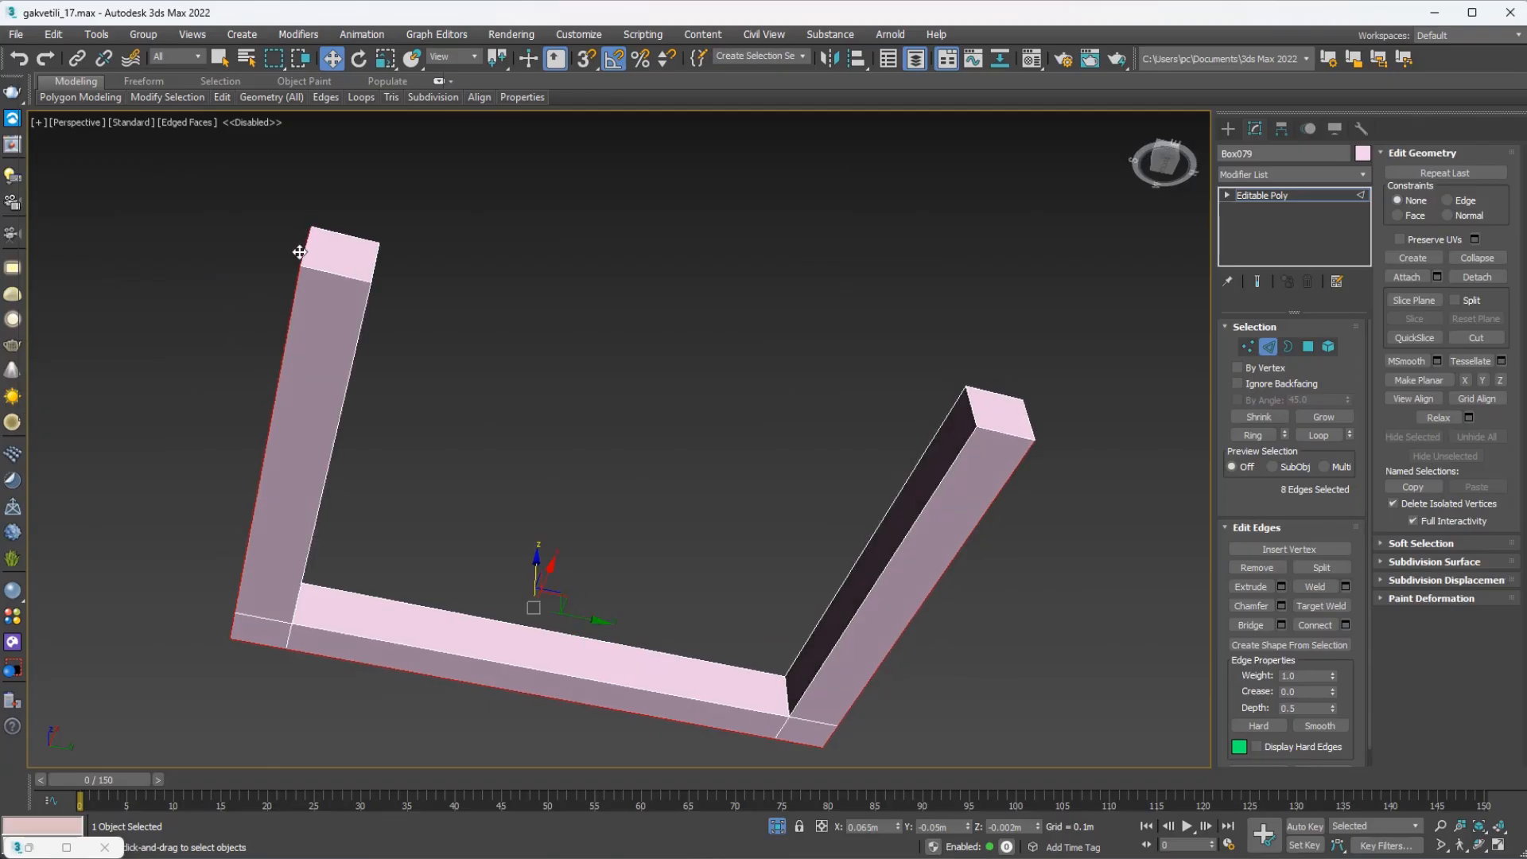
left_click(374, 261, "ctrl")
left_click(358, 279, "ctrl")
left_click(363, 317, "ctrl")
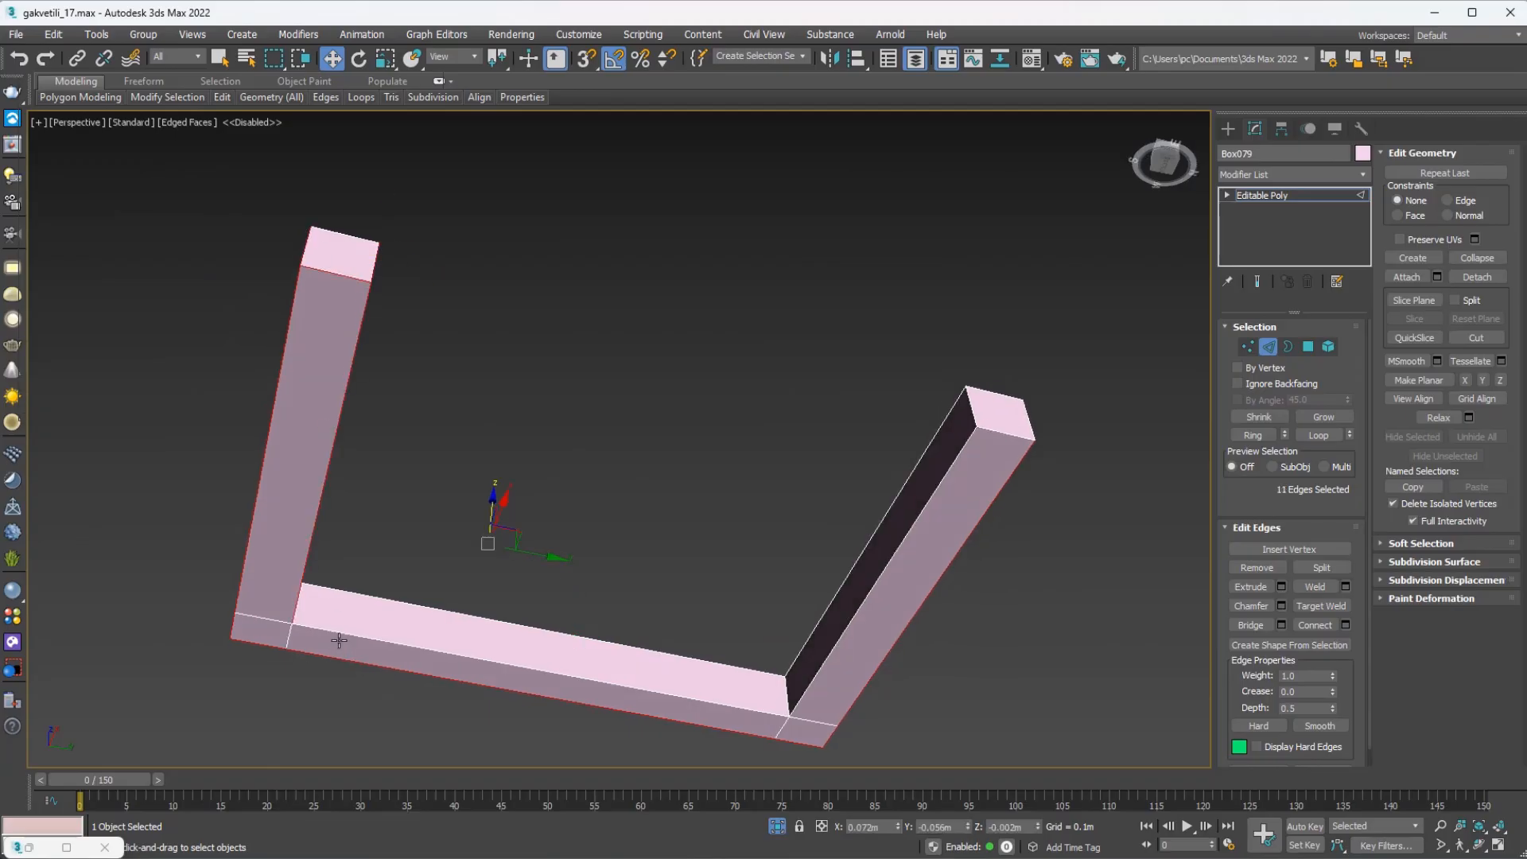
left_click(339, 639, "ctrl")
left_click(814, 685, "ctrl")
left_click(991, 437, "ctrl")
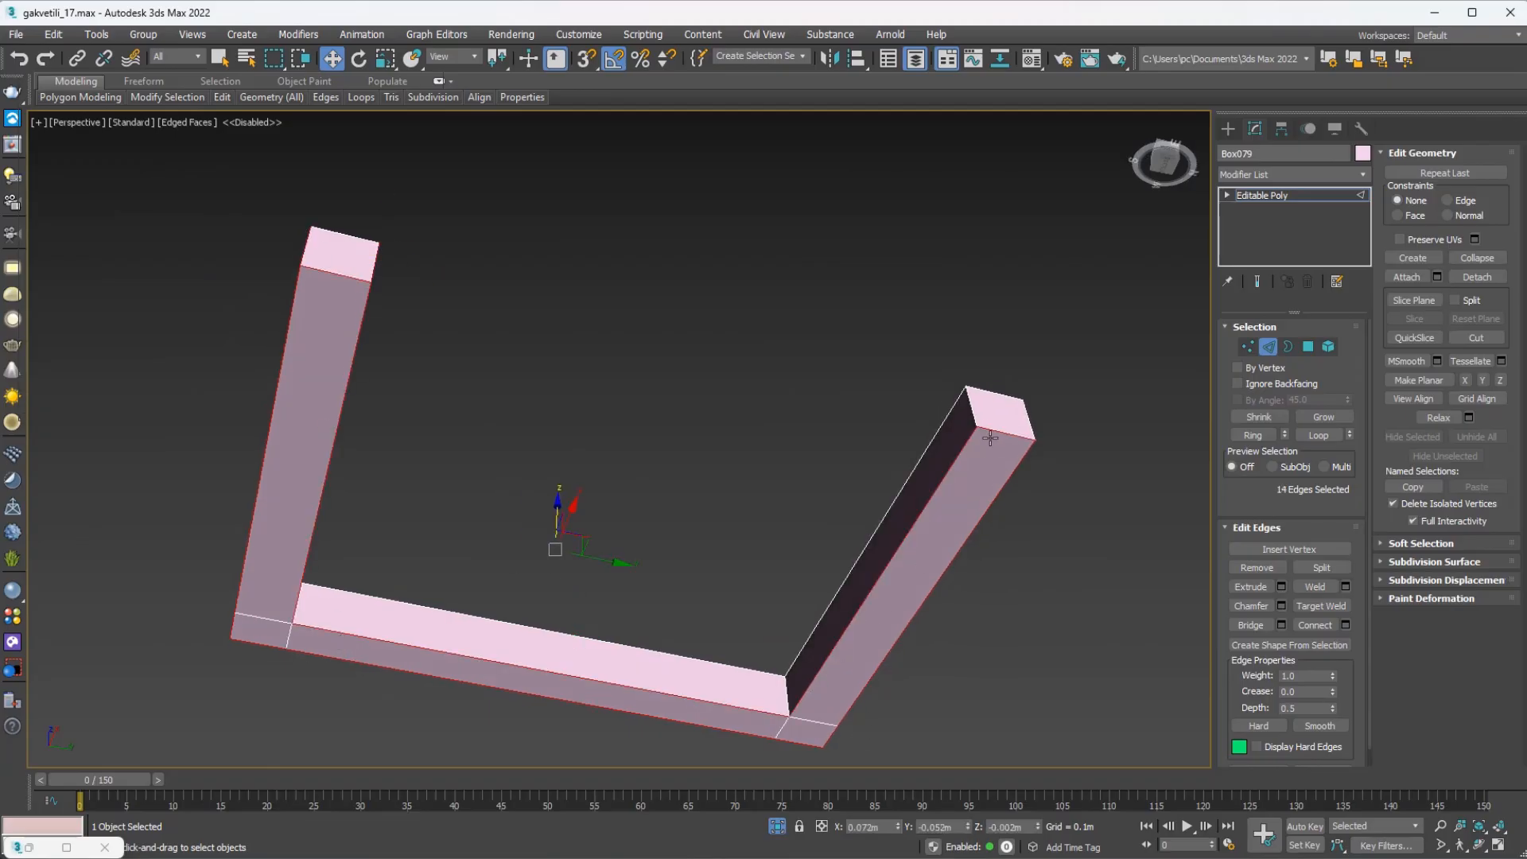
left_click(971, 412, "ctrl")
left_click(1028, 419, "ctrl")
middle_click_drag(1028, 419, 925, 476, "alt")
right_click(960, 542)
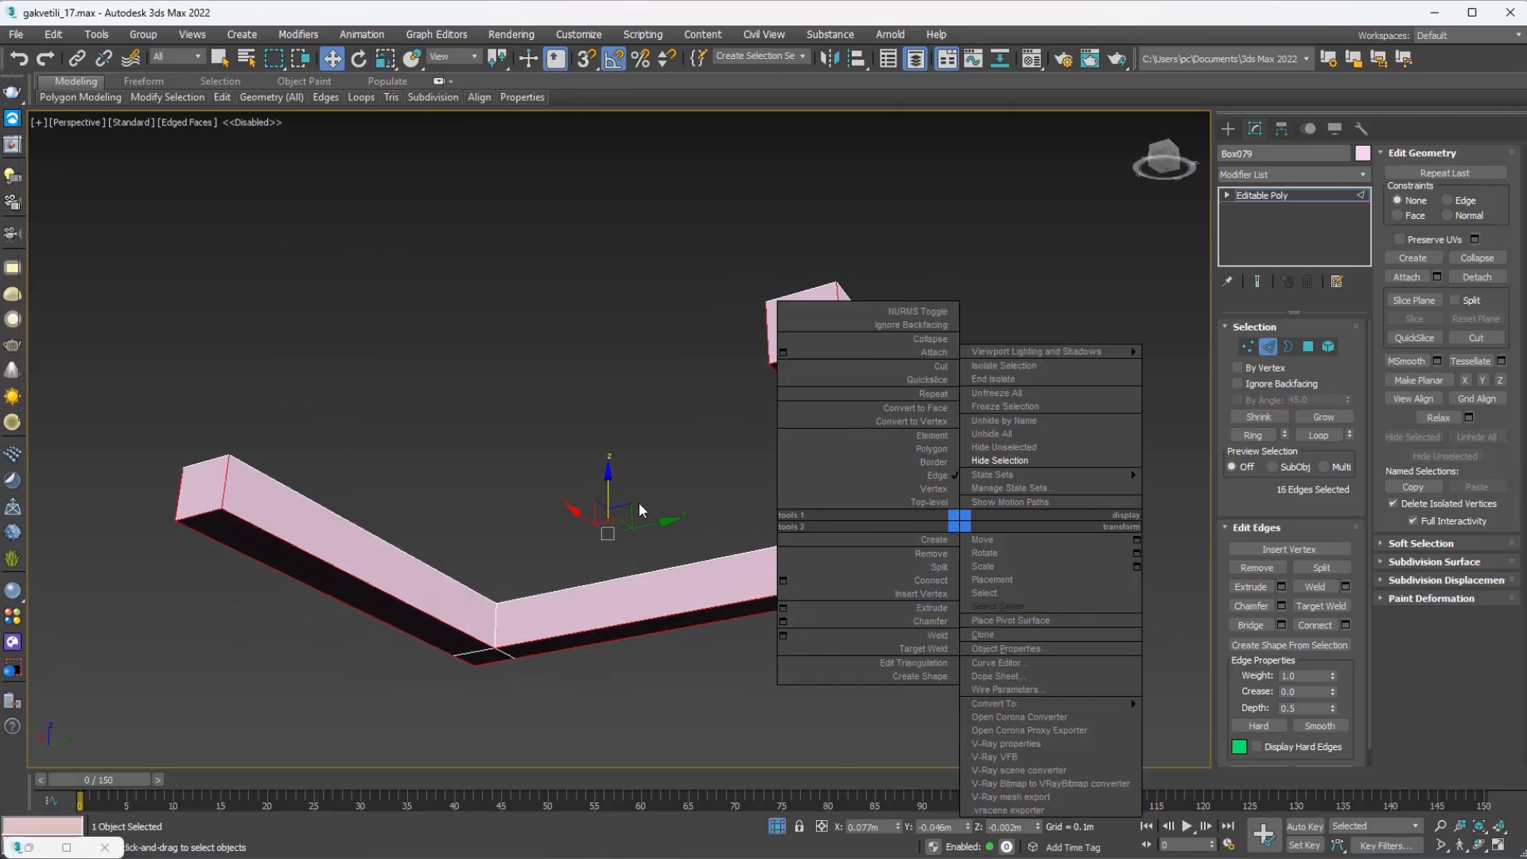
right_click(672, 387)
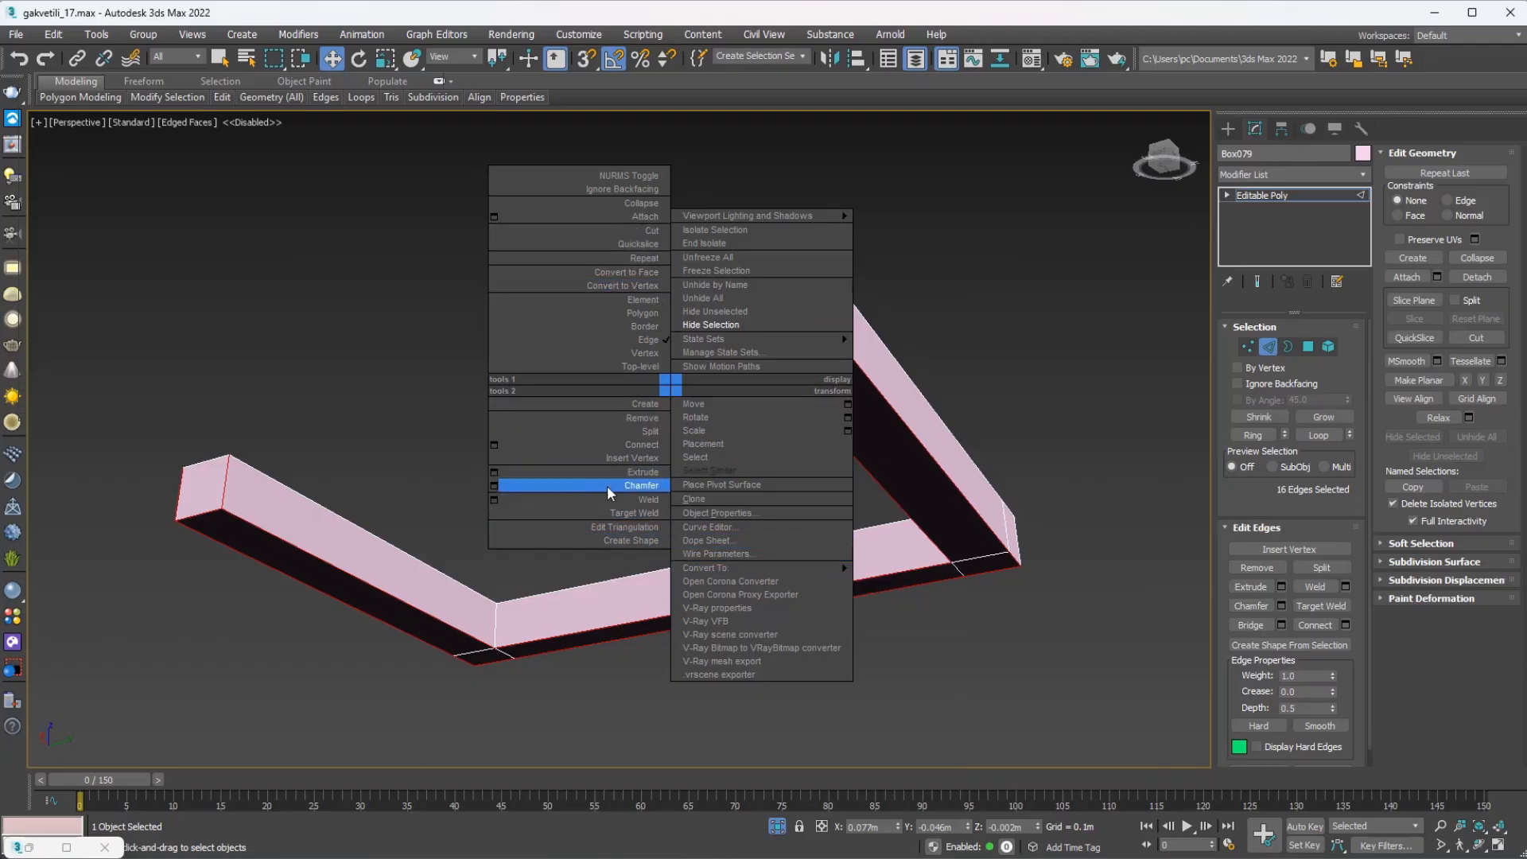
left_click(494, 486)
middle_click_drag(817, 504, 576, 510, "alt")
scroll(676, 460, "up", 3)
middle_click_drag(619, 452, 779, 490, "alt")
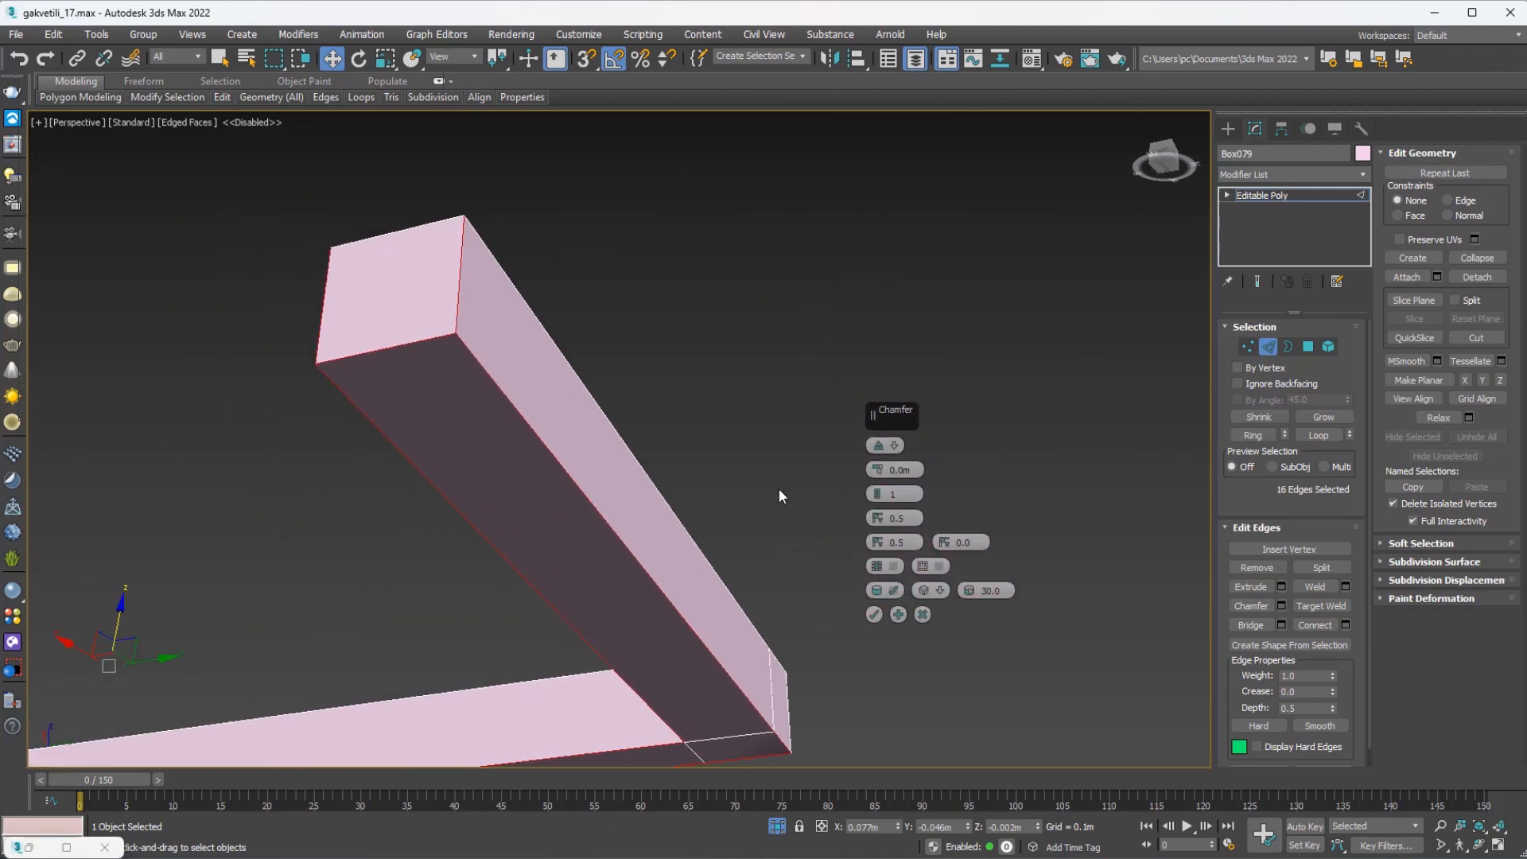
left_click_drag(885, 470, 880, 462)
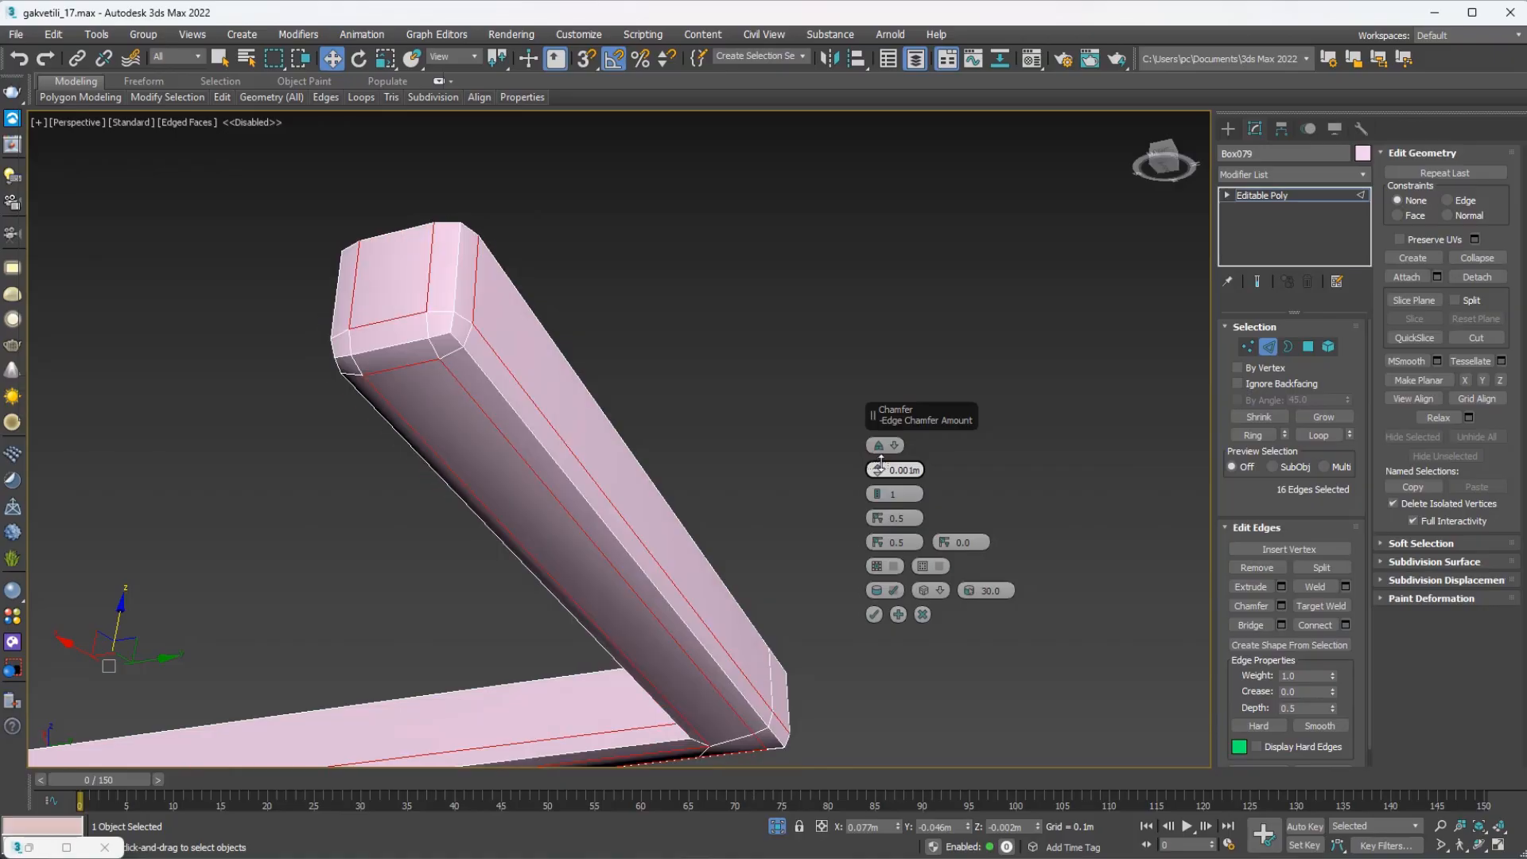
left_click(878, 490)
scroll(648, 430, "down", 2)
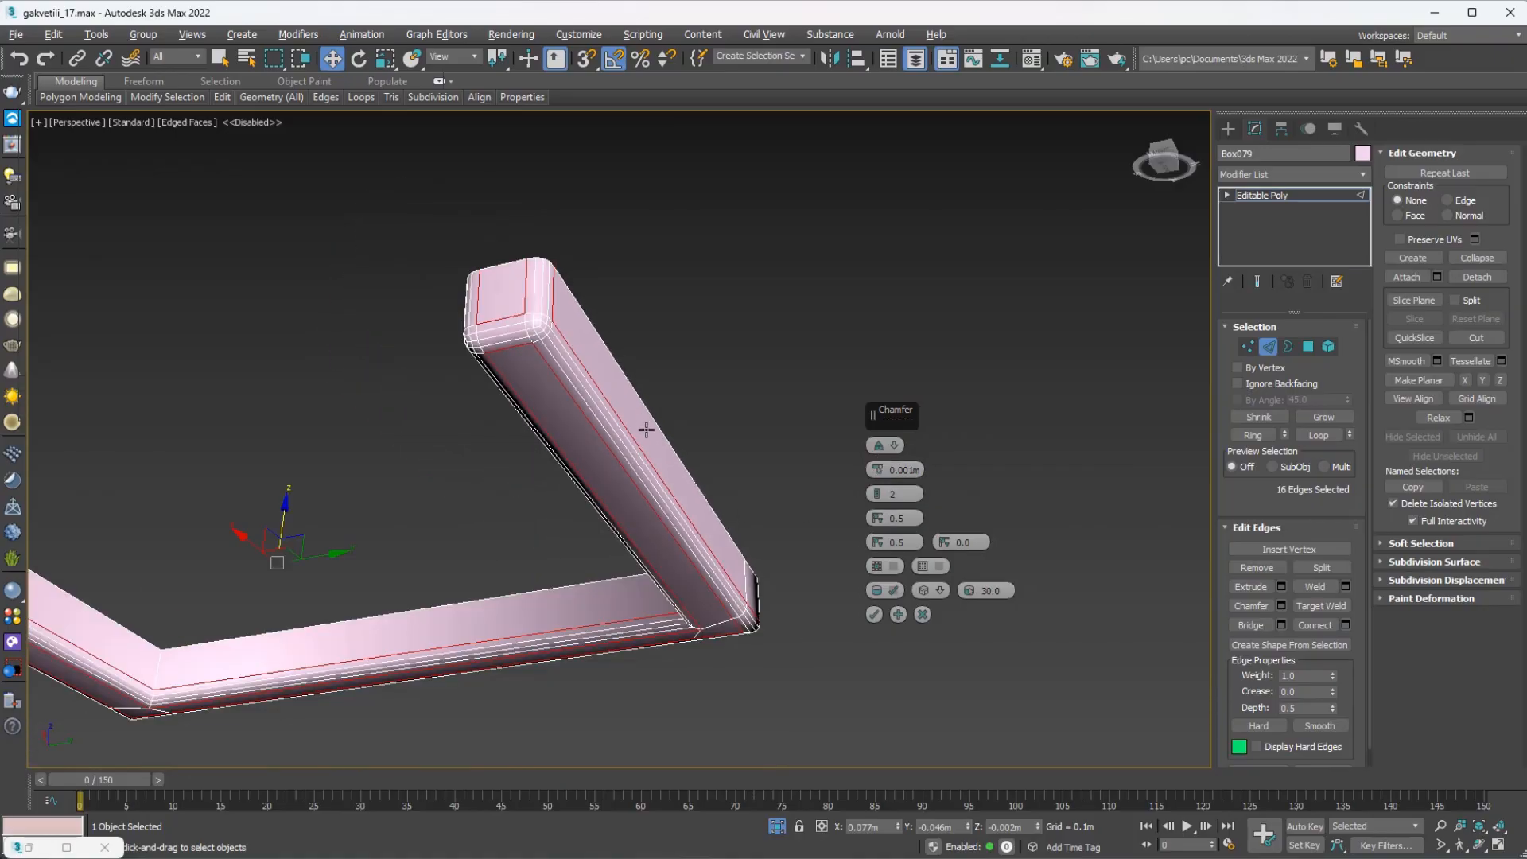
middle_click_drag(648, 430, 700, 445, "alt")
left_click(874, 614)
Leave edge editing, deselect the frame and end isolation to bring back the whole model.
left_click(1268, 347)
left_click(801, 703)
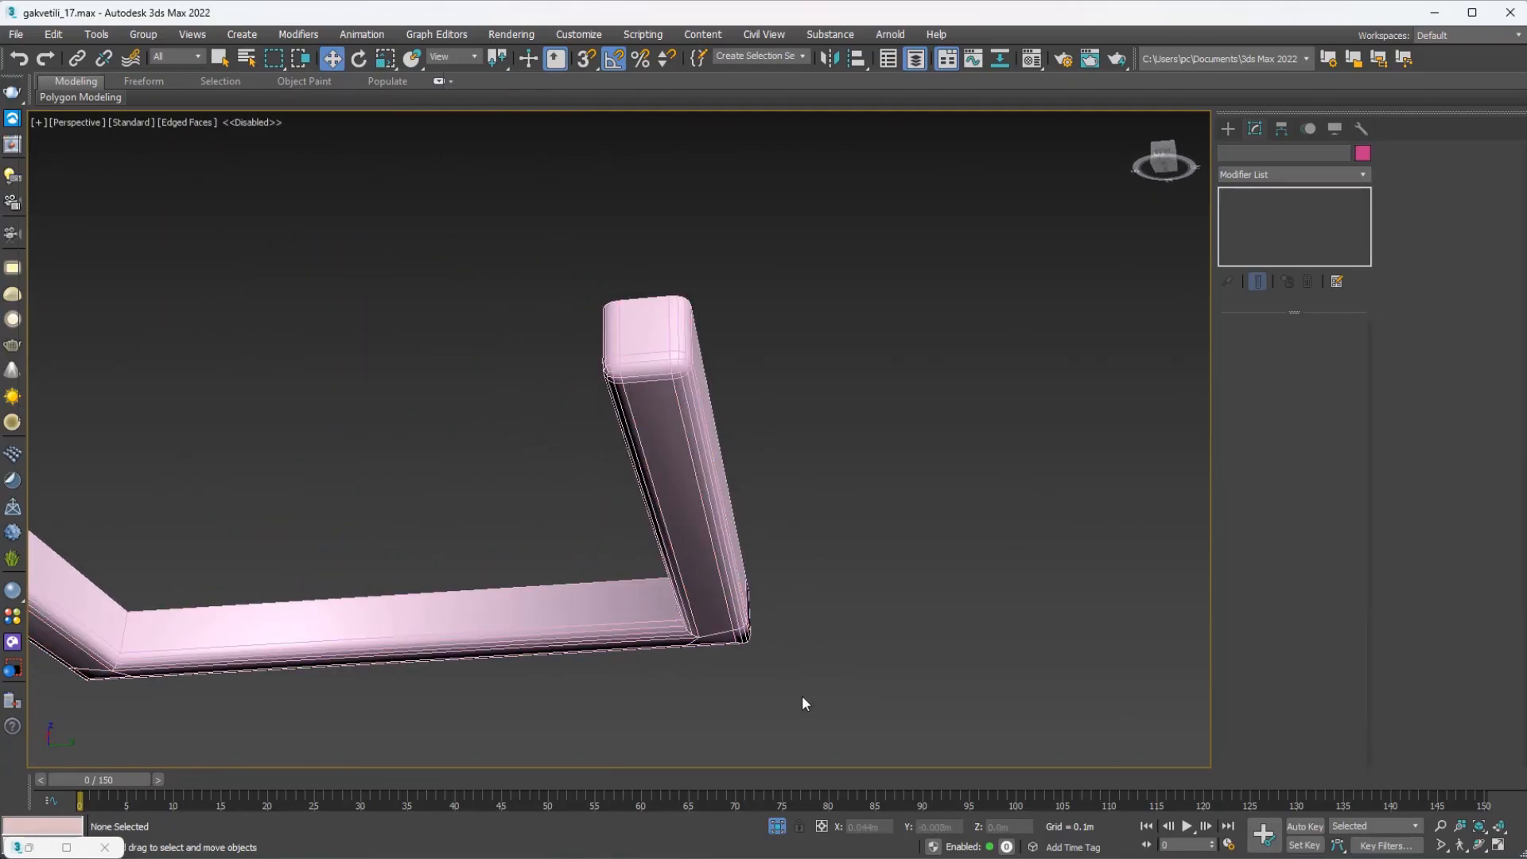
left_click(778, 827)
scroll(727, 469, "down", 2)
scroll(730, 398, "up", 4)
middle_click_drag(775, 447, 787, 480)
scroll(841, 412, "up", 2)
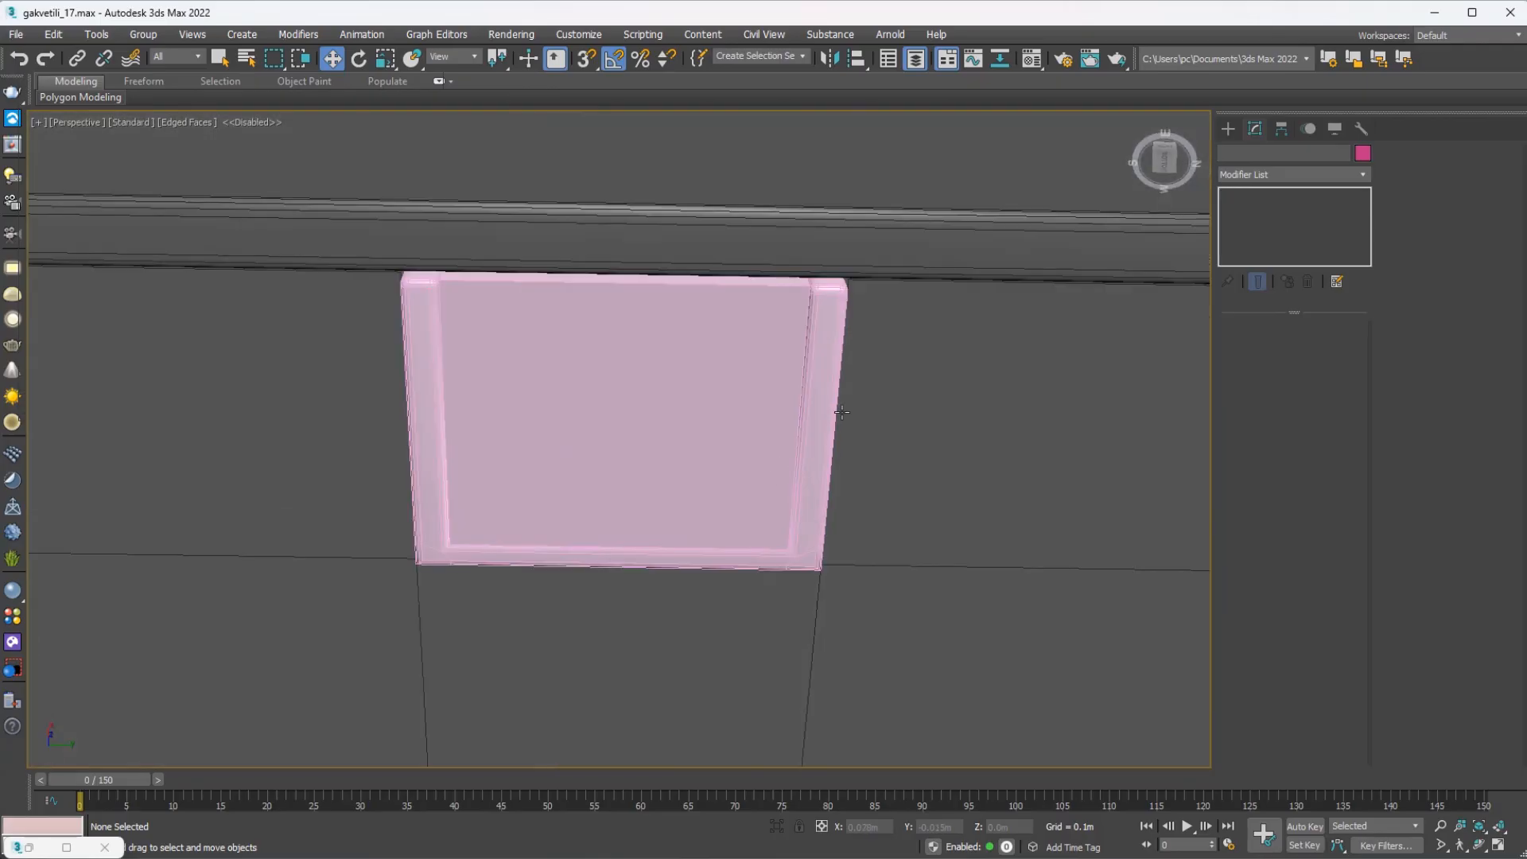
scroll(838, 337, "up", 2)
scroll(818, 382, "down", 3)
middle_click_drag(818, 382, 605, 438, "alt")
Isolate the detached central block Object004 and raise its top polygon by about 0.004 m.
left_click(750, 450)
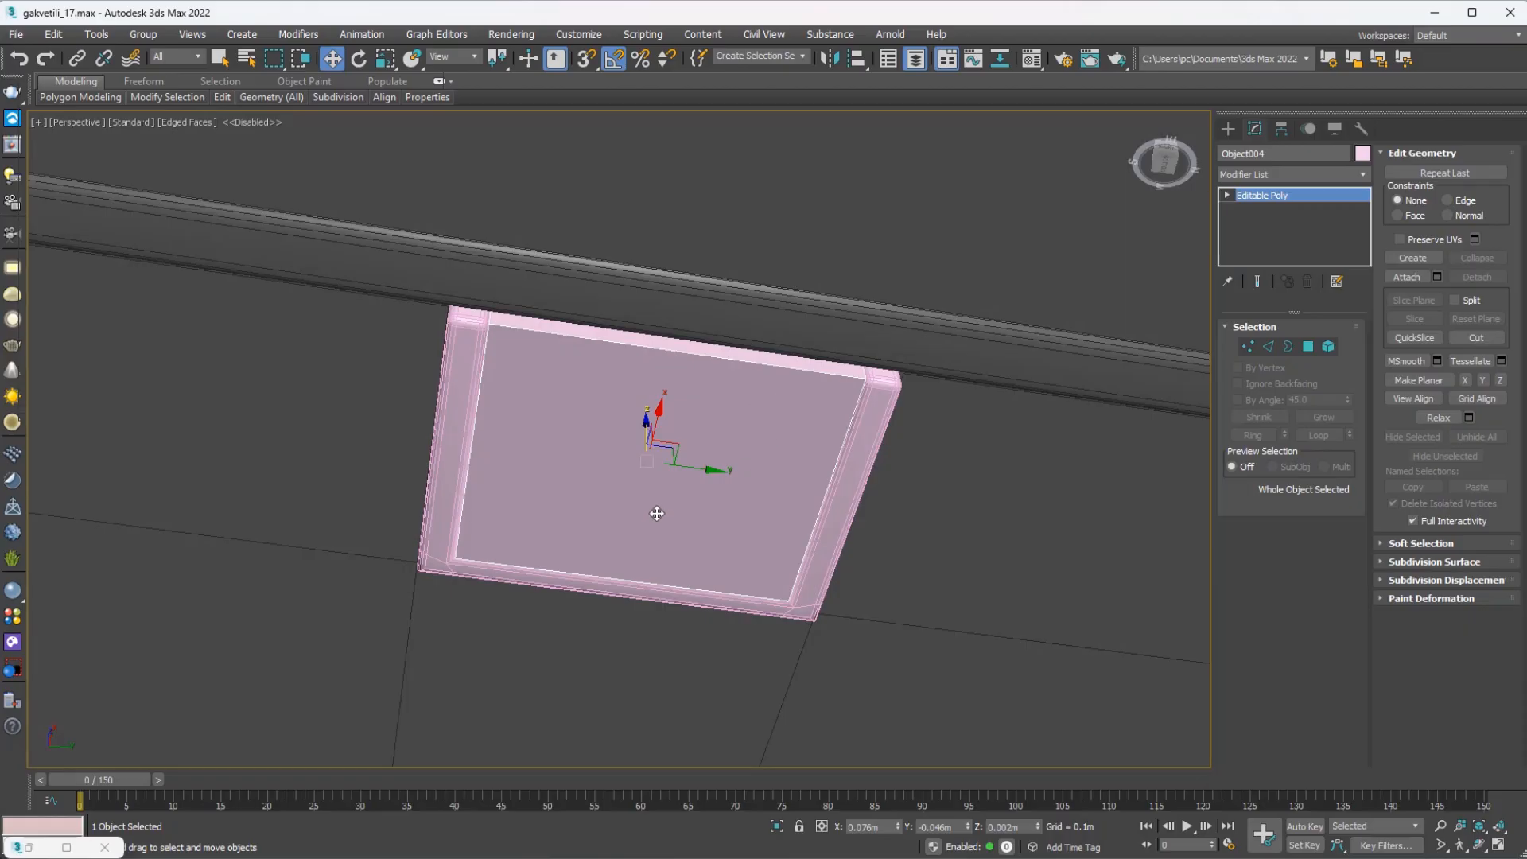
middle_click_drag(656, 513, 697, 494, "alt")
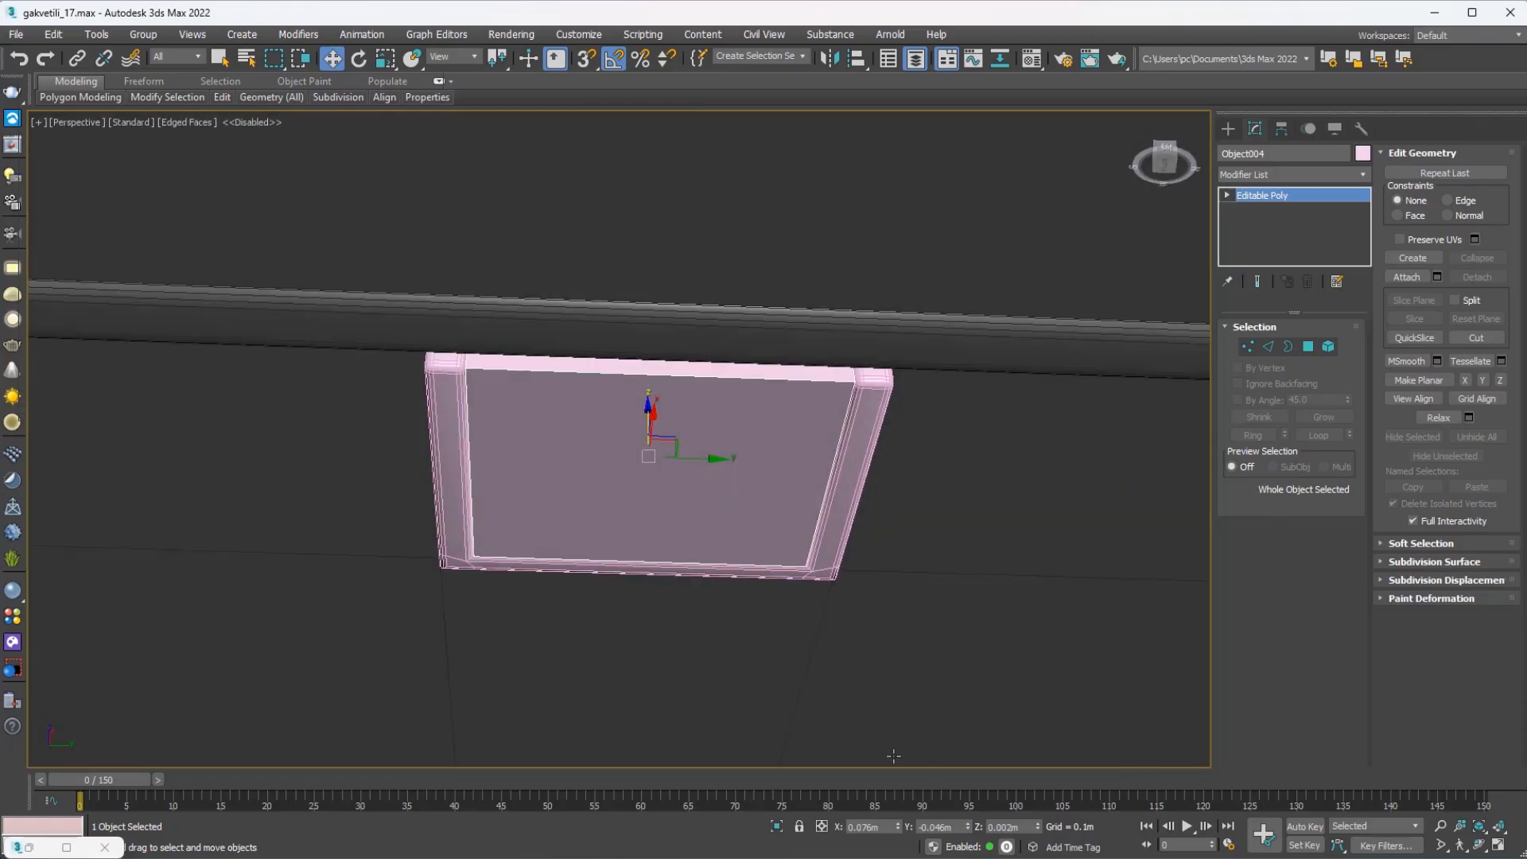
left_click(773, 826)
middle_click_drag(743, 415, 745, 505, "alt")
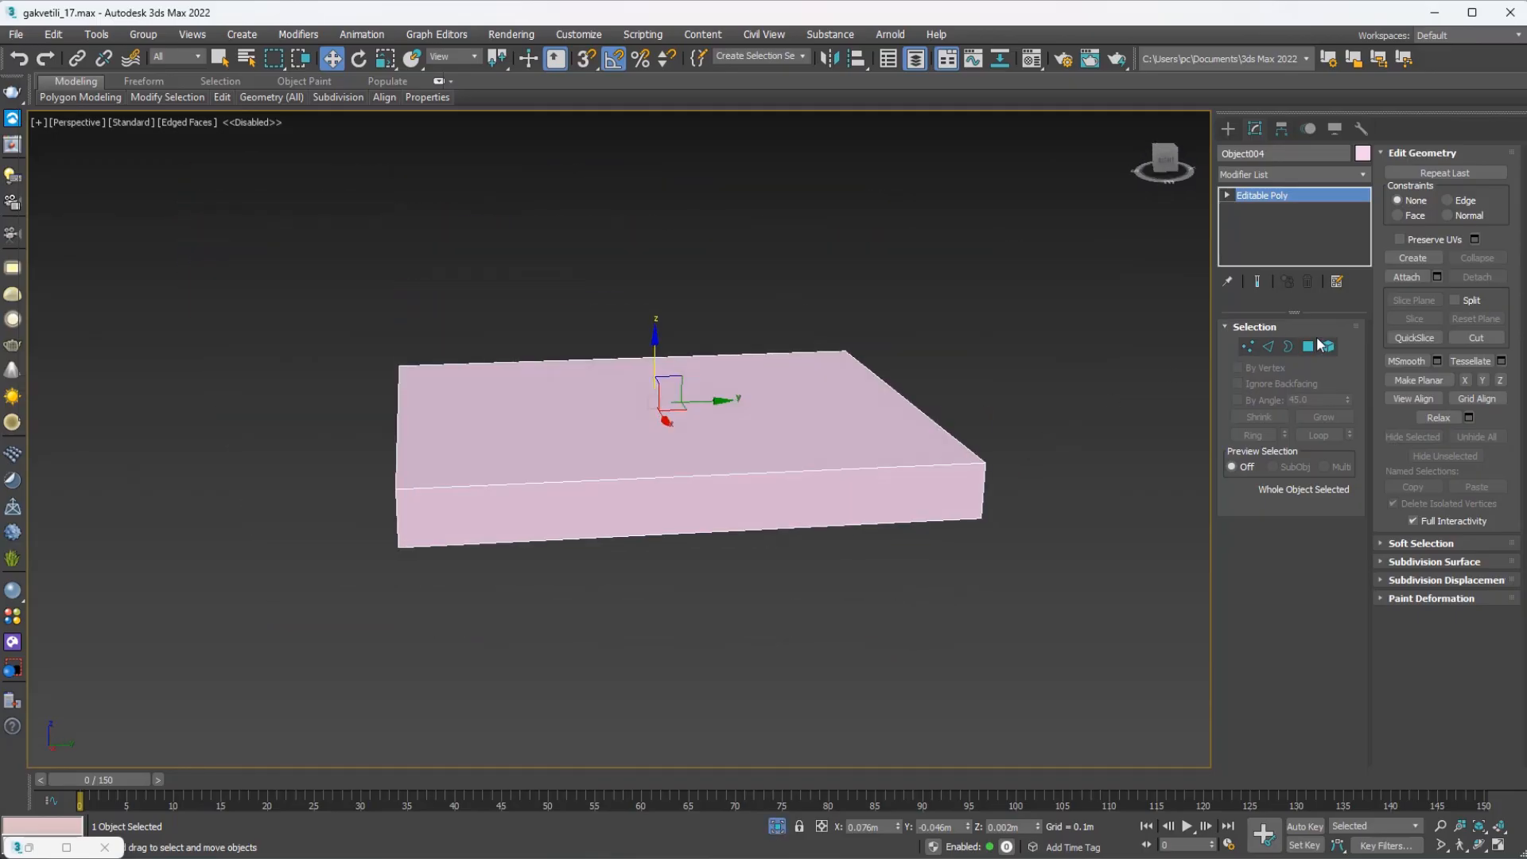
left_click(1310, 346)
left_click(641, 398)
left_click_drag(659, 373, 662, 335)
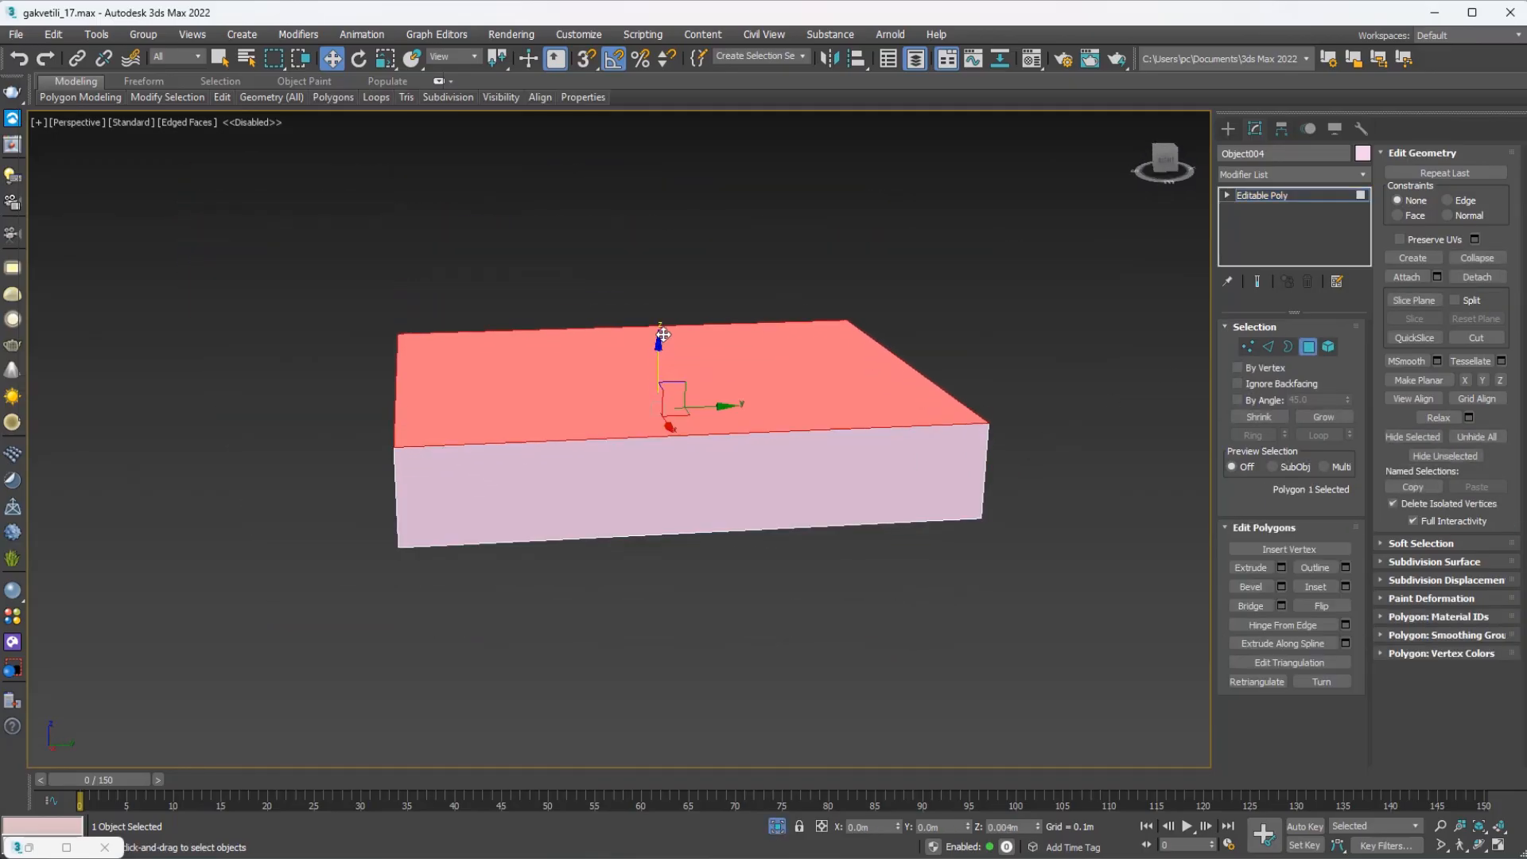
middle_click_drag(663, 334, 673, 230, "alt")
Inset the block's underside polygon to leave an even border around it.
left_click(728, 469)
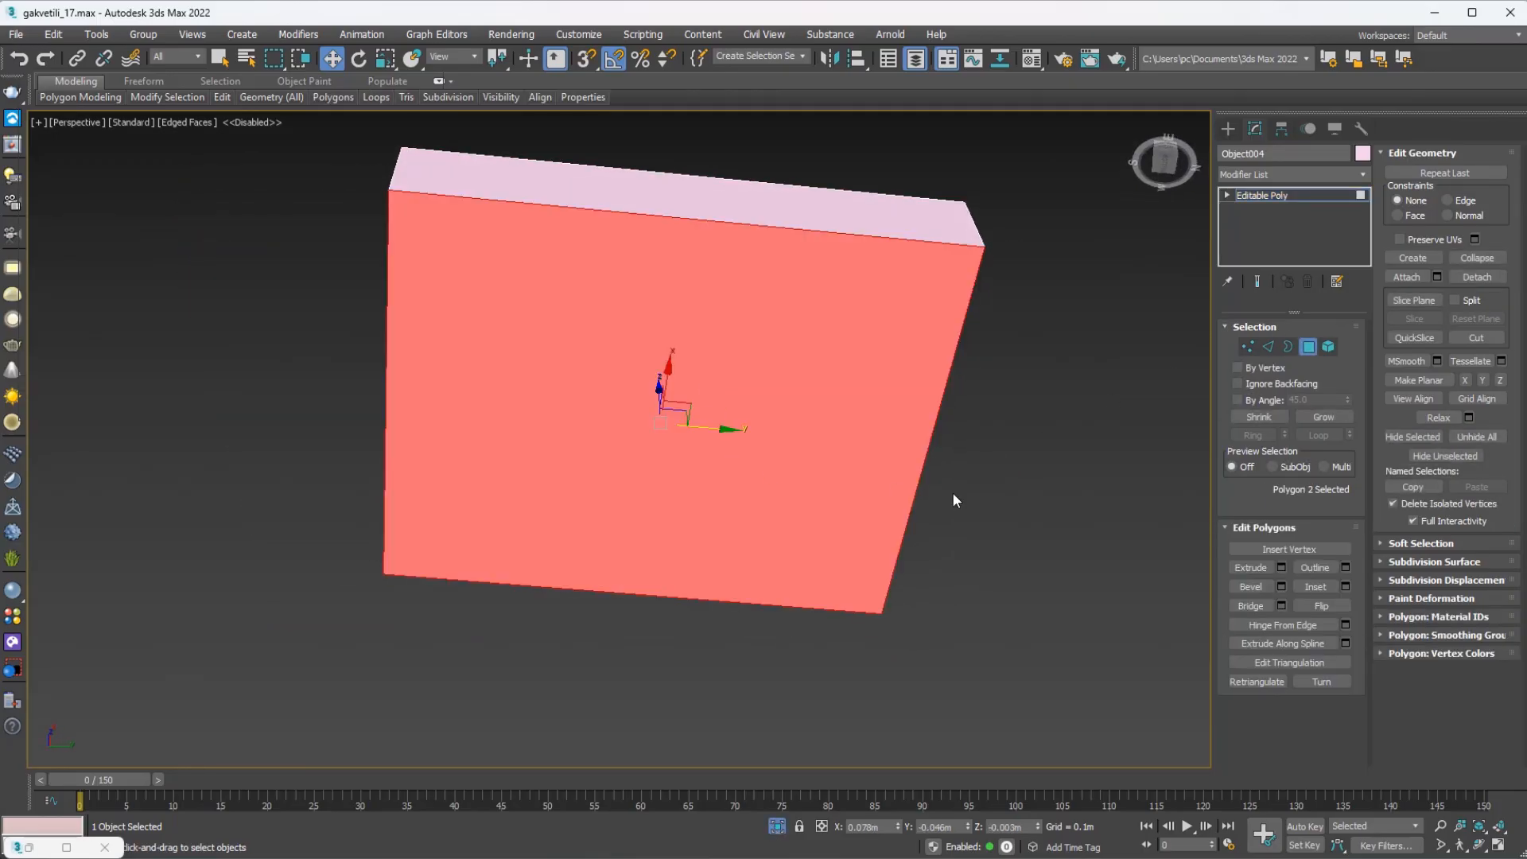
right_click(688, 457)
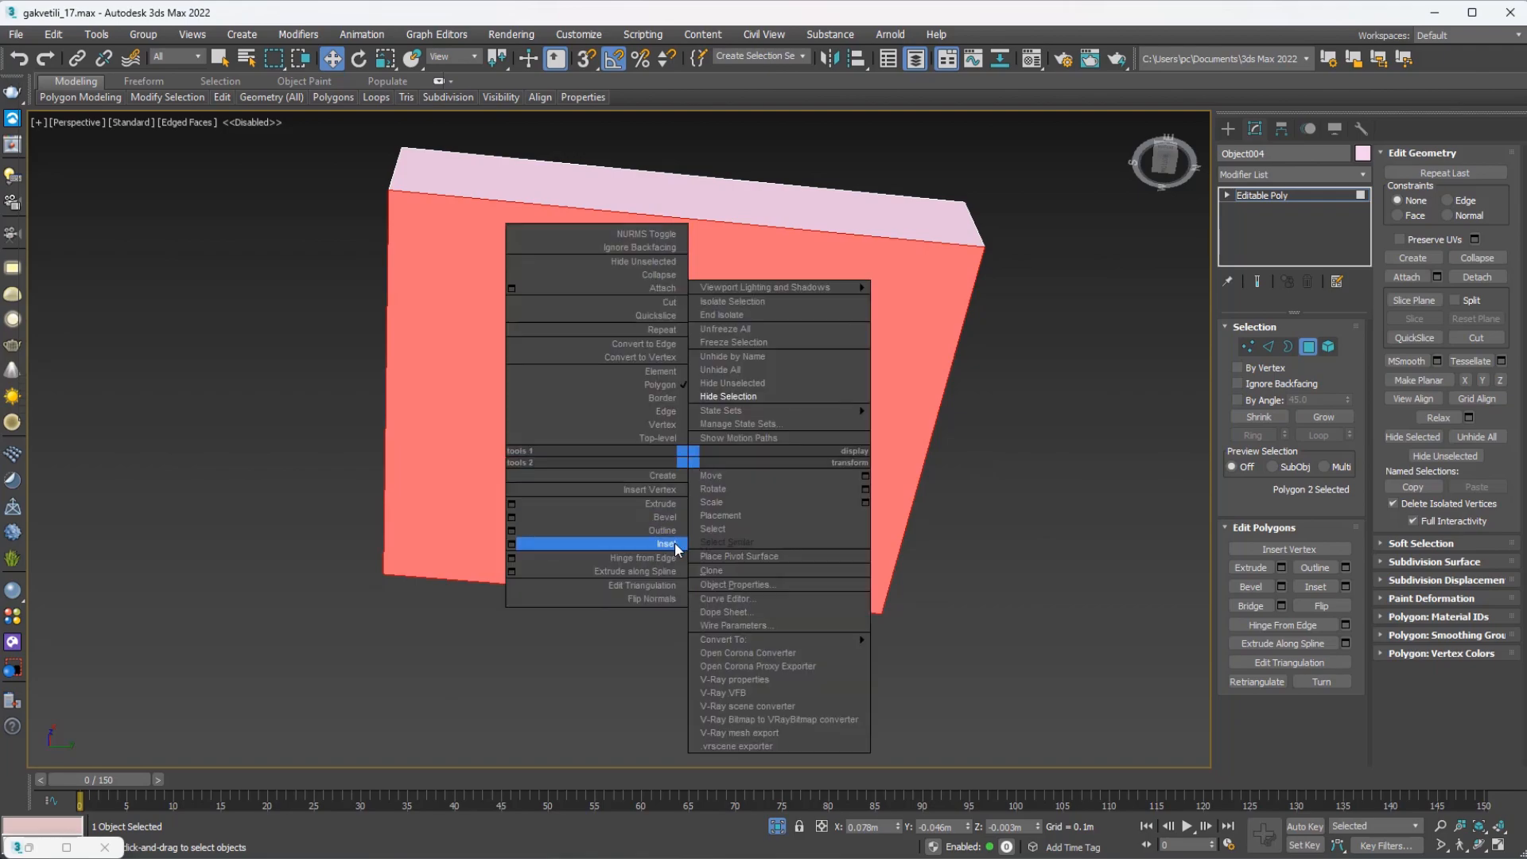
left_click(667, 544)
left_click_drag(692, 461, 696, 474)
key("ctrl+z")
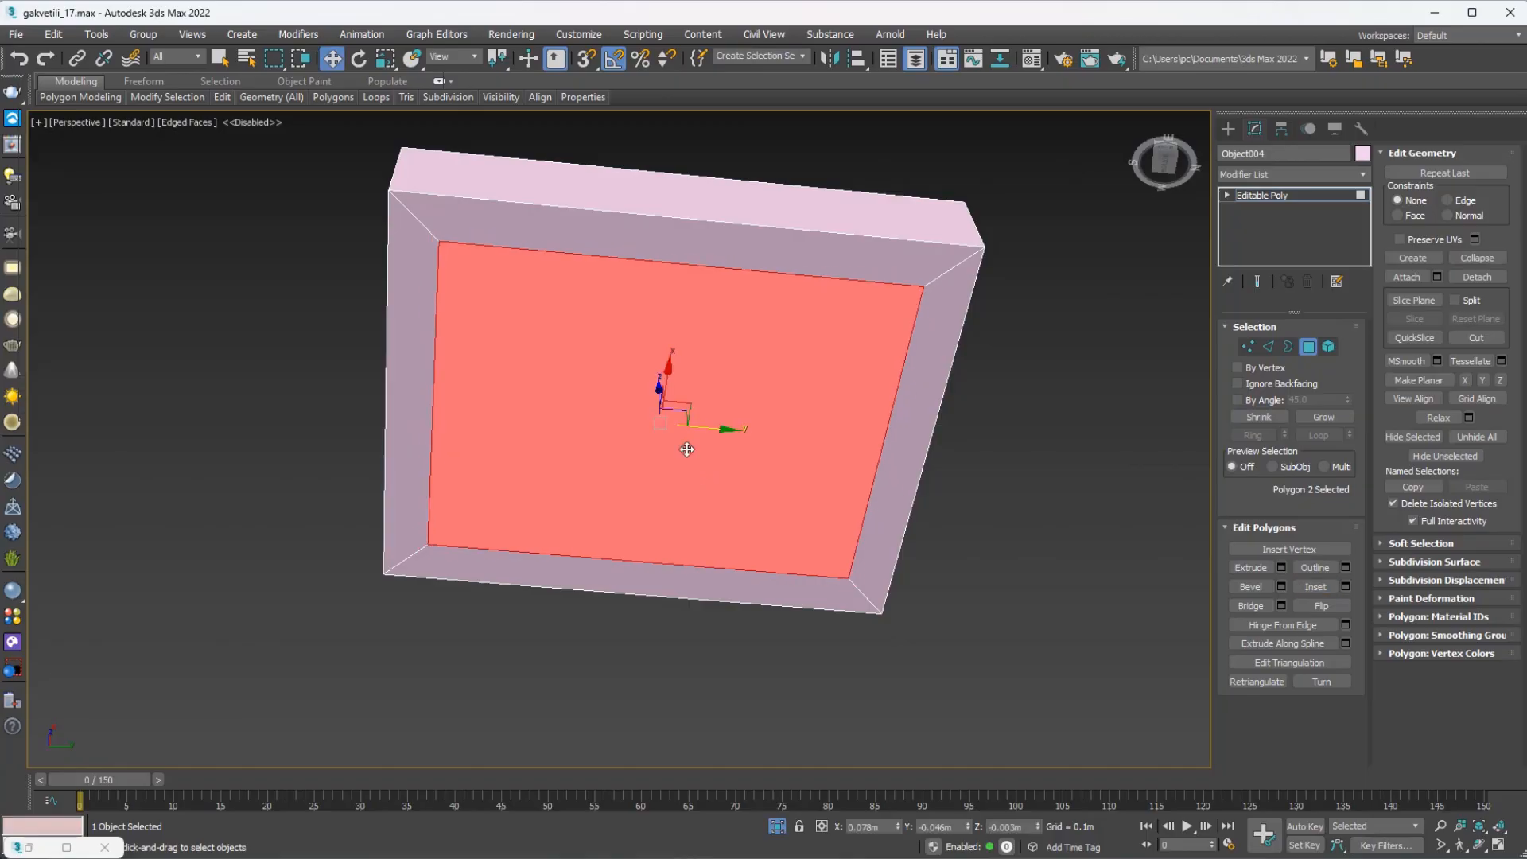
middle_click_drag(687, 449, 700, 458, "alt")
Extrude the inset polygon and move it up into the block to form a recess in the underside.
left_click(1281, 567)
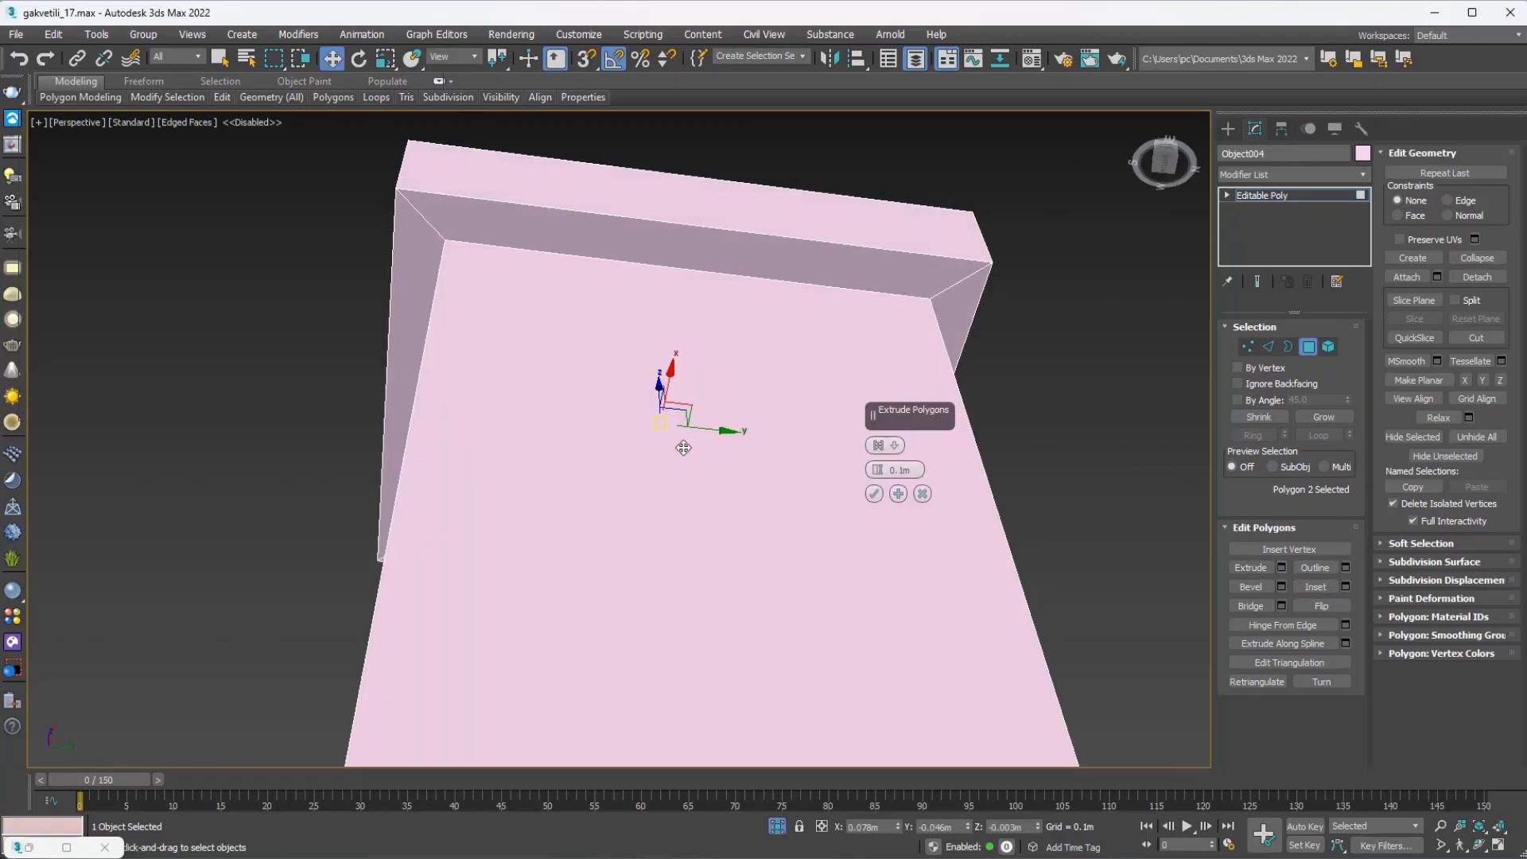
left_click_drag(883, 502, 882, 539)
left_click(873, 493)
middle_click_drag(687, 503, 663, 462, "alt")
left_click_drag(662, 461, 682, 272)
middle_click_drag(681, 271, 906, 492, "alt")
Bridge the block's upper and lower outer edges to close its open sides.
left_click(1268, 346)
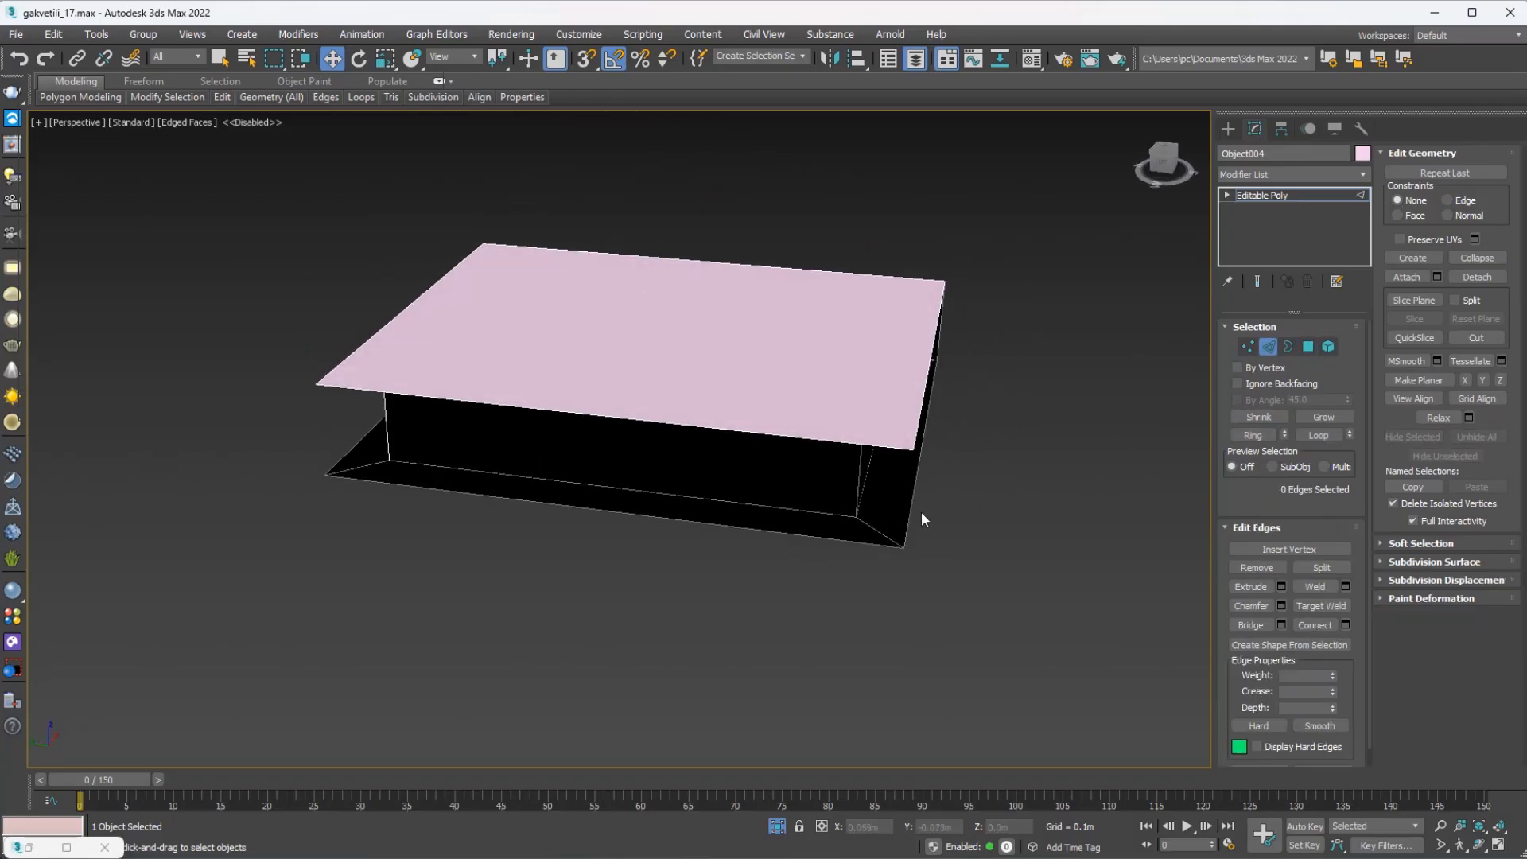
middle_click_drag(928, 396, 899, 385, "alt")
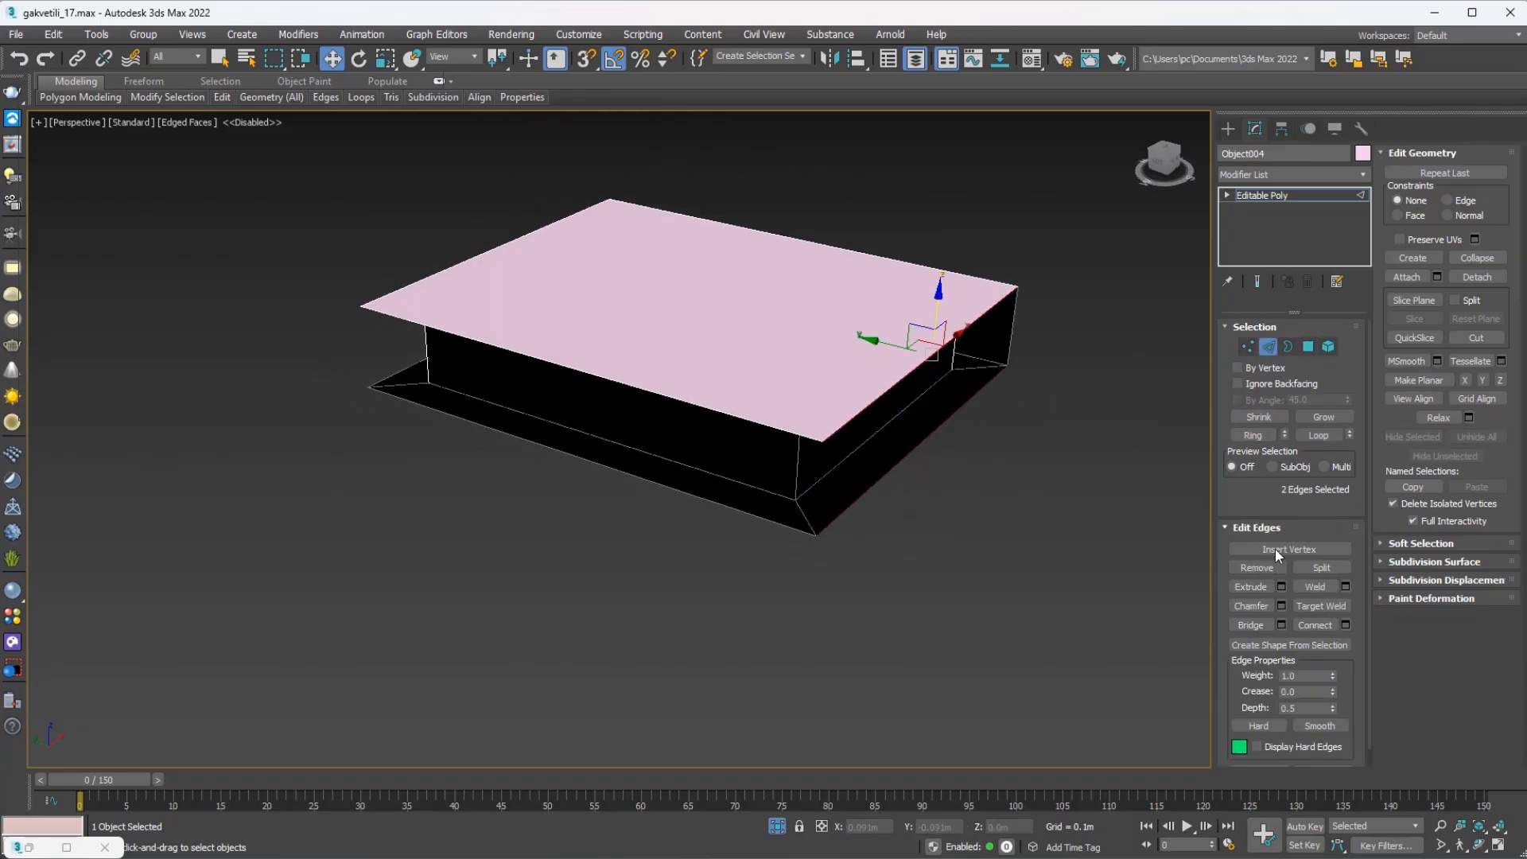
left_click(1250, 625)
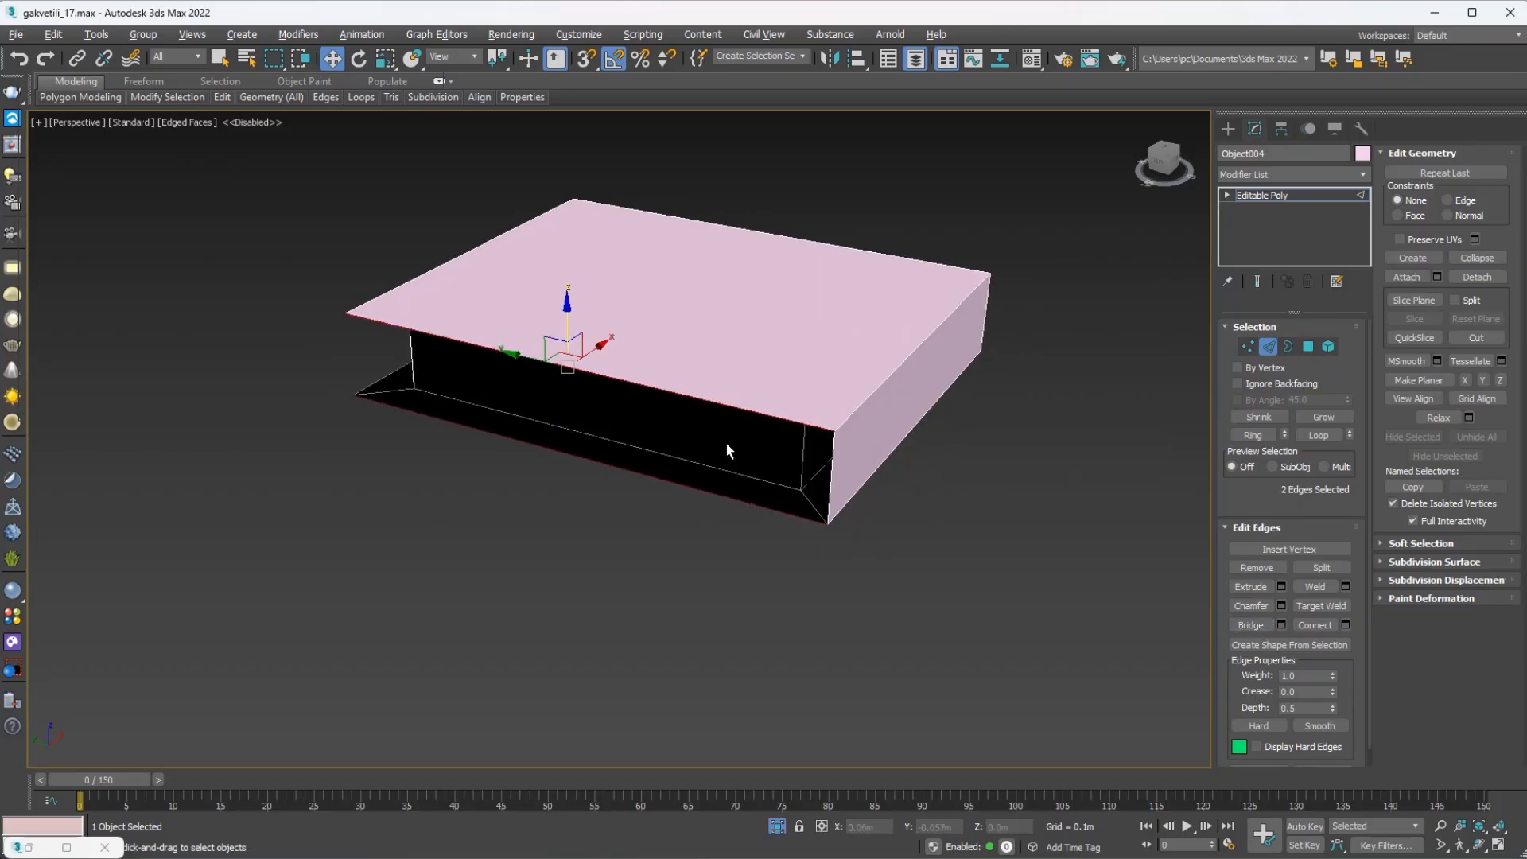
key("z")
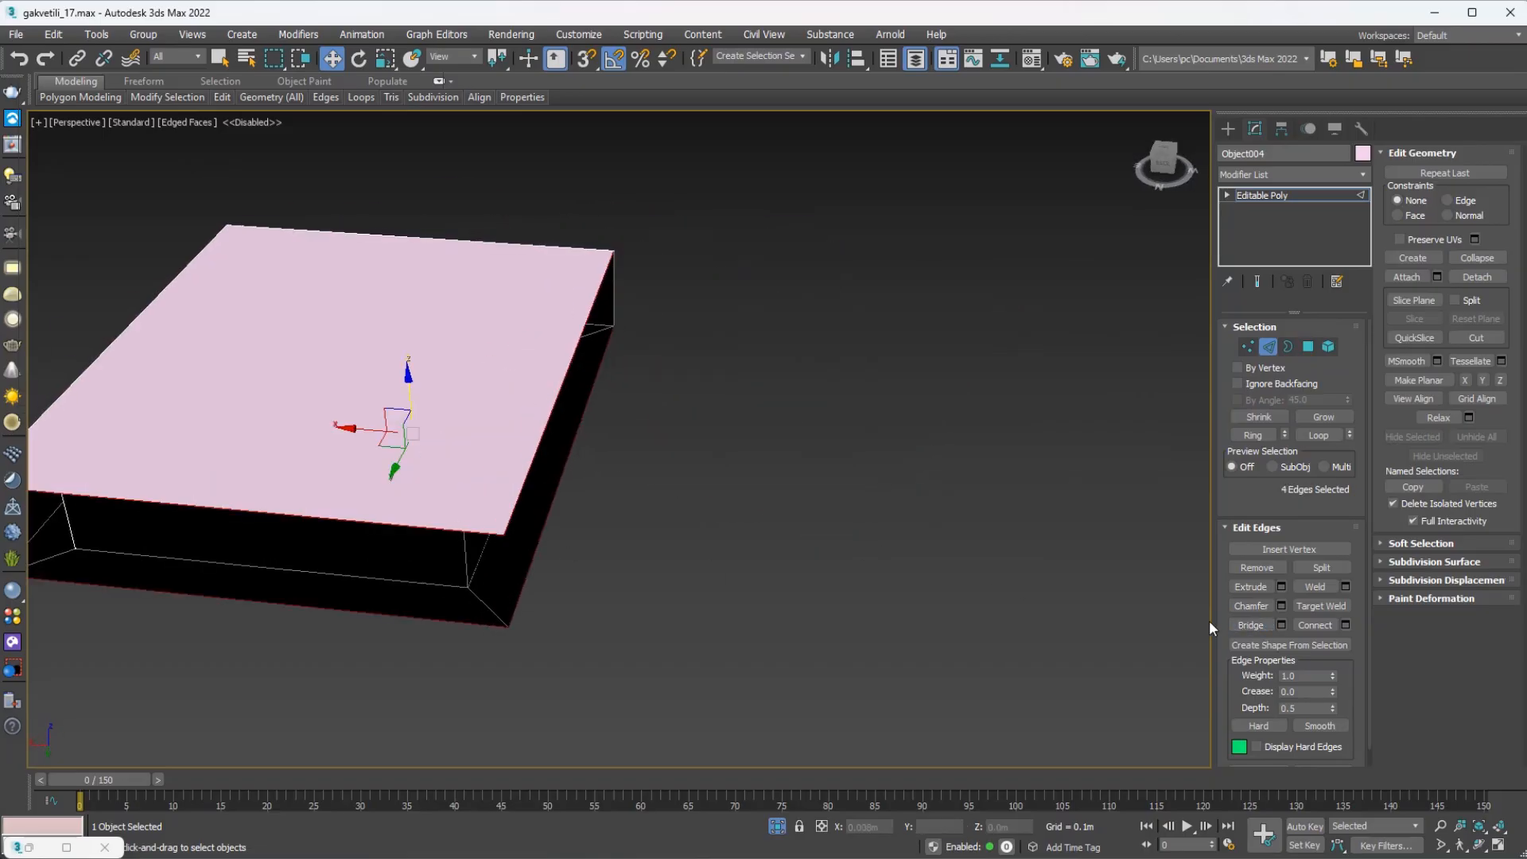
left_click(1250, 625)
Connect the recess's four vertical corner edges with 2 segments, adjusting pinch and slide to shift the loops toward the recess's lower rim.
middle_click_drag(493, 470, 650, 559, "alt")
scroll(486, 616, "up", 5)
left_click(562, 638)
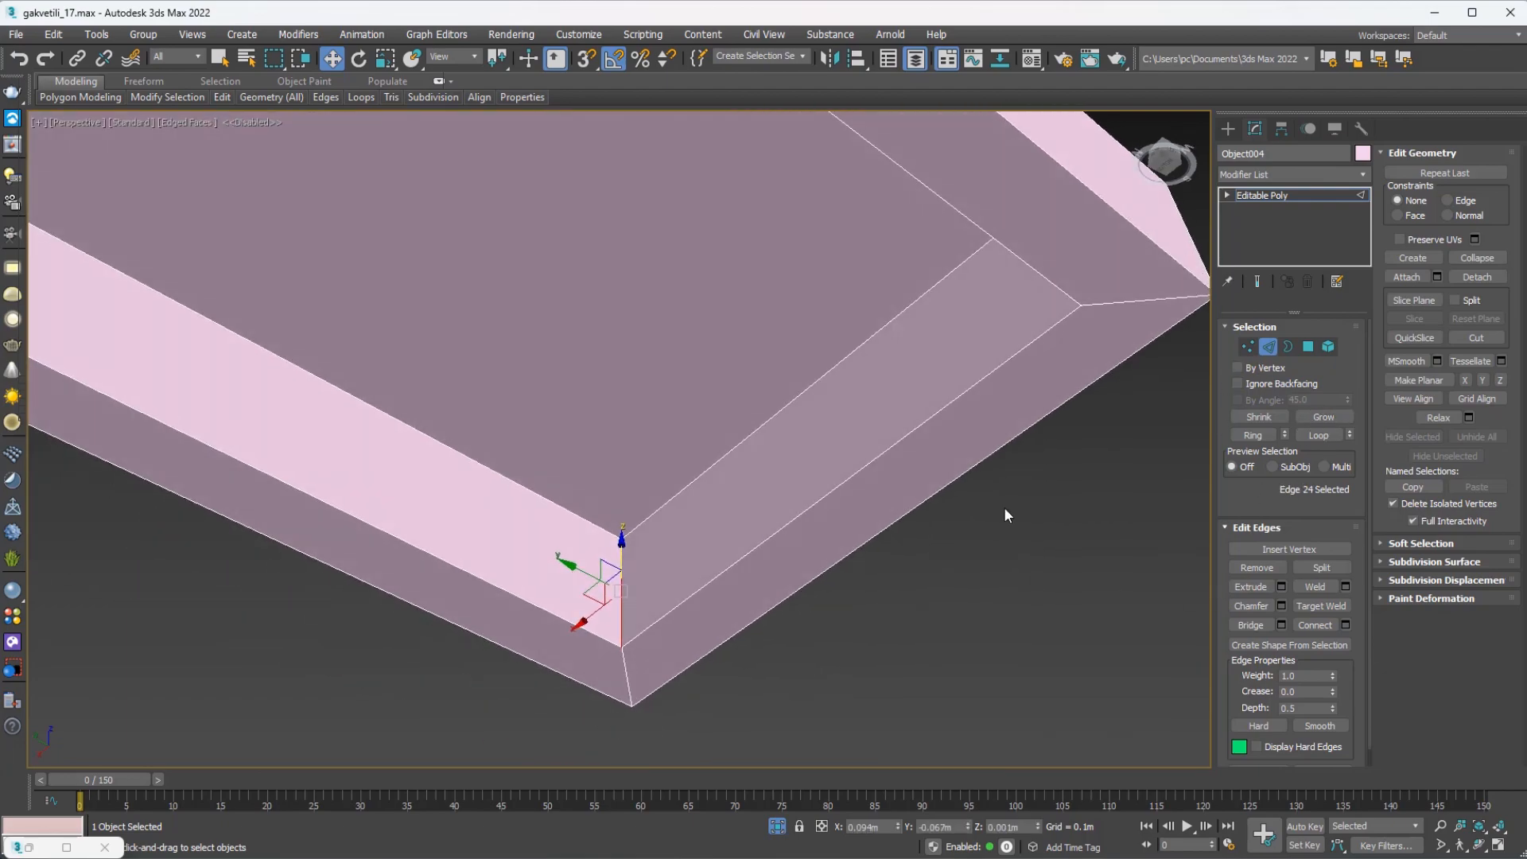
scroll(1005, 515, "down", 5)
middle_click_drag(1005, 516, 999, 480, "alt")
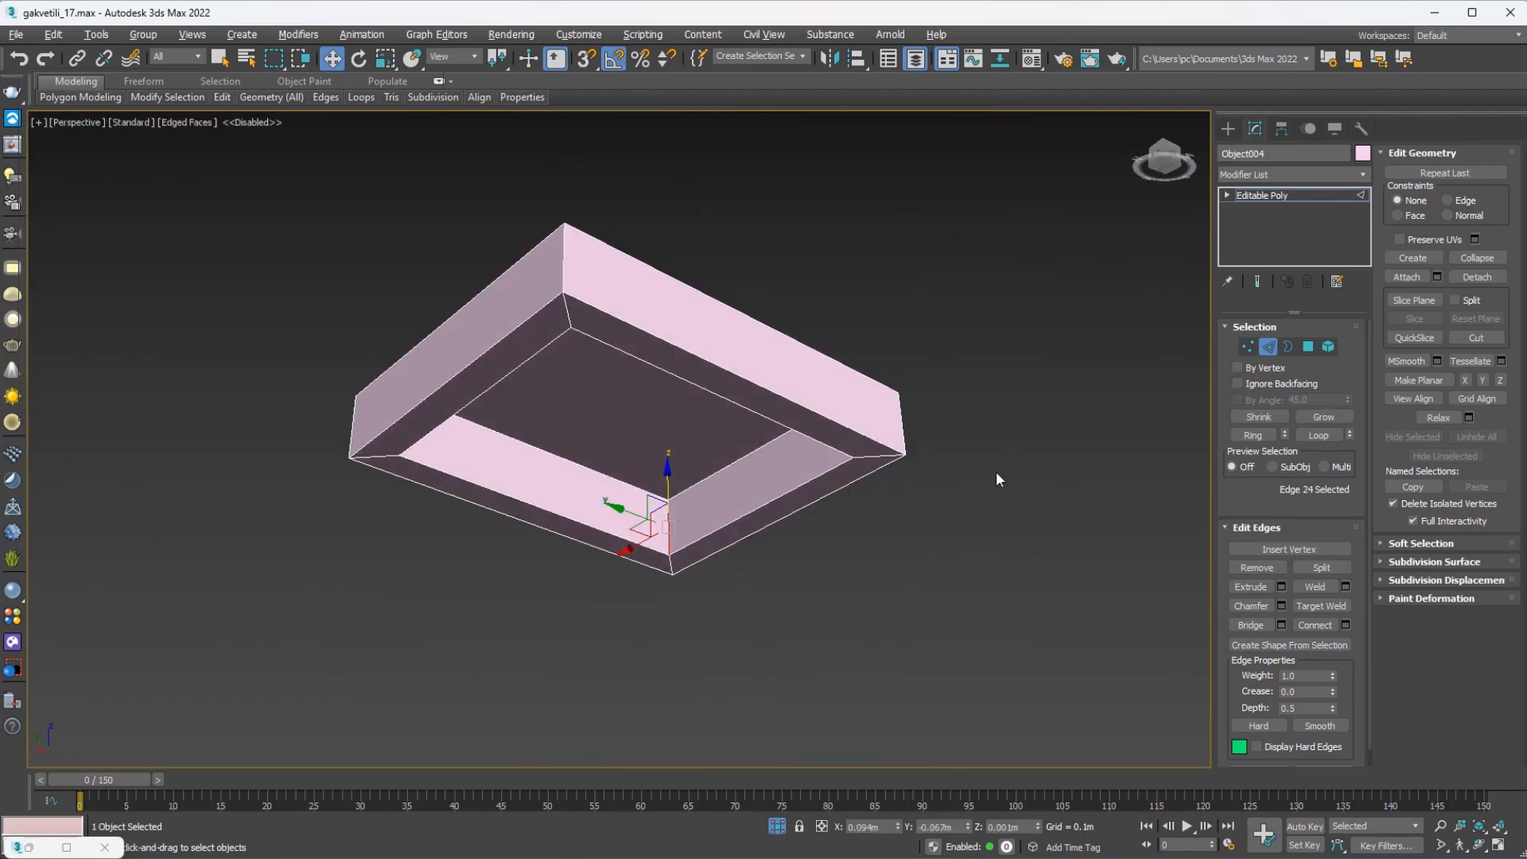
left_click(1263, 436)
scroll(633, 504, "up", 3)
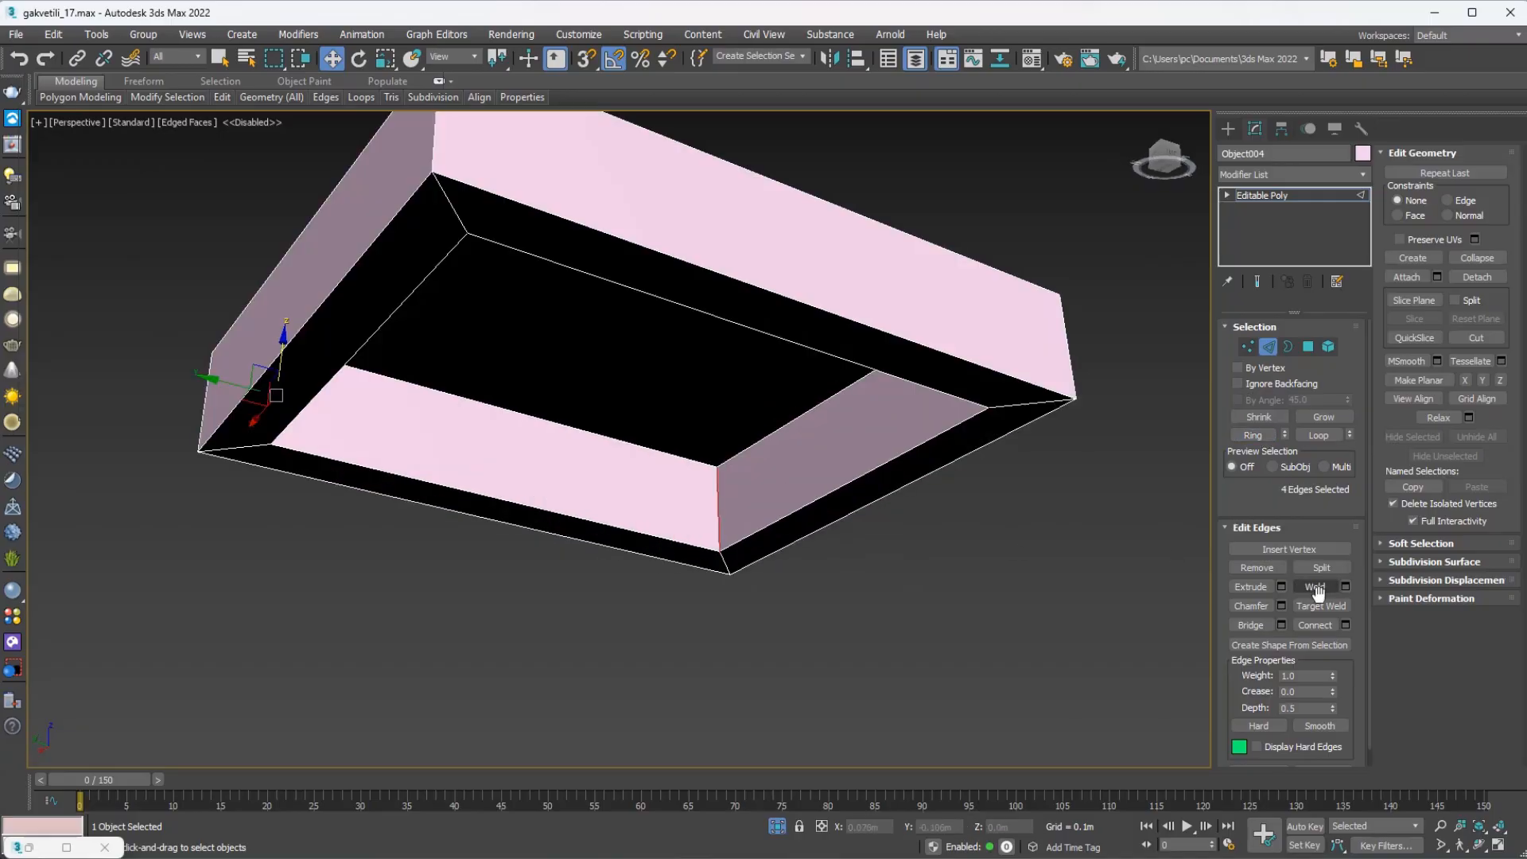
scroll(733, 517, "up", 3)
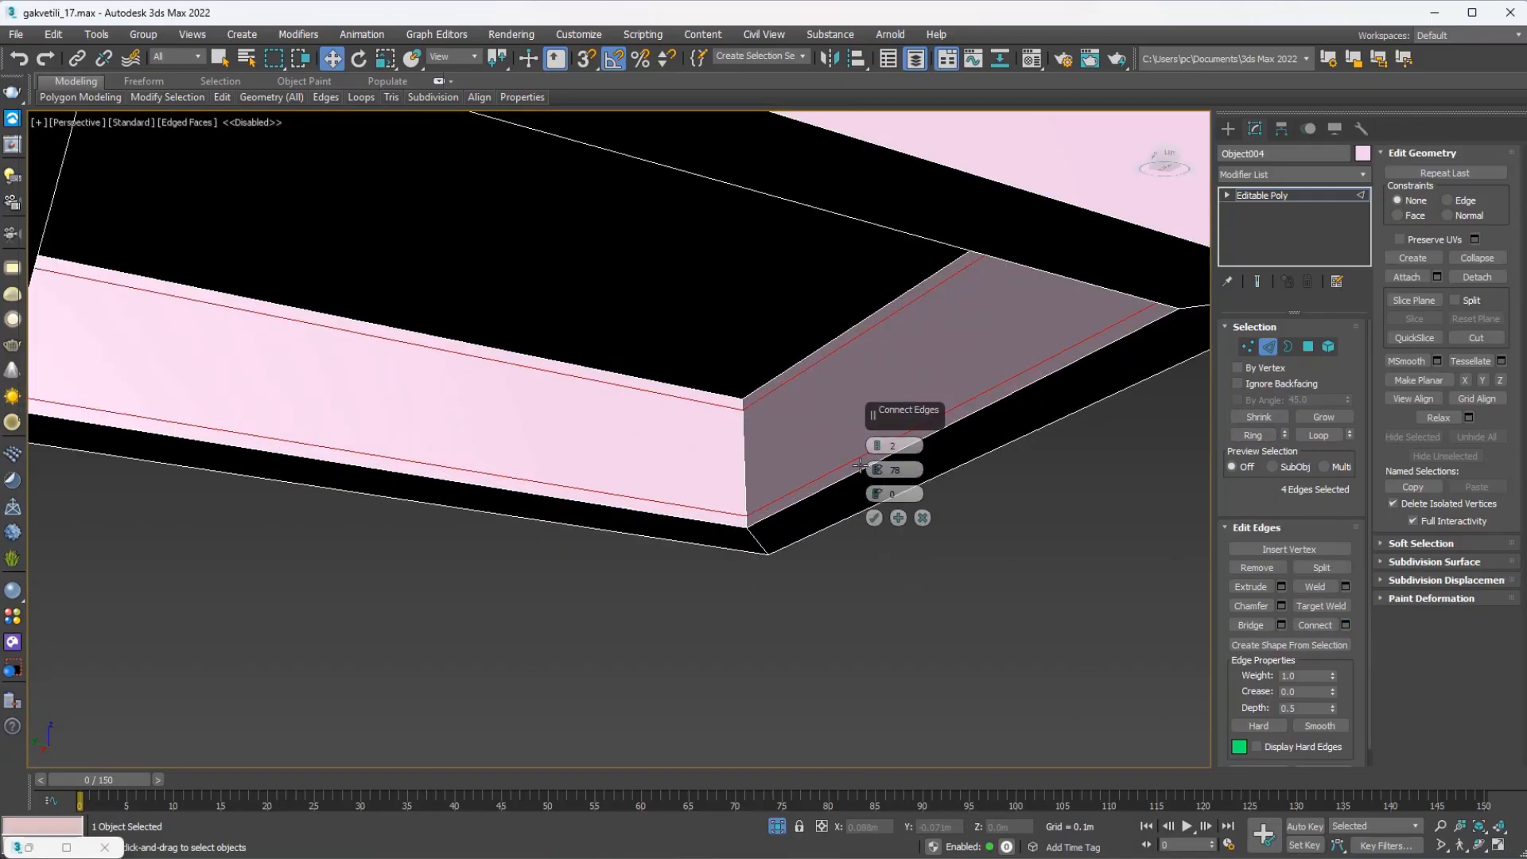
left_click(878, 450)
left_click(877, 442)
left_click_drag(887, 471, 866, 590)
left_click_drag(884, 499, 880, 569)
left_click(874, 517)
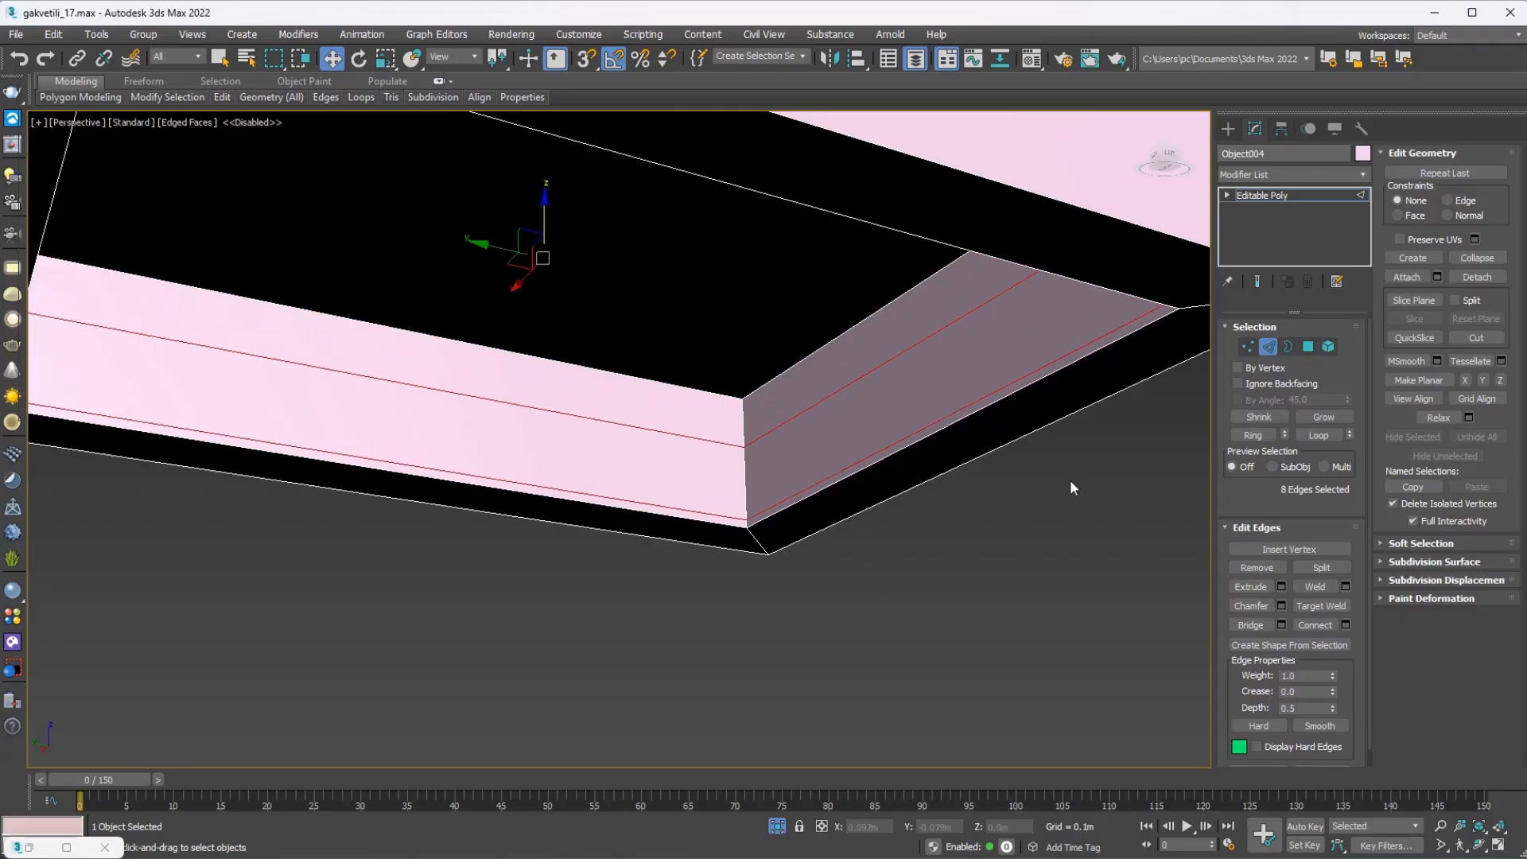
Extrude the polygon between the two loops on the recess's long side wall and move it inward to about the middle of the recess.
left_click(1306, 346)
left_click(640, 465)
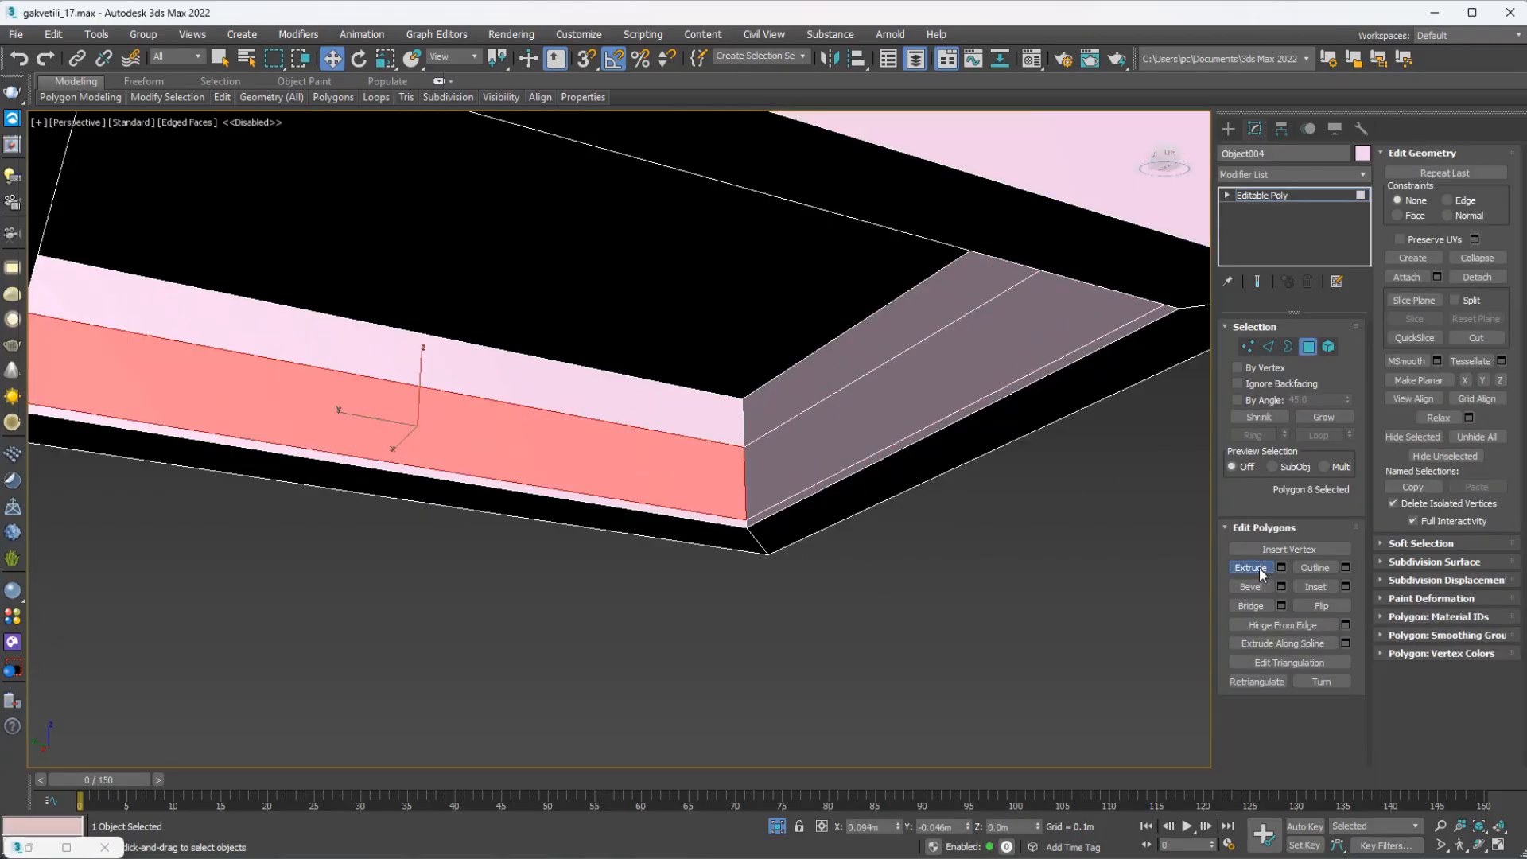
left_click_drag(575, 449, 580, 441)
key("w")
scroll(580, 441, "down", 3)
middle_click_drag(579, 441, 501, 391, "alt")
left_click_drag(501, 391, 566, 372)
mouse_move(566, 371)
middle_mouse_down("alt")
mouse_move(661, 323)
mouse_move(586, 366)
middle_mouse_up("alt")
left_click_drag(566, 357, 576, 356)
scroll(643, 434, "down", 3)
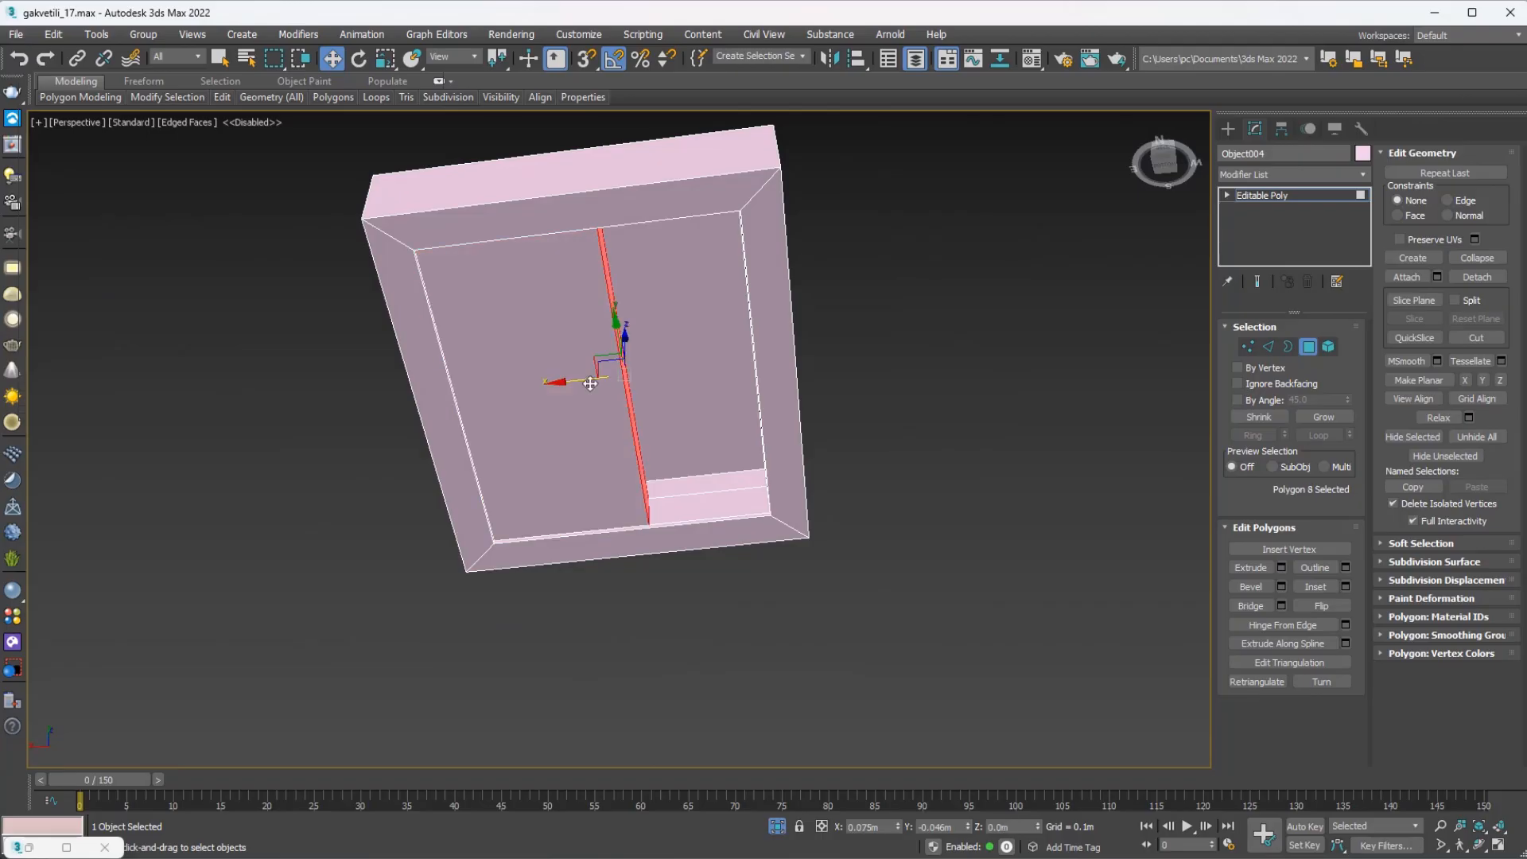
End the insert's isolation and polygon editing, and select the insert together with its surrounding frame.
left_click(777, 825)
scroll(668, 449, "down", 3)
middle_click_drag(668, 449, 793, 409, "alt")
left_click(1308, 346)
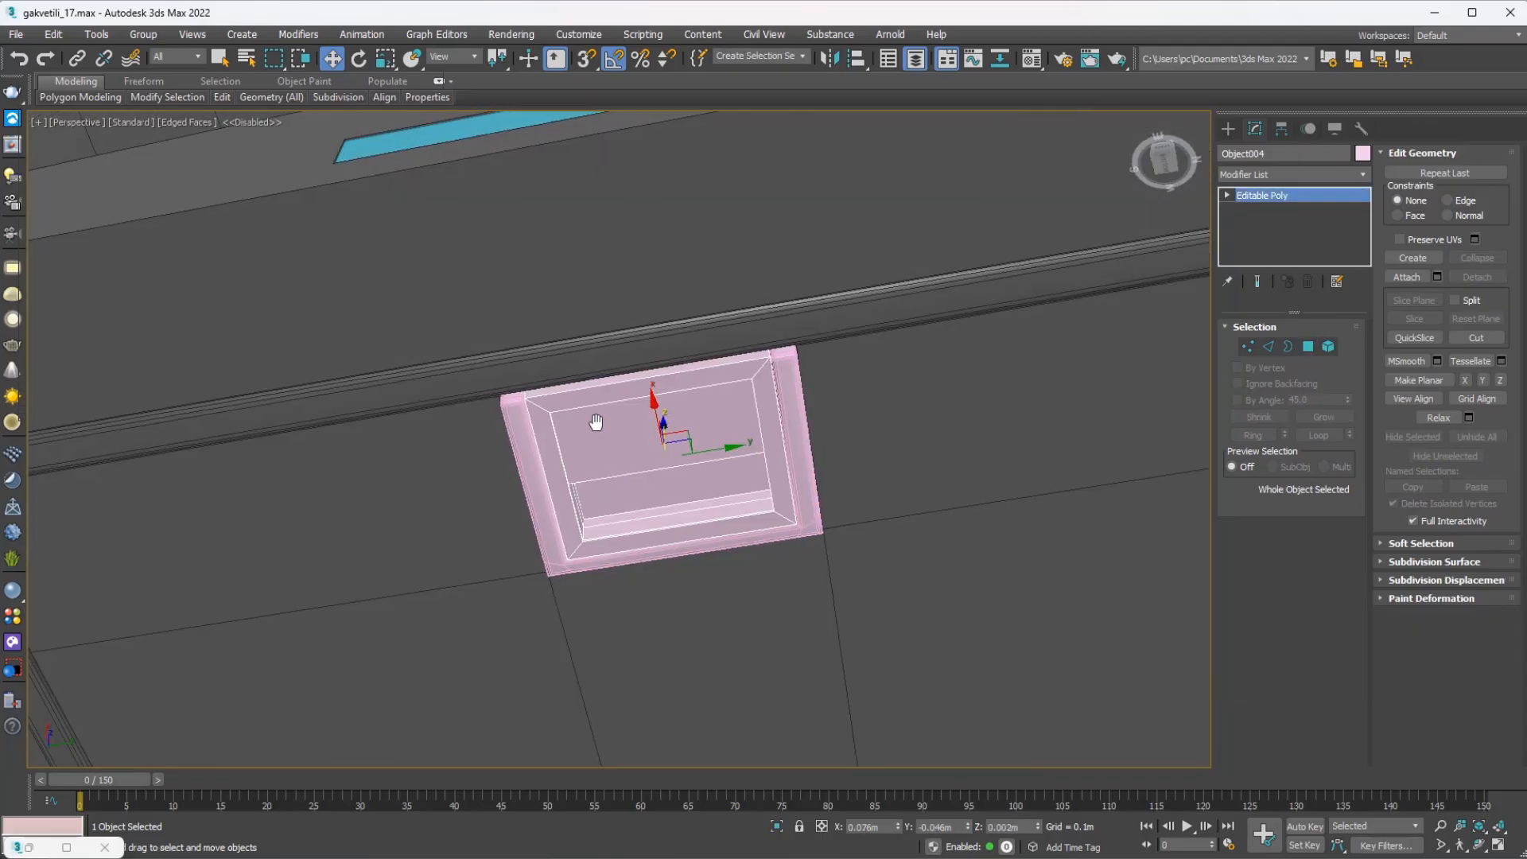
scroll(596, 426, "down", 3)
middle_click_drag(596, 426, 412, 412, "alt")
scroll(499, 369, "up", 2)
left_click(472, 360, "ctrl")
scroll(630, 450, "down", 3)
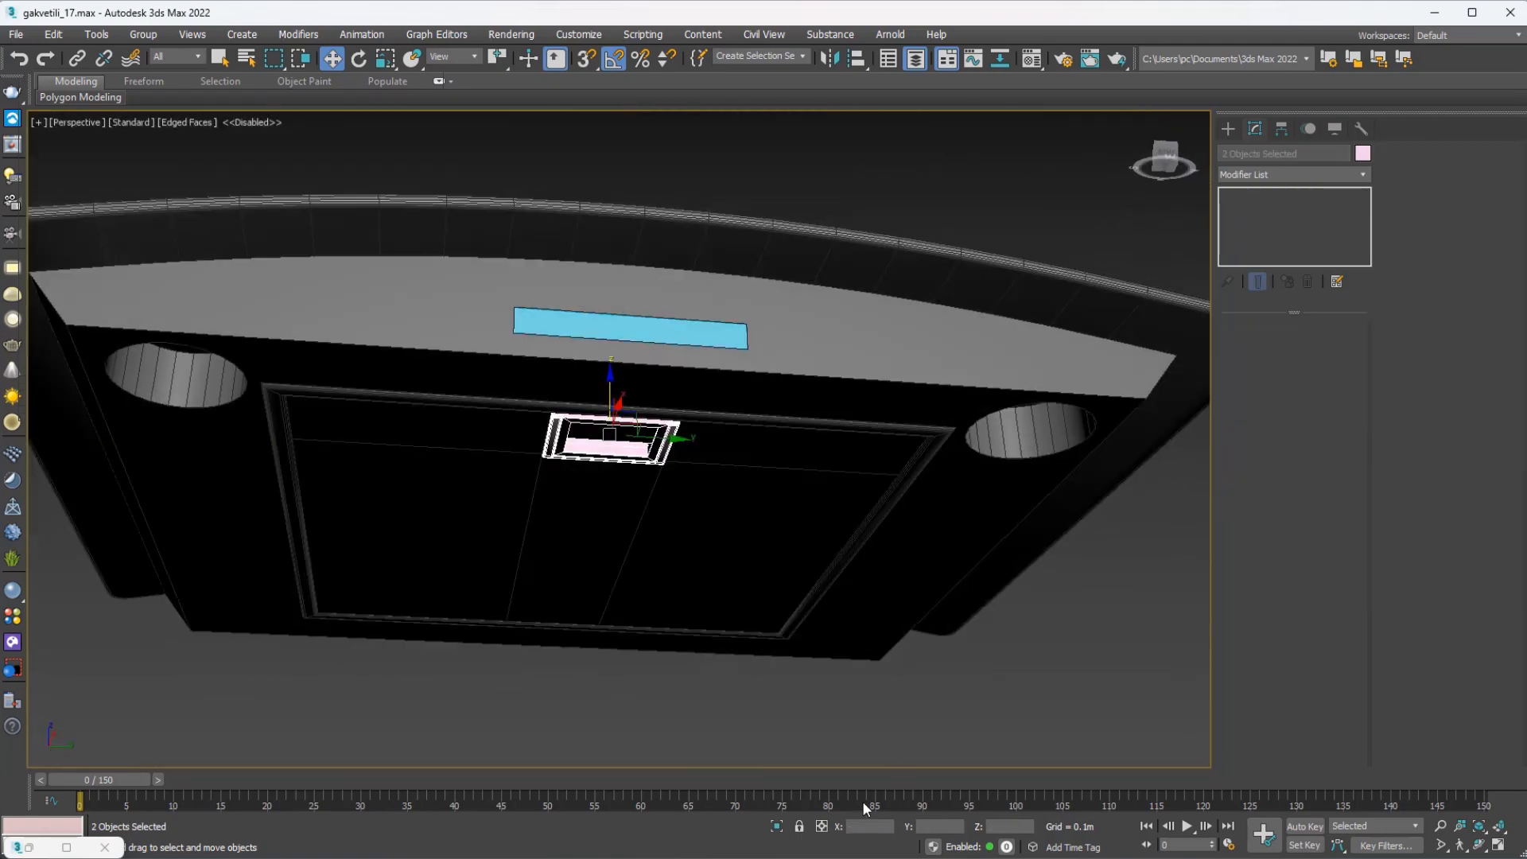
Change the object color of the light-blue box on the front face to dark grey and clear the selection.
scroll(641, 349, "up", 2)
left_click(641, 349)
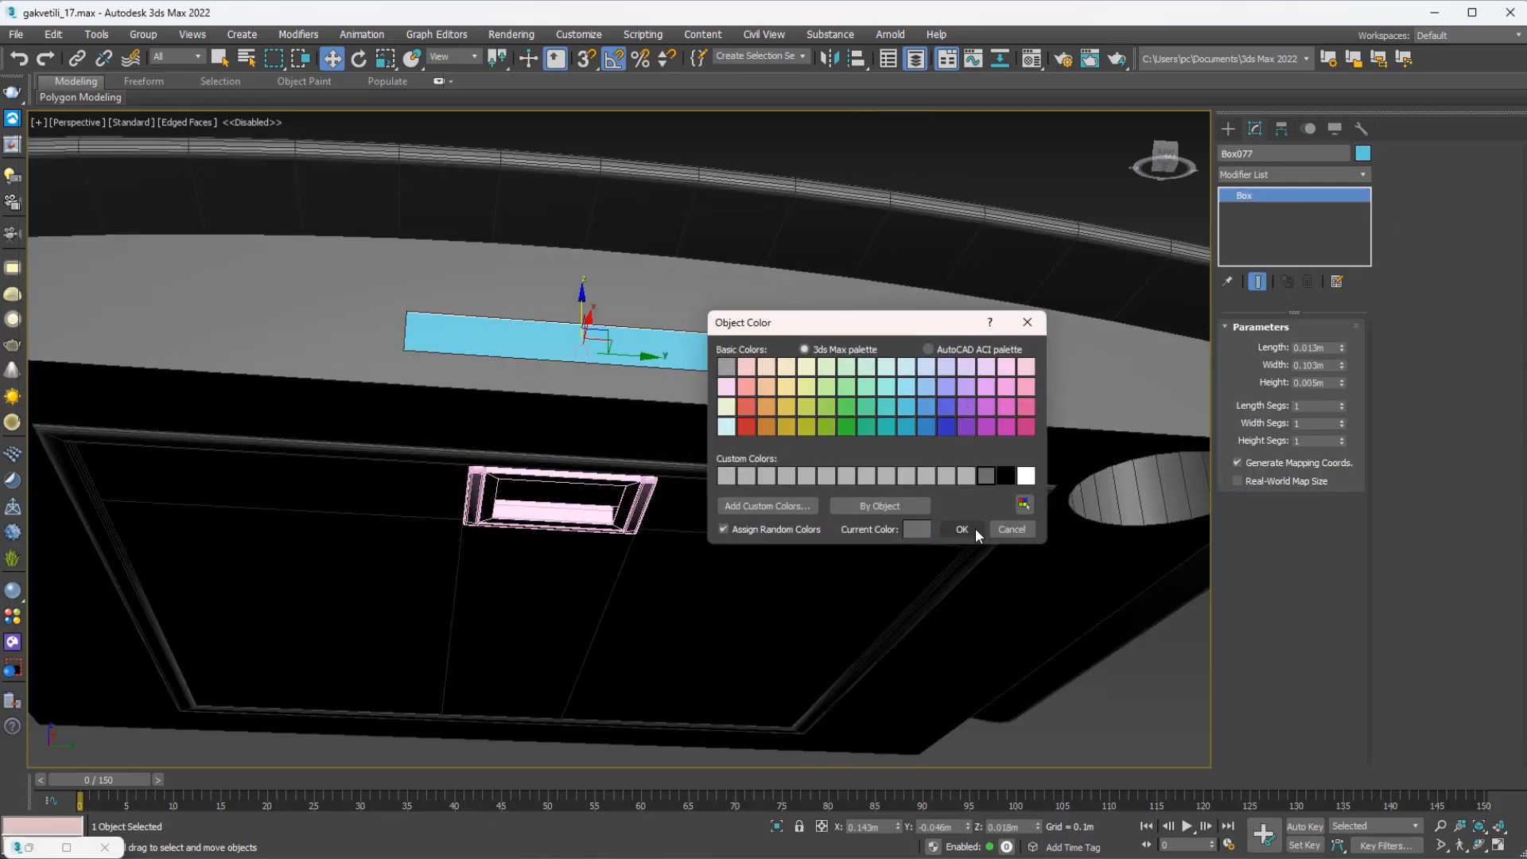
left_click(975, 528)
middle_click_drag(975, 528, 723, 470, "alt")
left_click(799, 493)
Examine the assembled model from below, from the front and from above, including the insert and the front box.
scroll(798, 494, "down", 6)
scroll(712, 427, "up", 2)
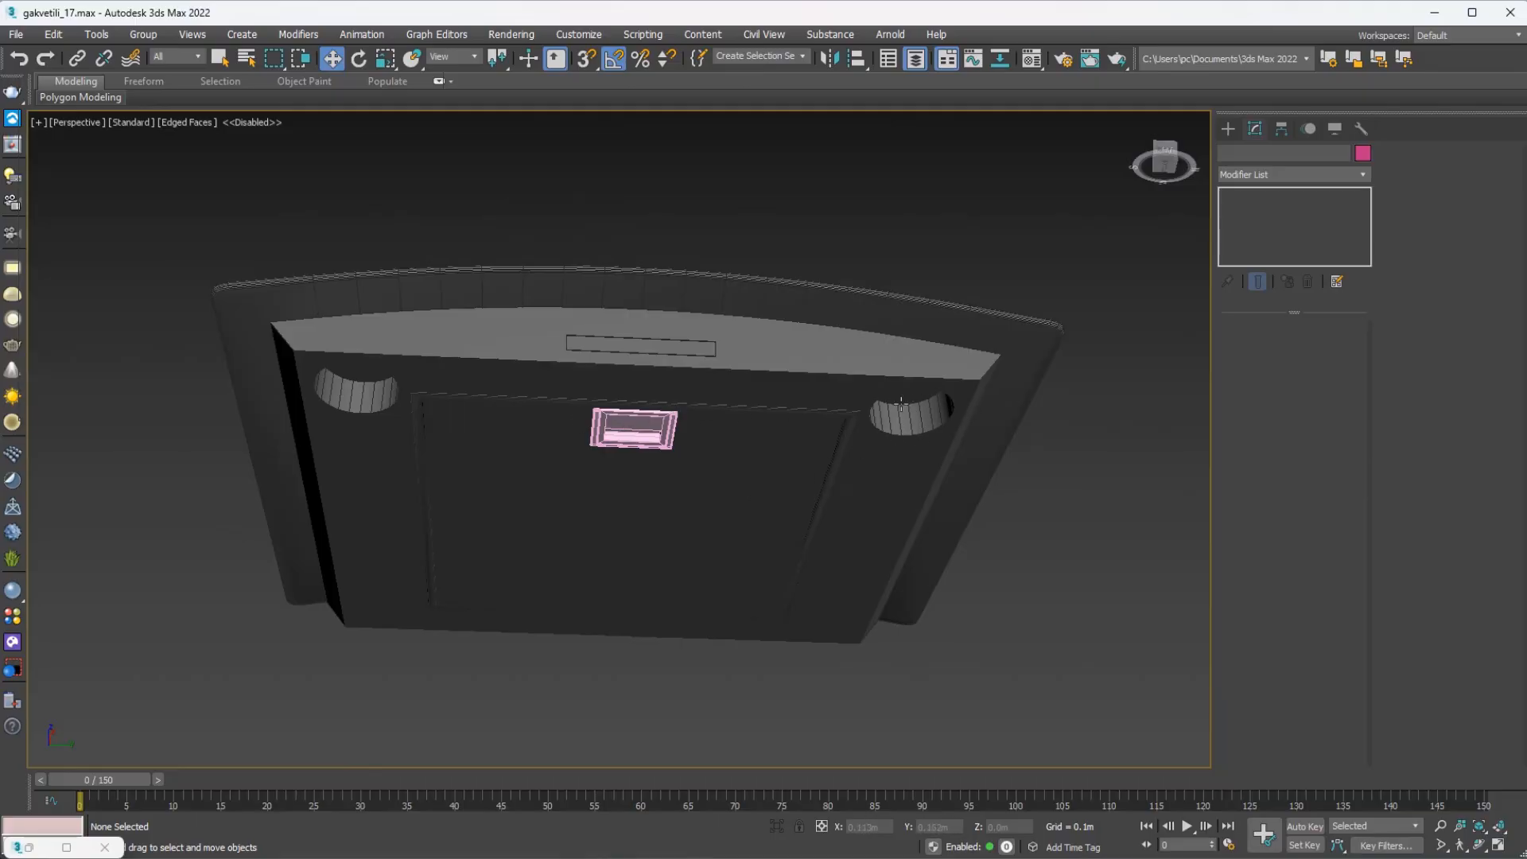
scroll(592, 328, "up", 3)
scroll(667, 322, "down", 5)
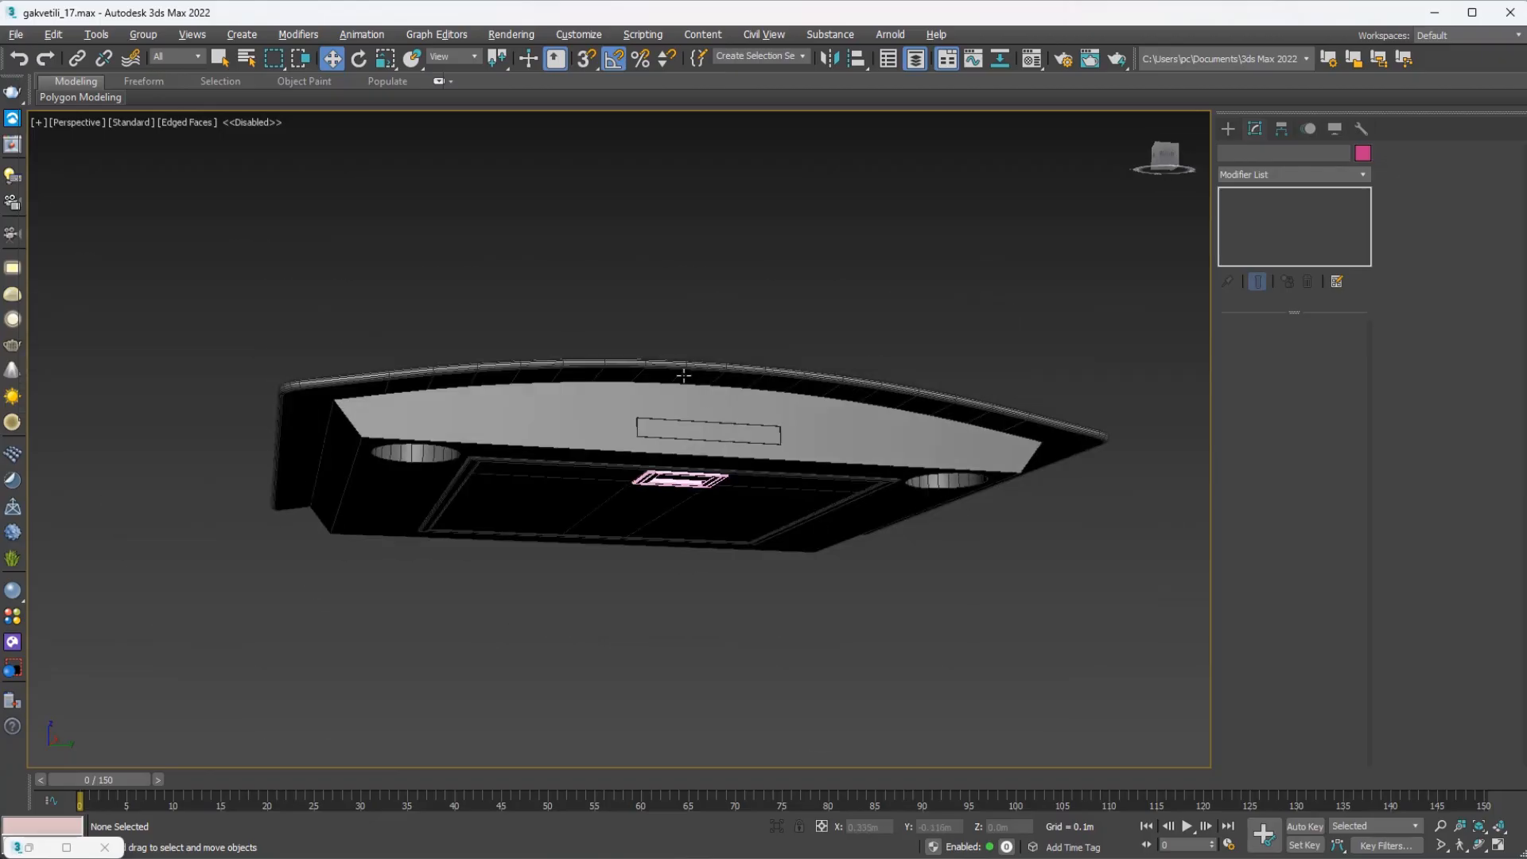
middle_click_drag(681, 279, 694, 423, "alt")
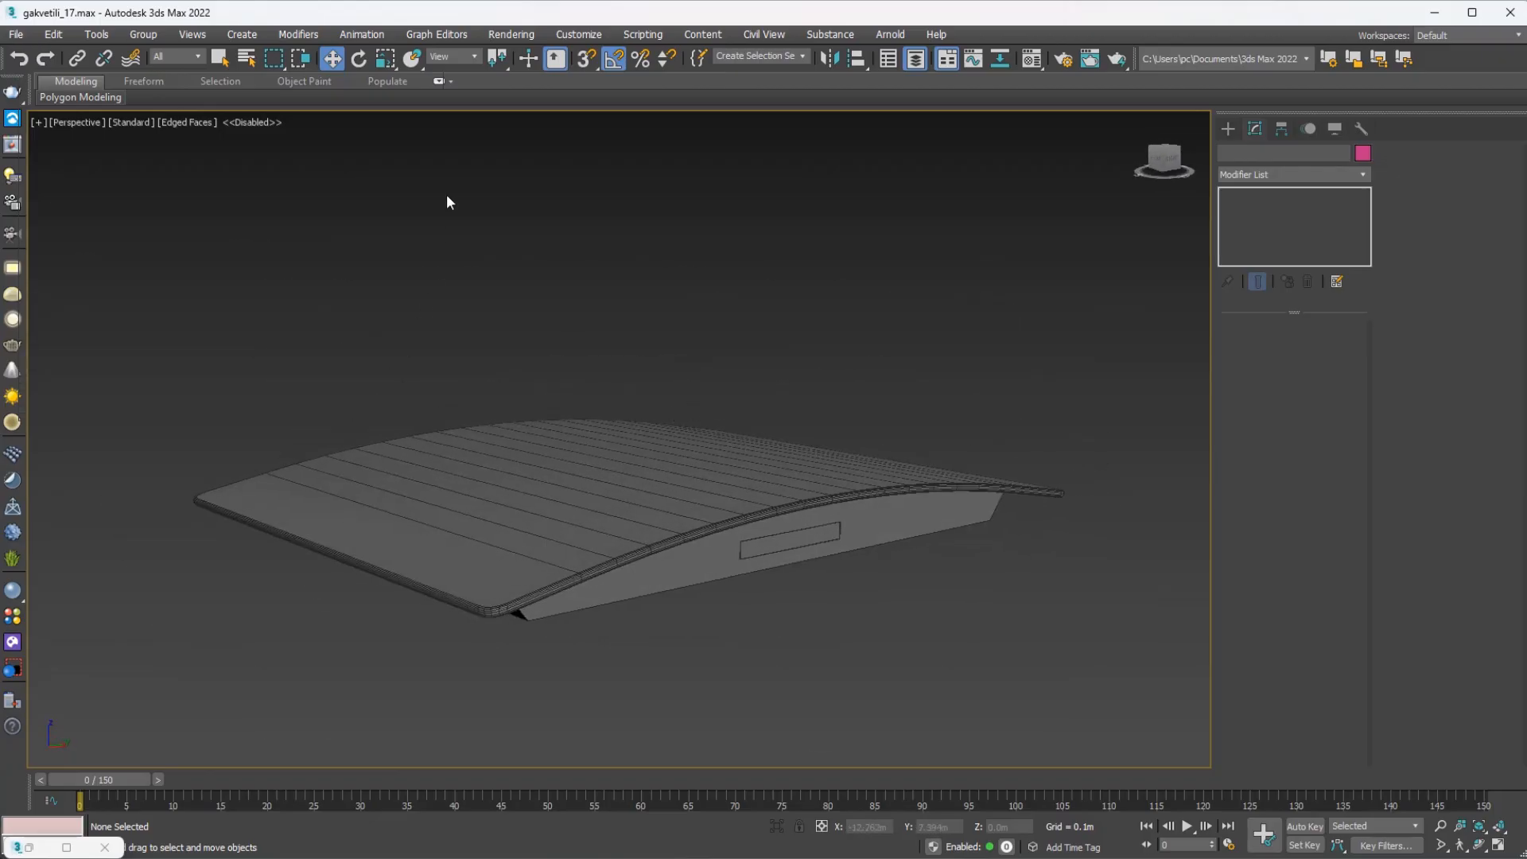
scroll(638, 347, "down", 4)
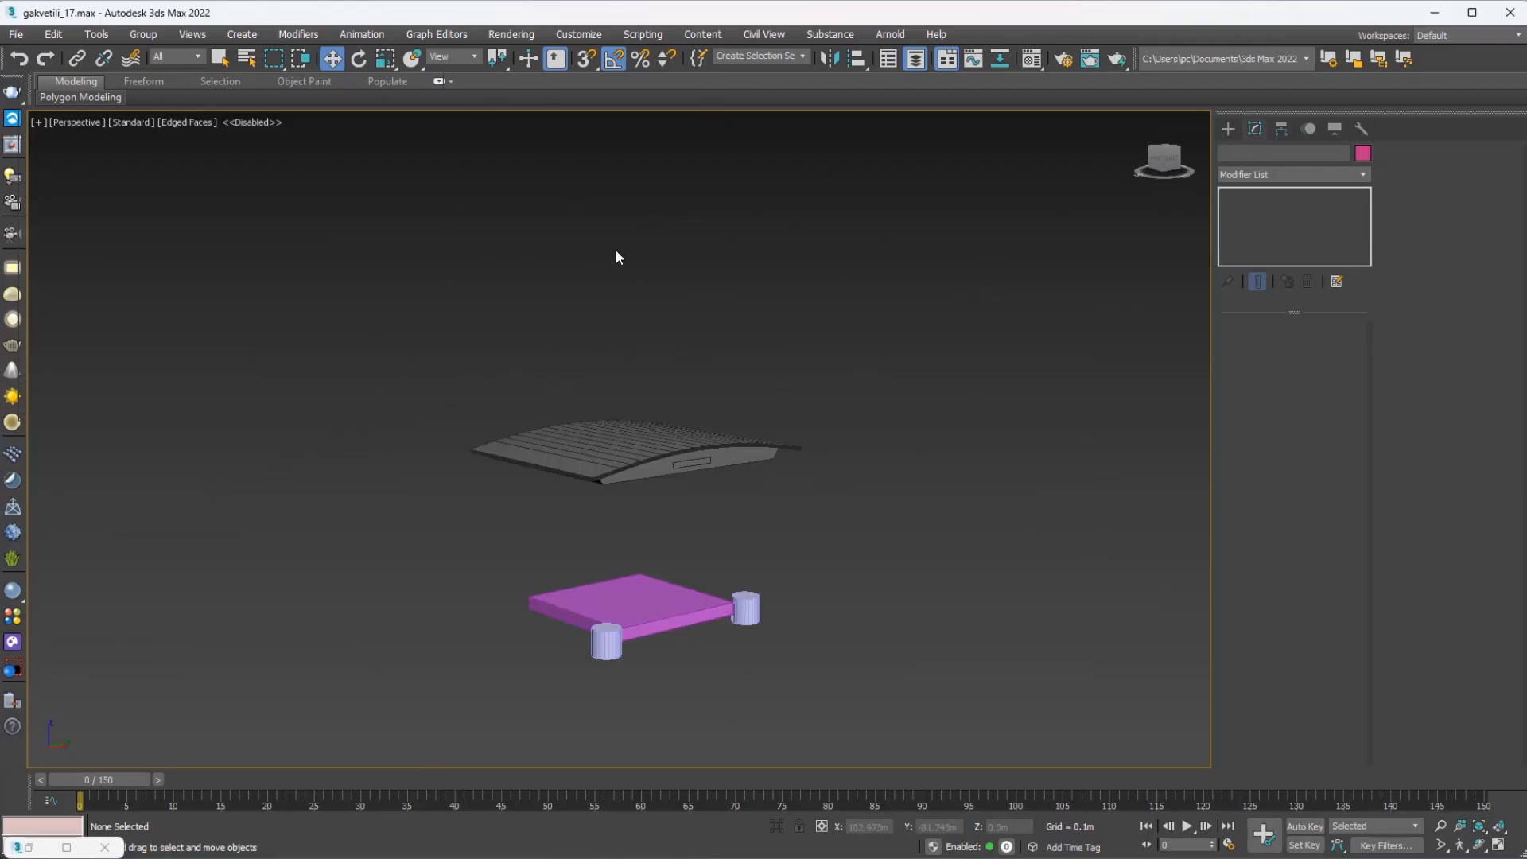
scroll(597, 385, "up", 3)
middle_click_drag(613, 467, 611, 409, "alt")
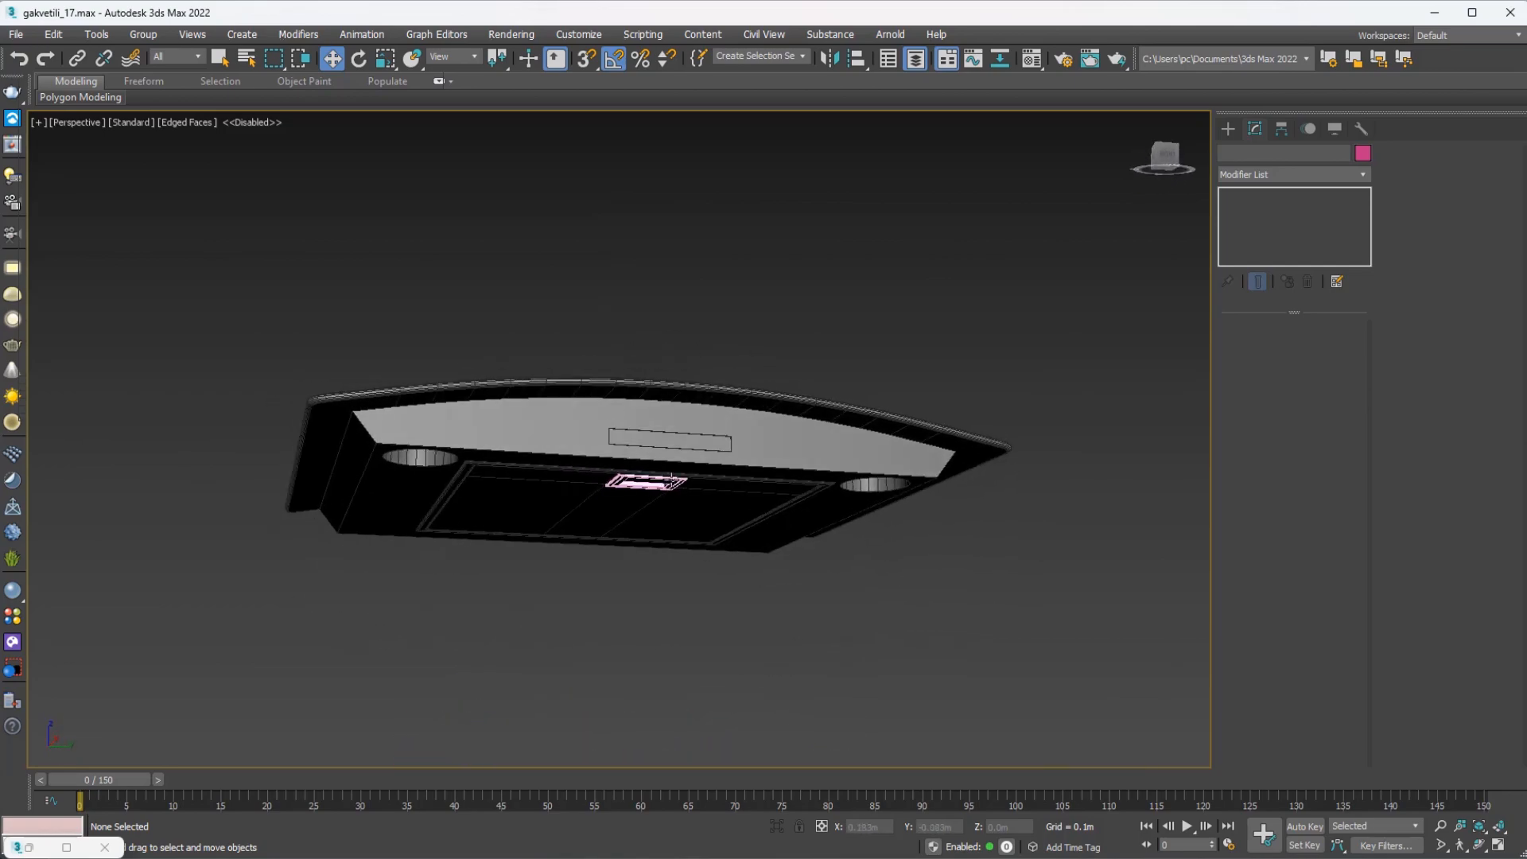